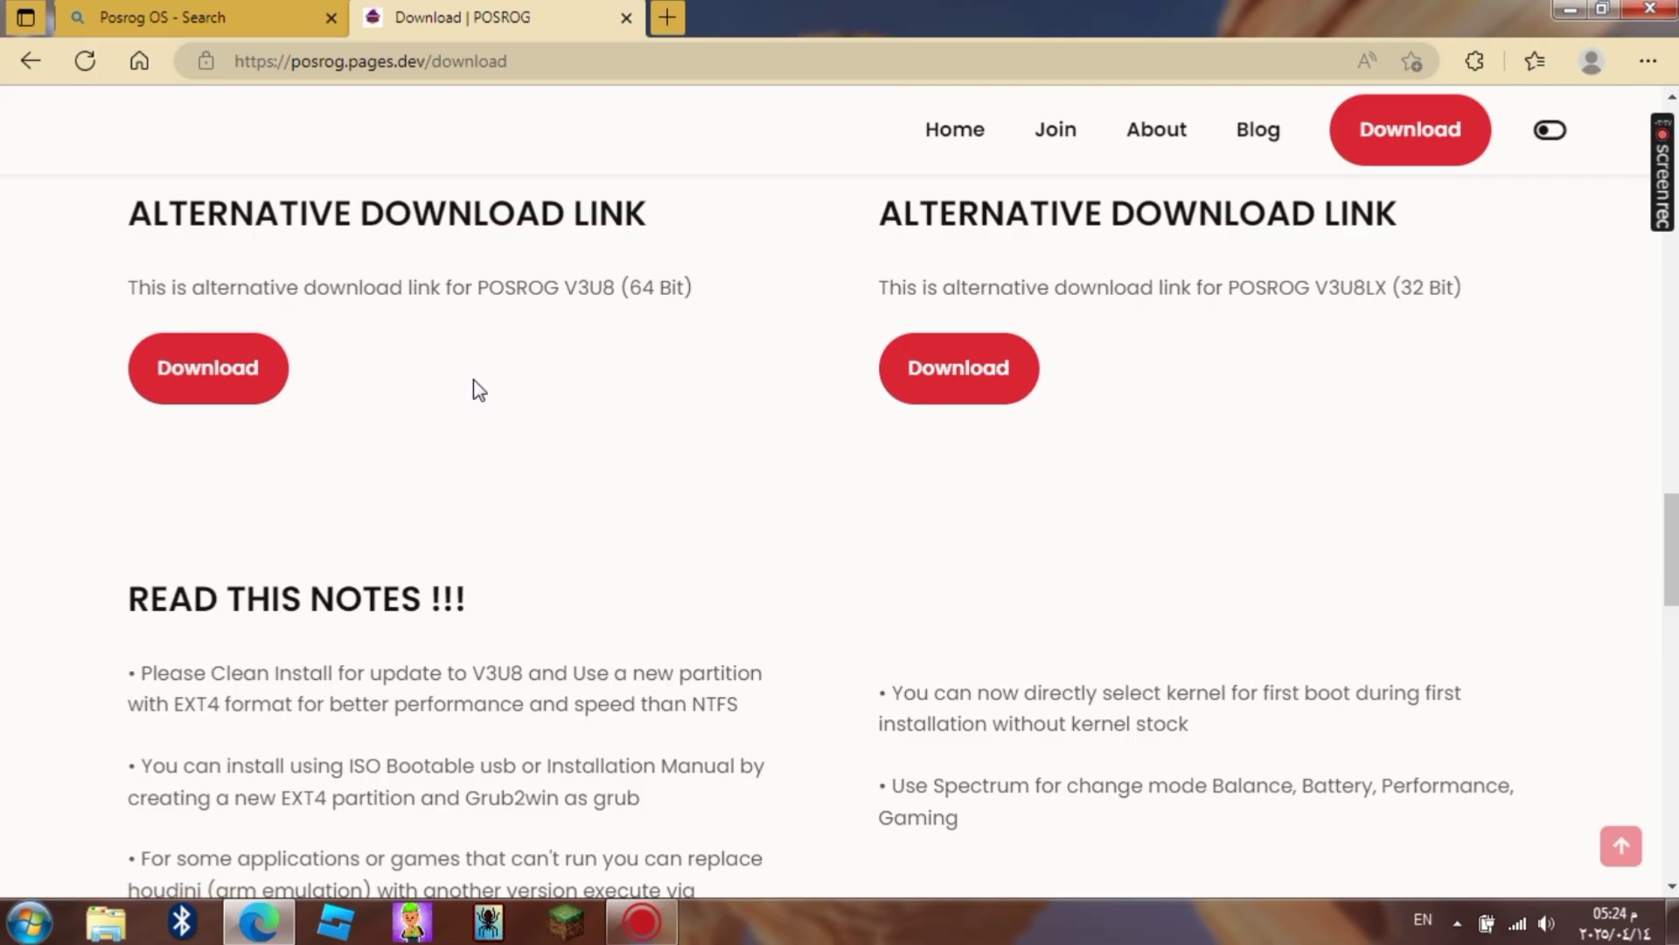
- Download the 64-bit POSROG V3U8 Mesa-17.1.10 Intel_Amd_Nouveau archive from the alternative link's SourceForge project to the Downloads folder
click(240, 369)
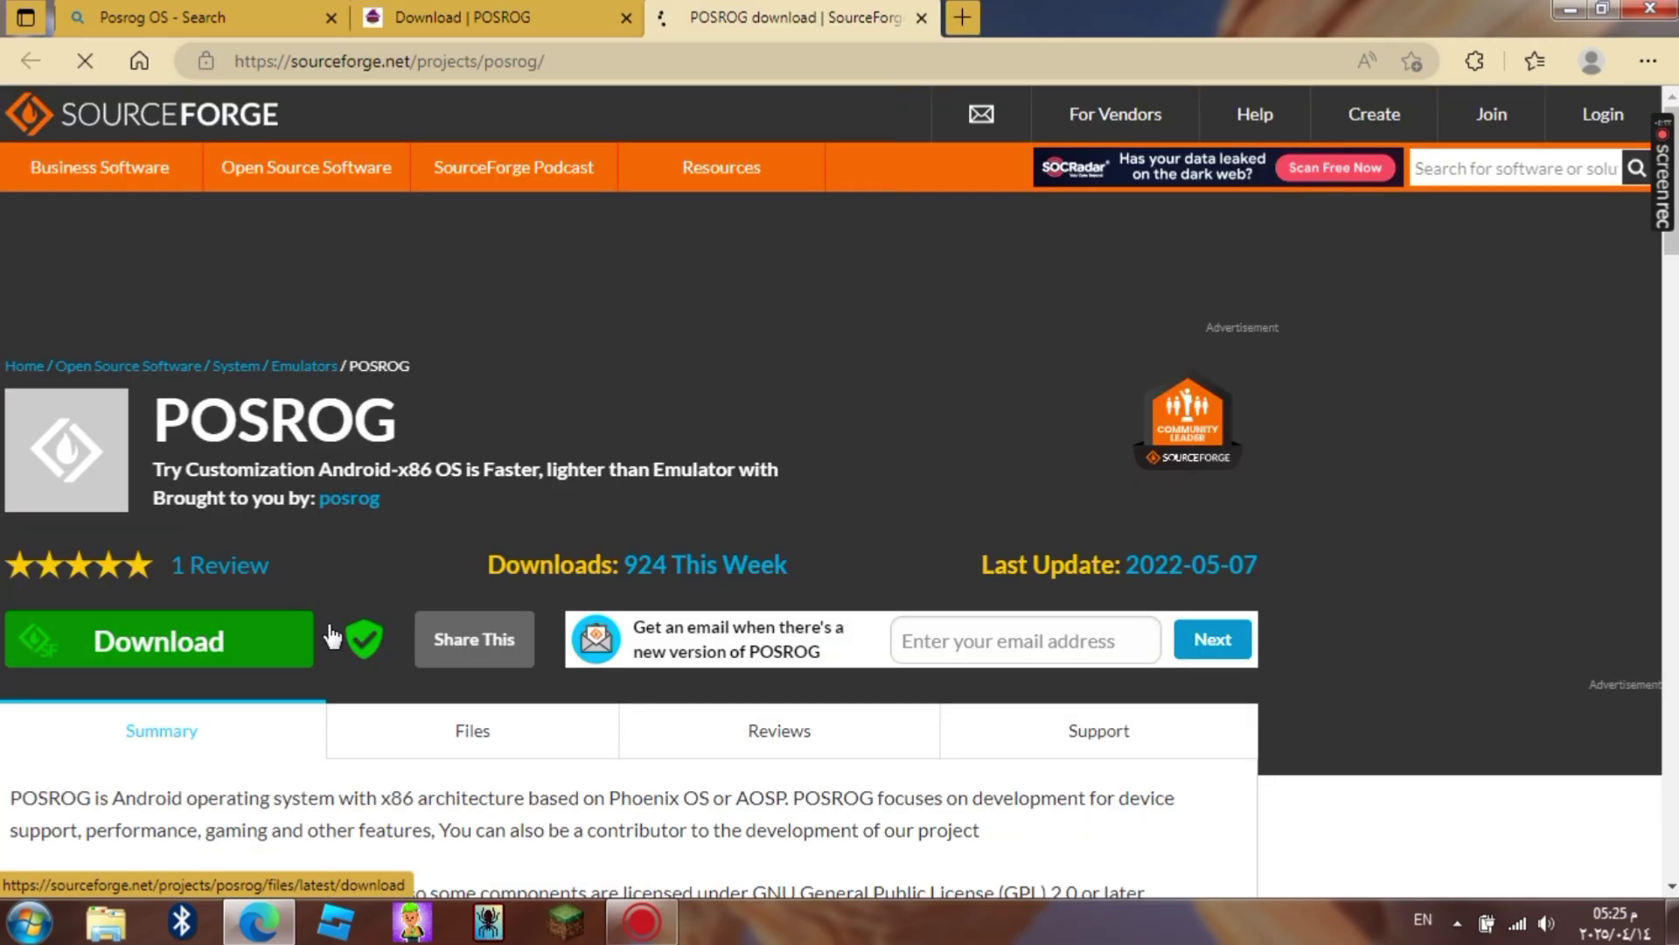
scroll(569, 187, down, 15)
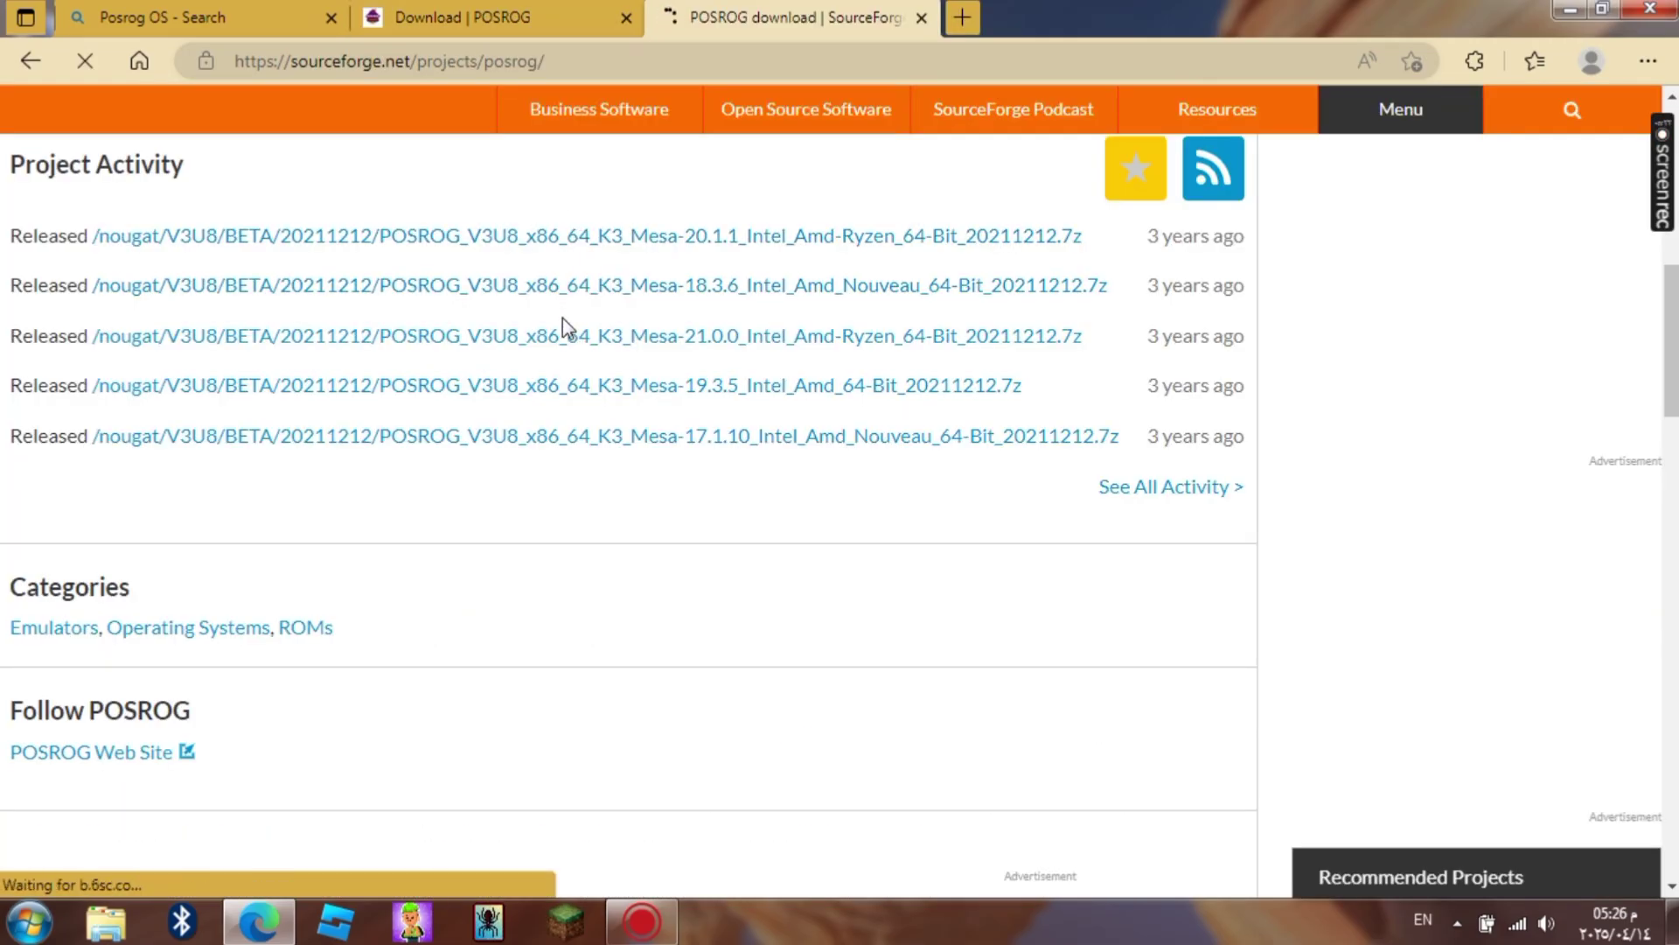
click(599, 437)
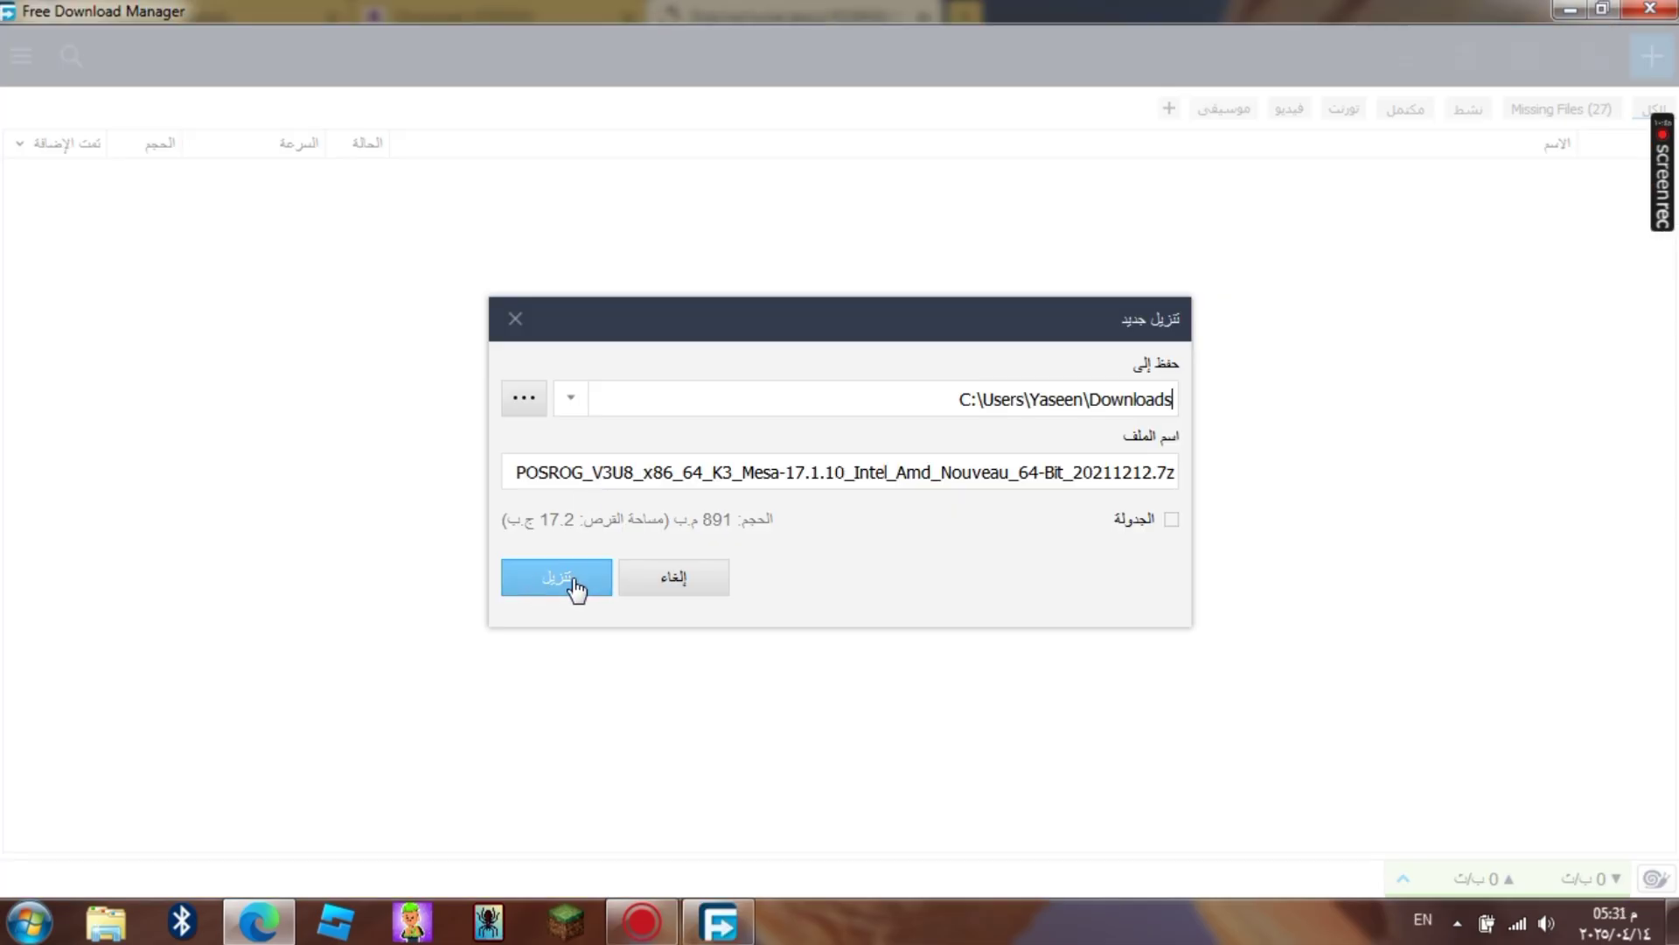
click(543, 579)
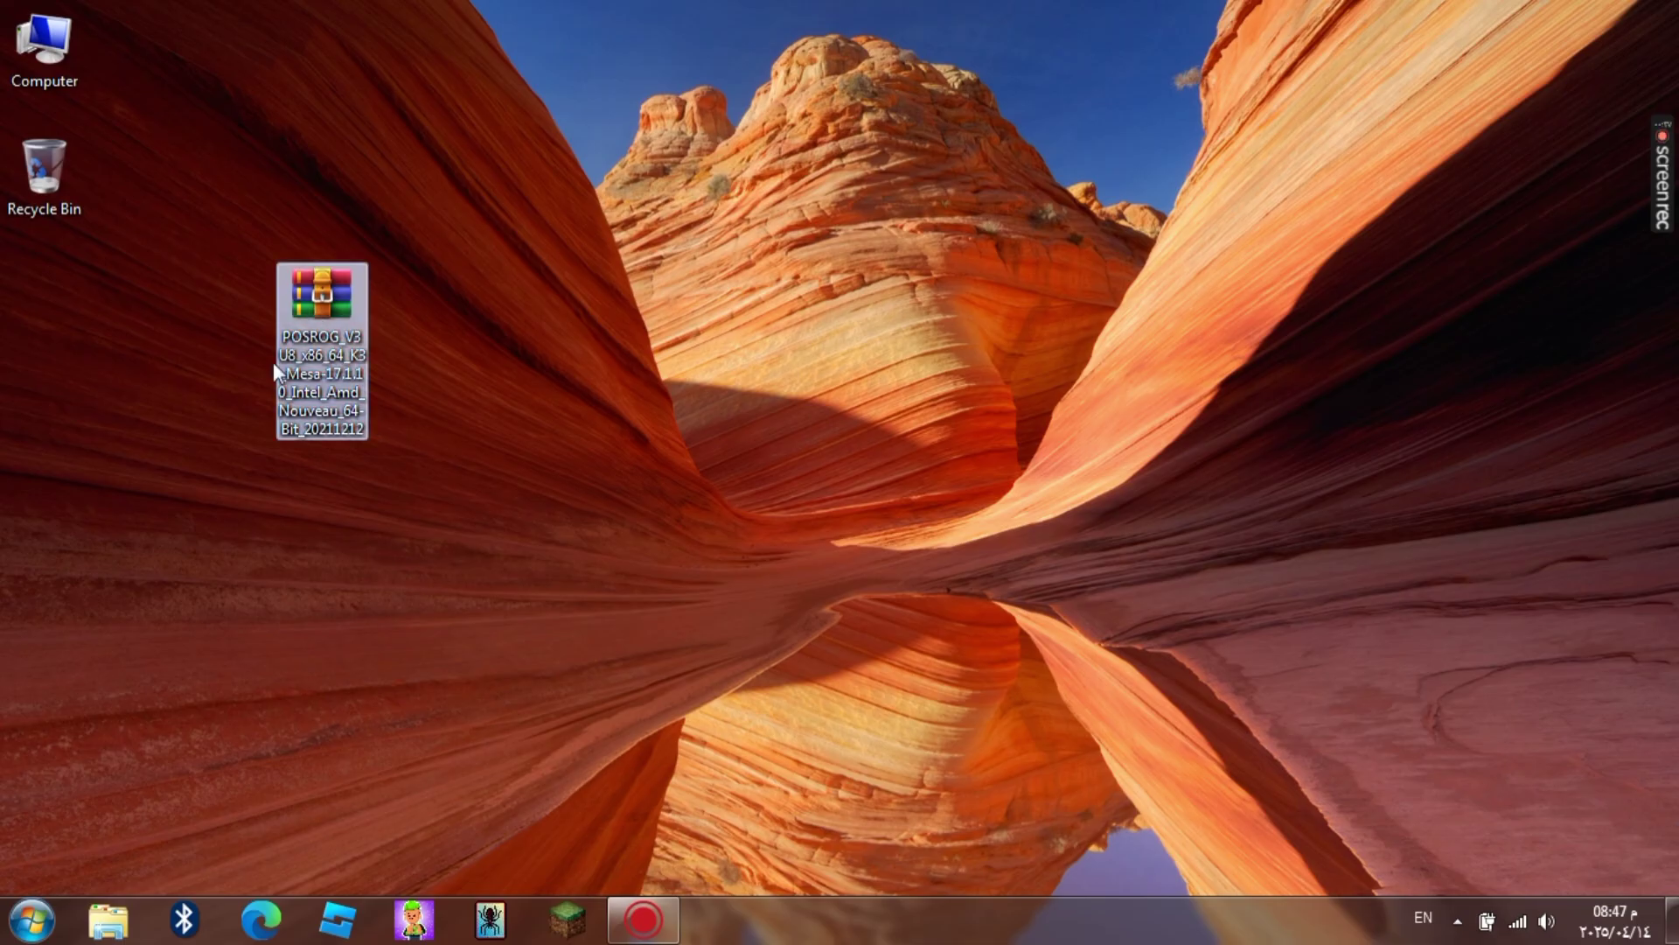
- Move the POSROG archive beside the Recycle Bin column on the desktop and extract its contents there
drag(274, 365, 132, 334)
click(365, 470)
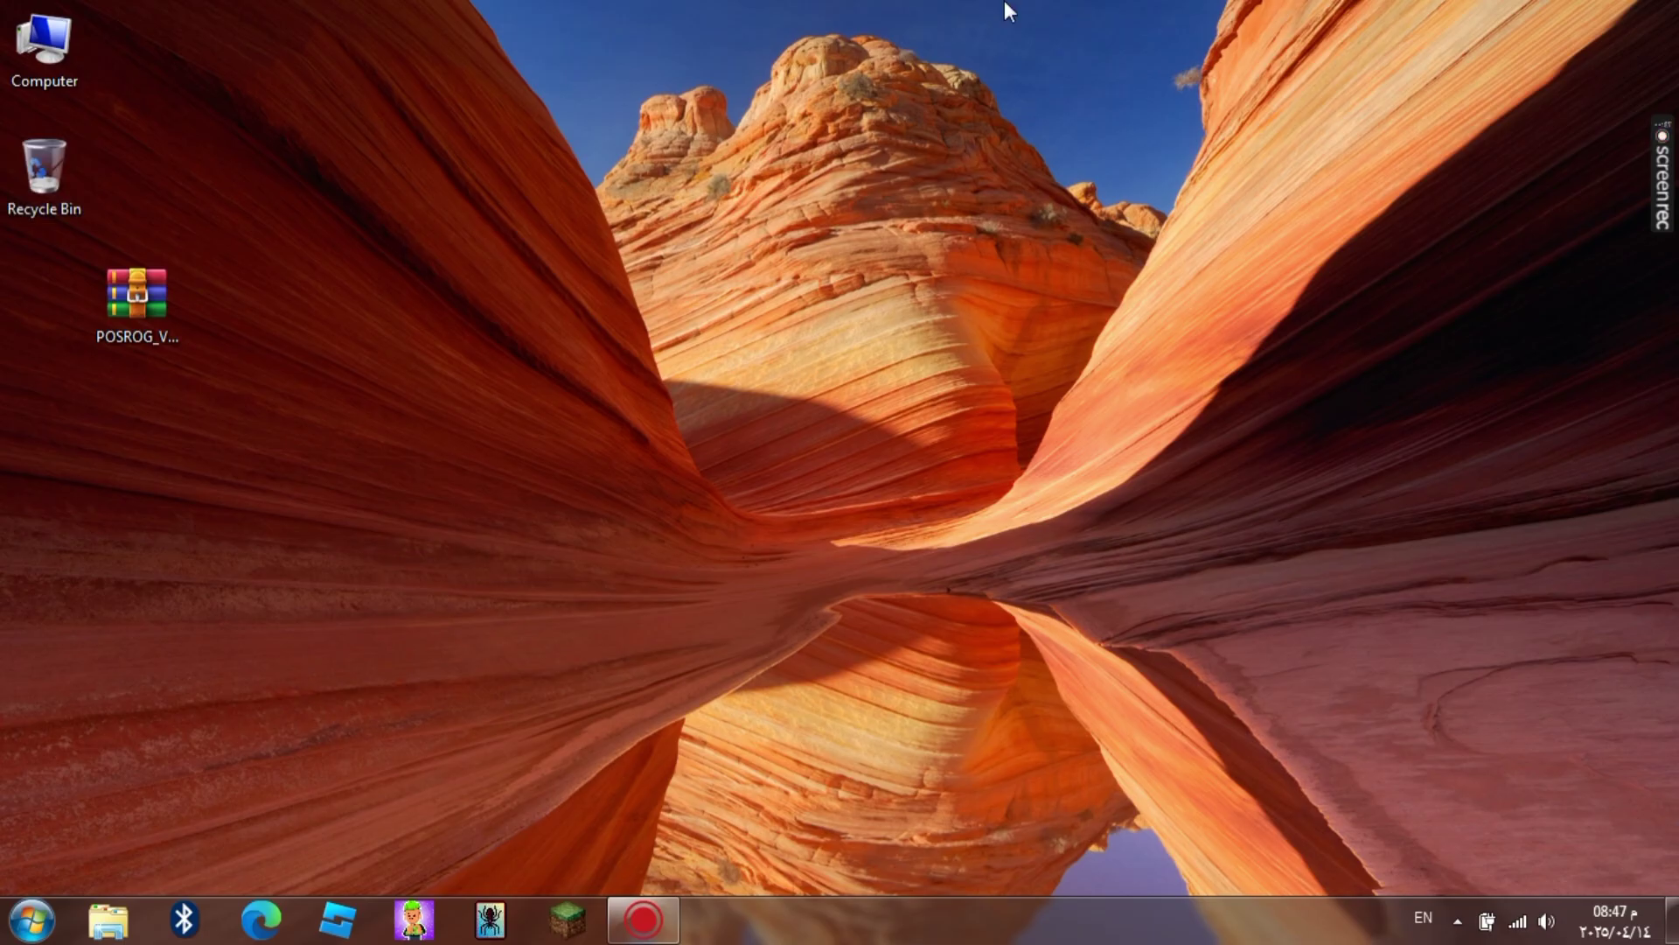
right_click(112, 329)
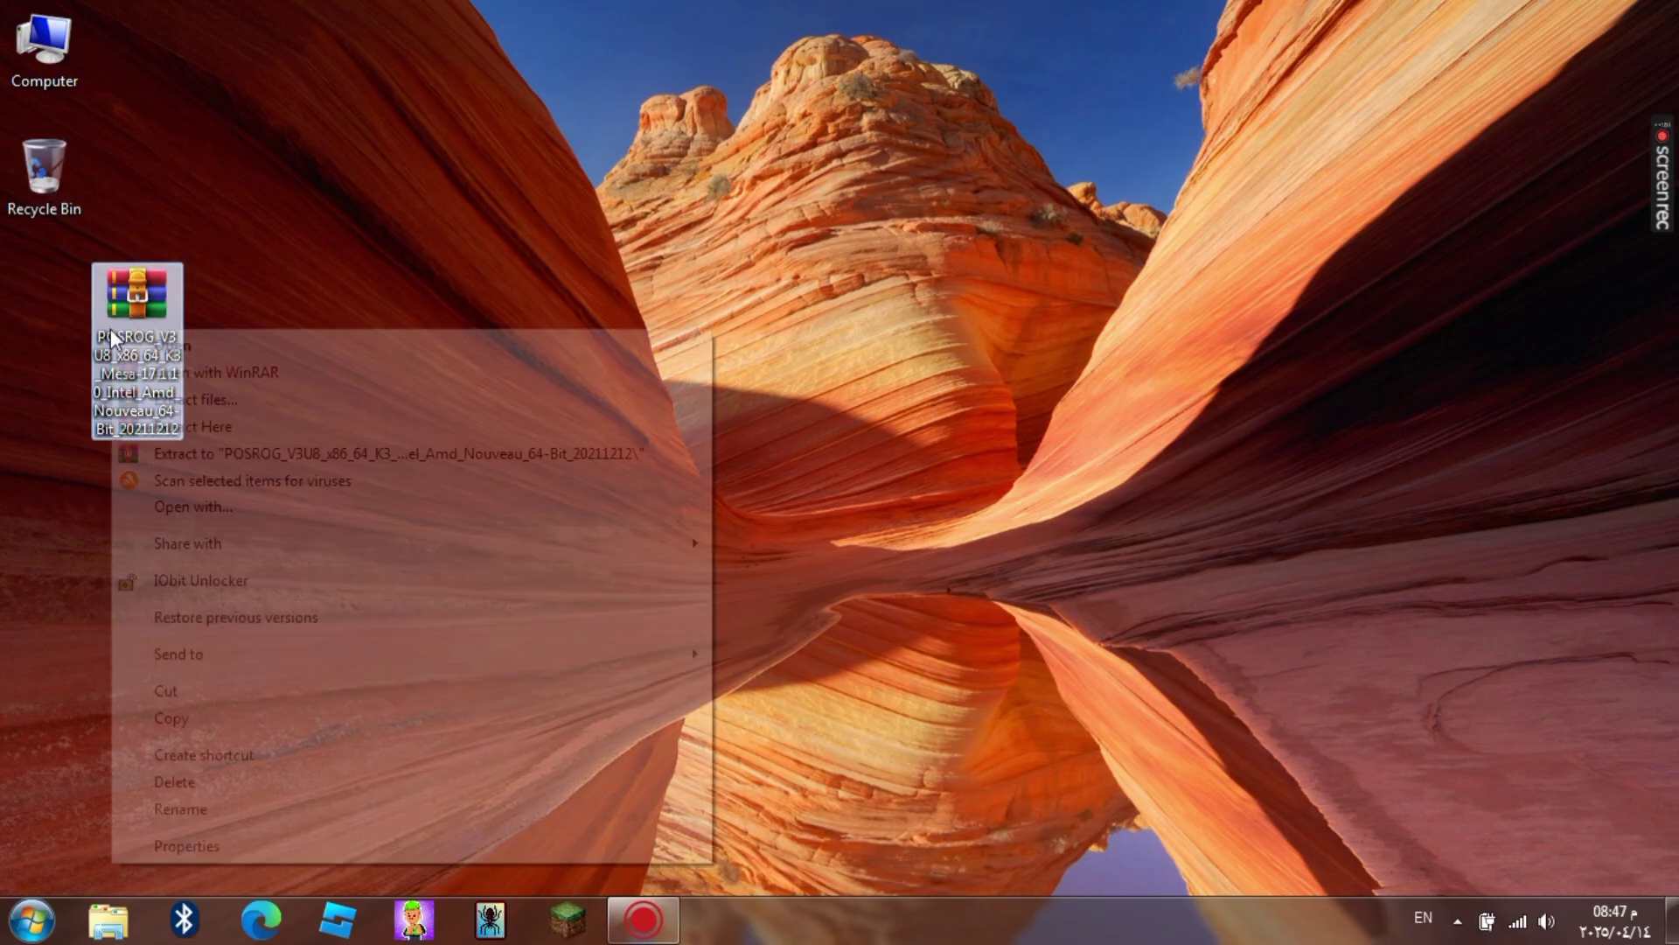
click(218, 427)
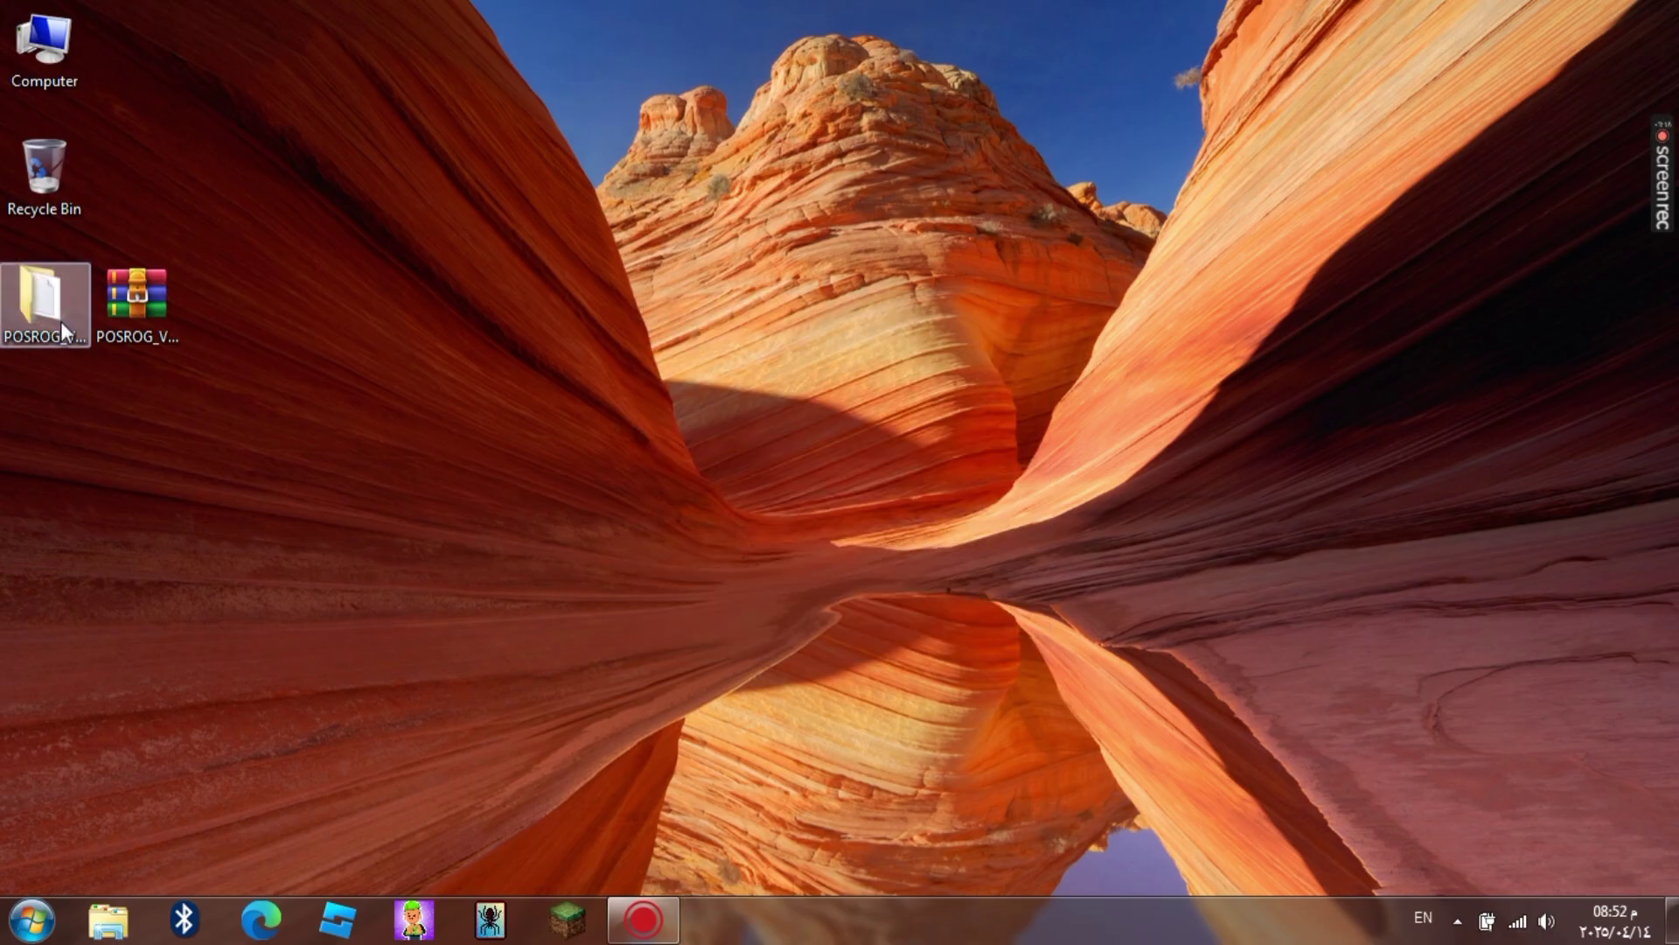
- Run the setup batch file from the Grub2Win folder of the extracted POSROG package
click(126, 922)
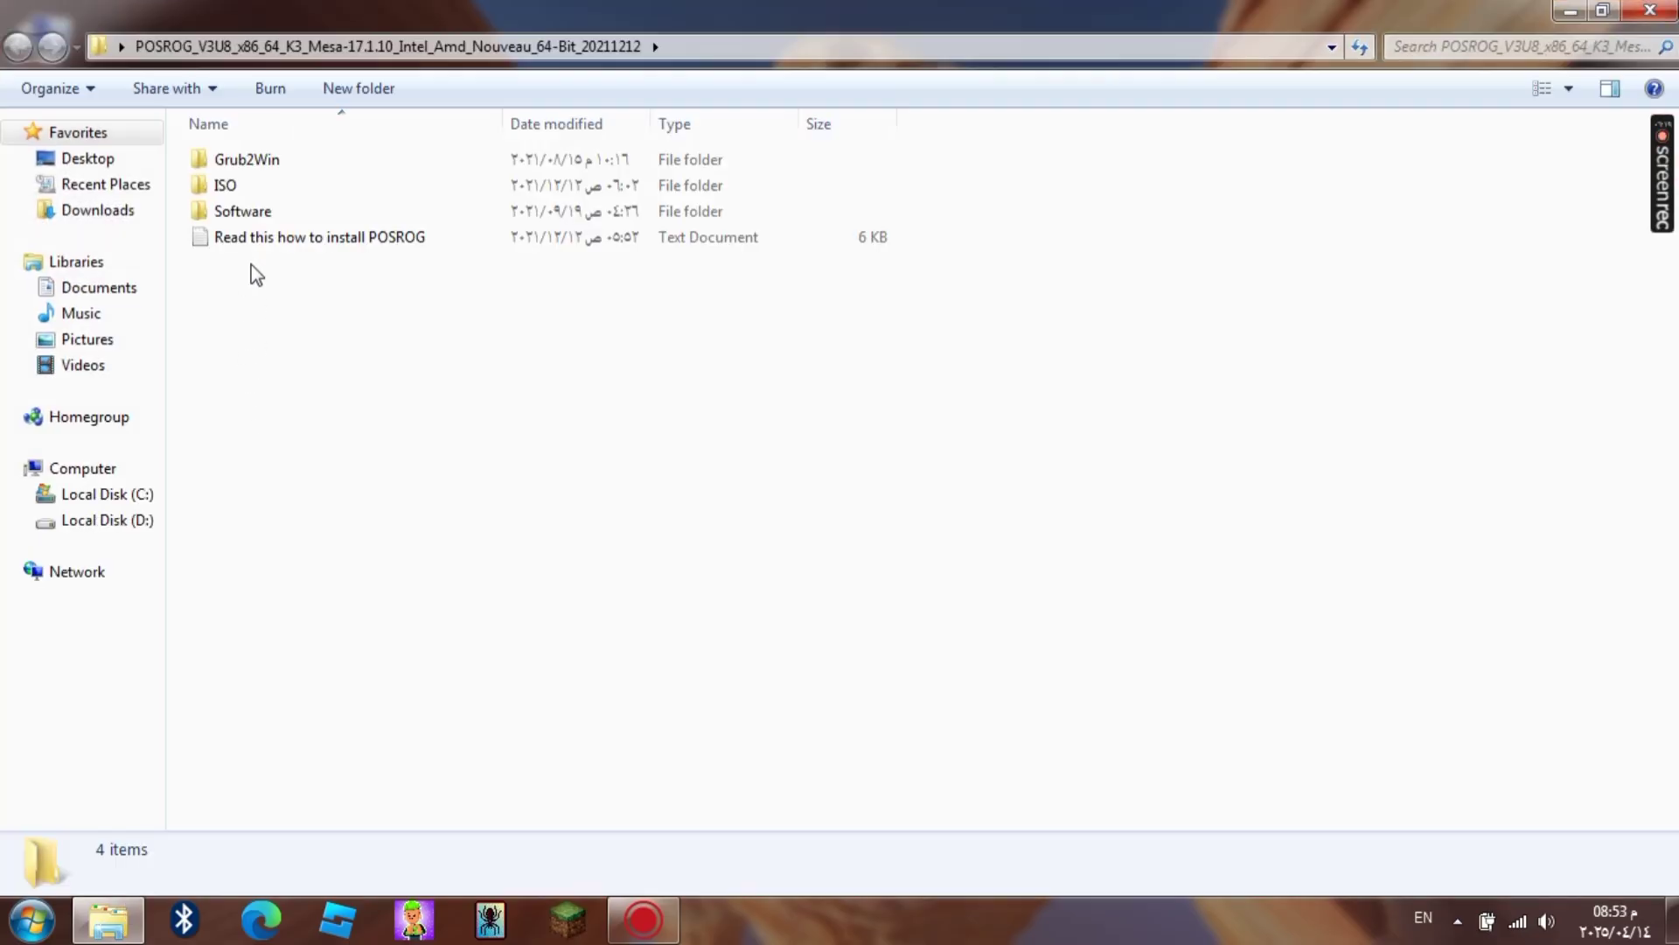
click(251, 166)
double_click(251, 162)
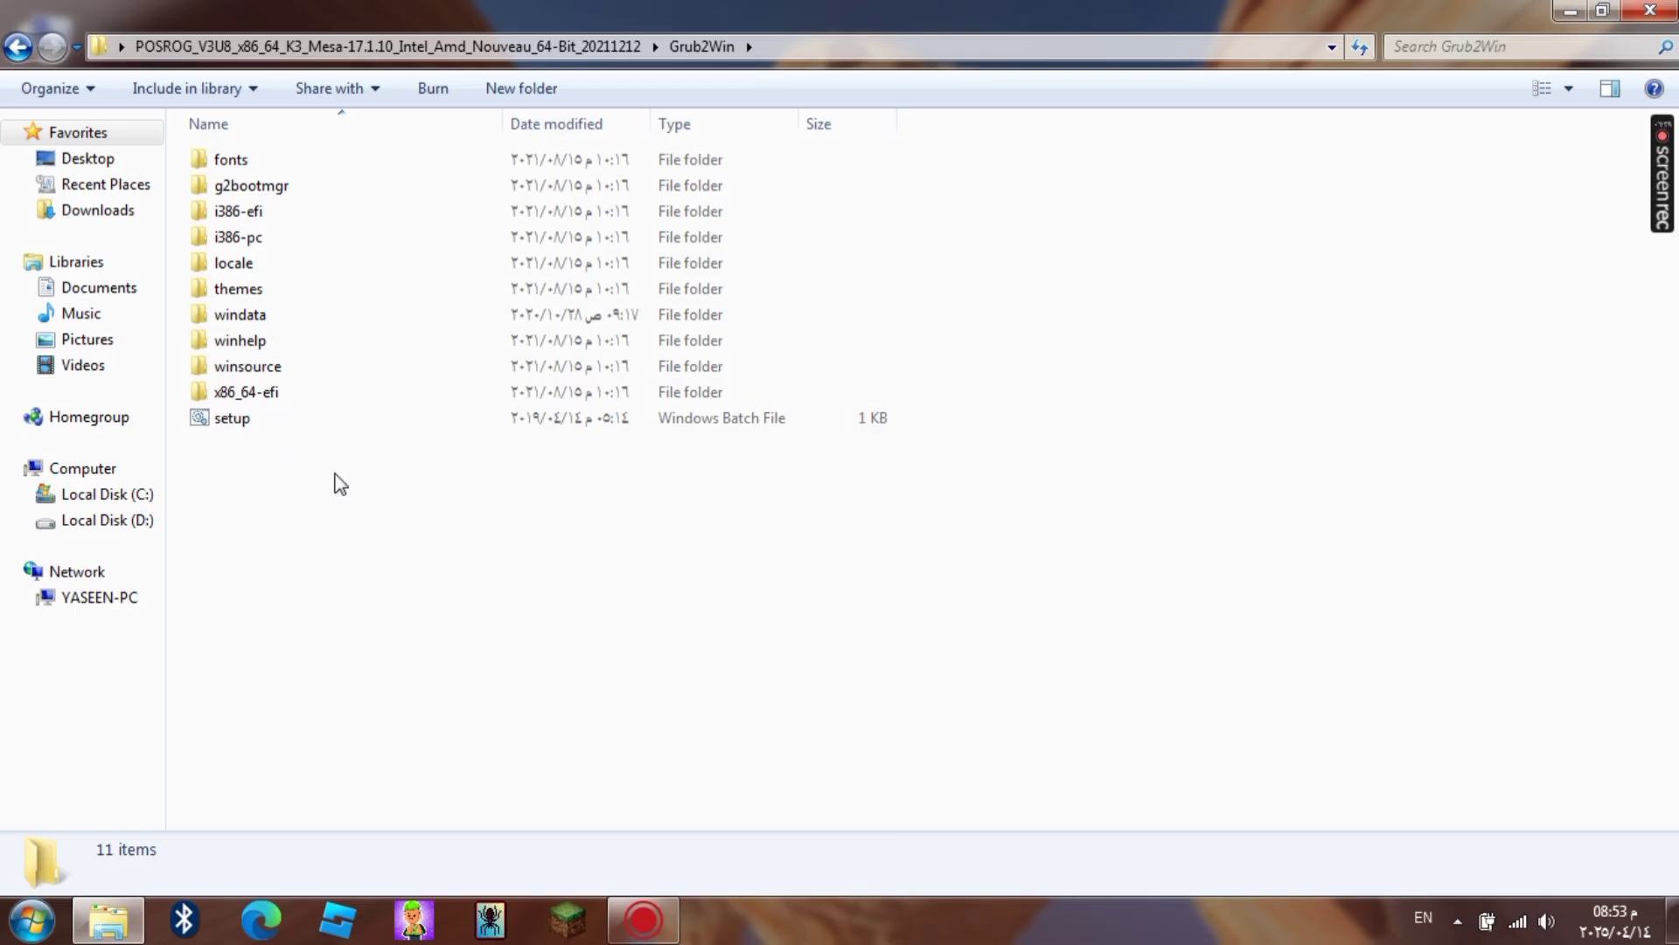
double_click(215, 423)
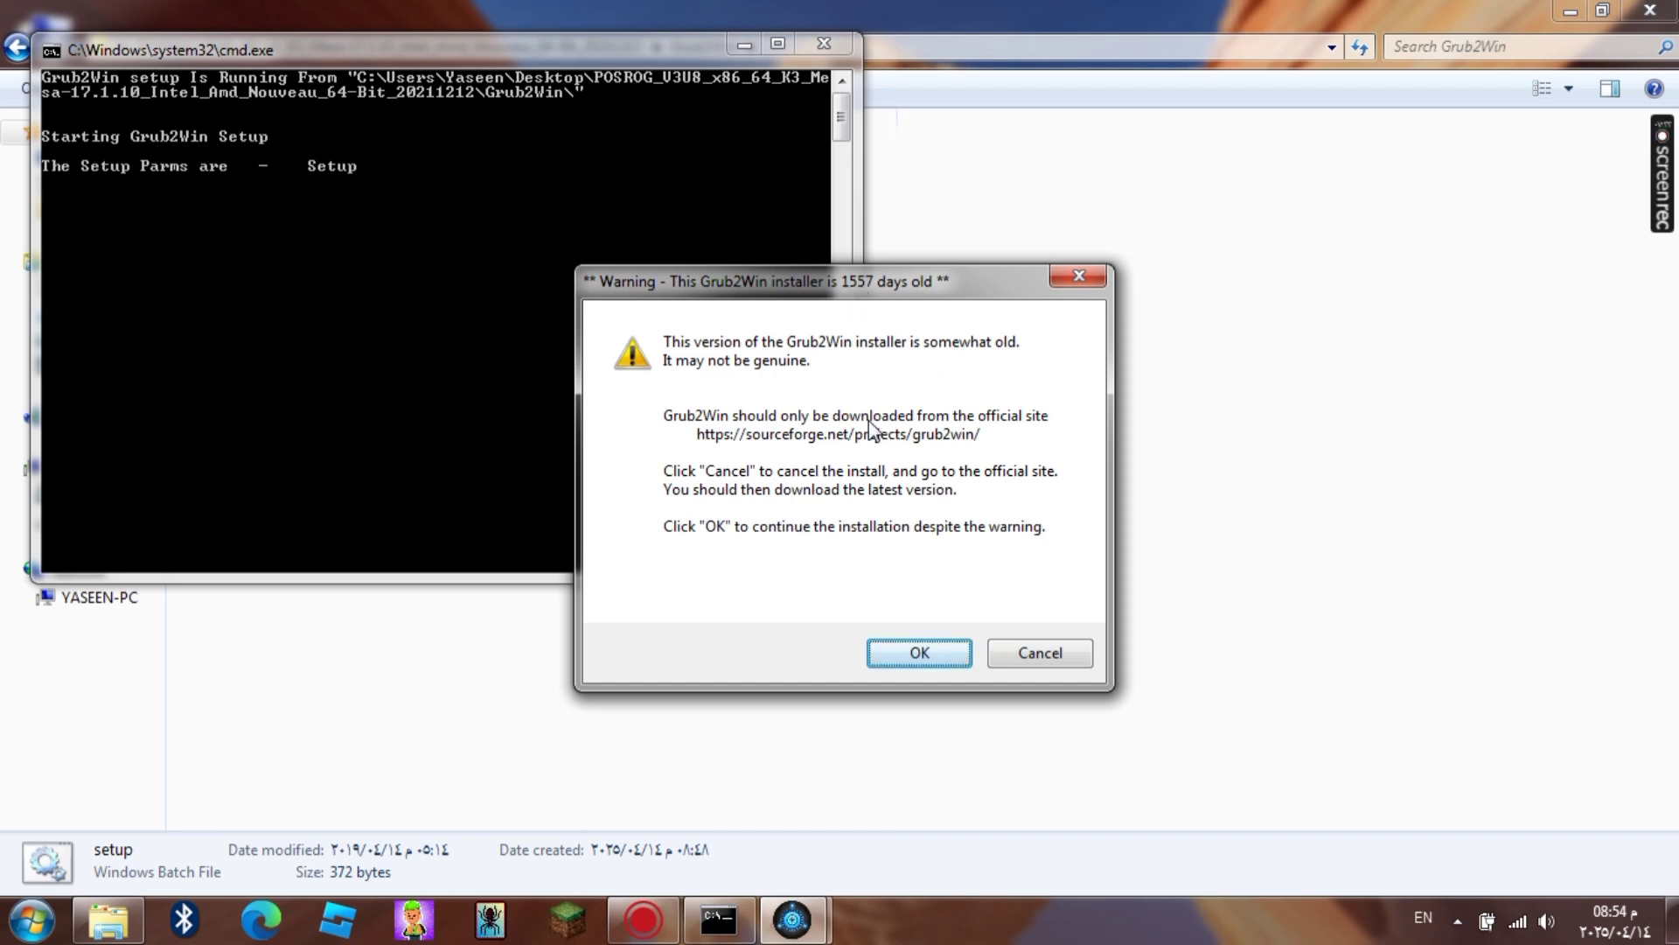
- Continue past the old-installer warning, install Grub2Win to drive C: without a desktop shortcut, and close the setup program
click(920, 654)
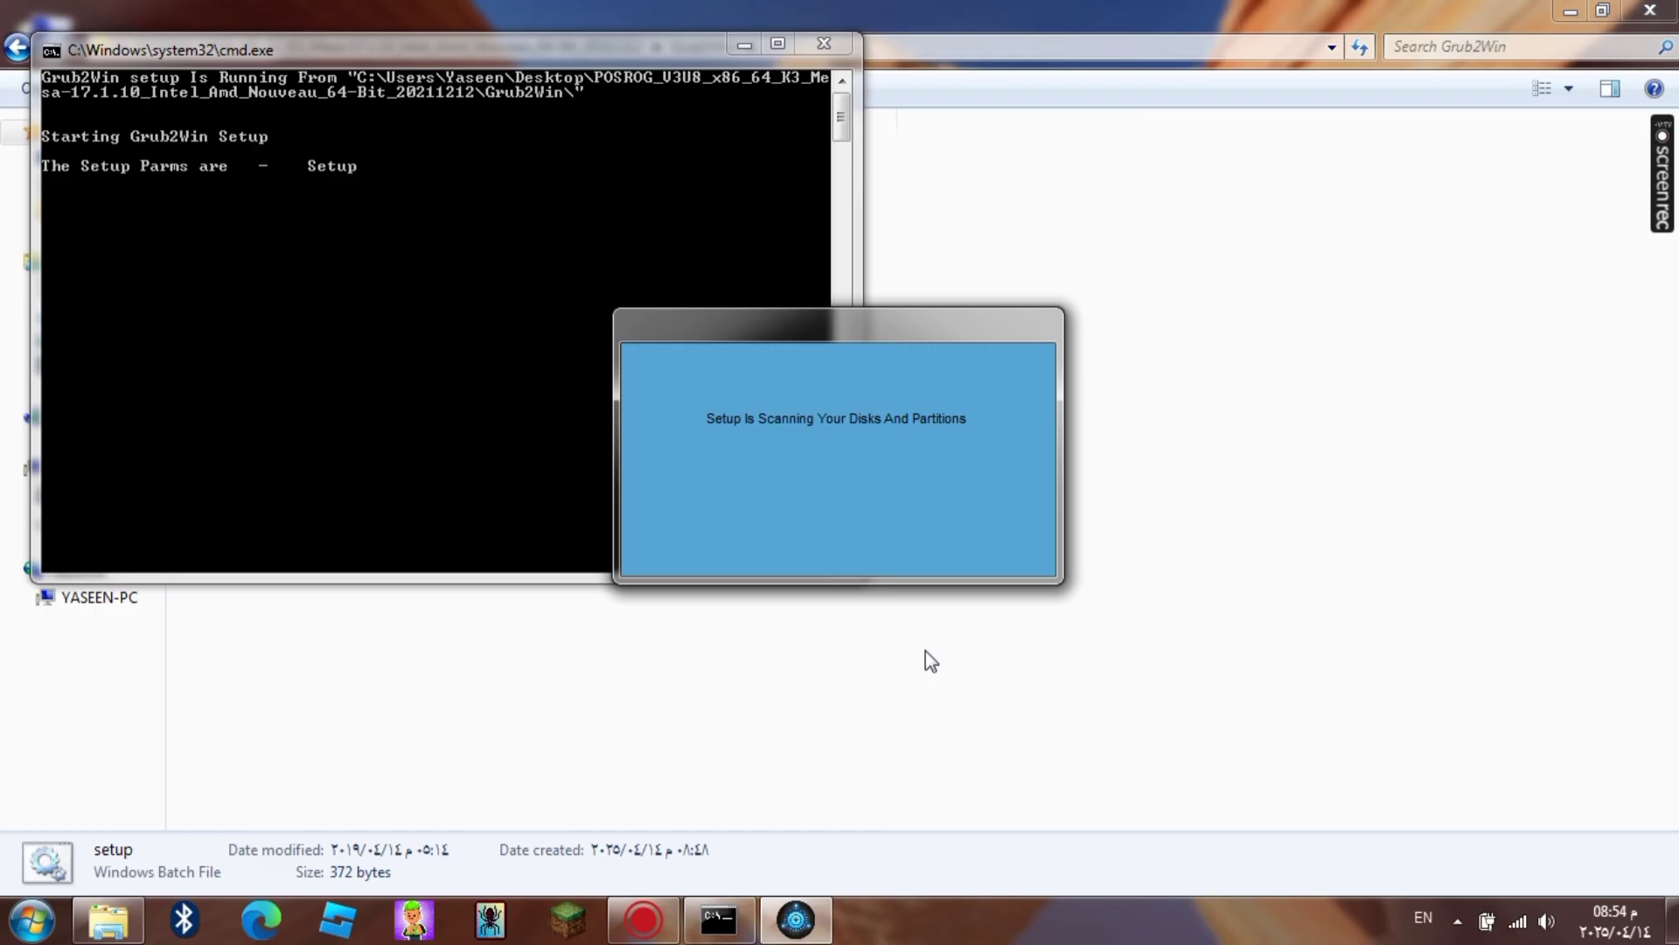
click(727, 252)
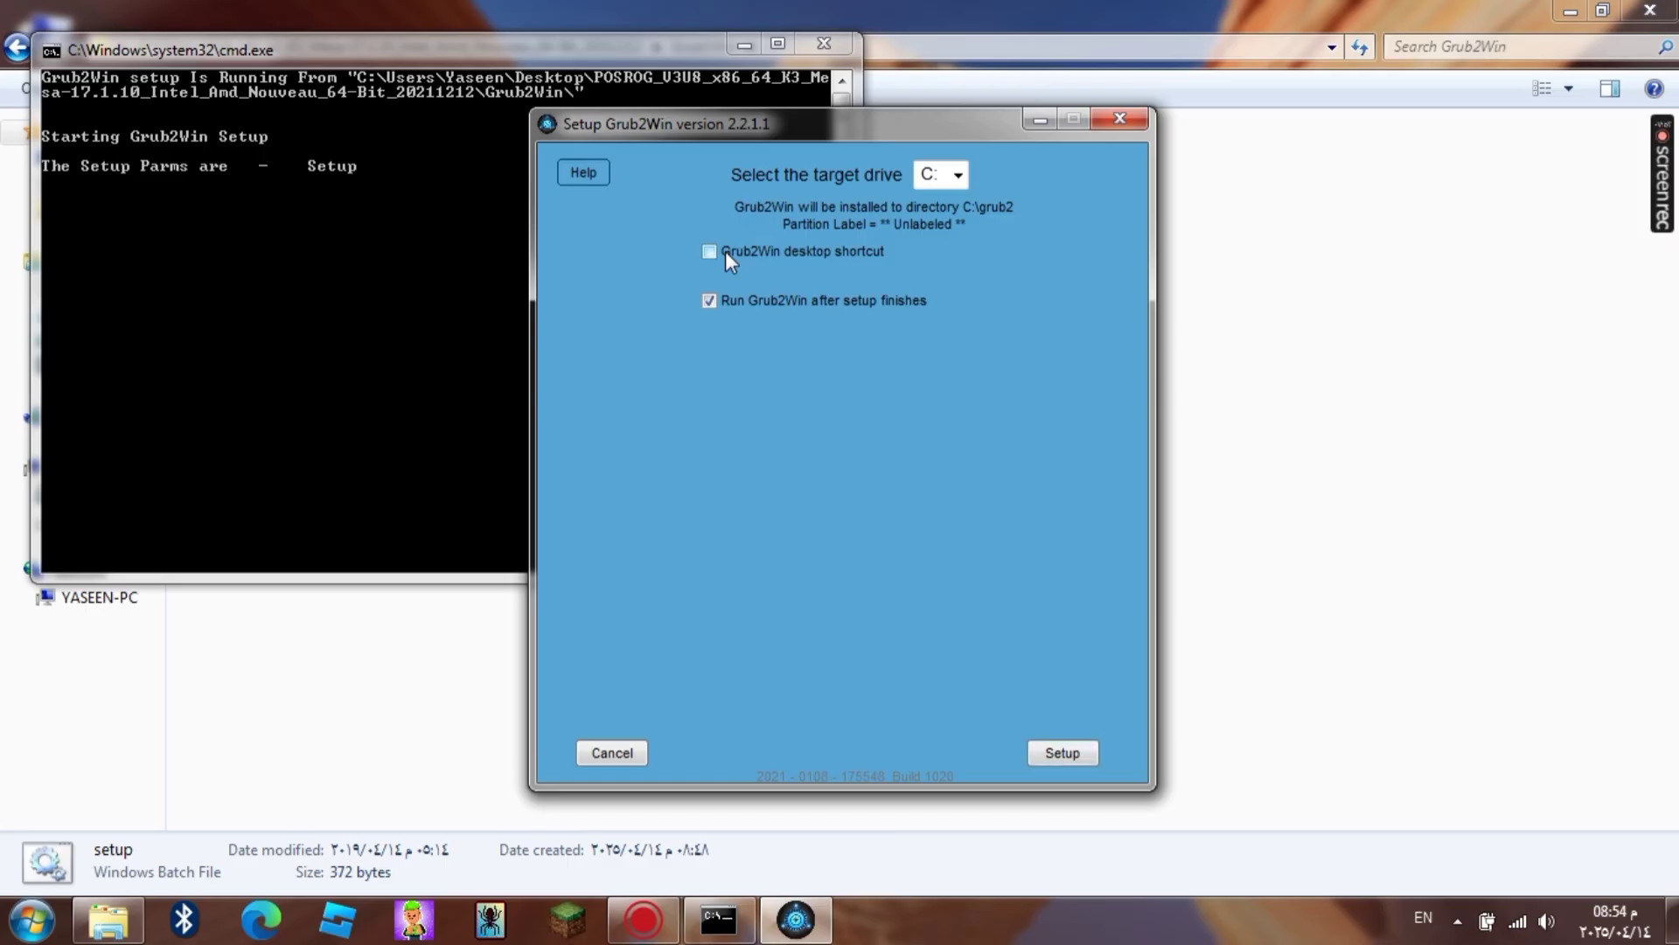
click(1059, 752)
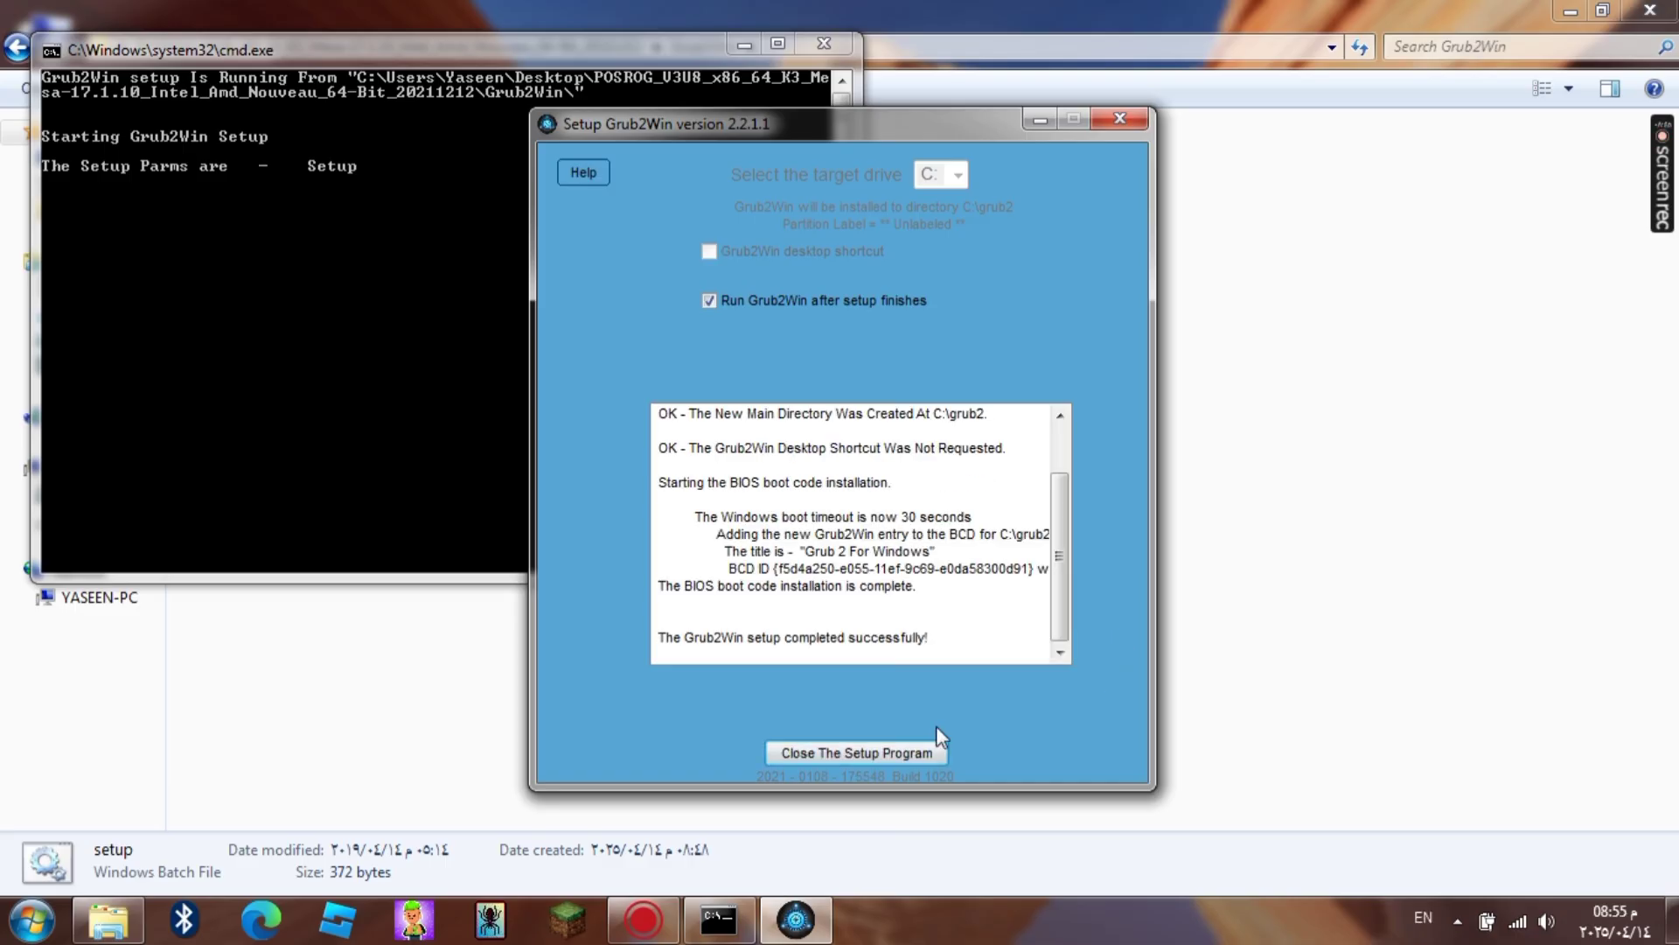
click(869, 754)
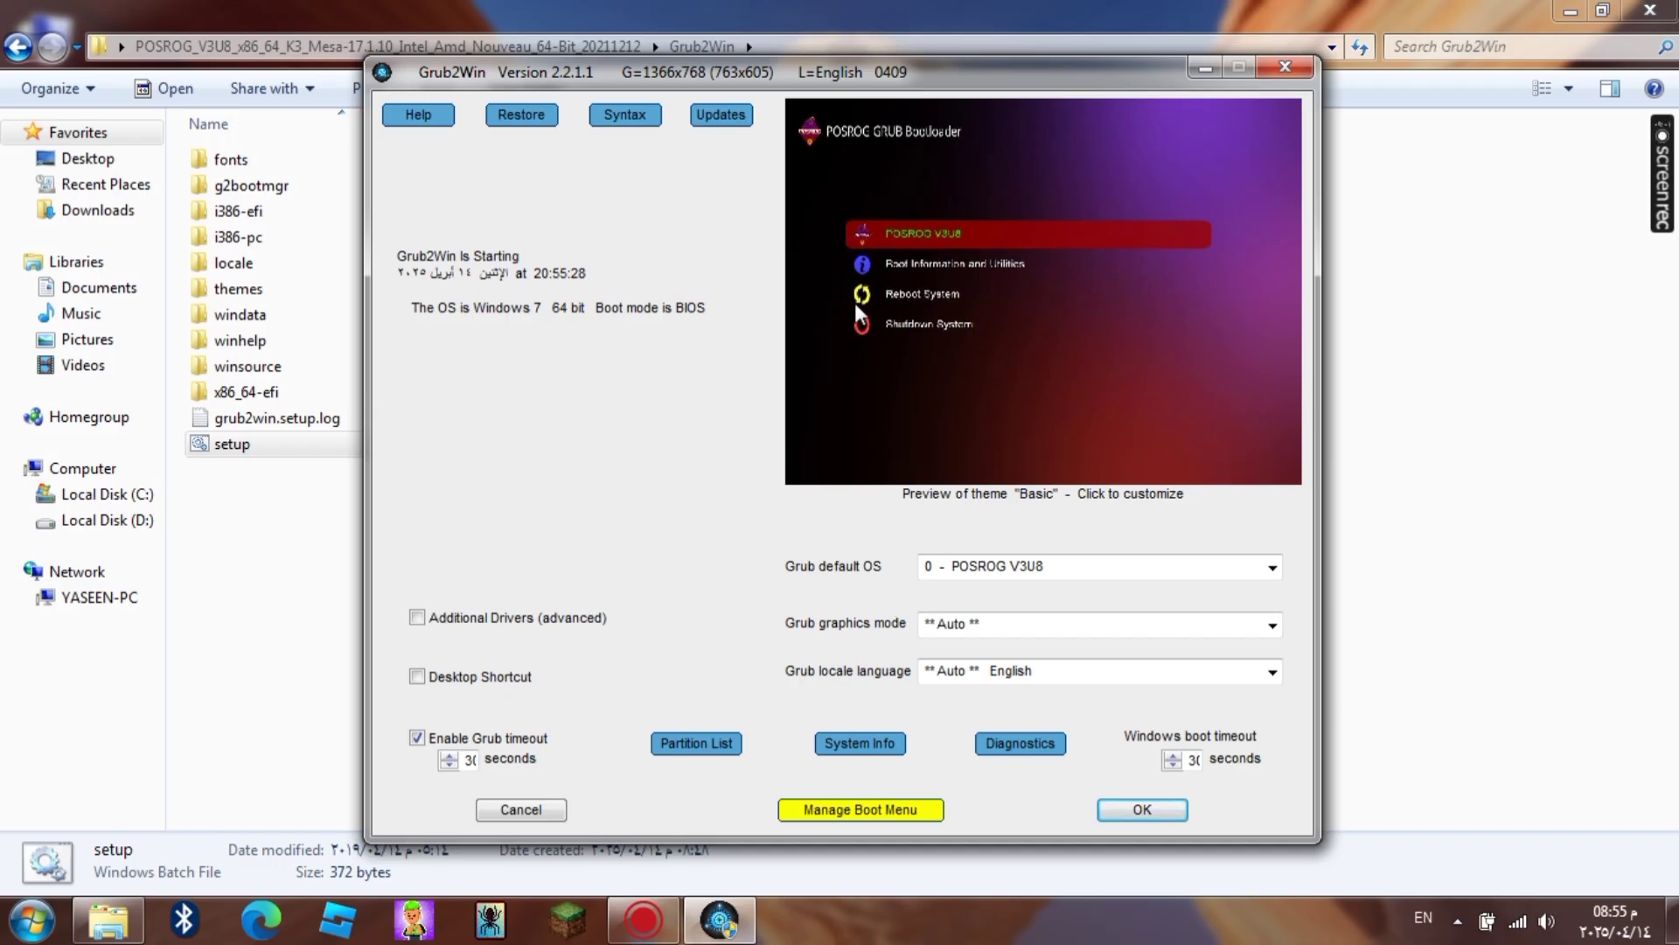
- Save the Grub2Win configuration with POSROG V3U8 as default OS, accept the sample code substitution, and close Grub2Win
click(1146, 806)
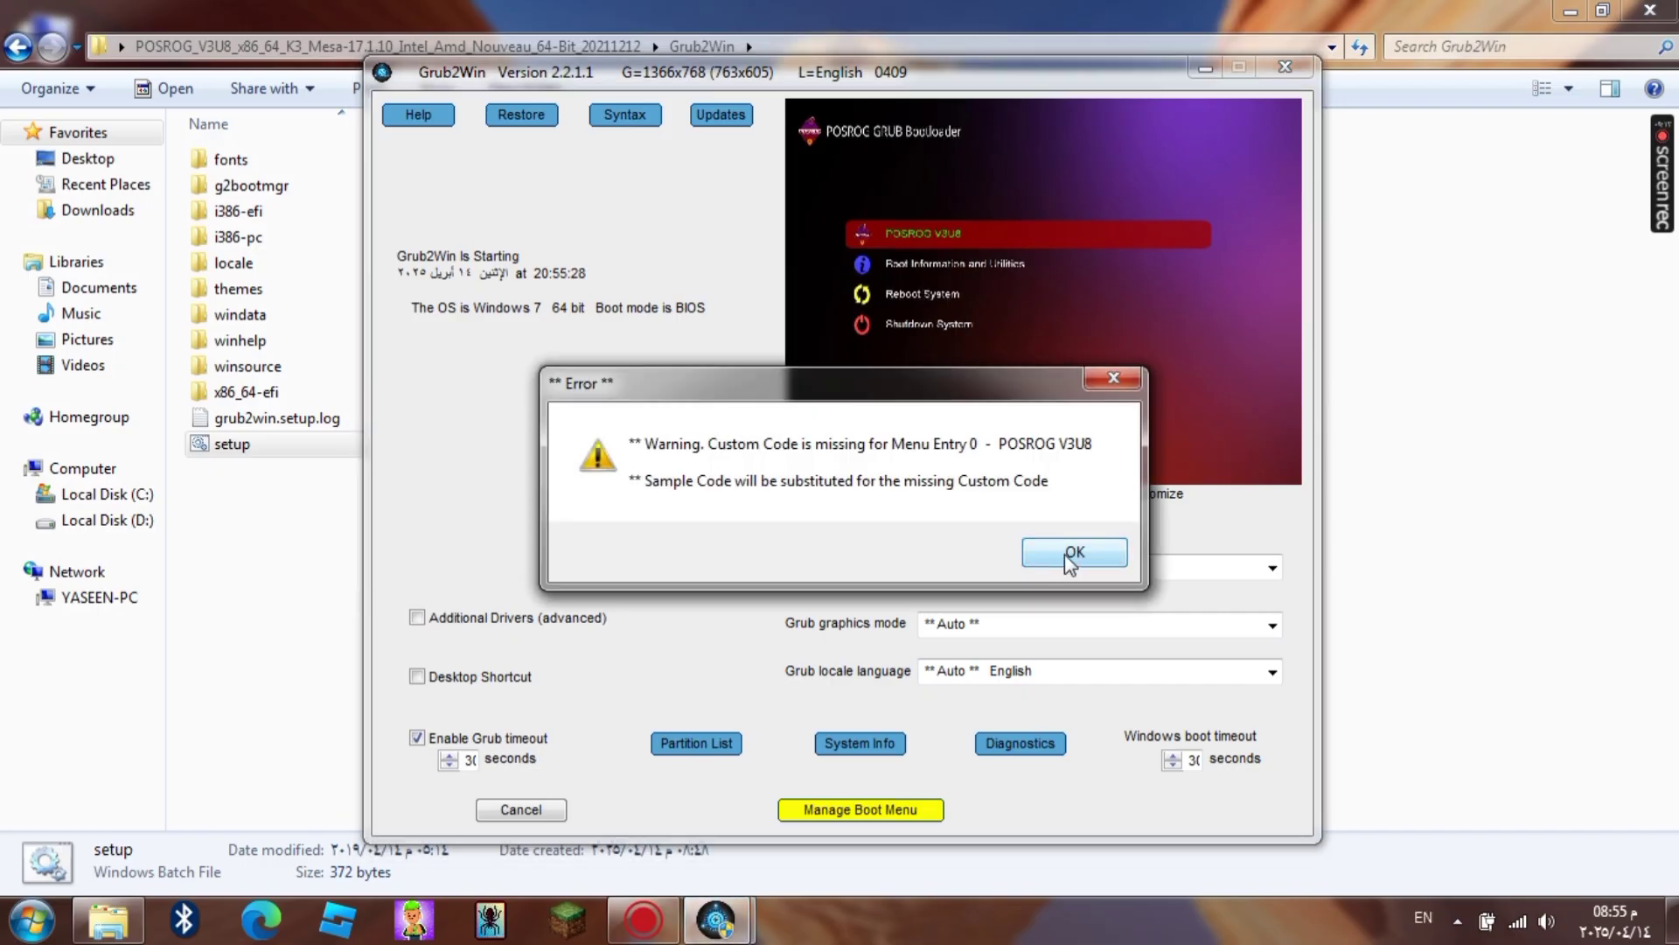
click(1064, 554)
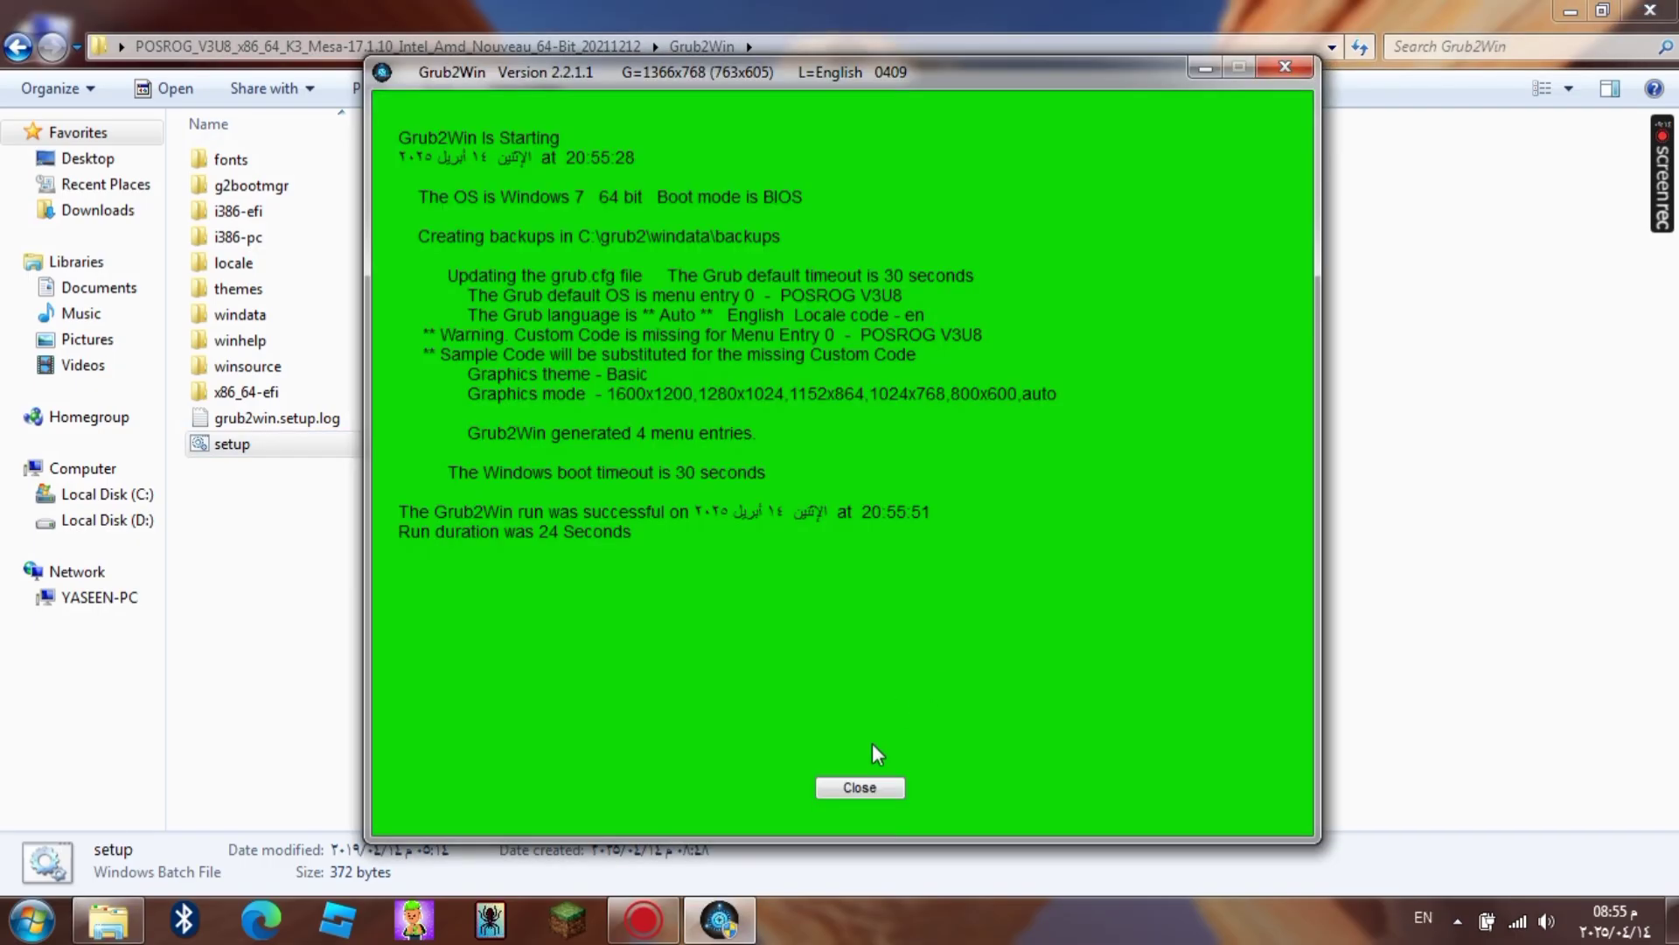
click(867, 783)
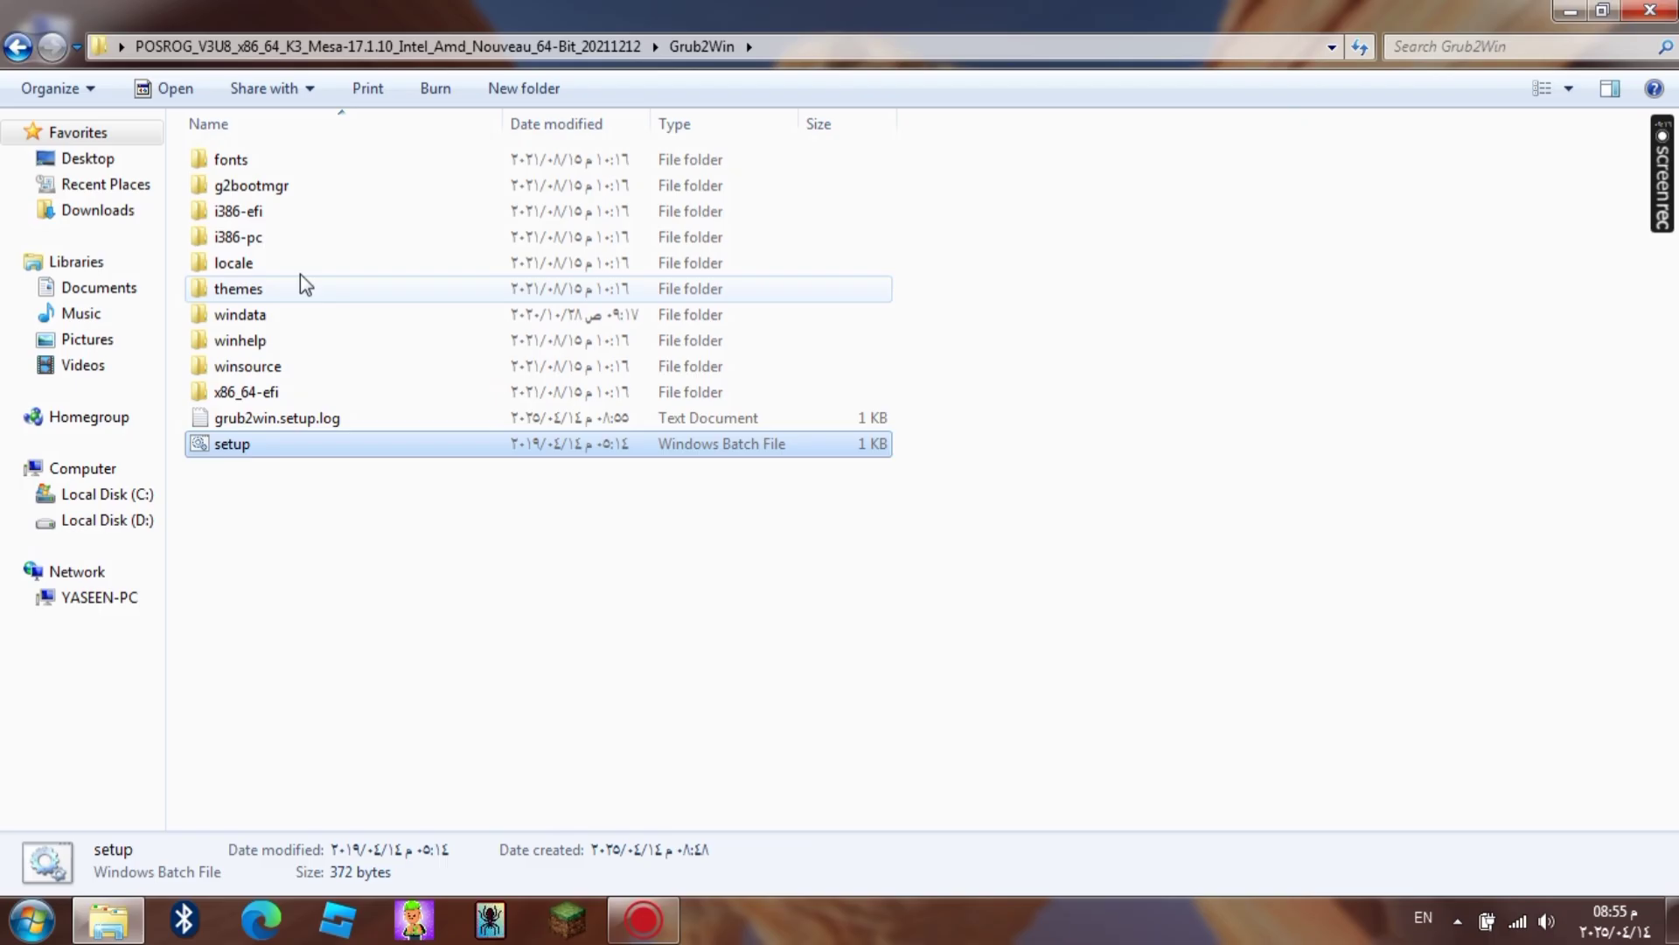
- Extract the DiskGenius.Pro.5.4.2.1239 archive from the package's Software folder into its own folder
click(11, 49)
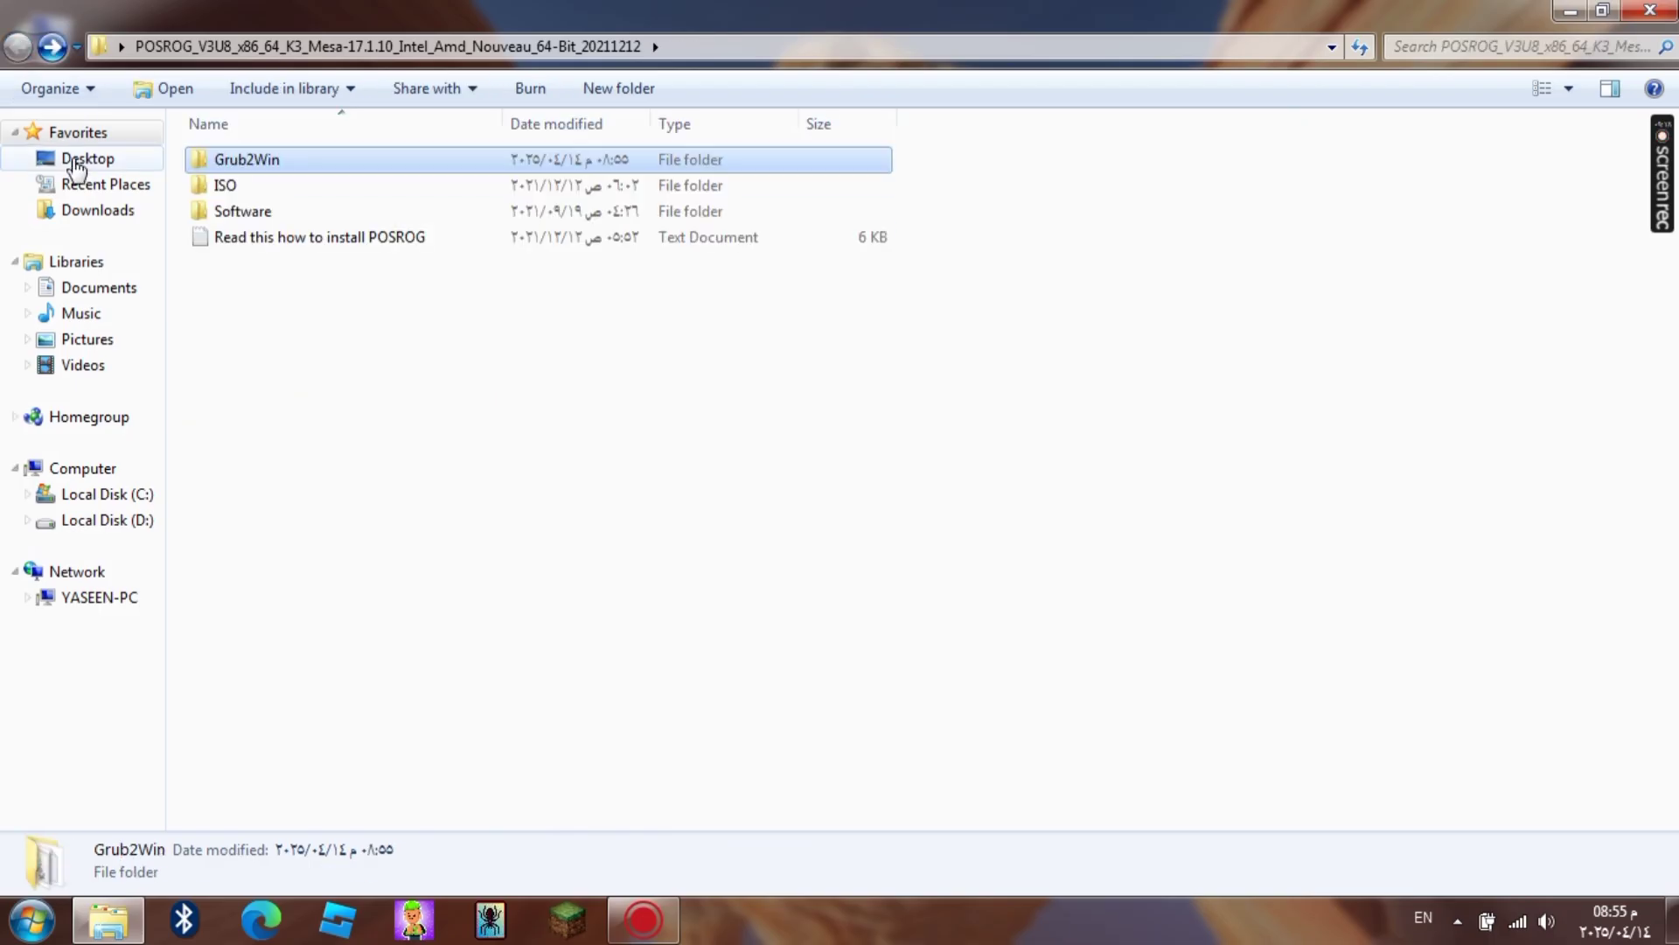
click(247, 388)
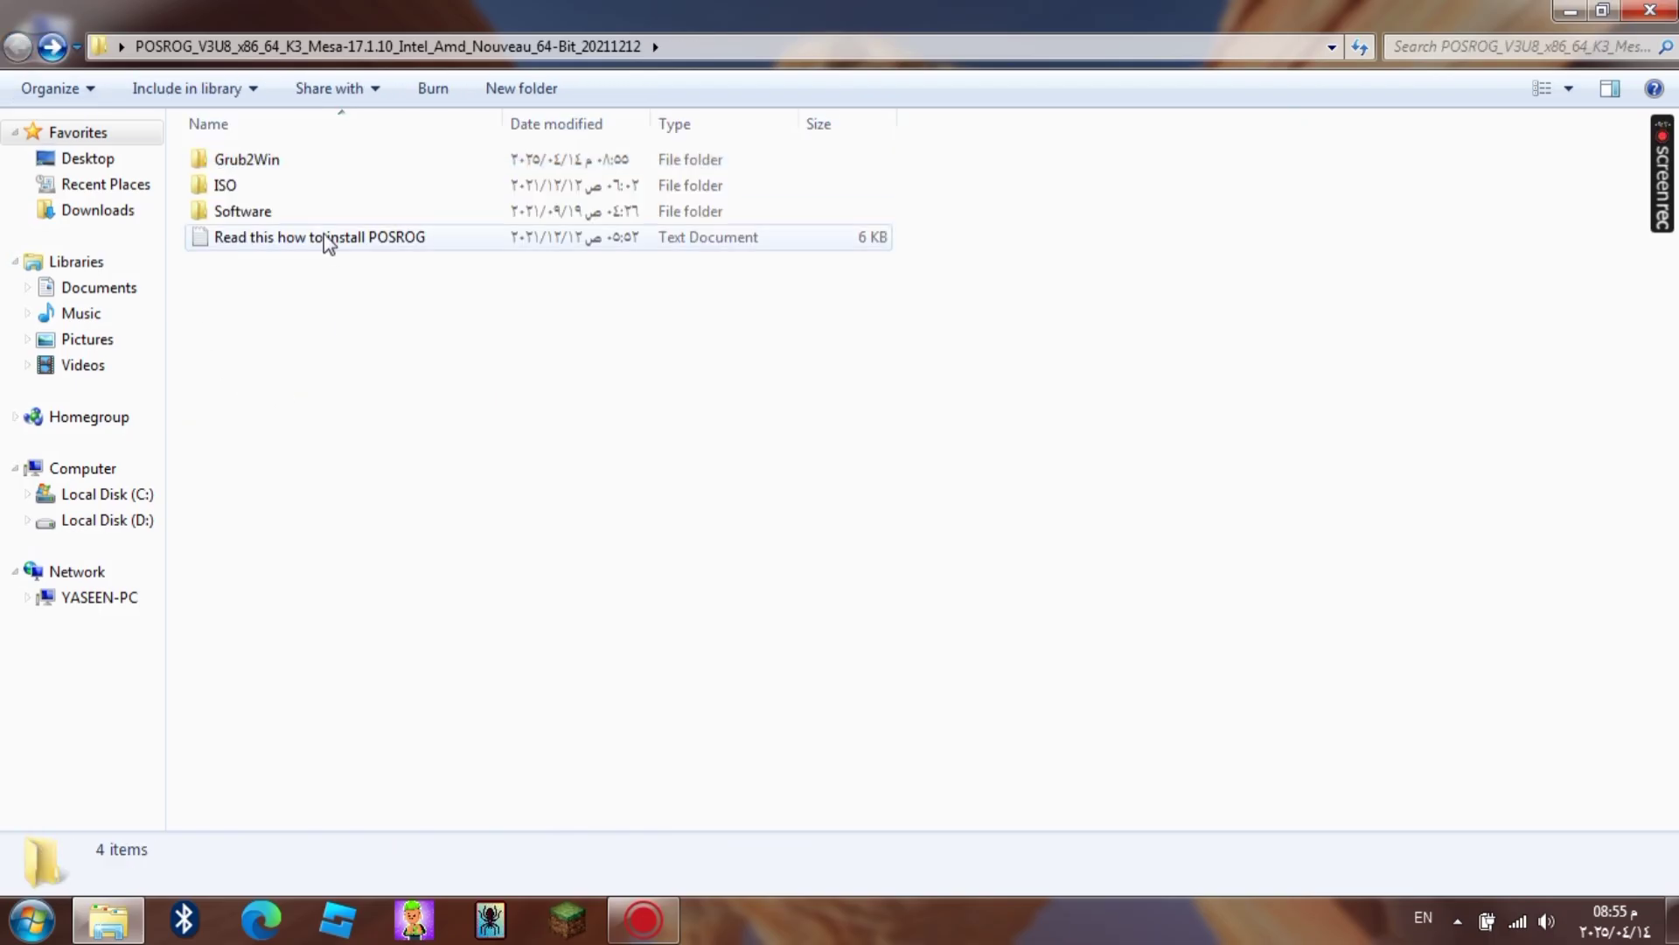
double_click(241, 214)
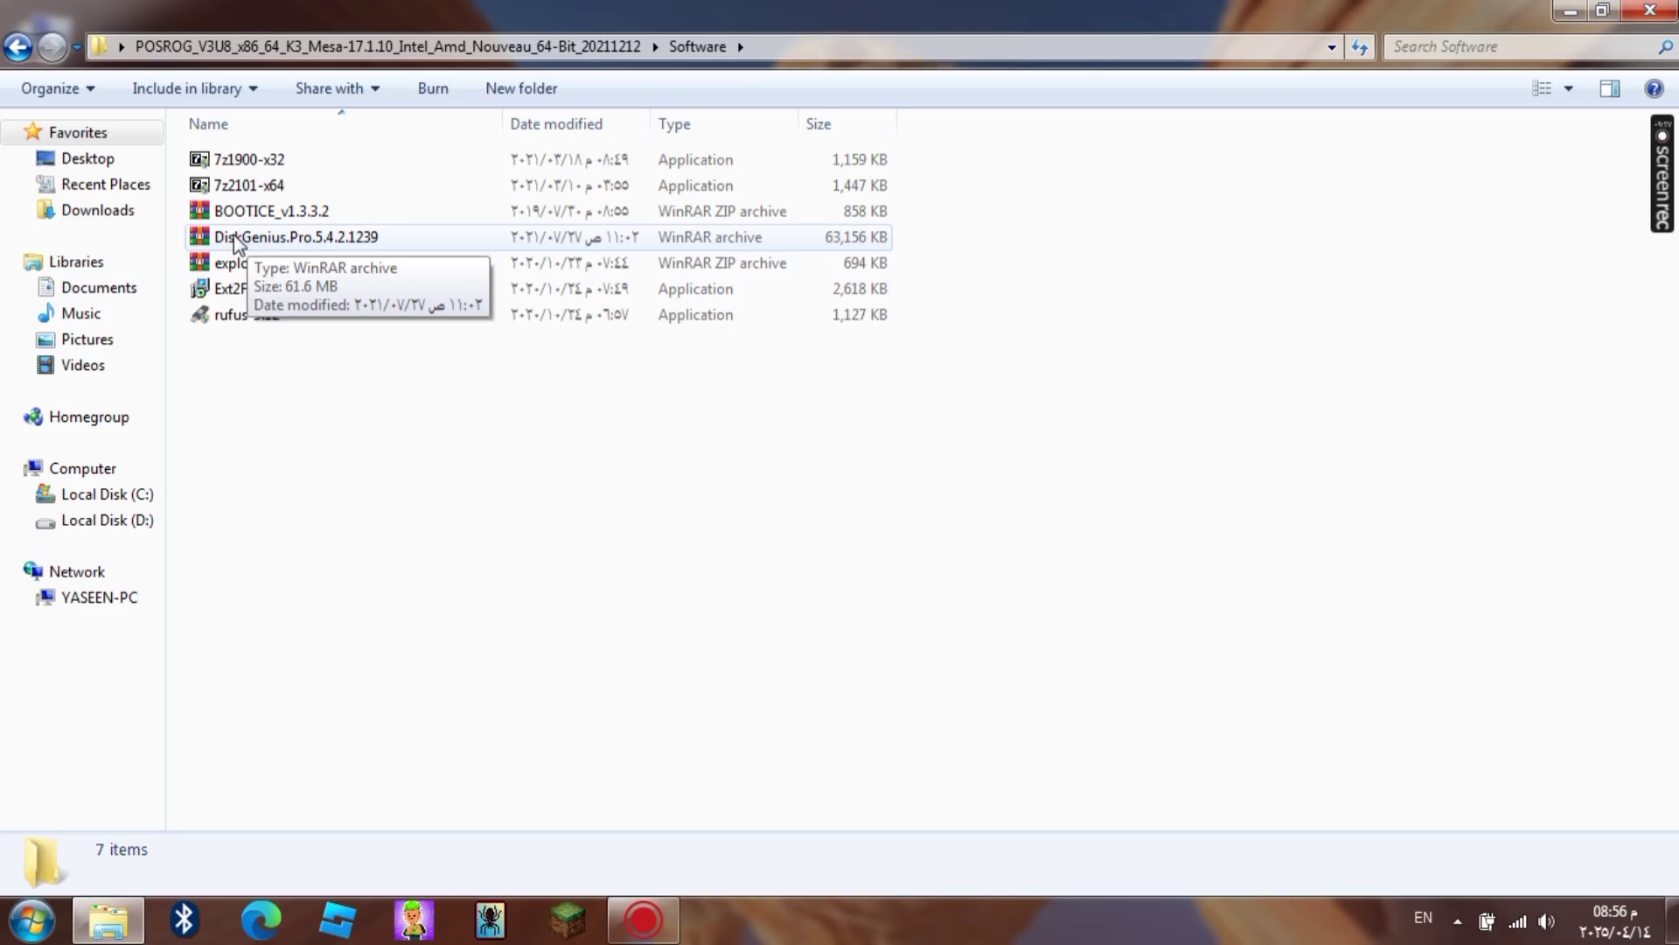
click(236, 241)
right_click(236, 240)
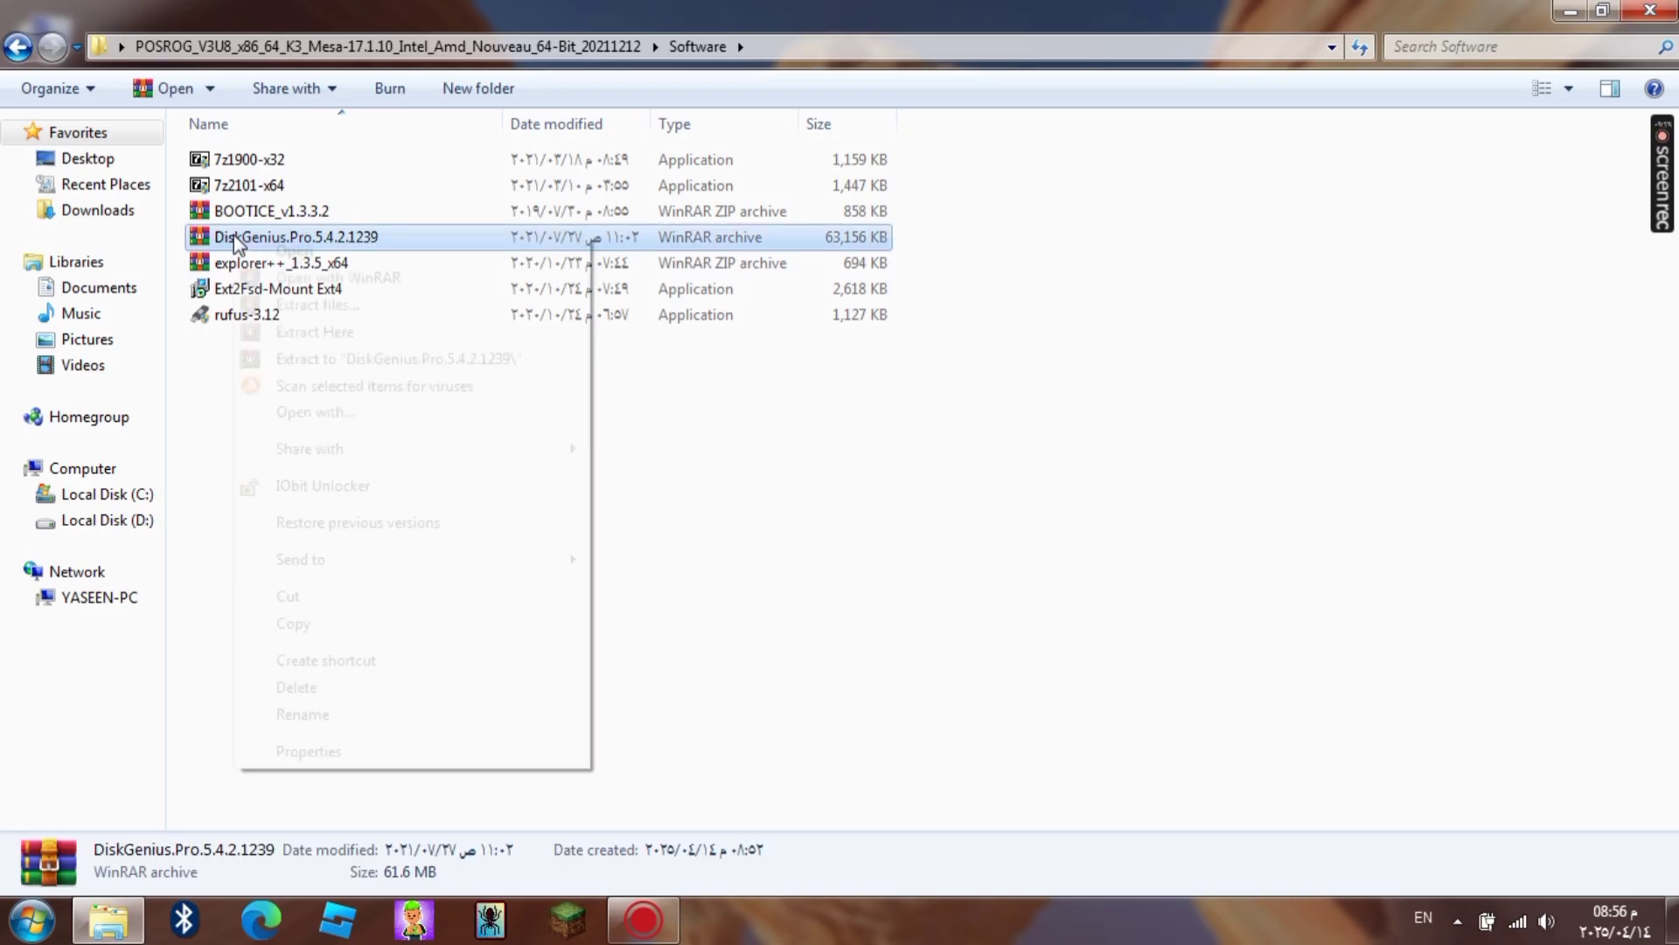
click(333, 355)
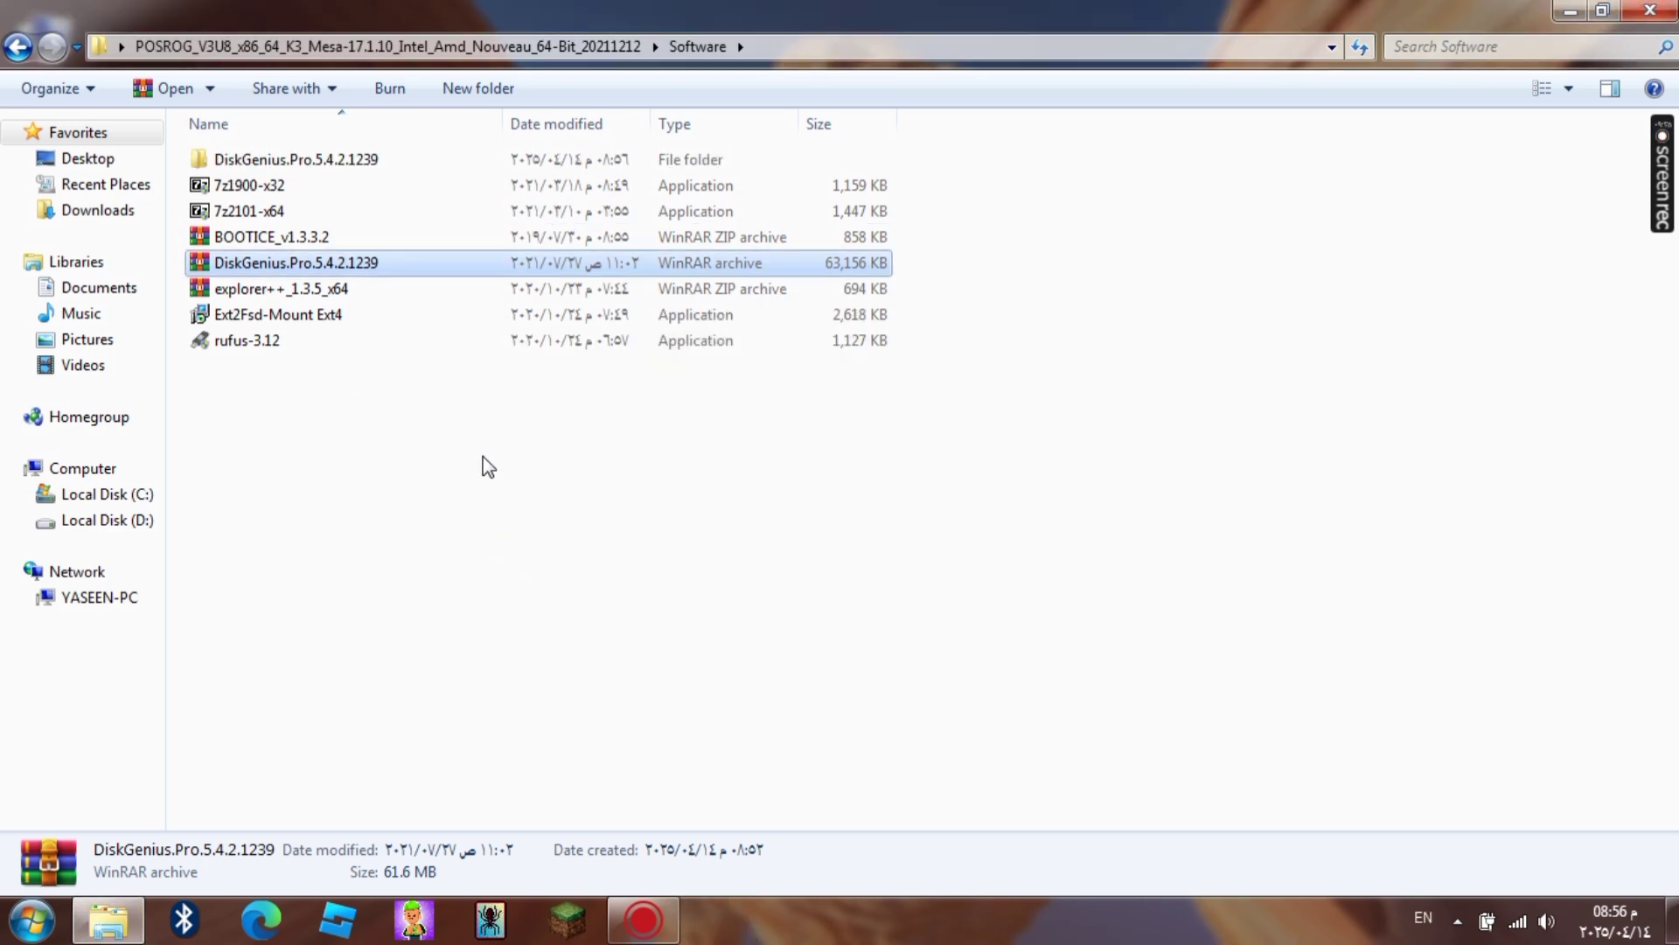
- Run DGEngSetup5421239 from the extracted folder and install DiskGenius in English to C:\Program Files\DiskGenius
double_click(299, 158)
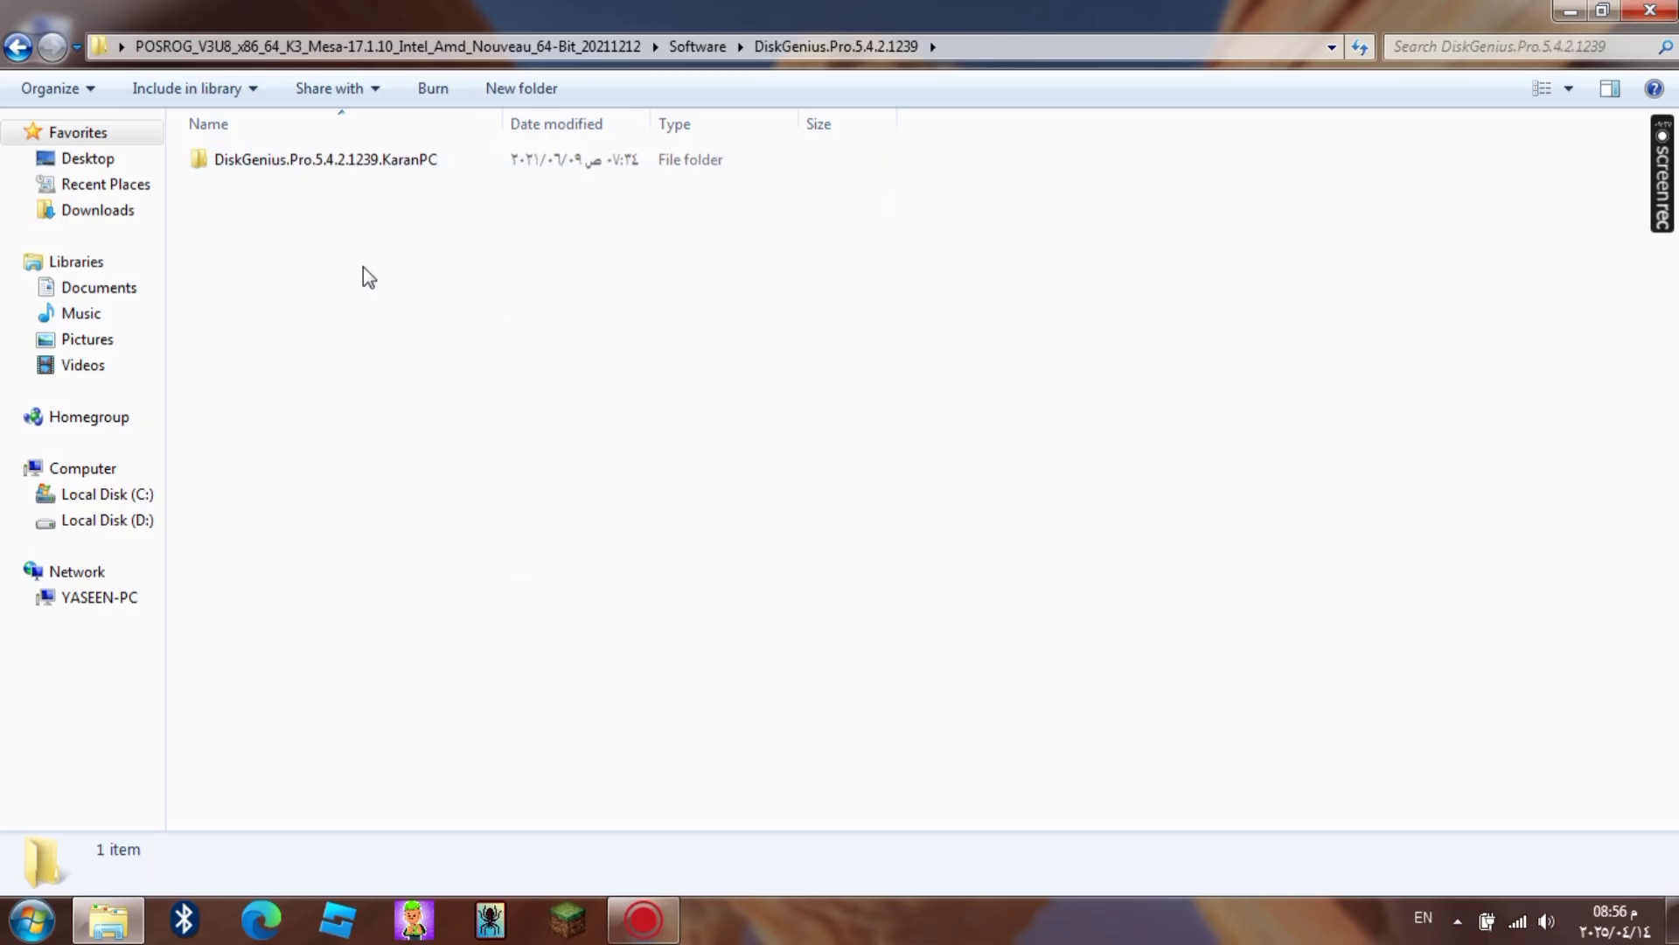
double_click(410, 166)
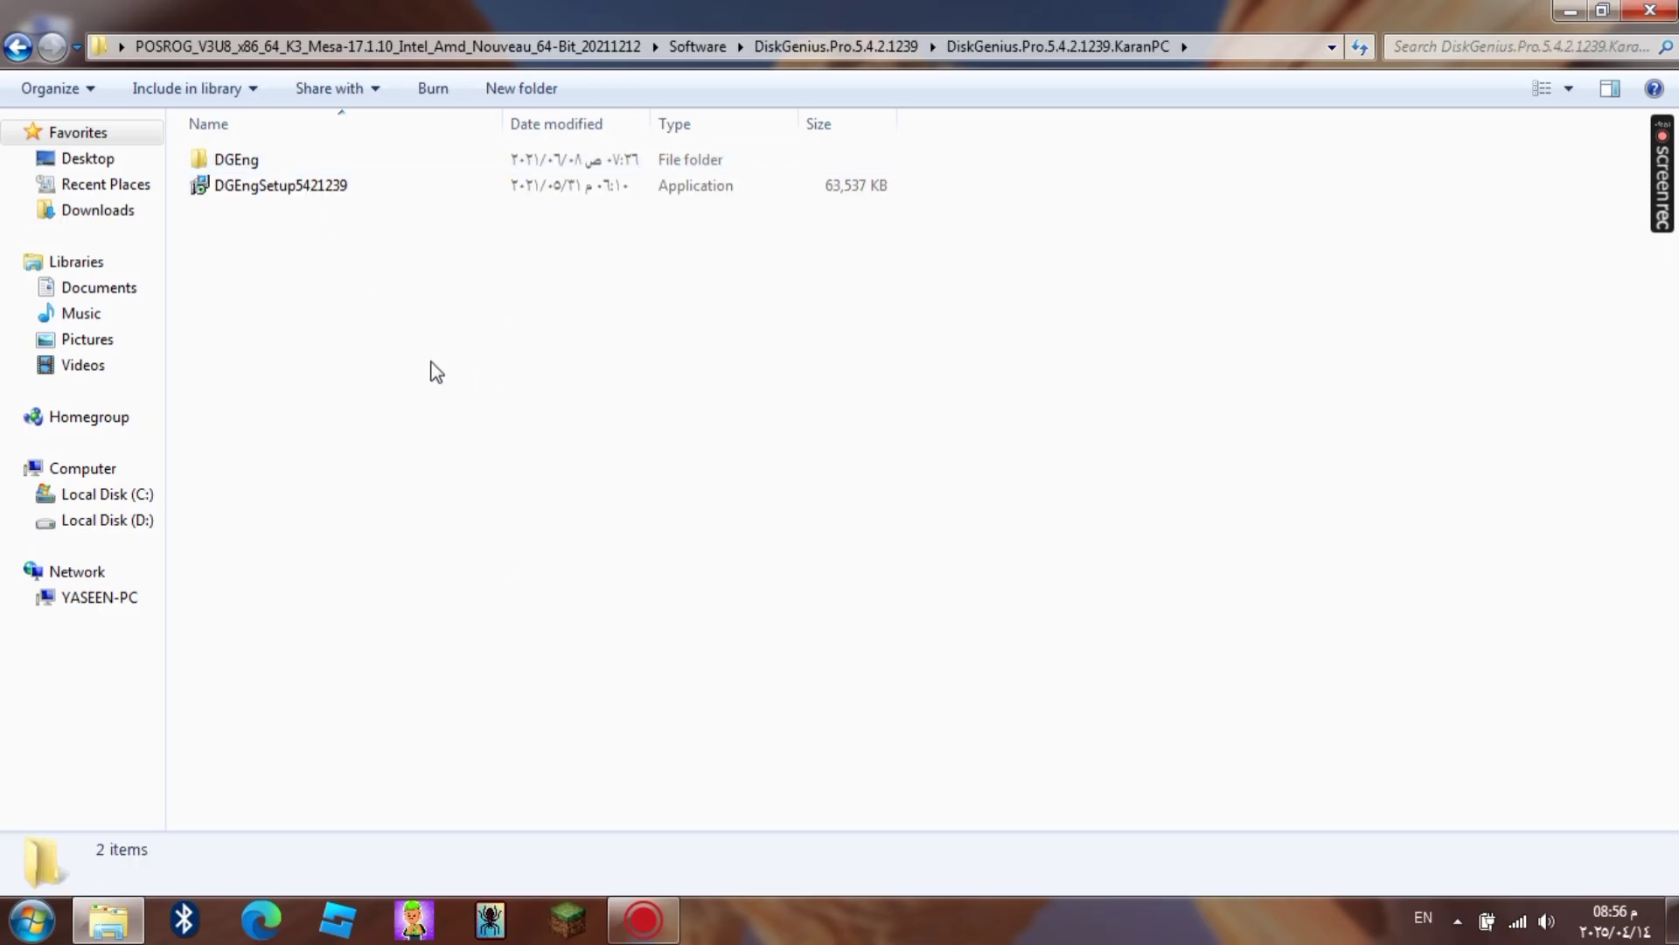
click(232, 191)
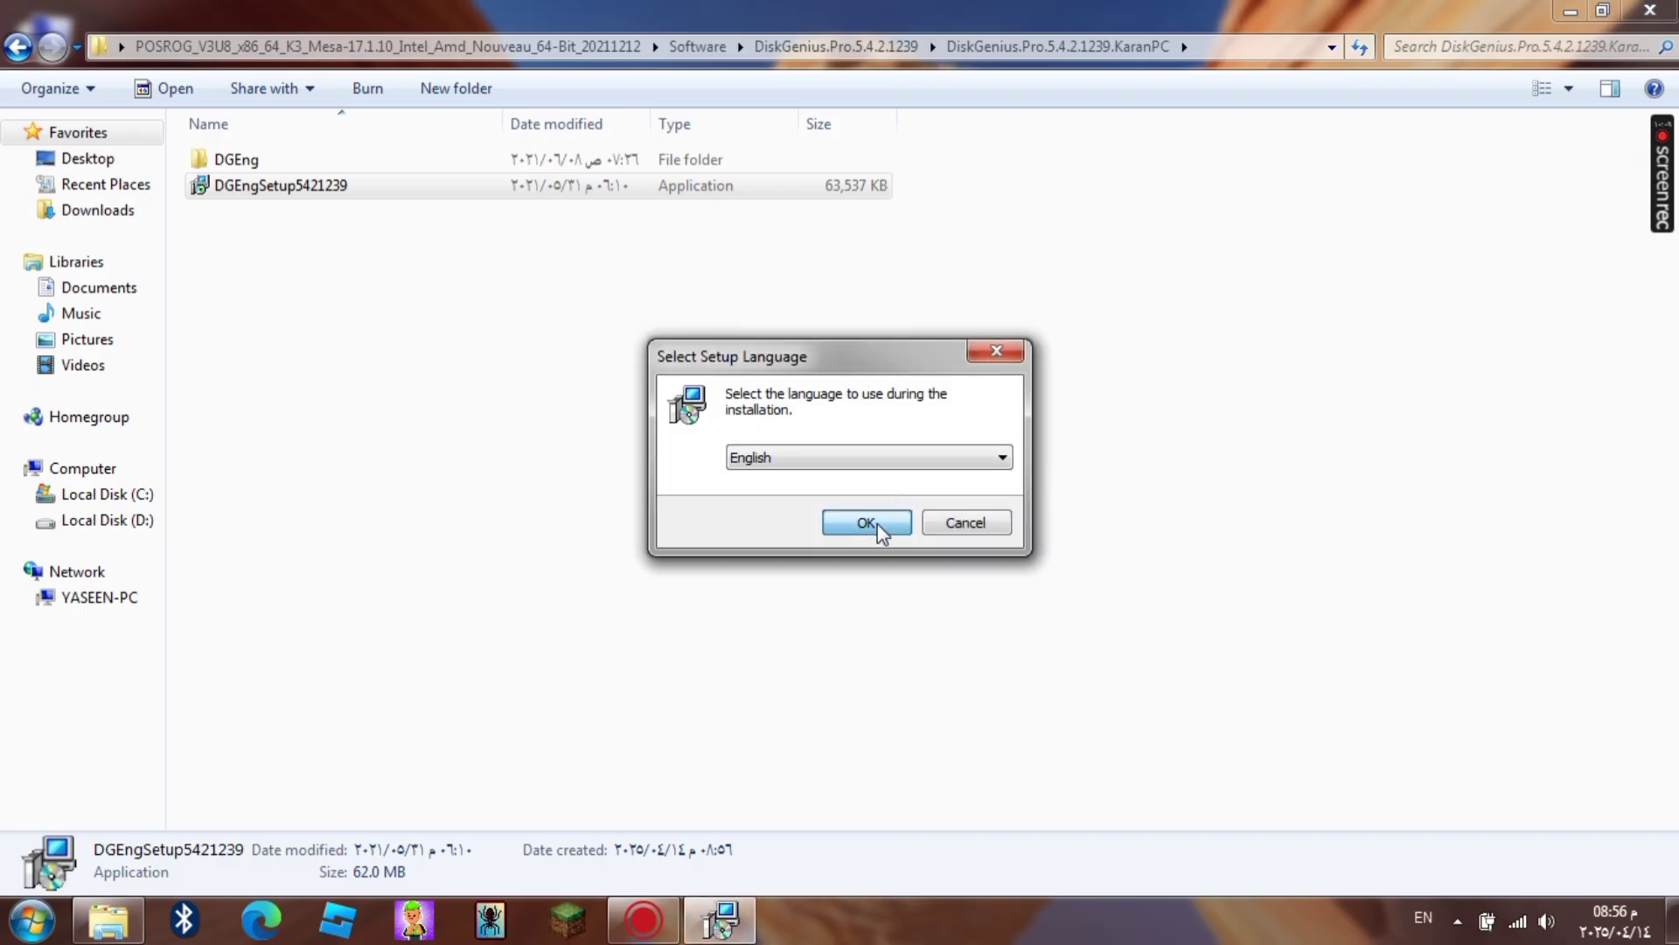
click(880, 523)
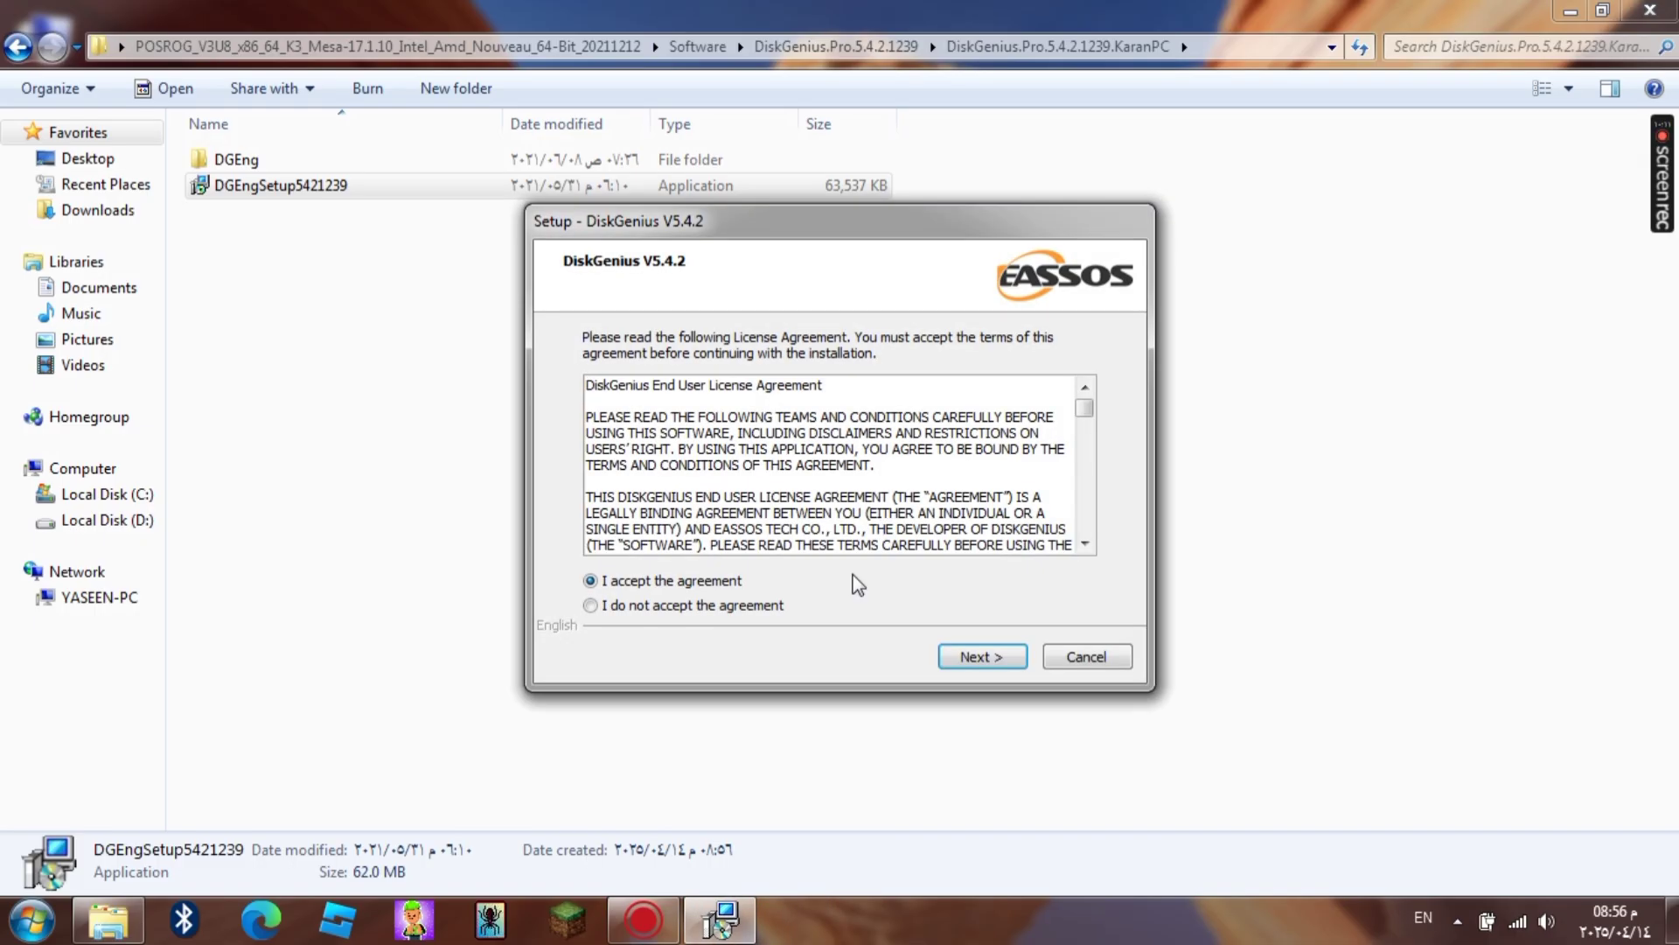
click(971, 651)
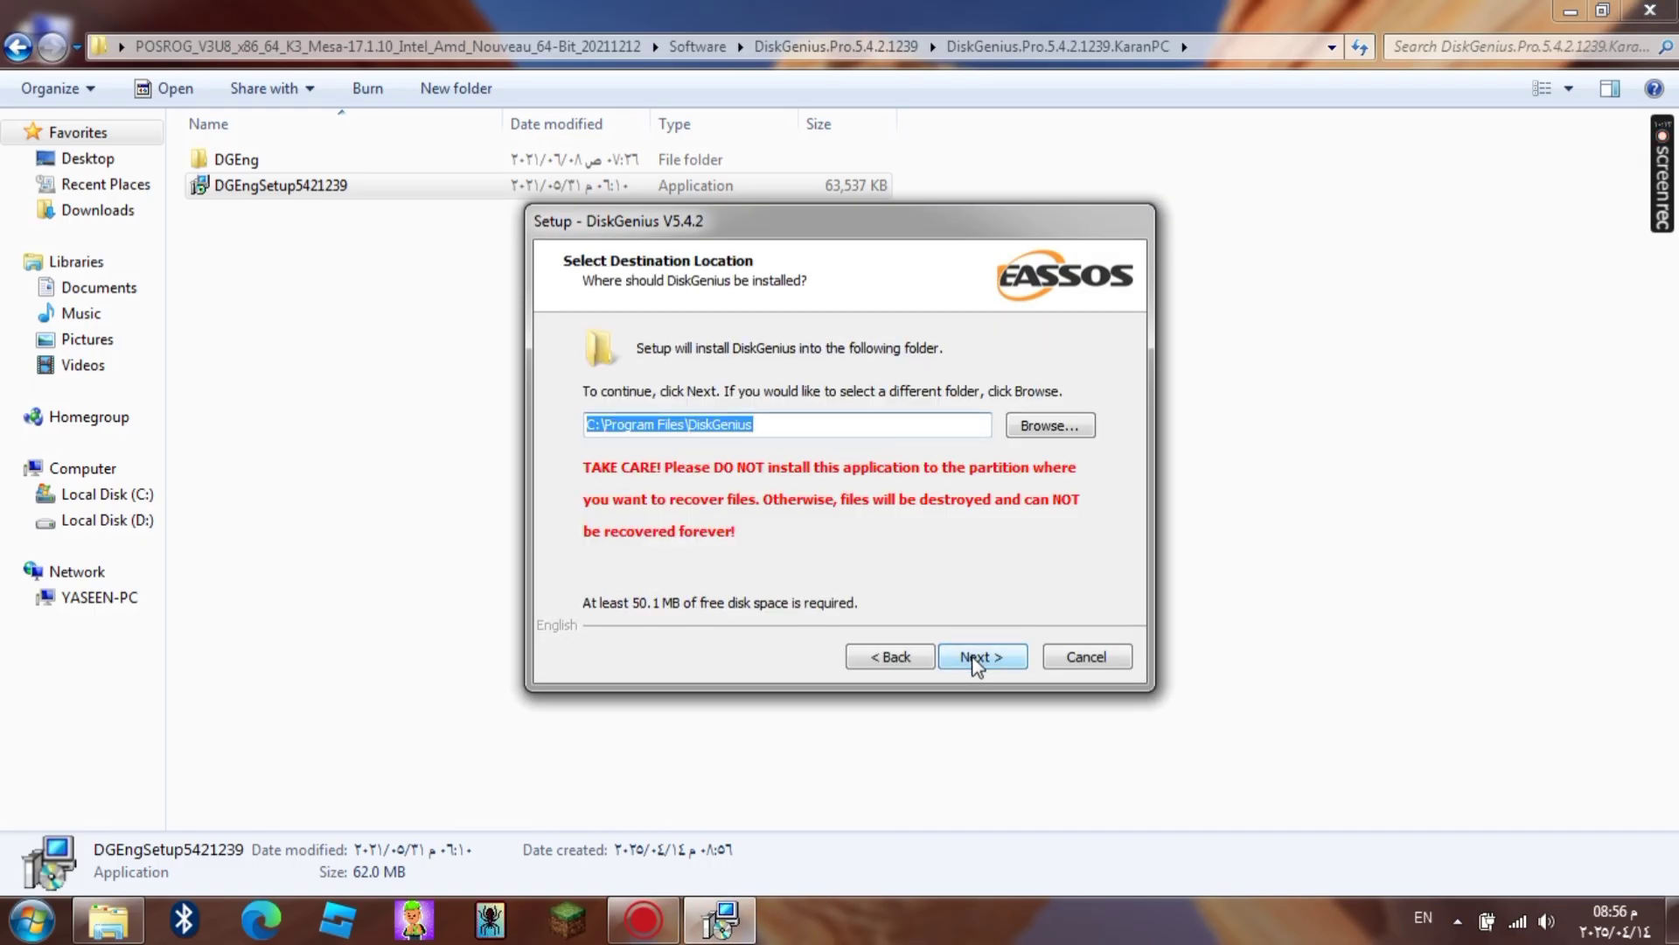
click(980, 656)
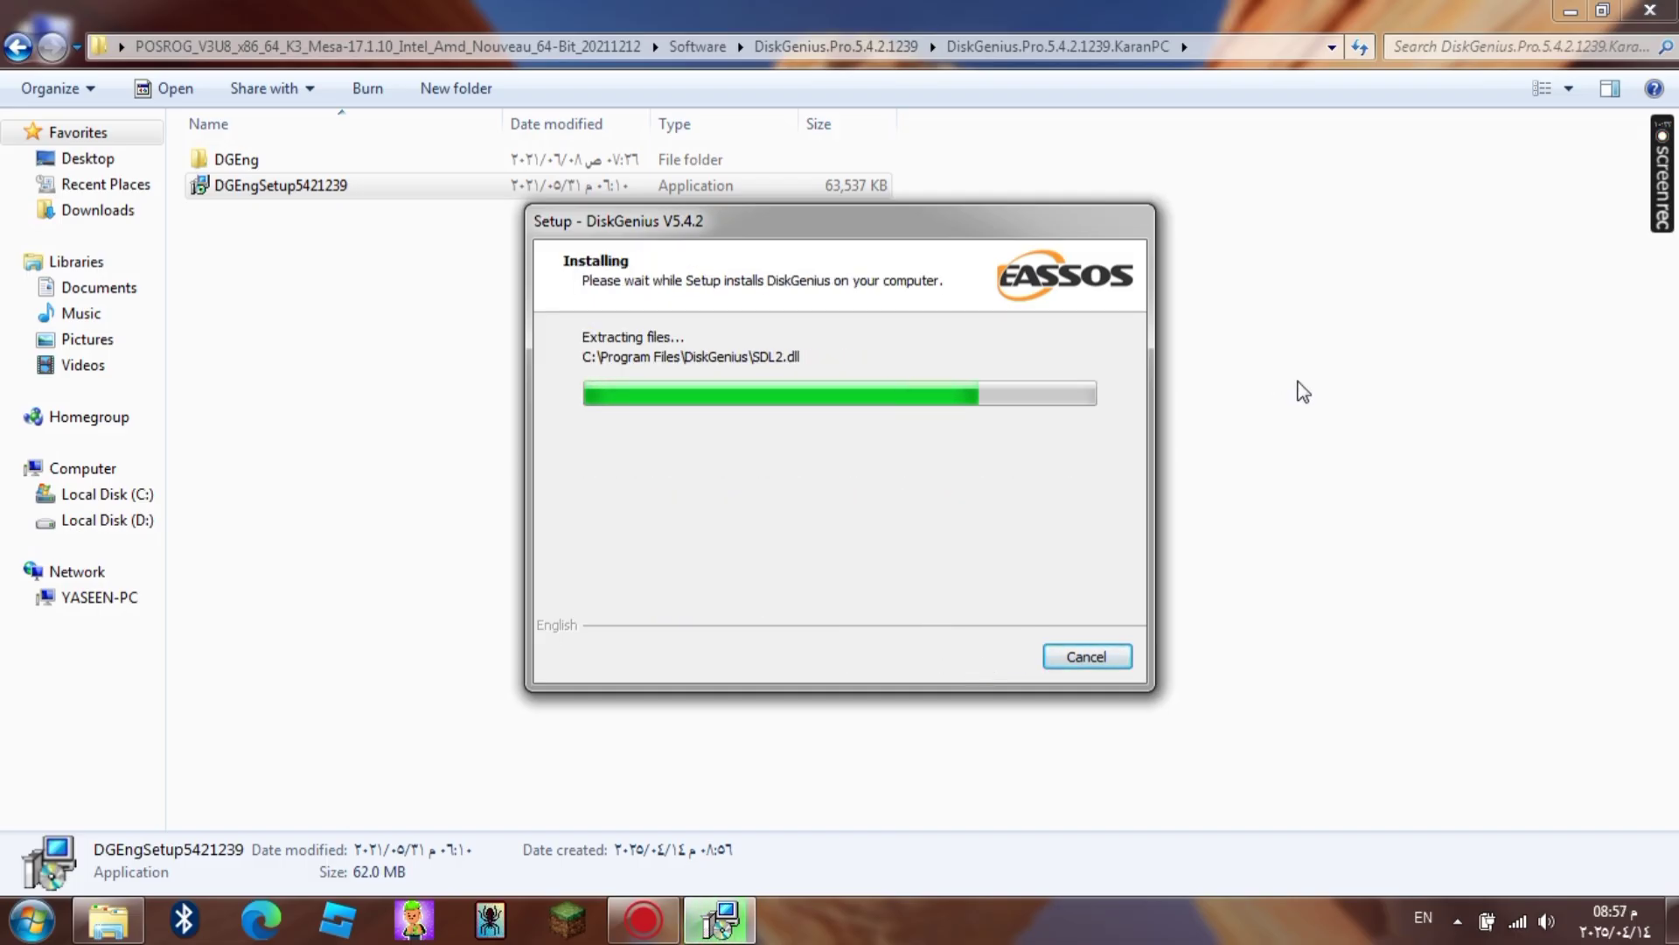
- Finish the DiskGenius setup without launching the program or opening its website
click(829, 438)
click(833, 464)
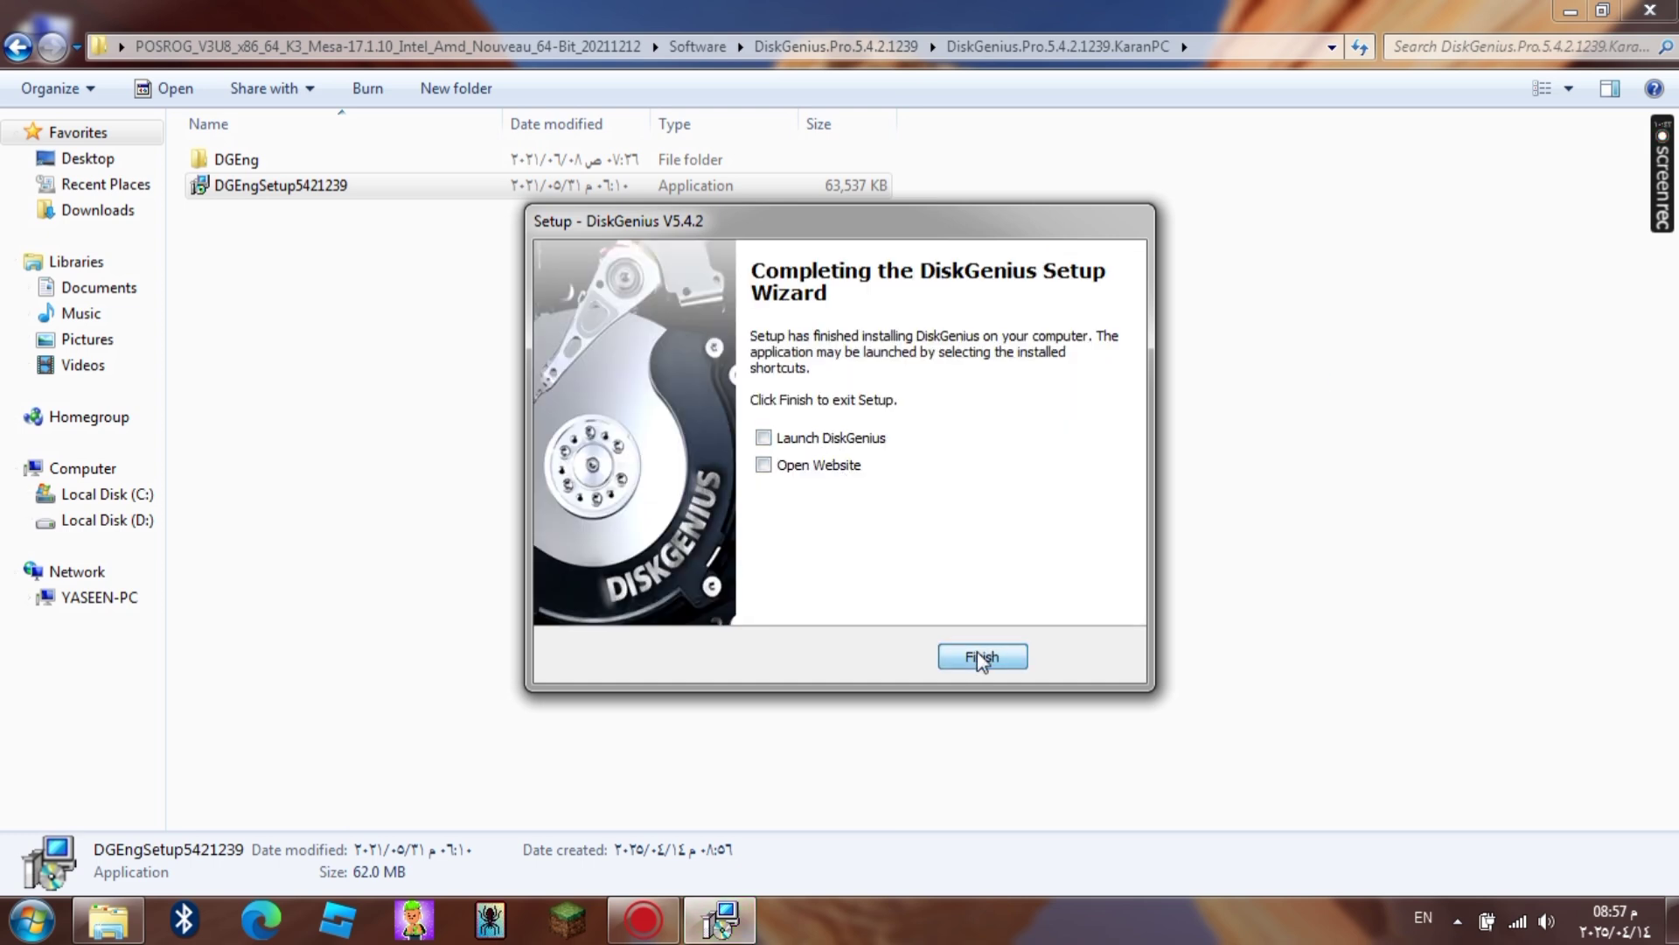
click(981, 658)
- Copy msimg32.dll and Options from the x64 subfolder of DGEng, and return to the DGEng folder
click(292, 374)
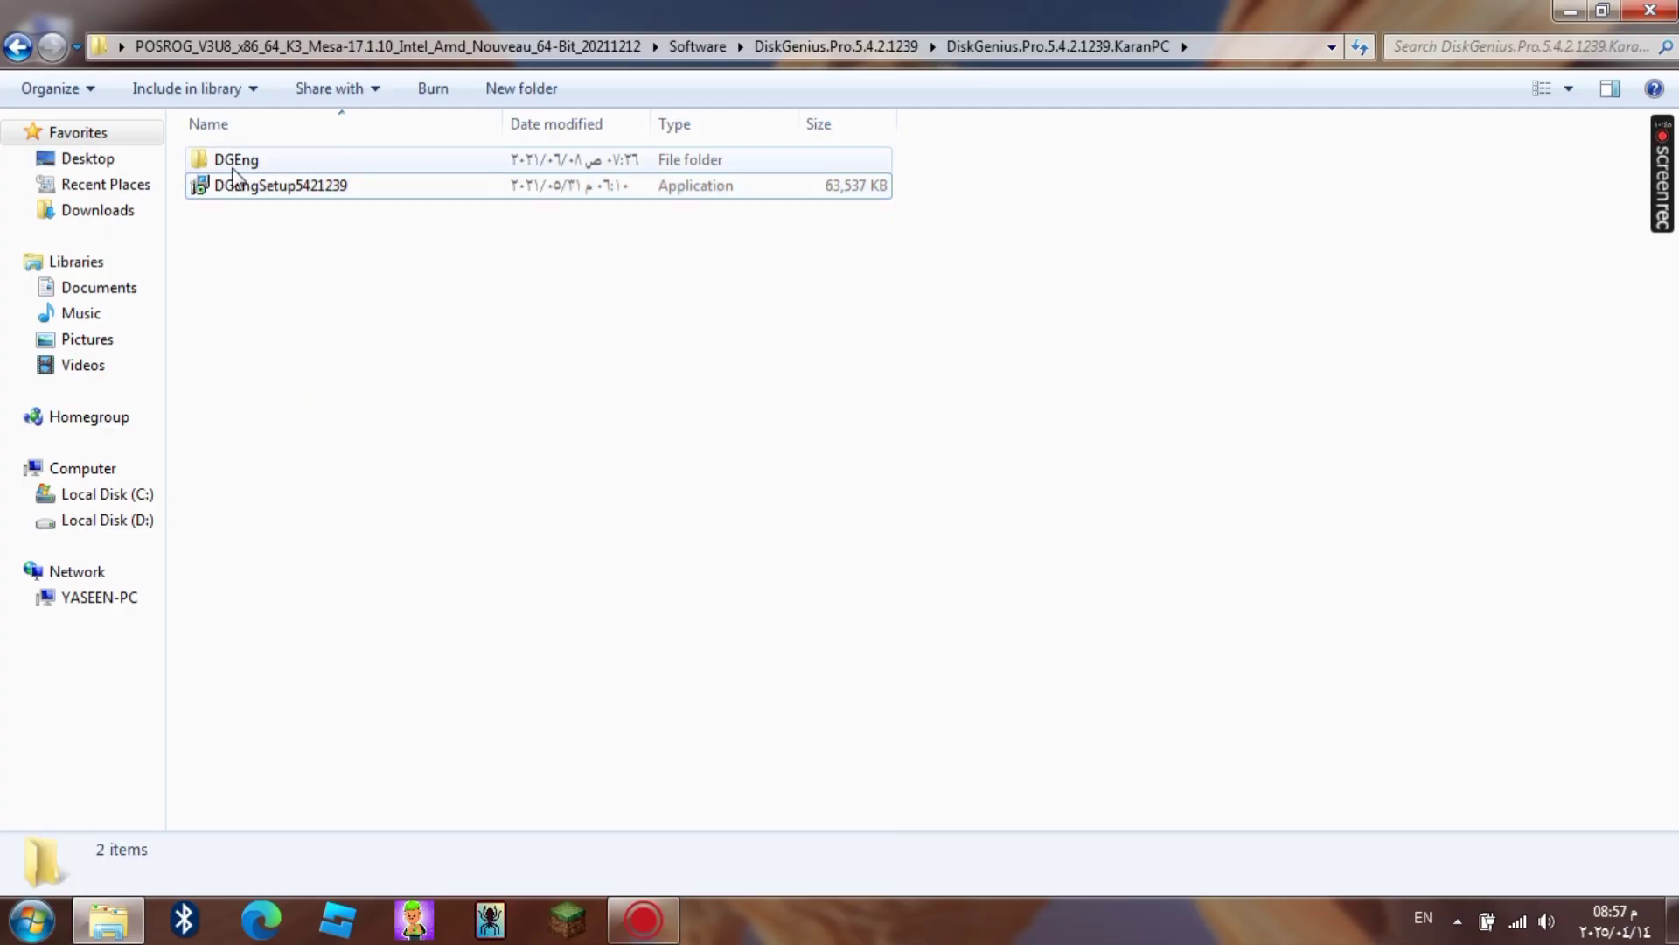
double_click(247, 163)
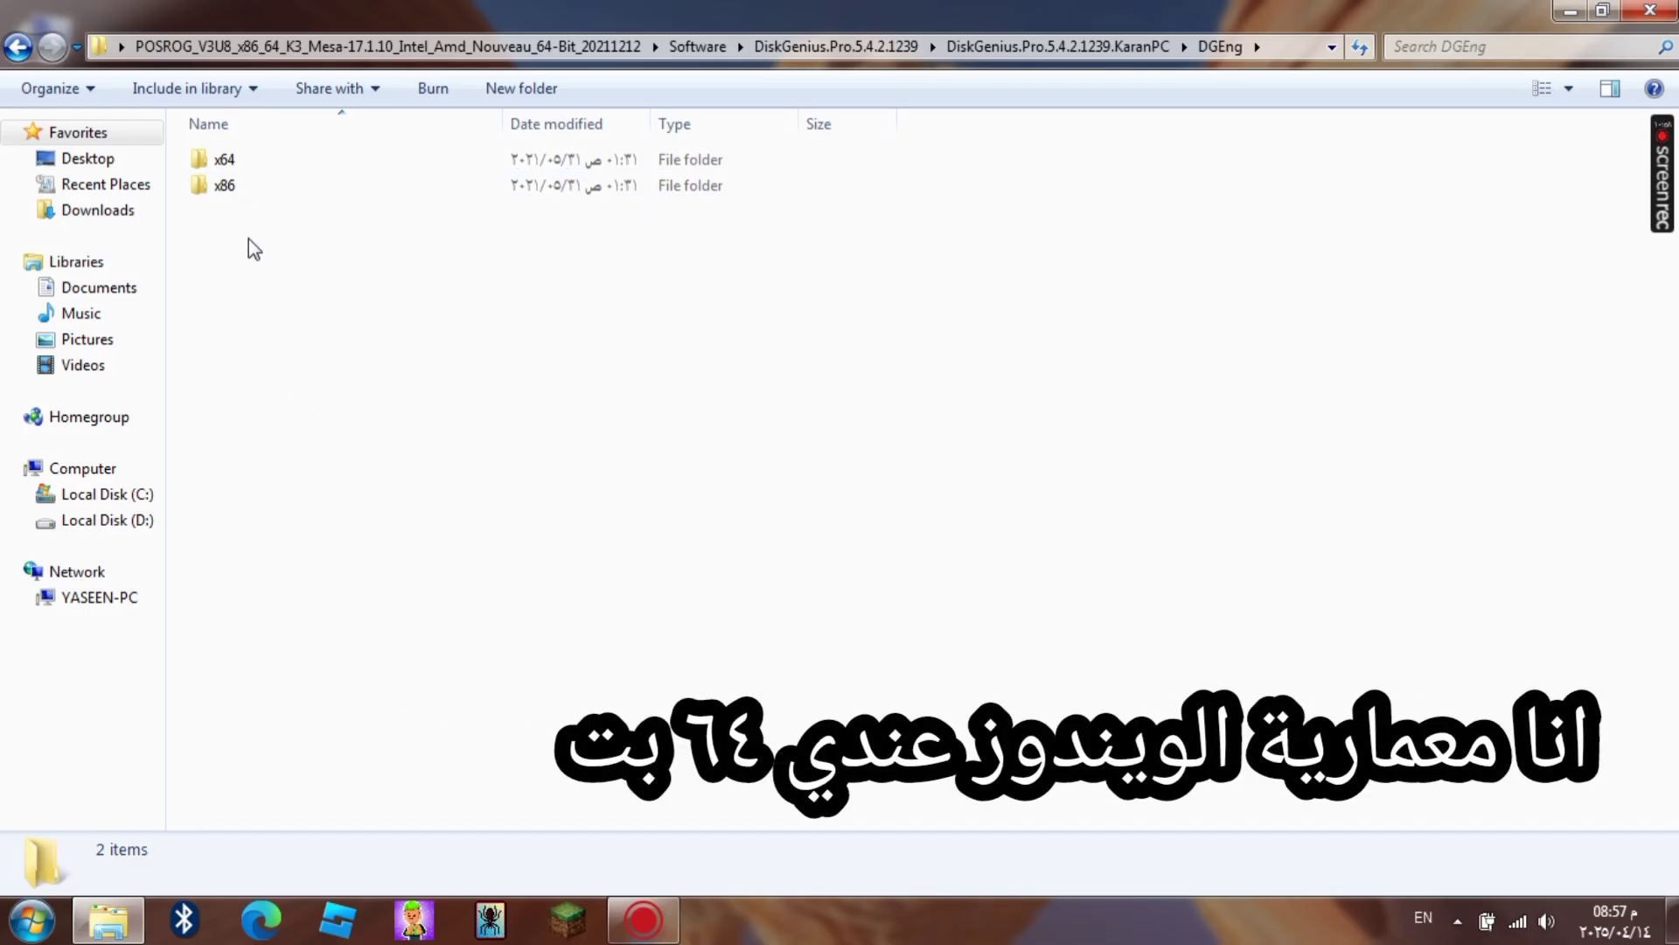
double_click(312, 168)
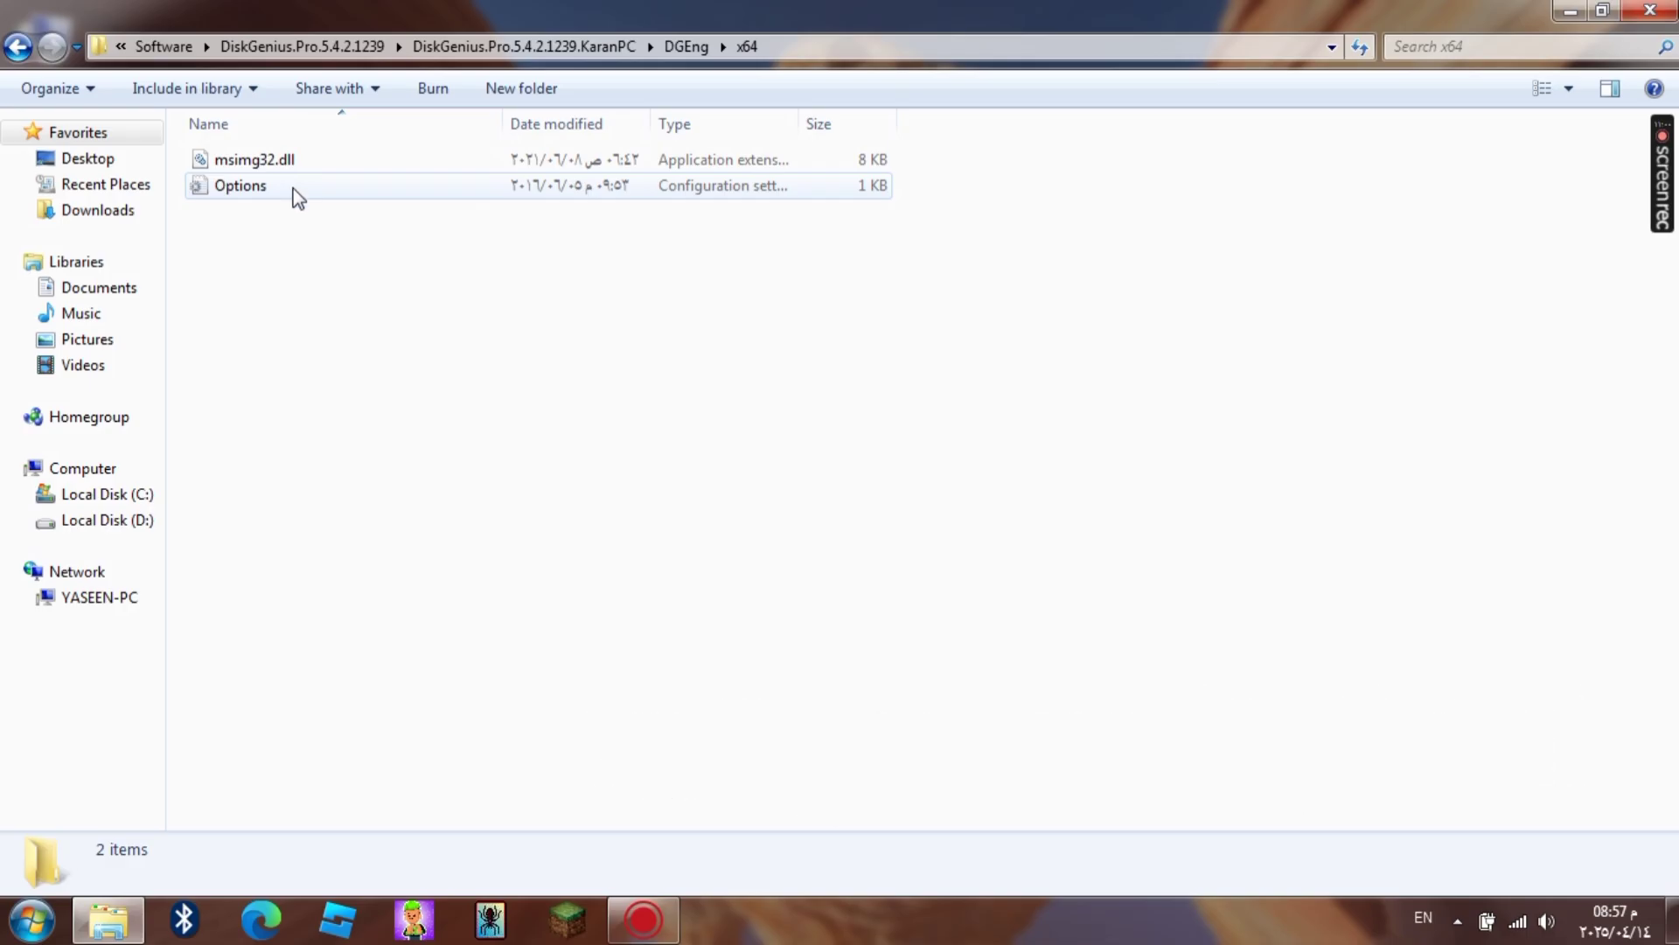
drag(269, 296, 303, 159)
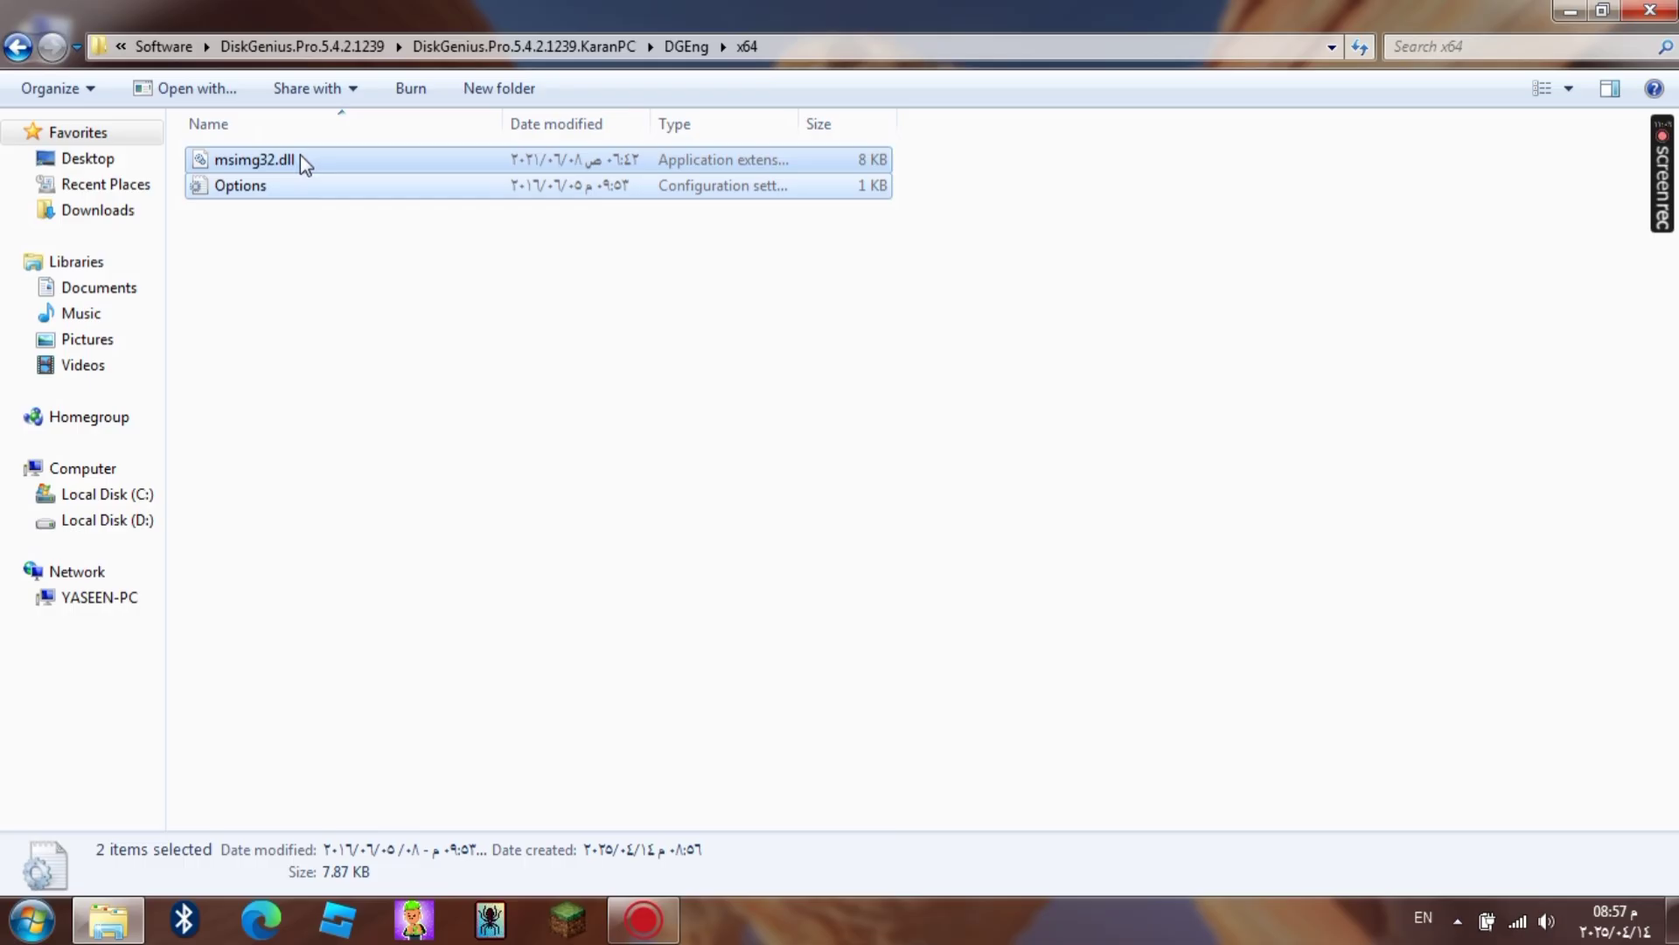
right_click(302, 159)
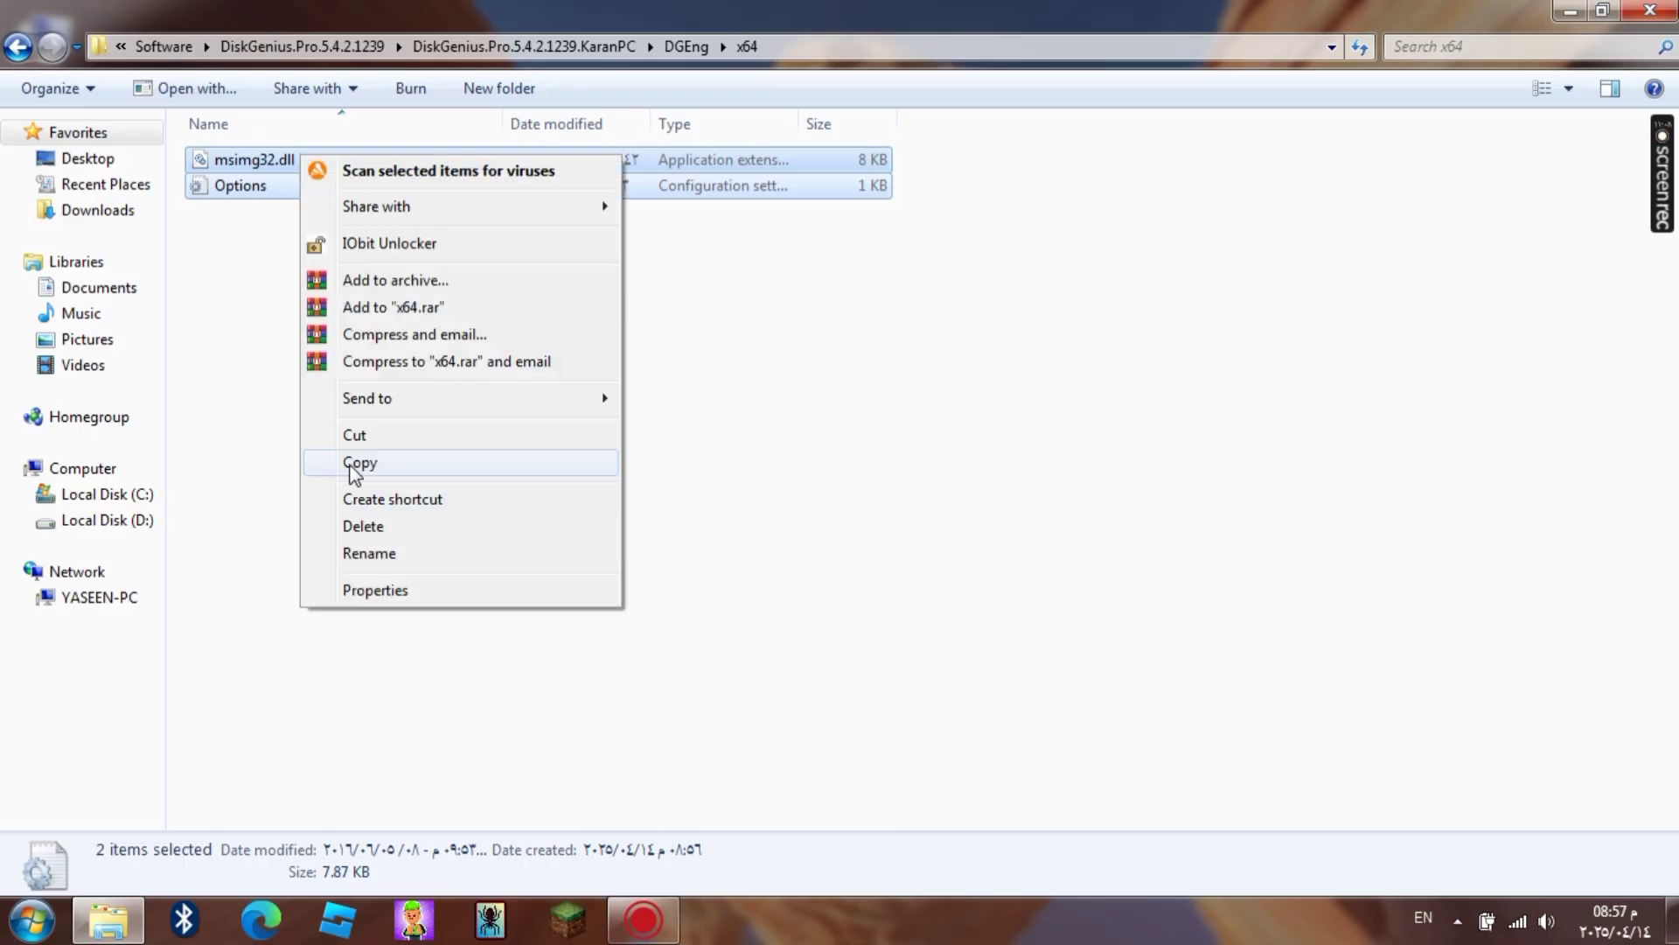
click(354, 464)
click(30, 54)
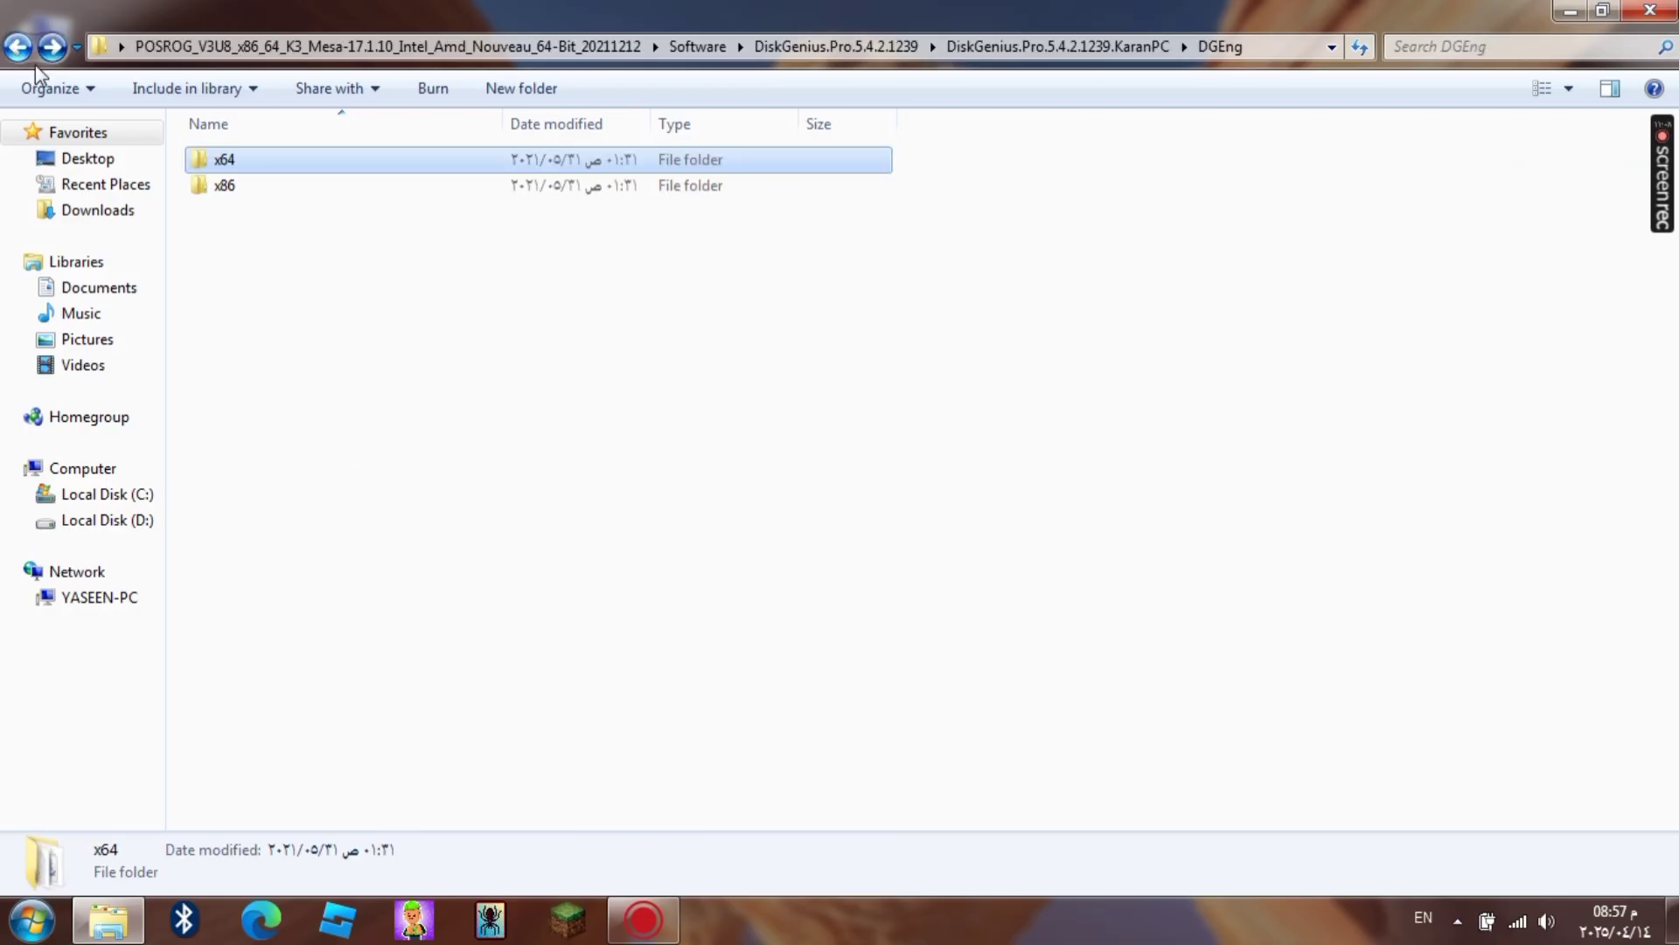
- Go back to the DiskGenius.Pro.5.4.2.1239.KaranPC folder and open the file location of the installed Run DiskGenius shortcut
click(385, 404)
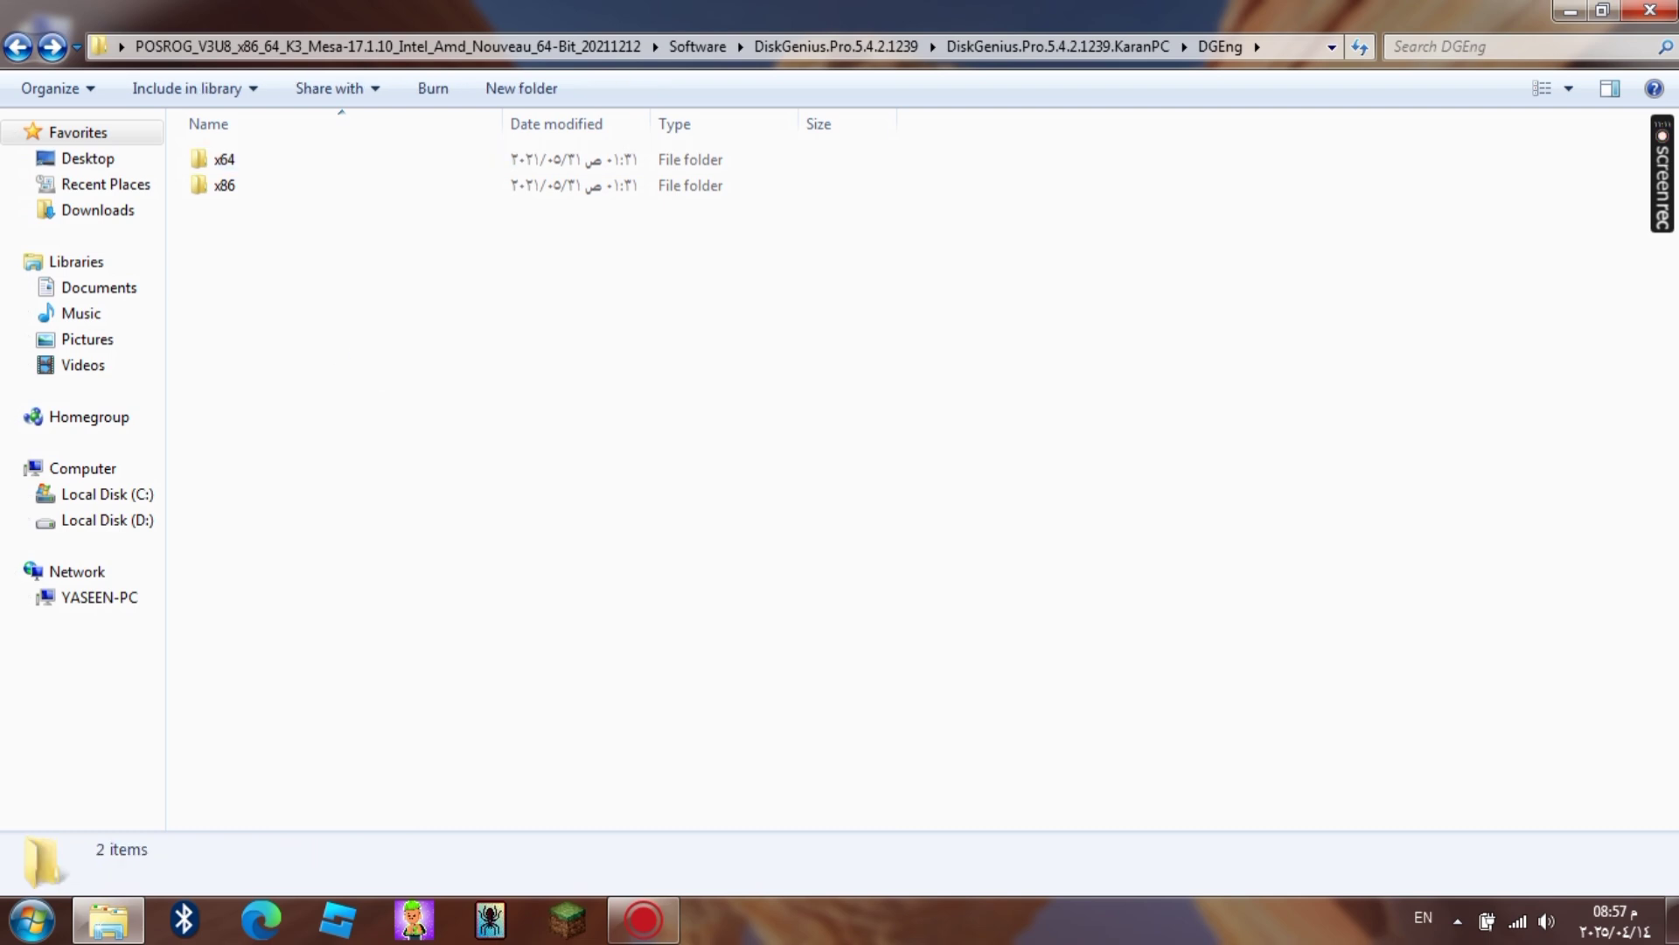
click(18, 46)
click(364, 383)
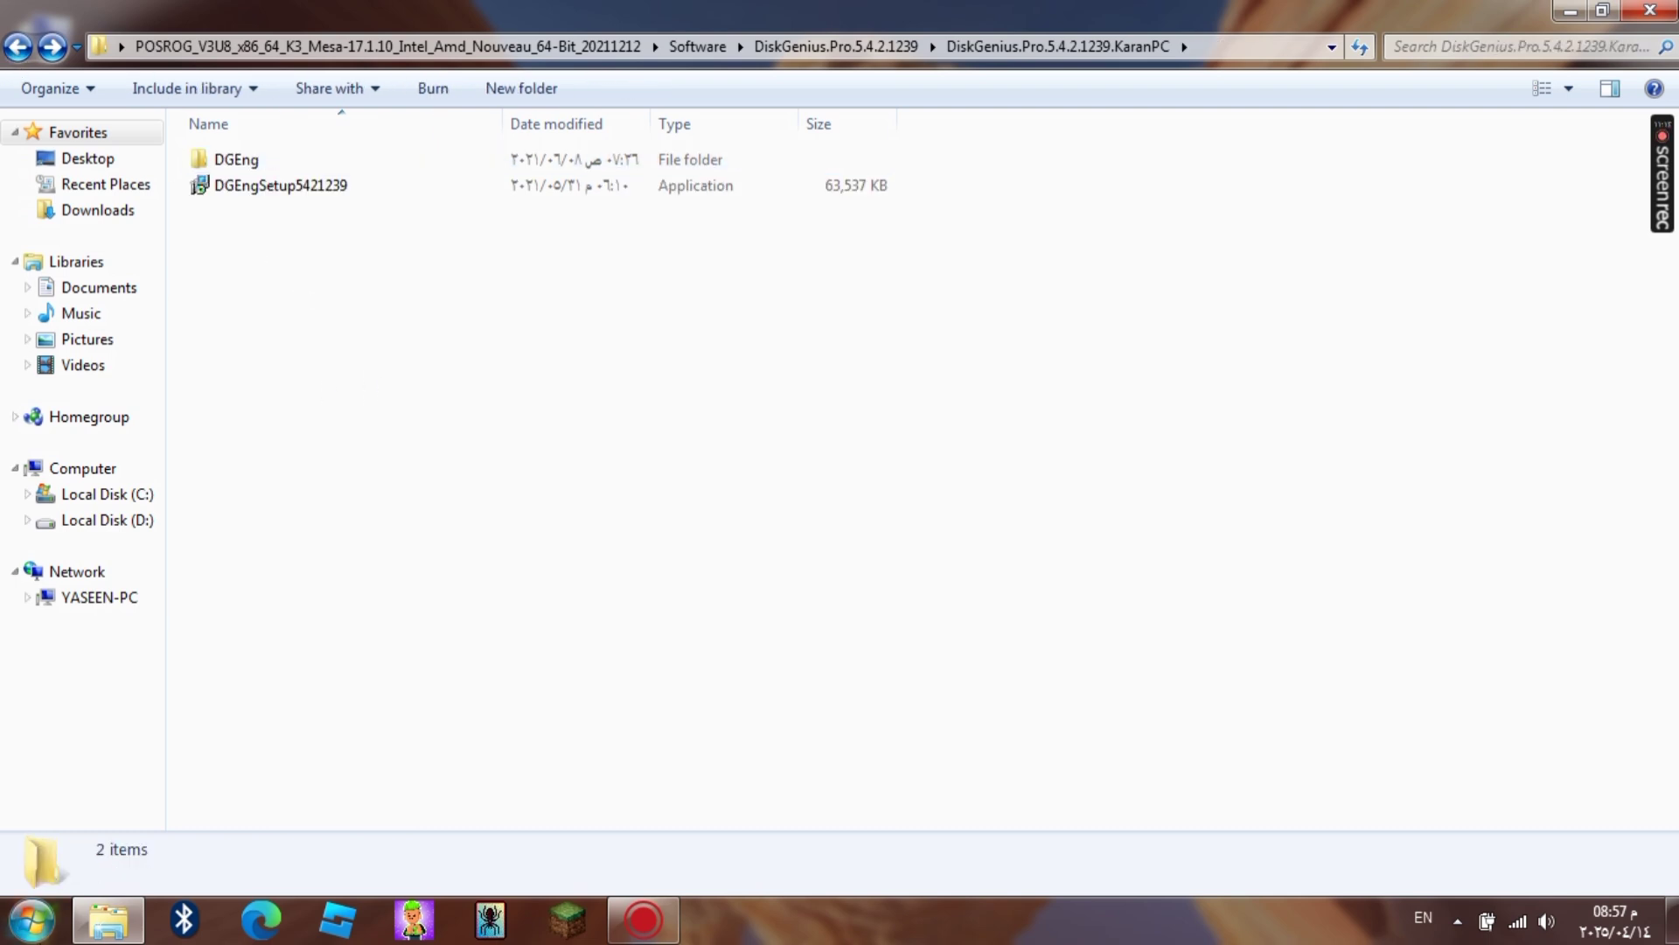
key(super)
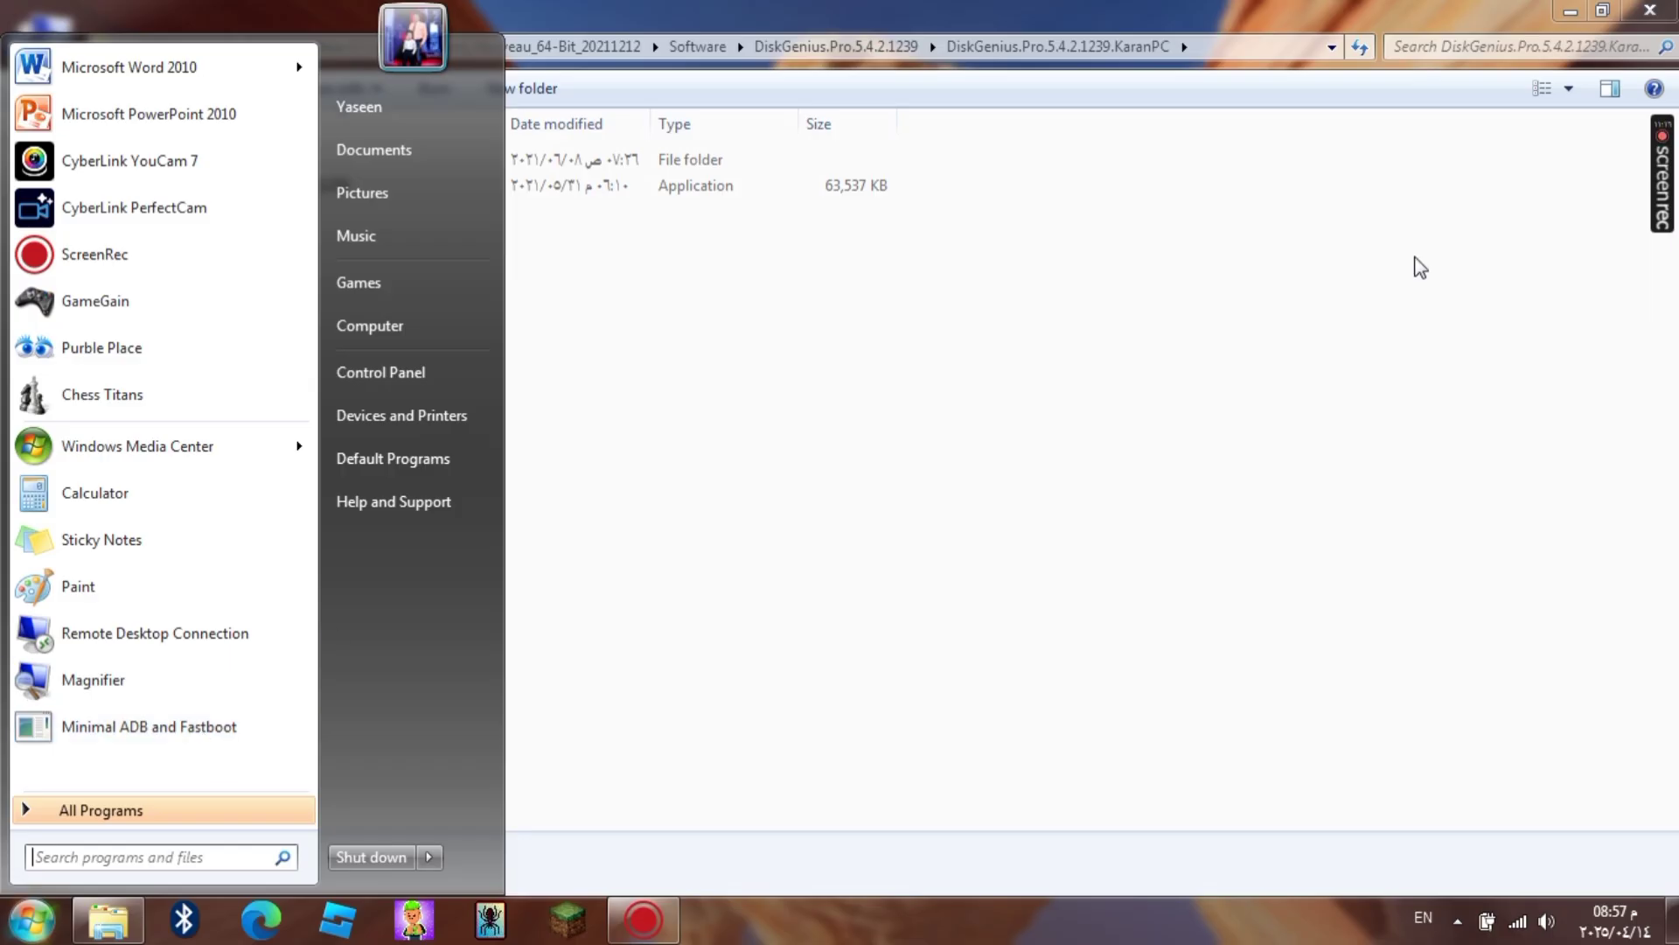
click(172, 818)
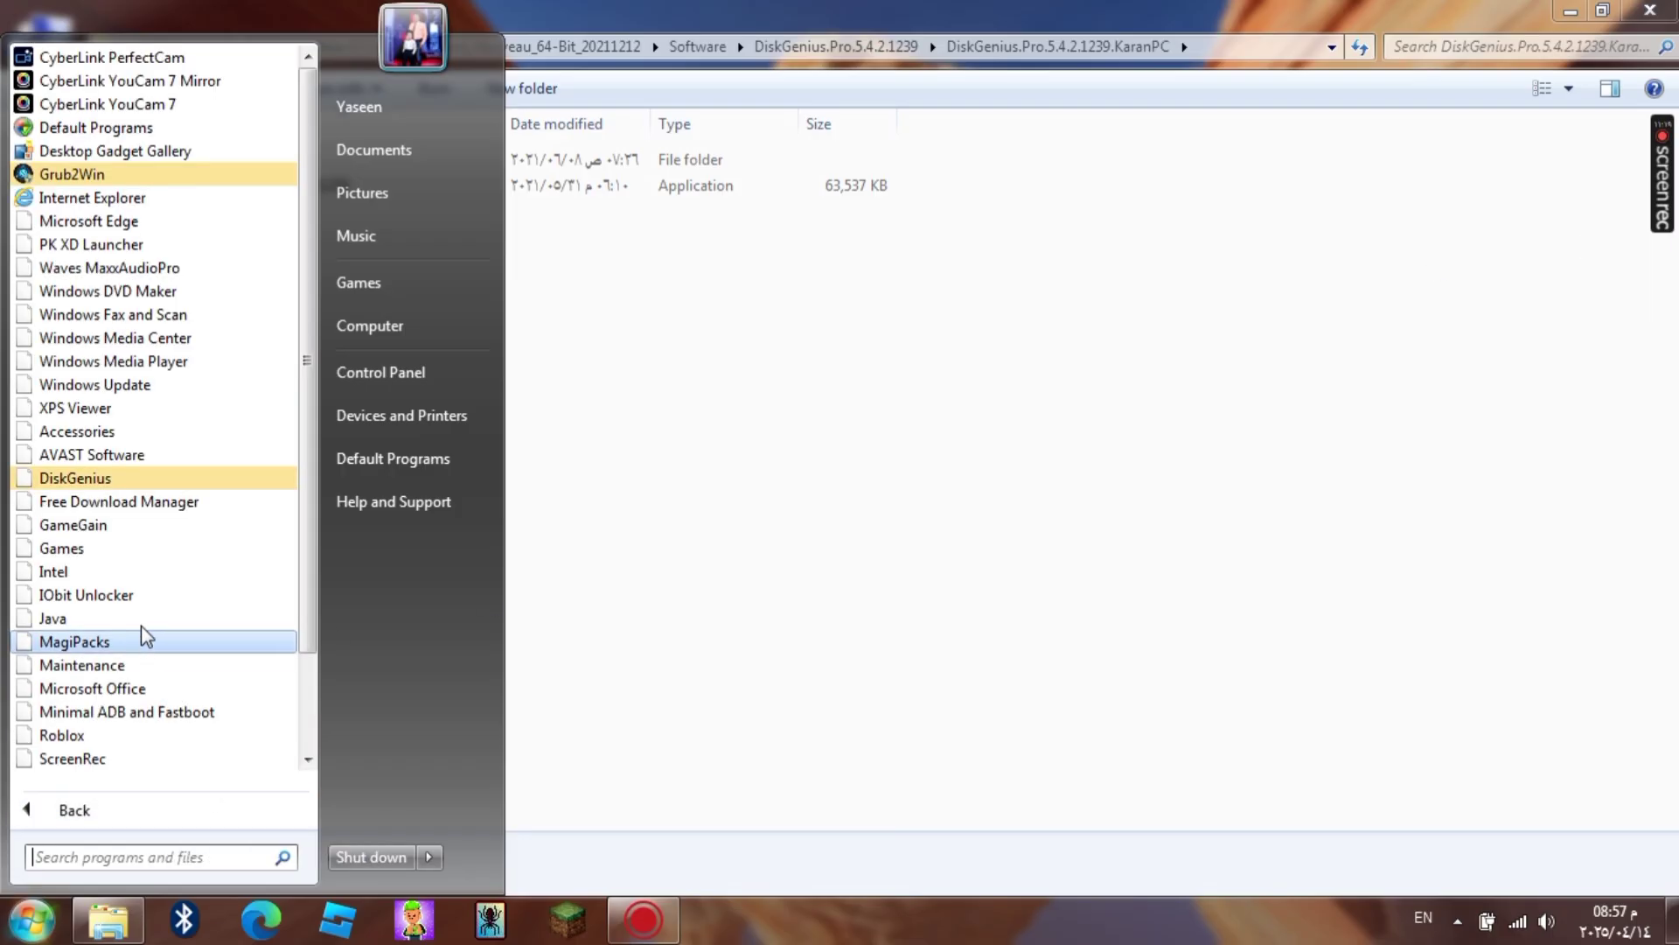
click(75, 478)
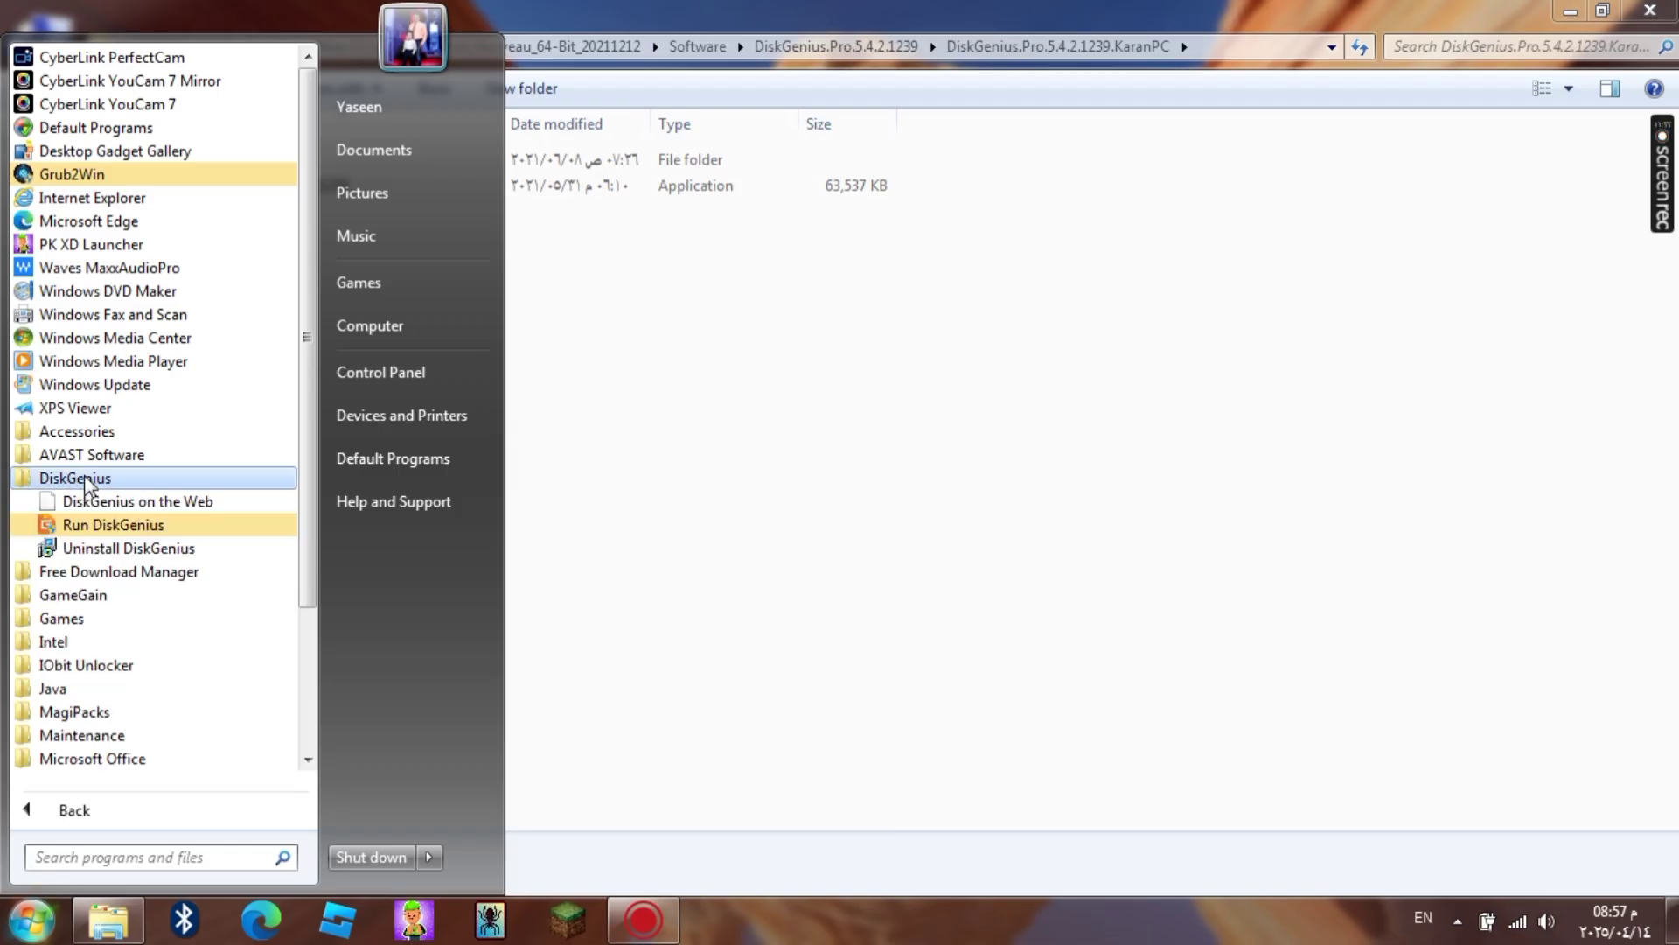
click(90, 525)
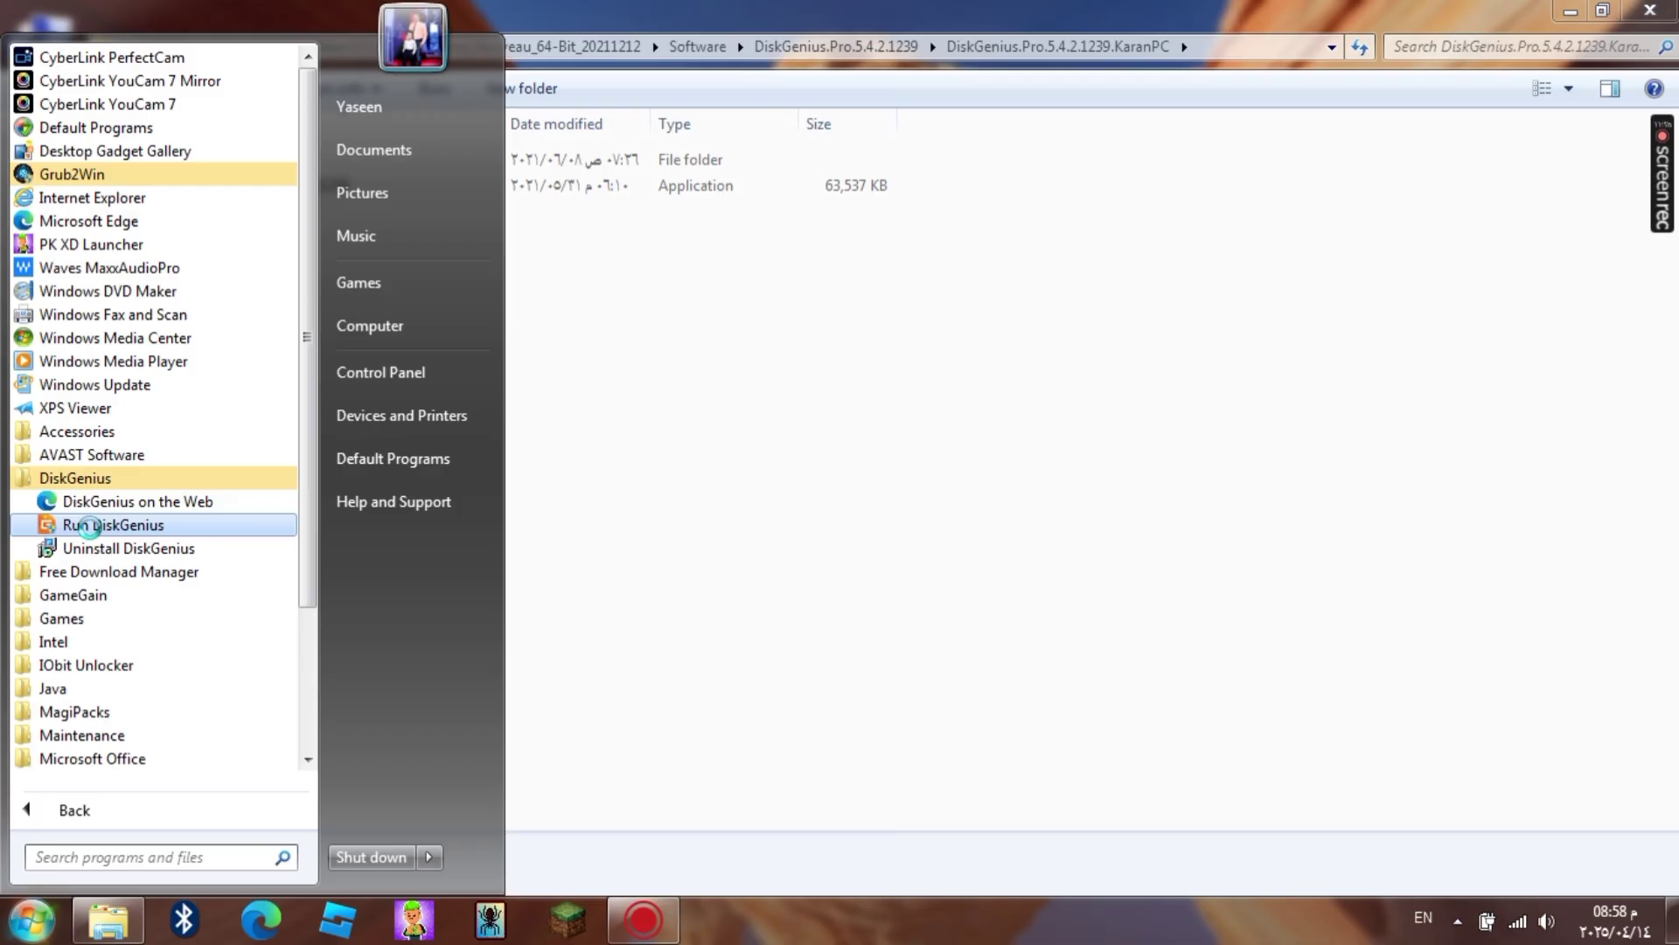
right_click(90, 525)
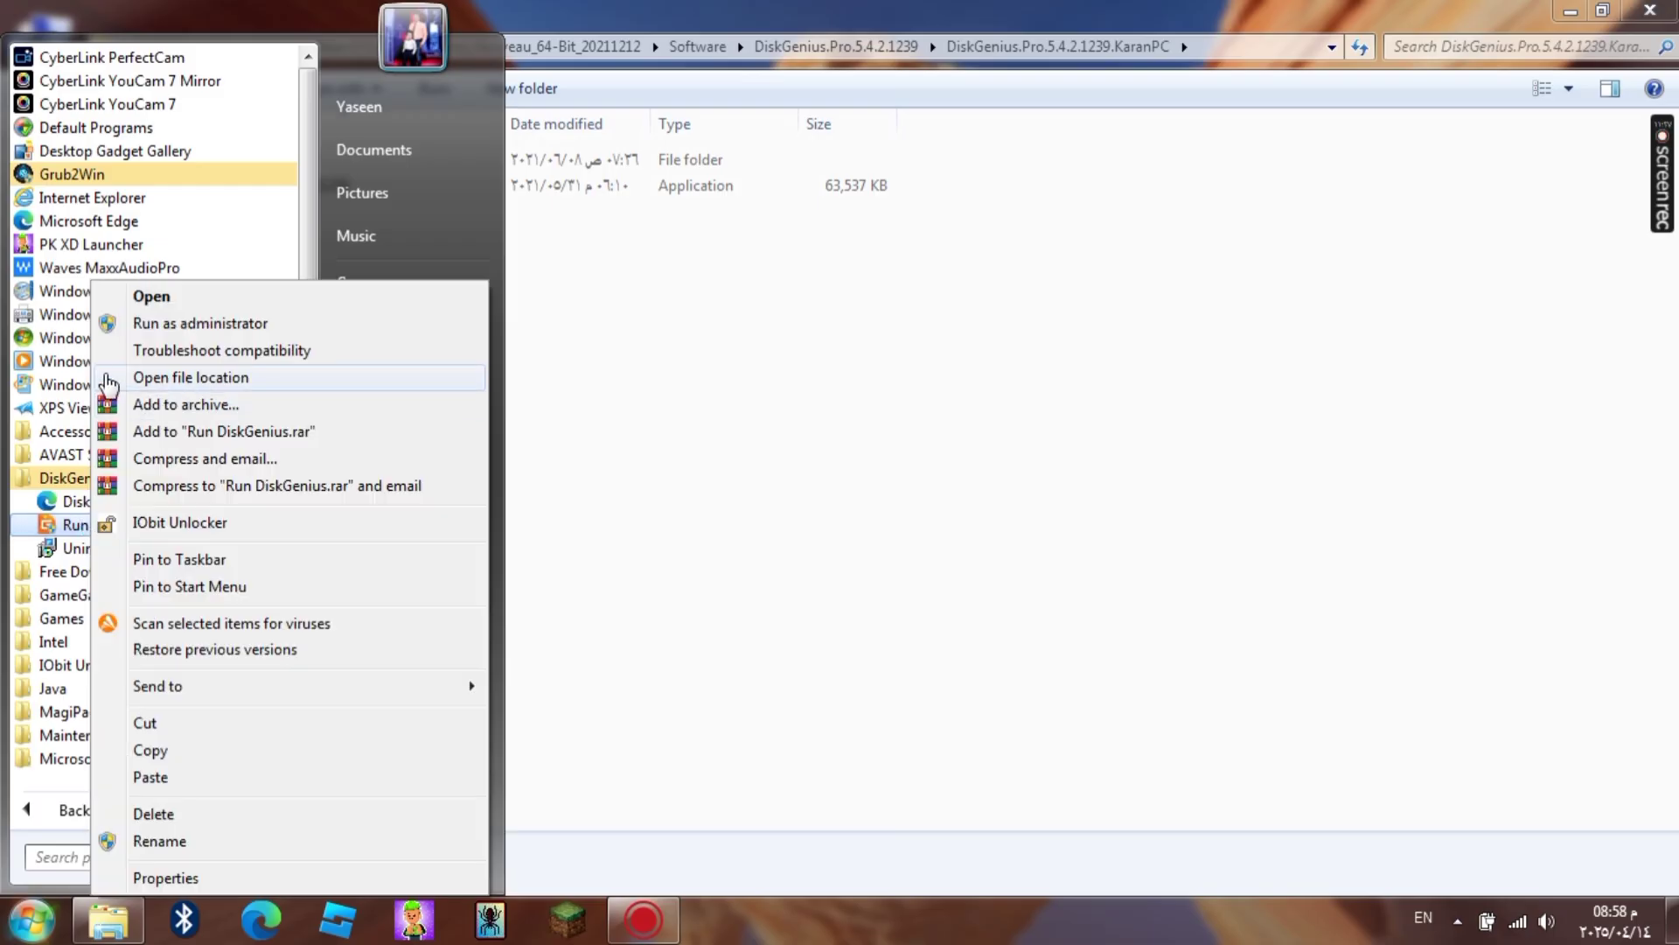
click(154, 378)
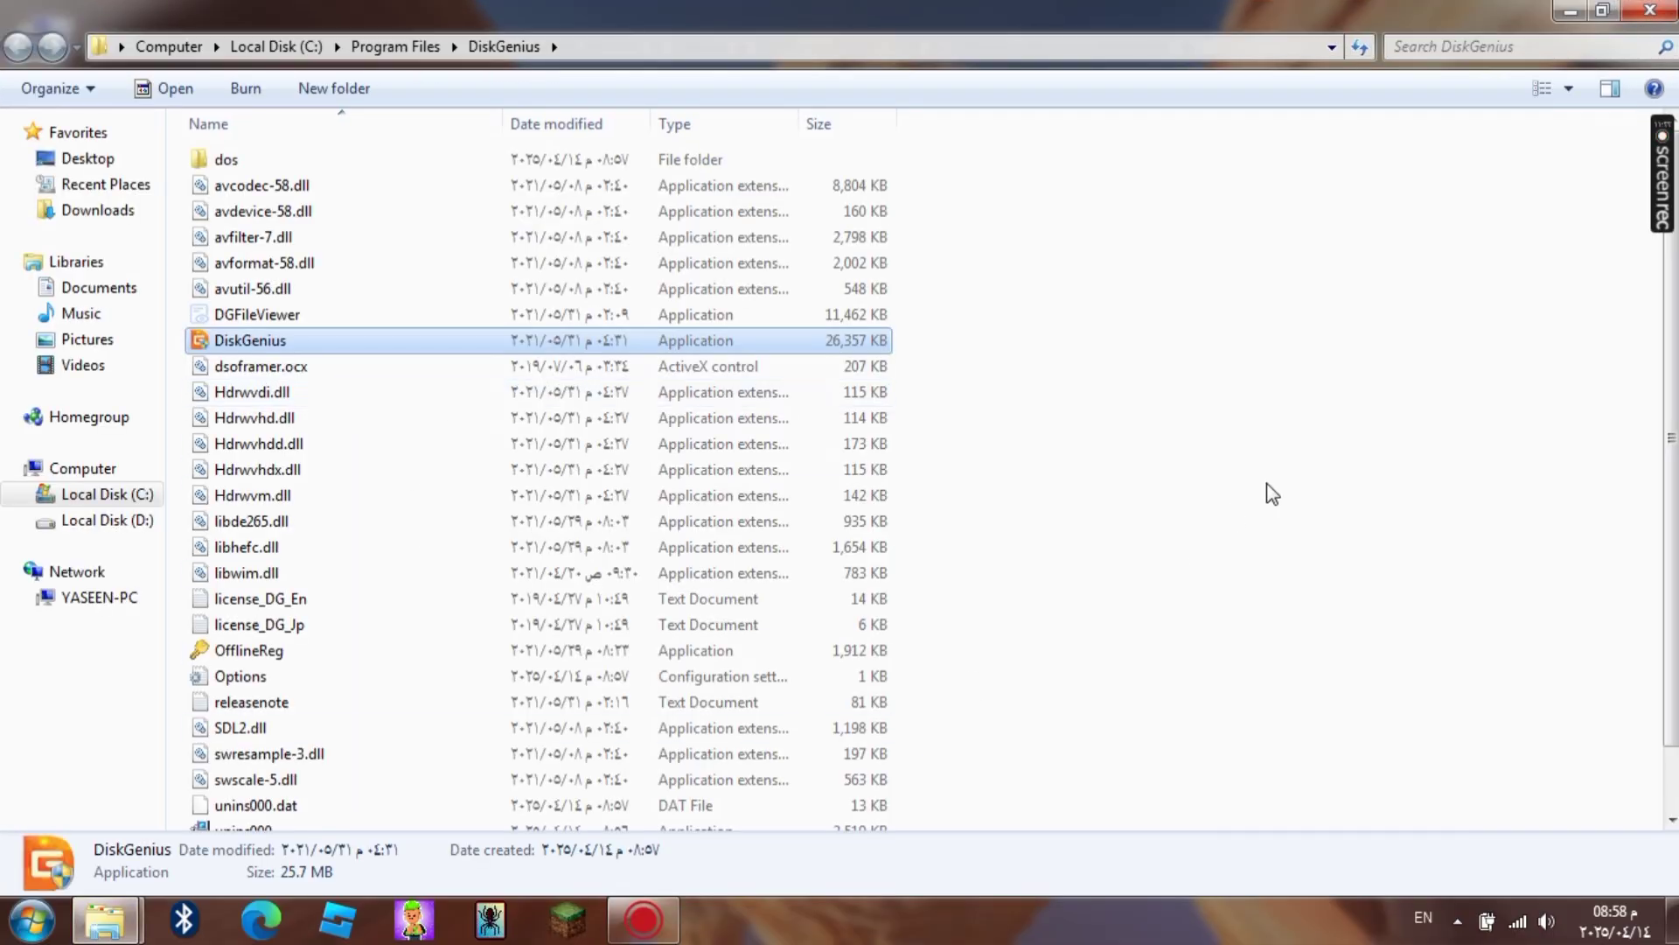
- Paste the copied msimg32.dll and Options files into C:\Program Files\DiskGenius, replacing the existing Options.ini, and close that folder
click(1237, 490)
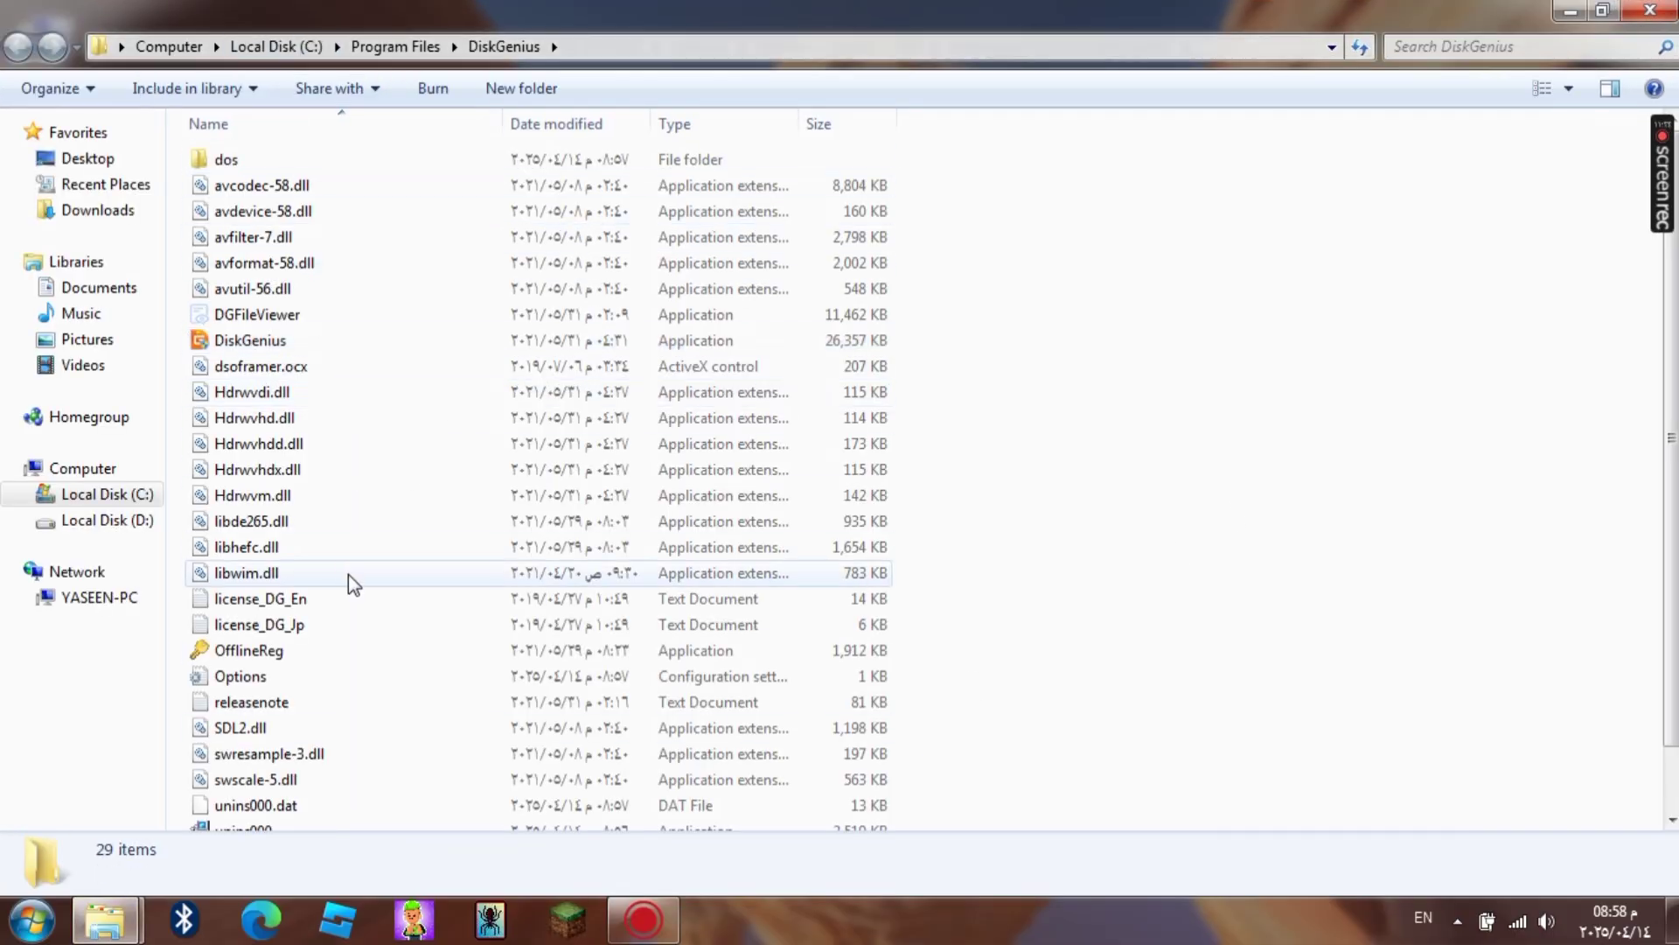
scroll(311, 709, down, 1)
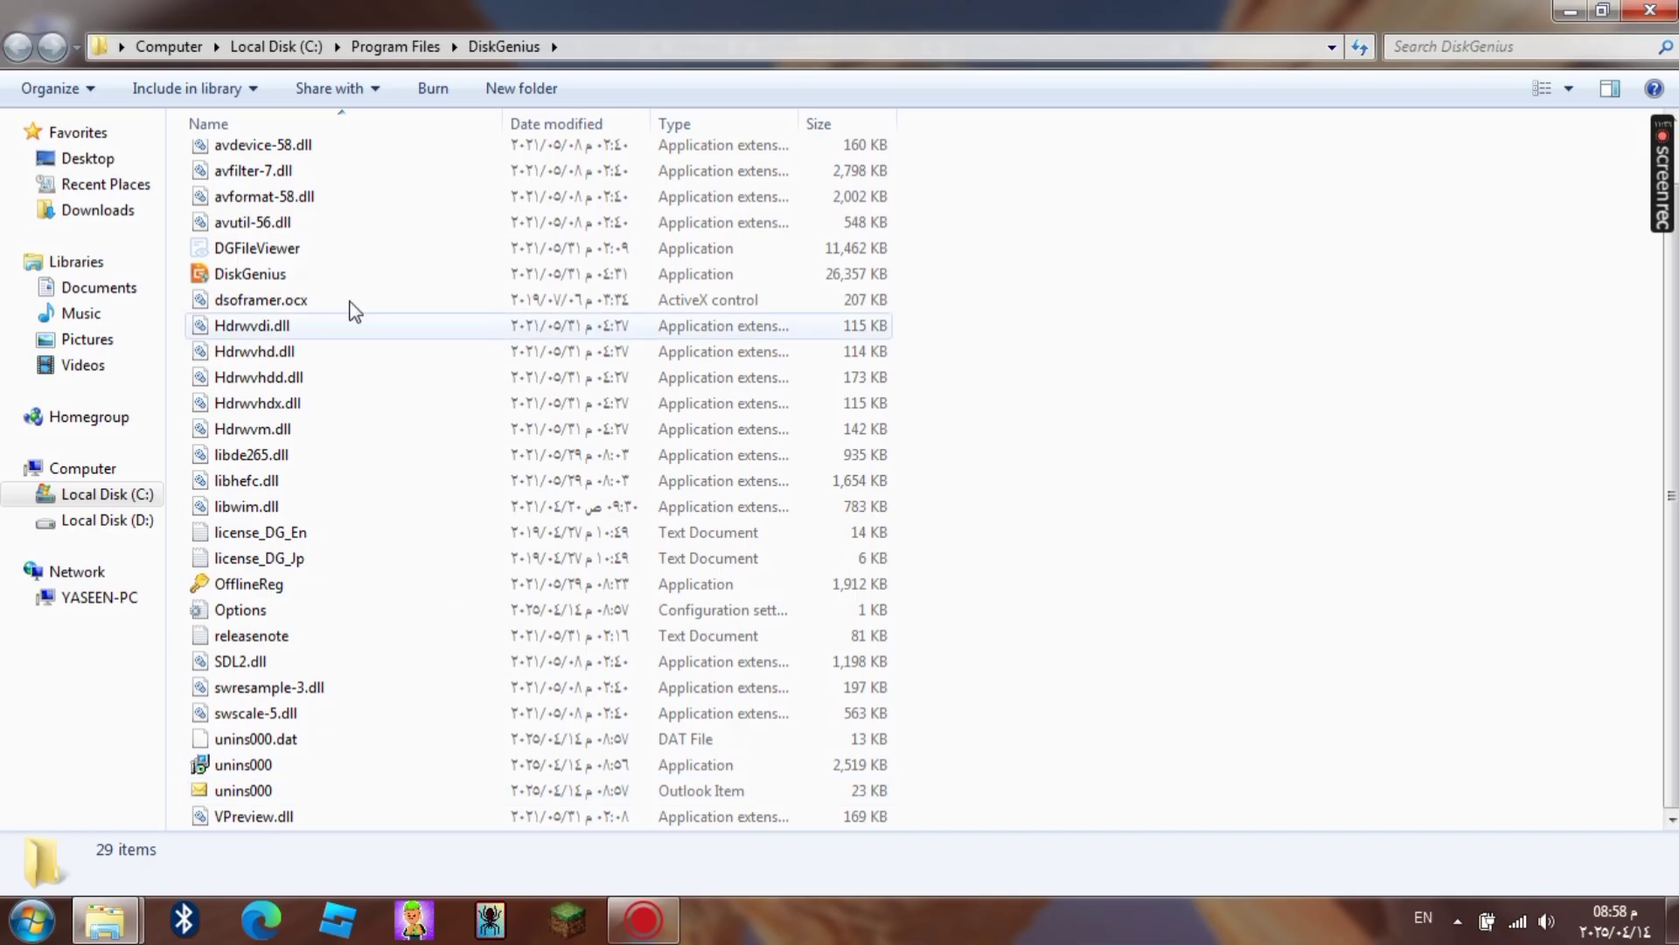
scroll(346, 459, up, 1)
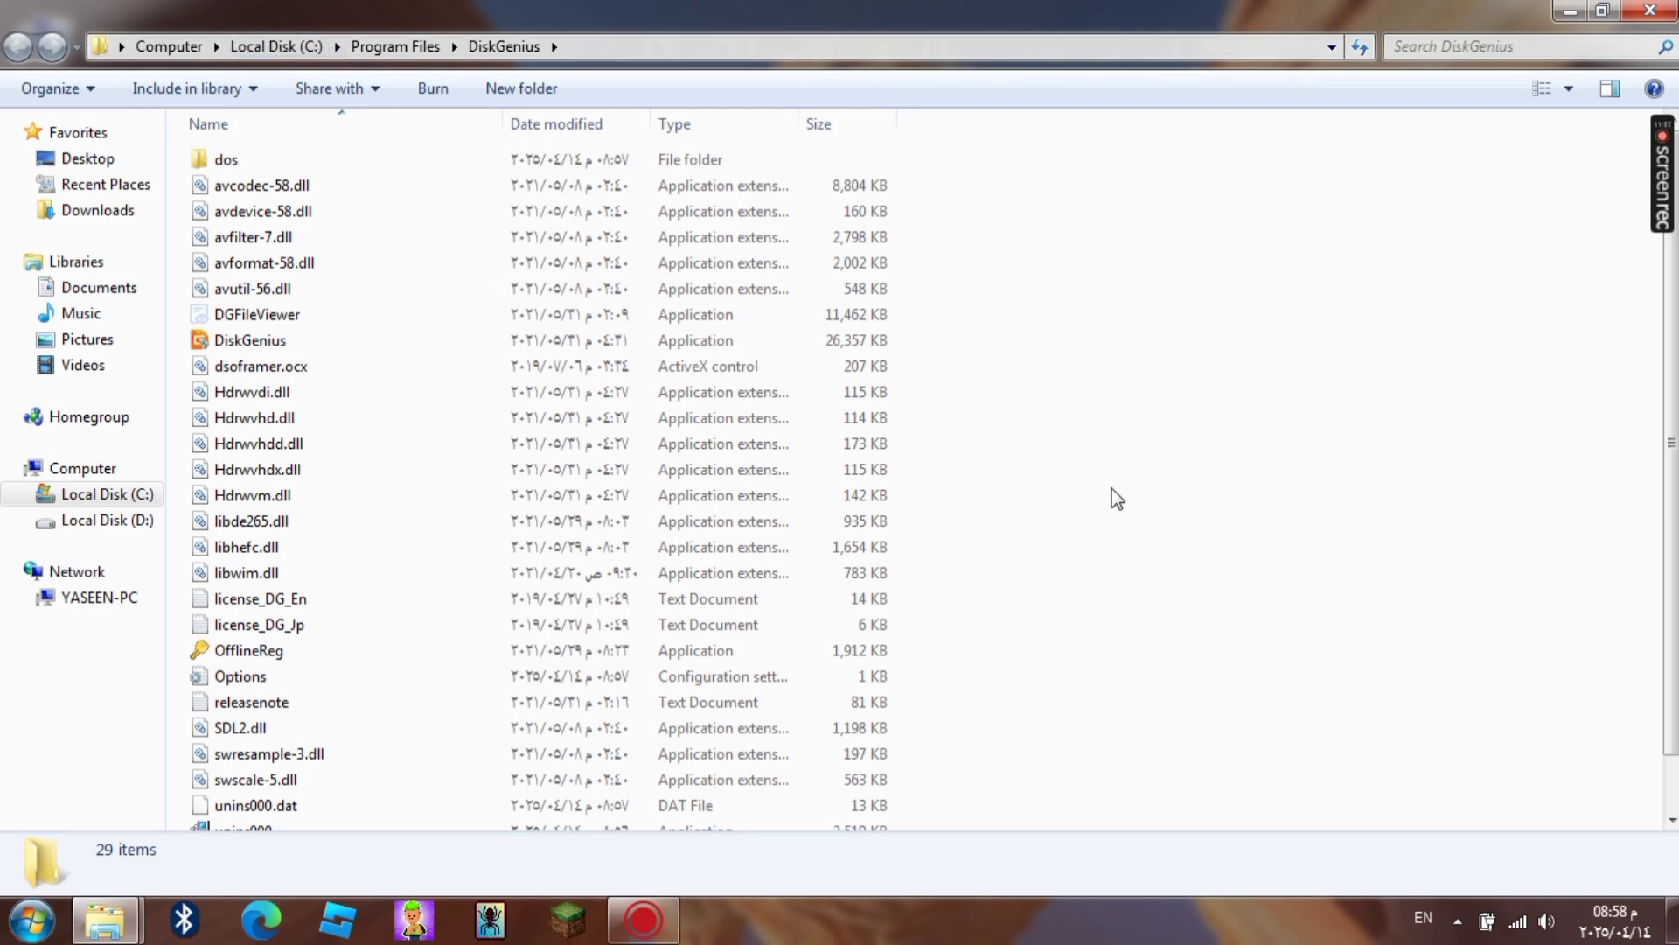
right_click(1103, 432)
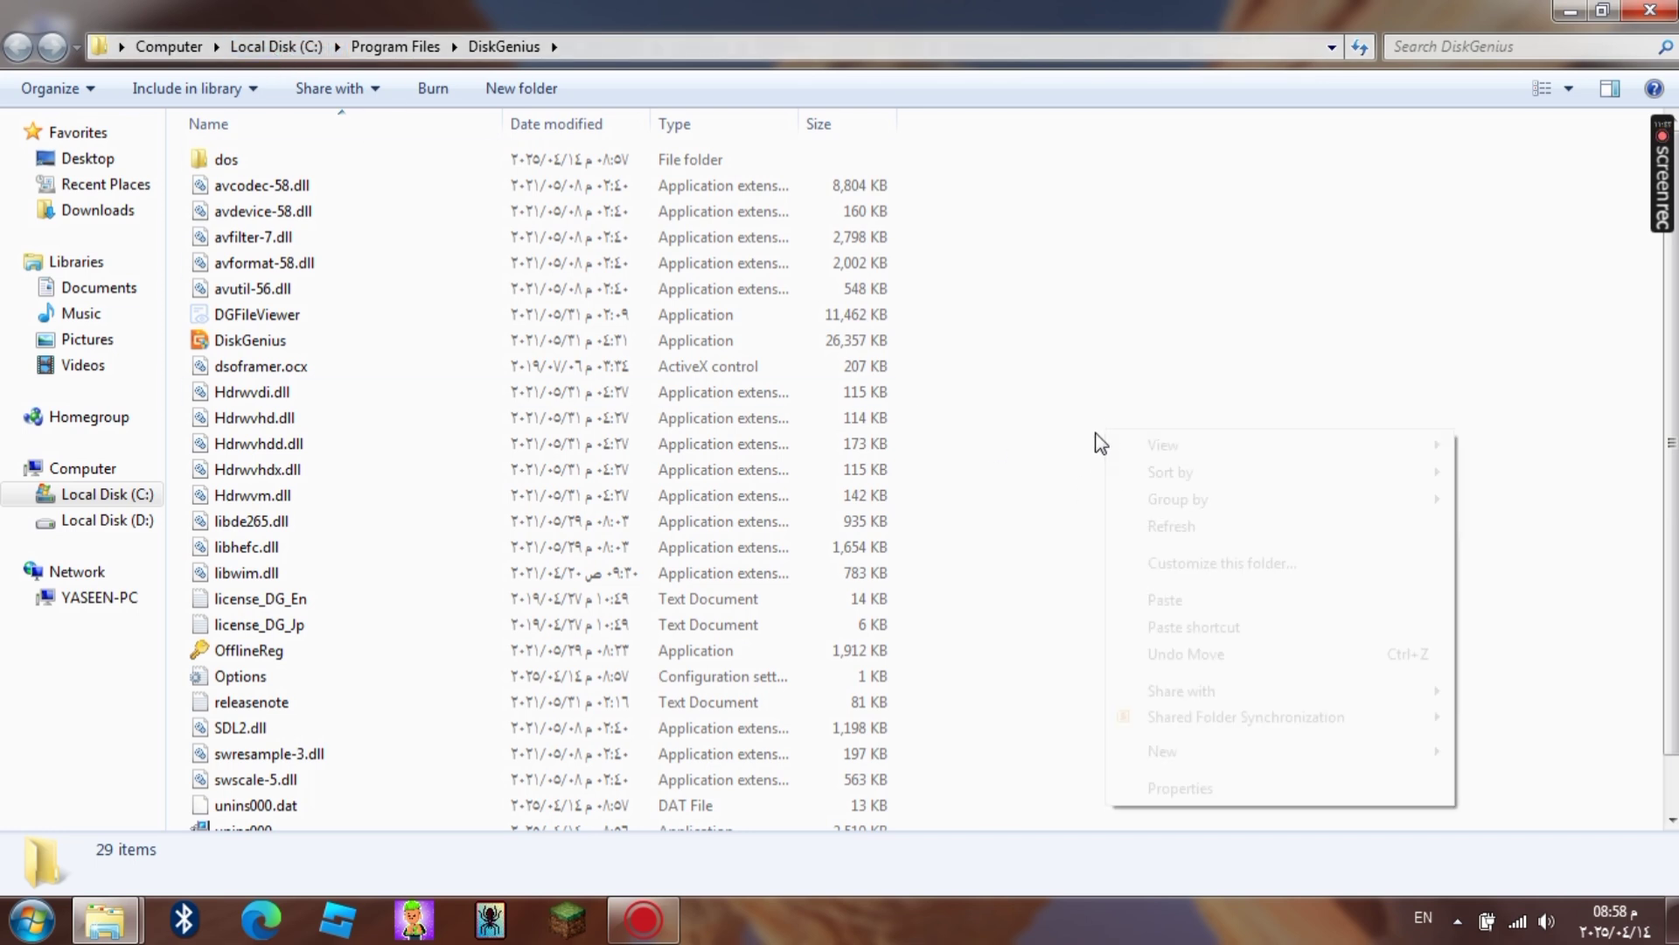
click(1146, 598)
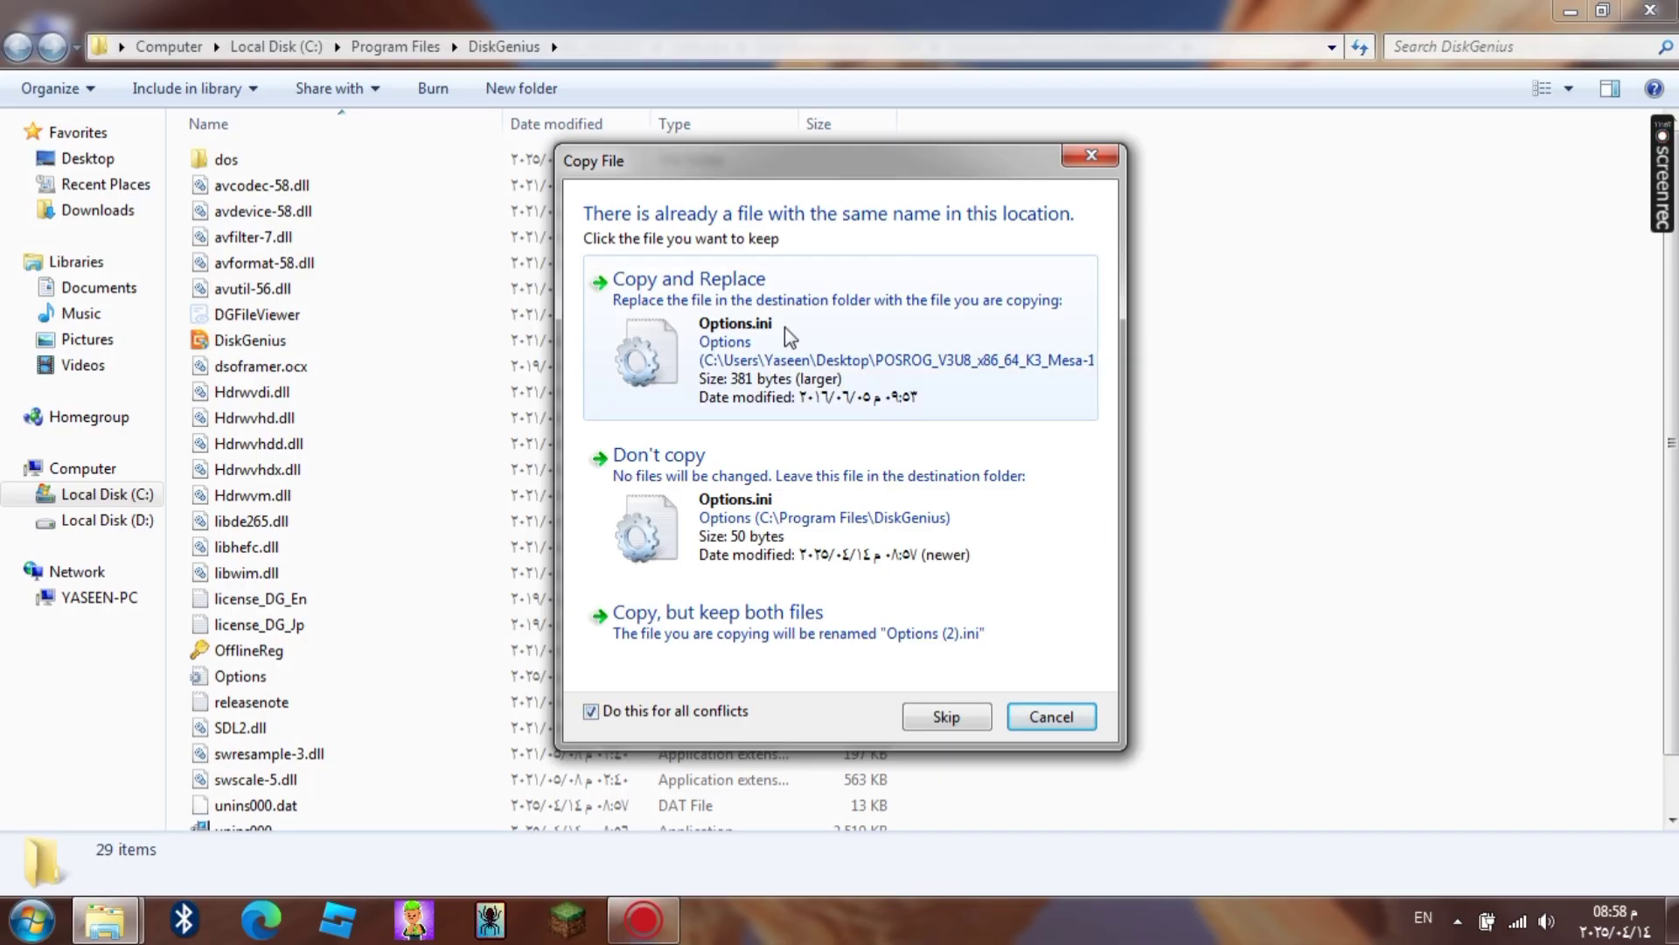
click(702, 339)
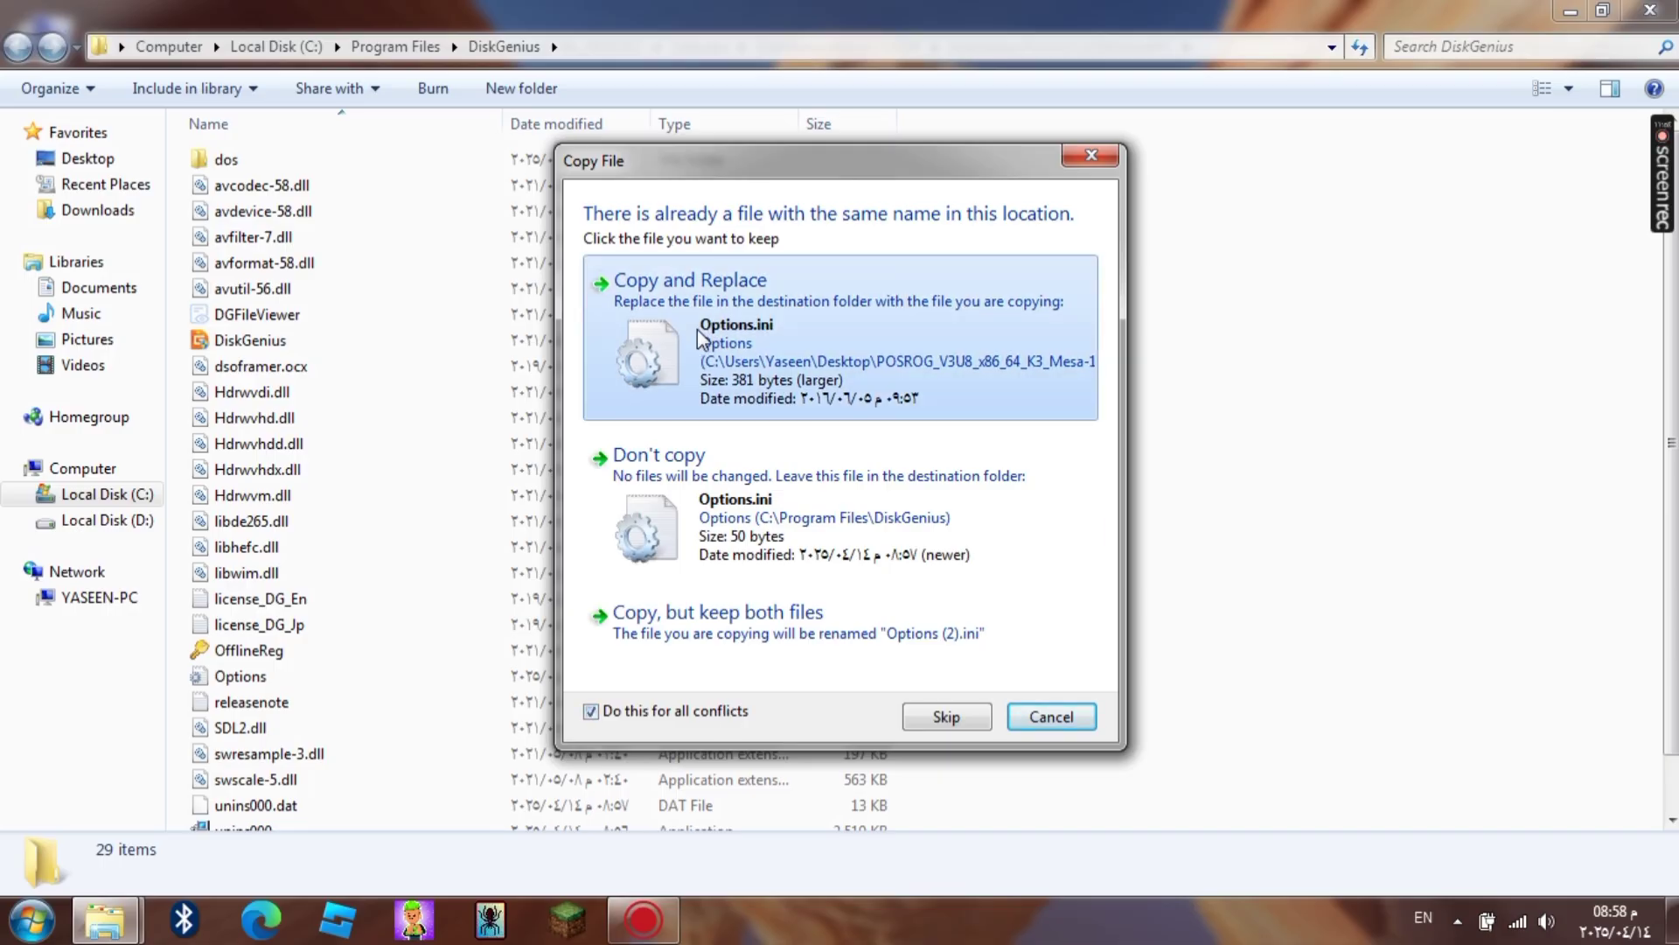
click(820, 547)
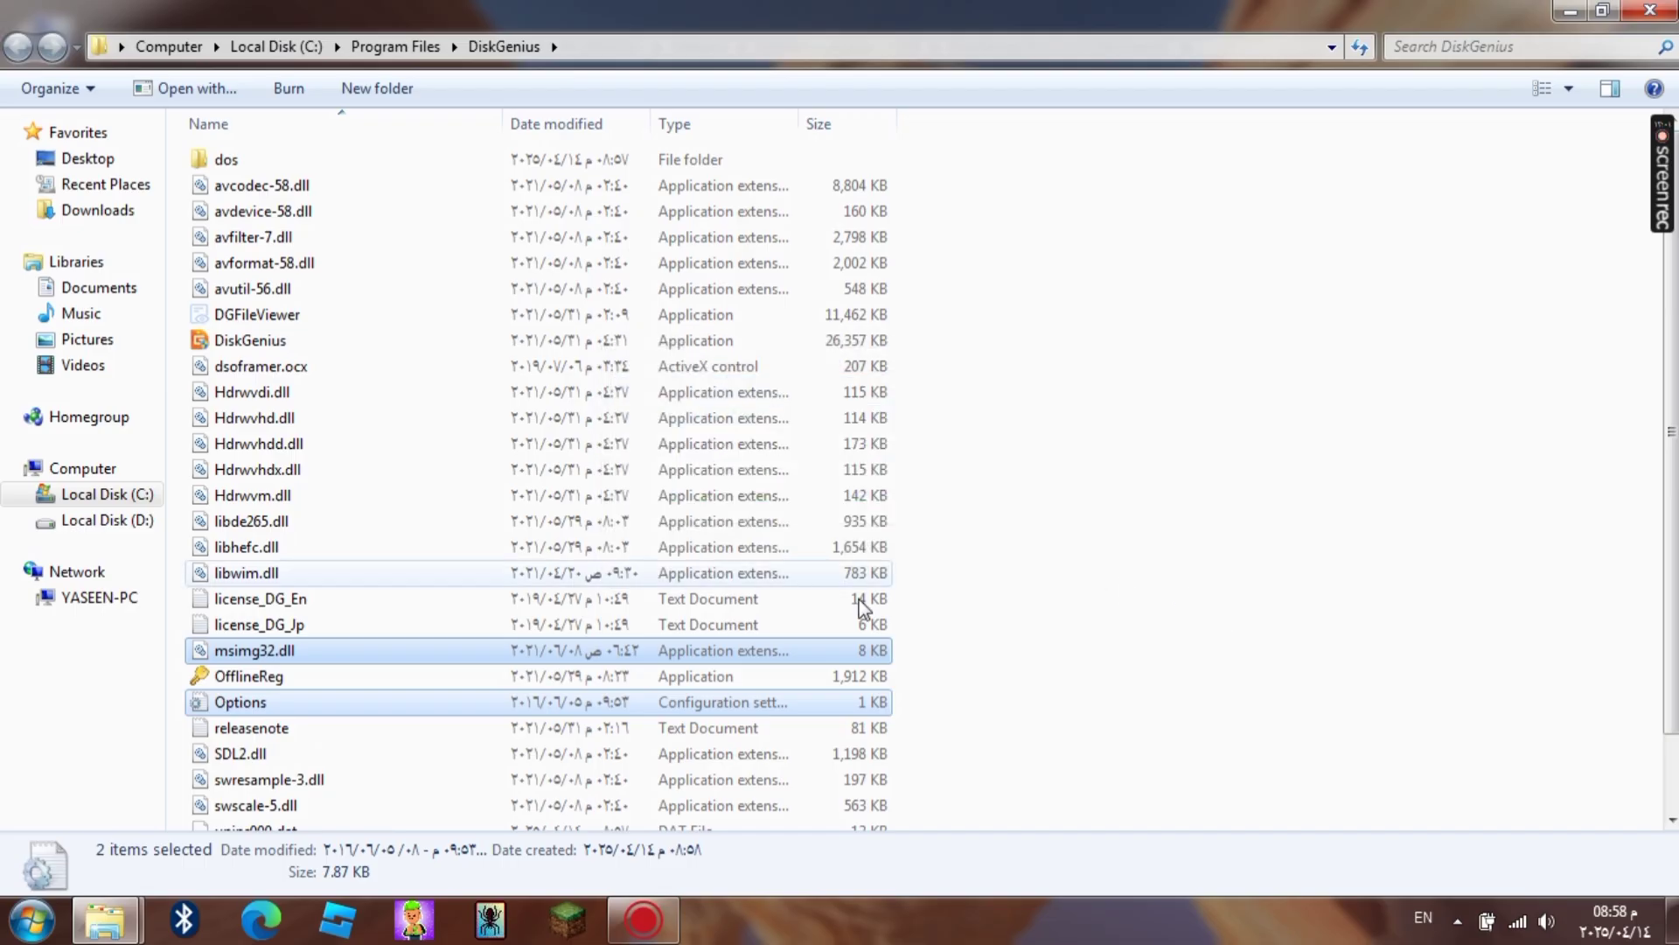
click(1323, 583)
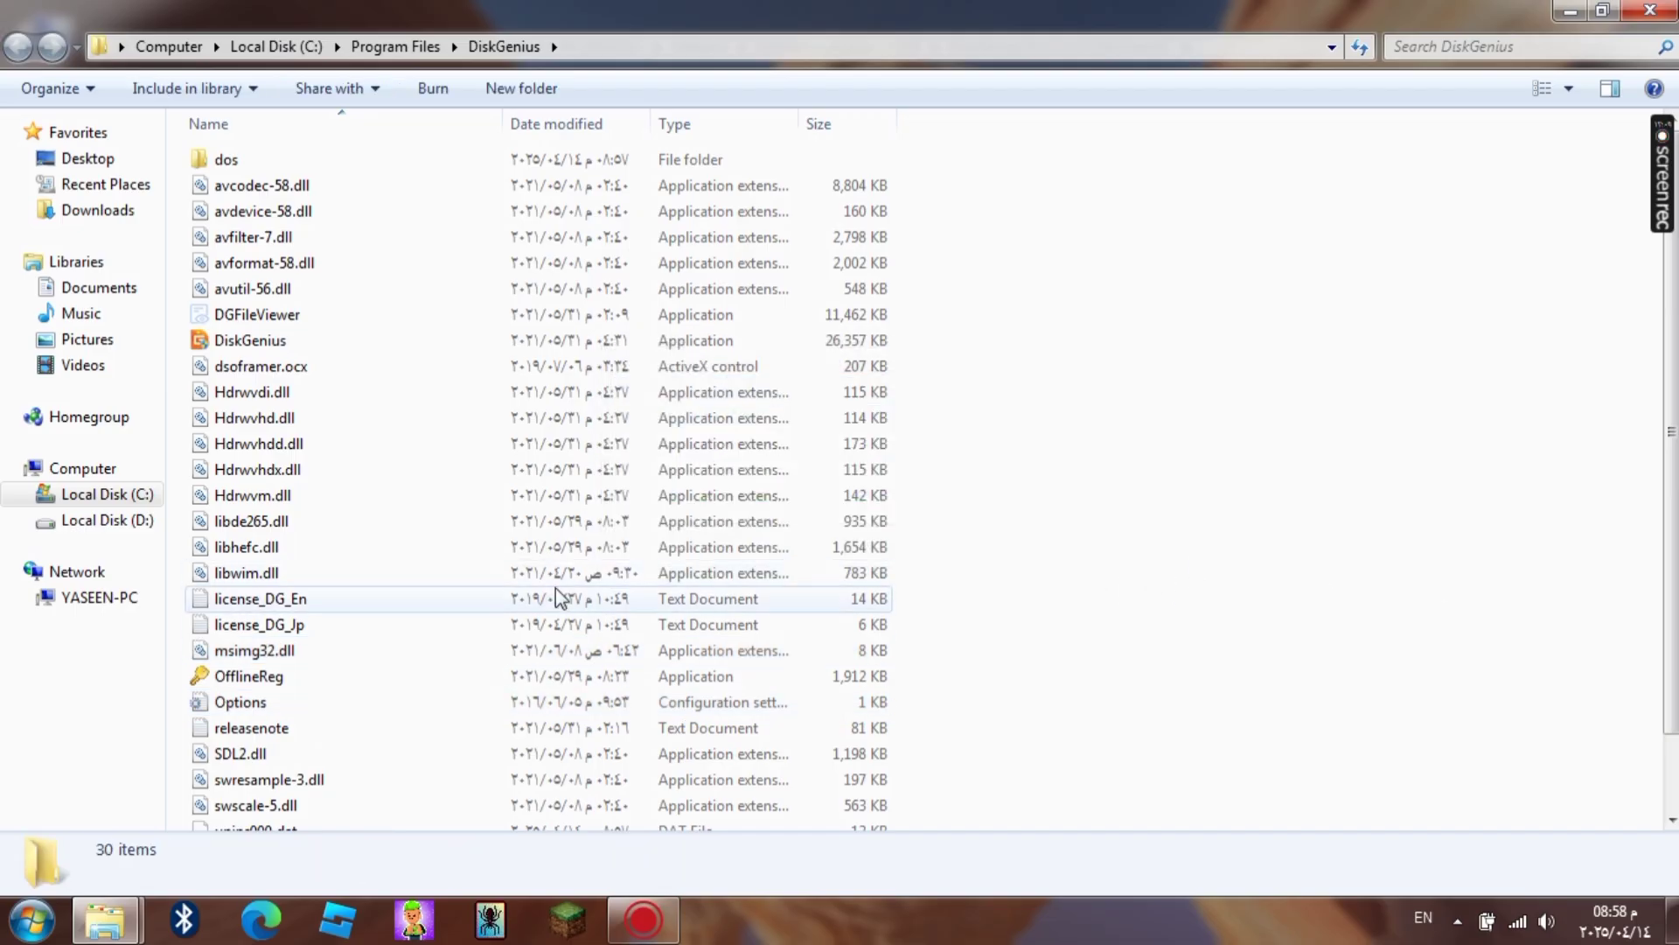
click(1634, 11)
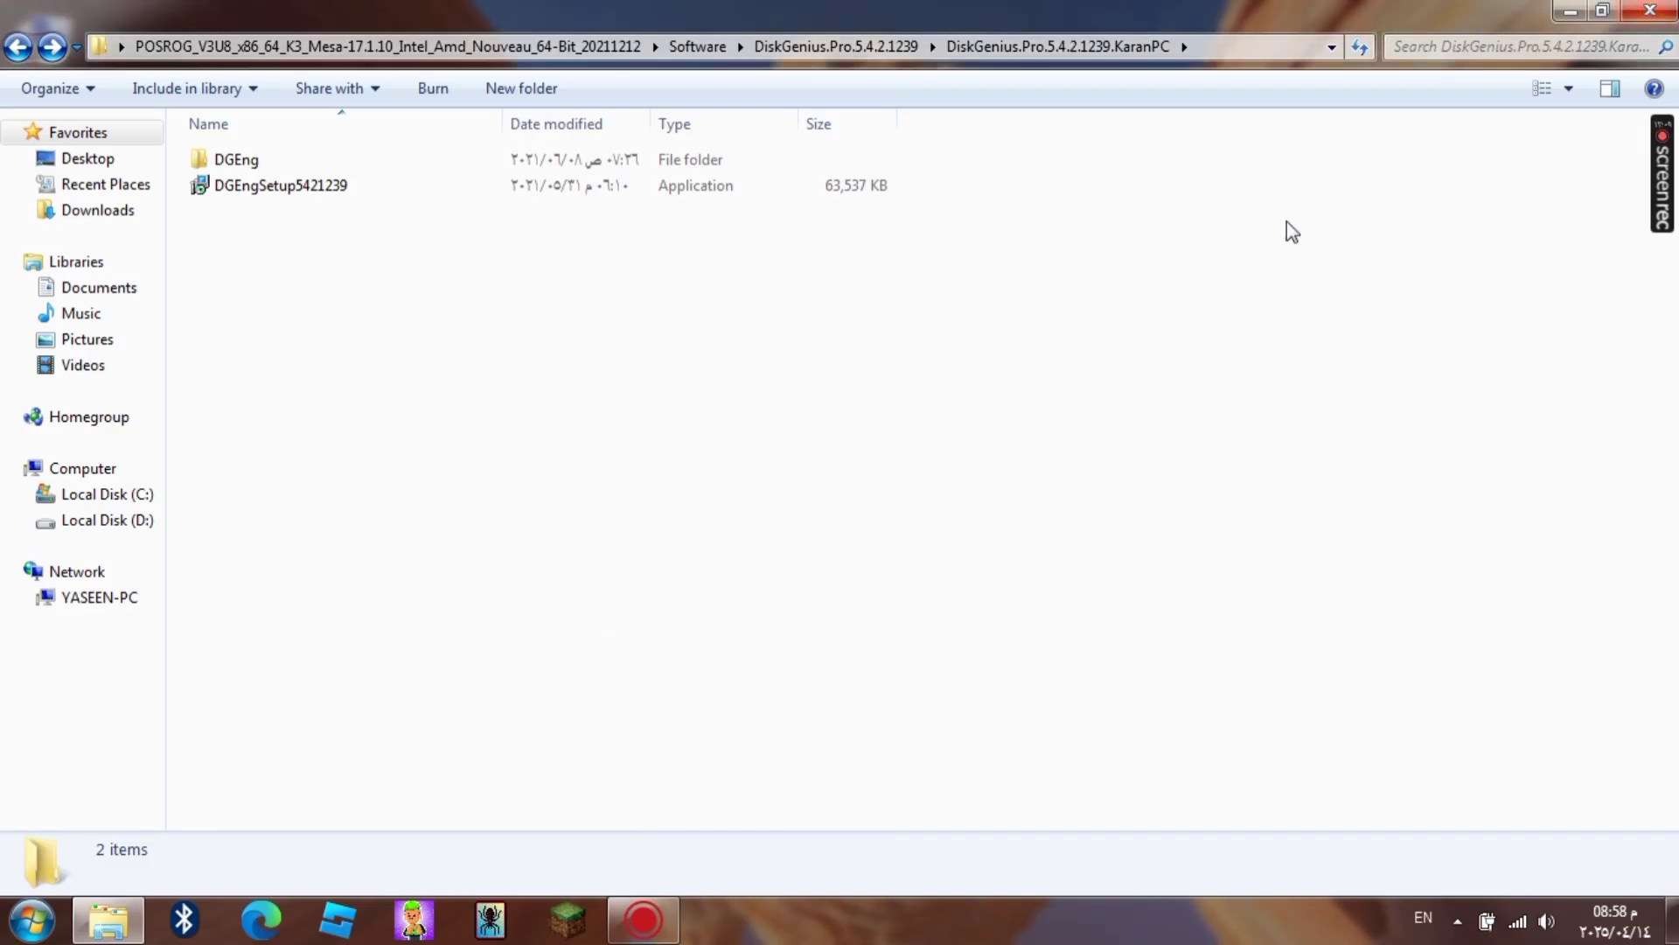
- Return to the package's Software folder and launch the installed DiskGenius
click(16, 47)
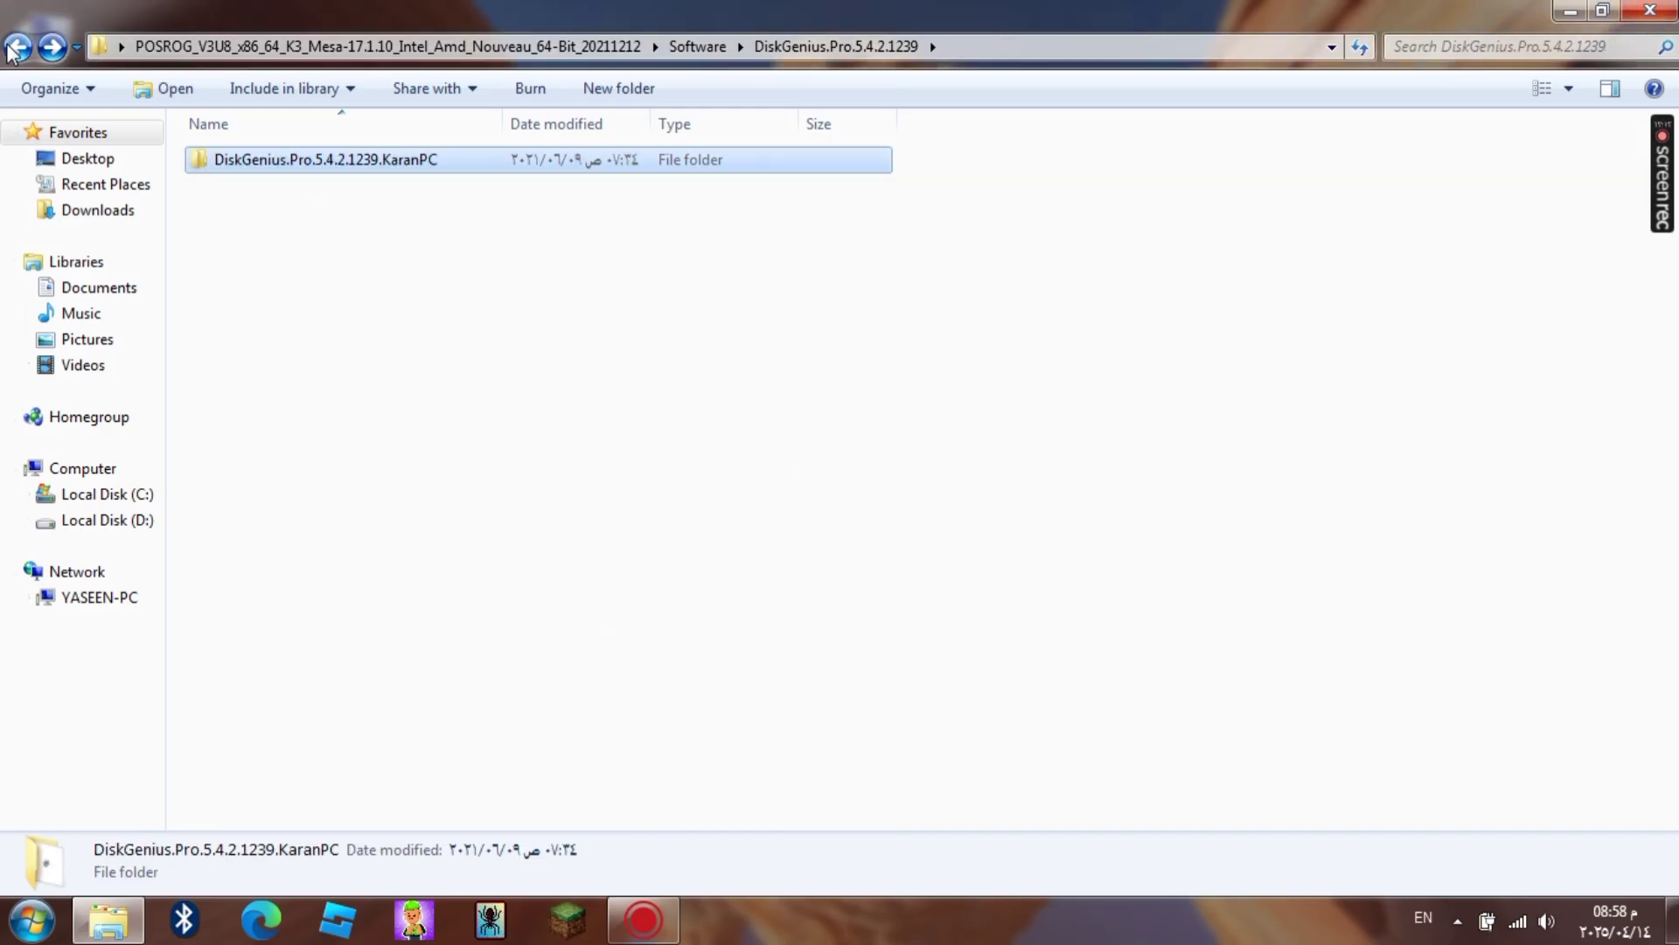
click(16, 48)
click(355, 531)
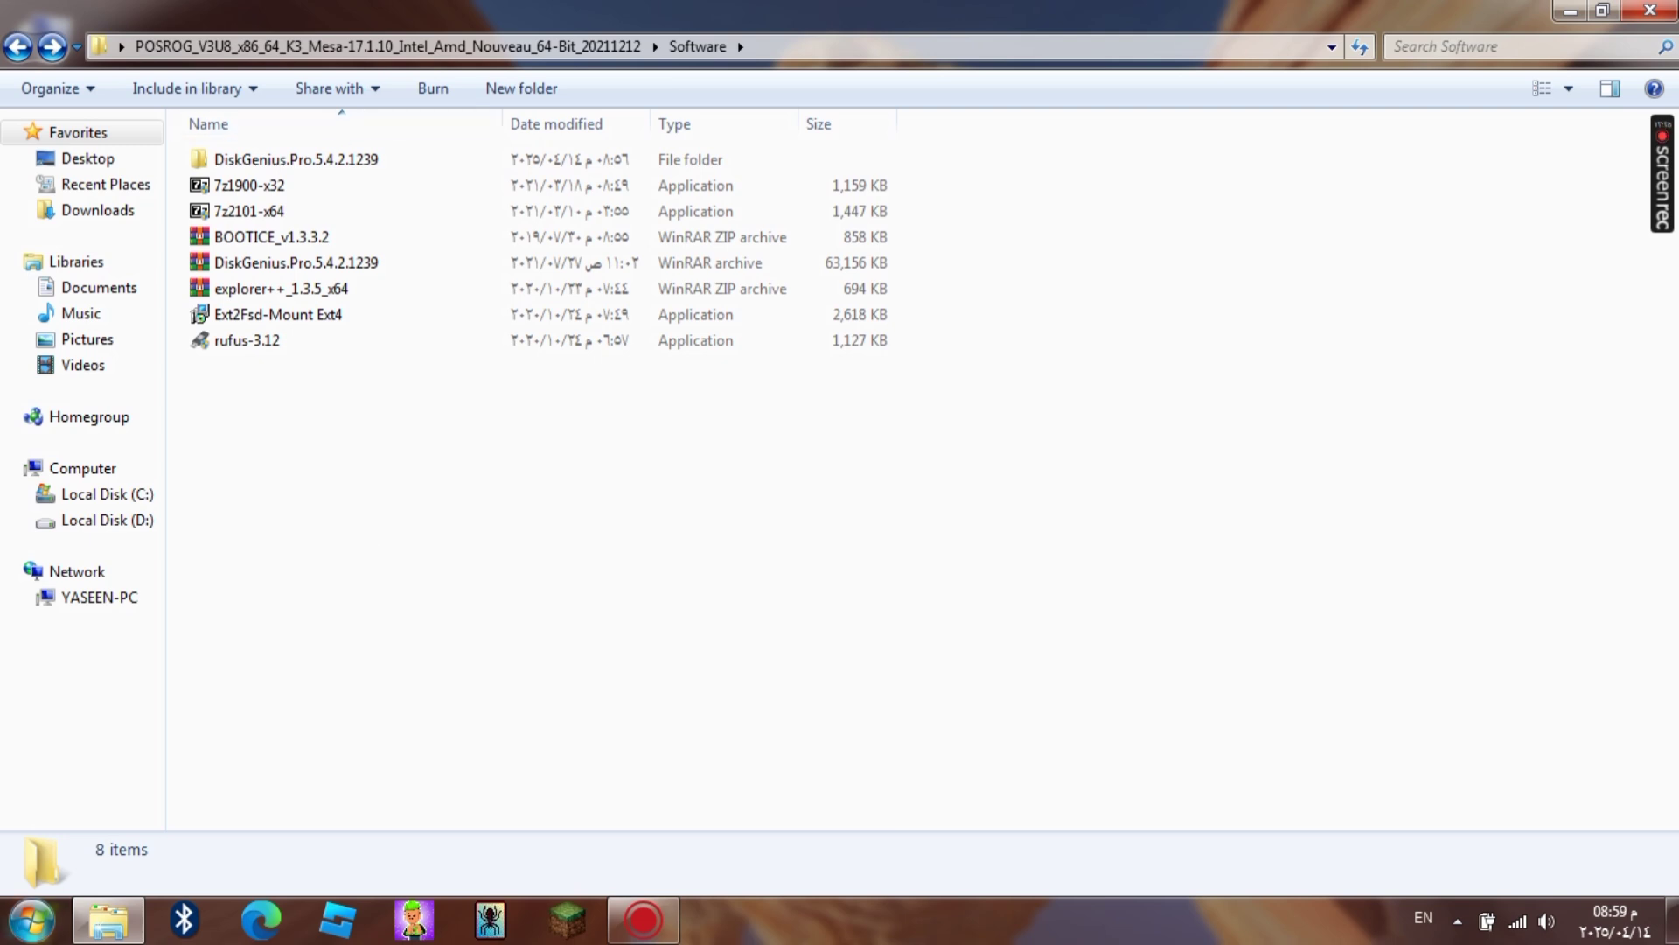
click(33, 919)
click(67, 811)
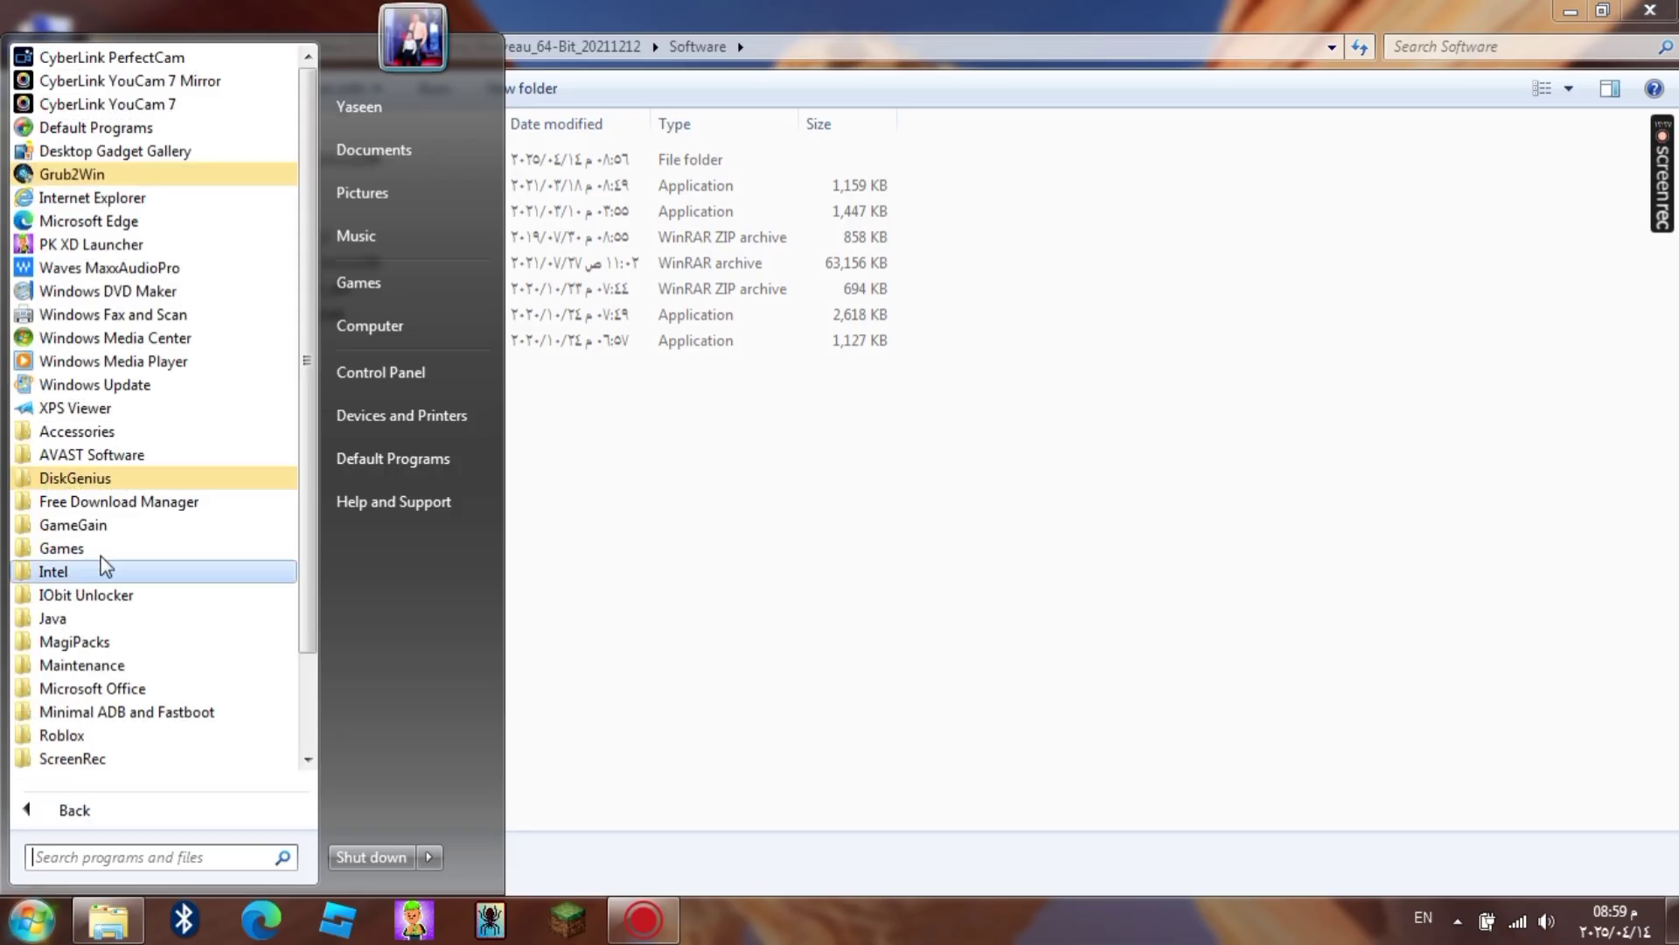
click(105, 479)
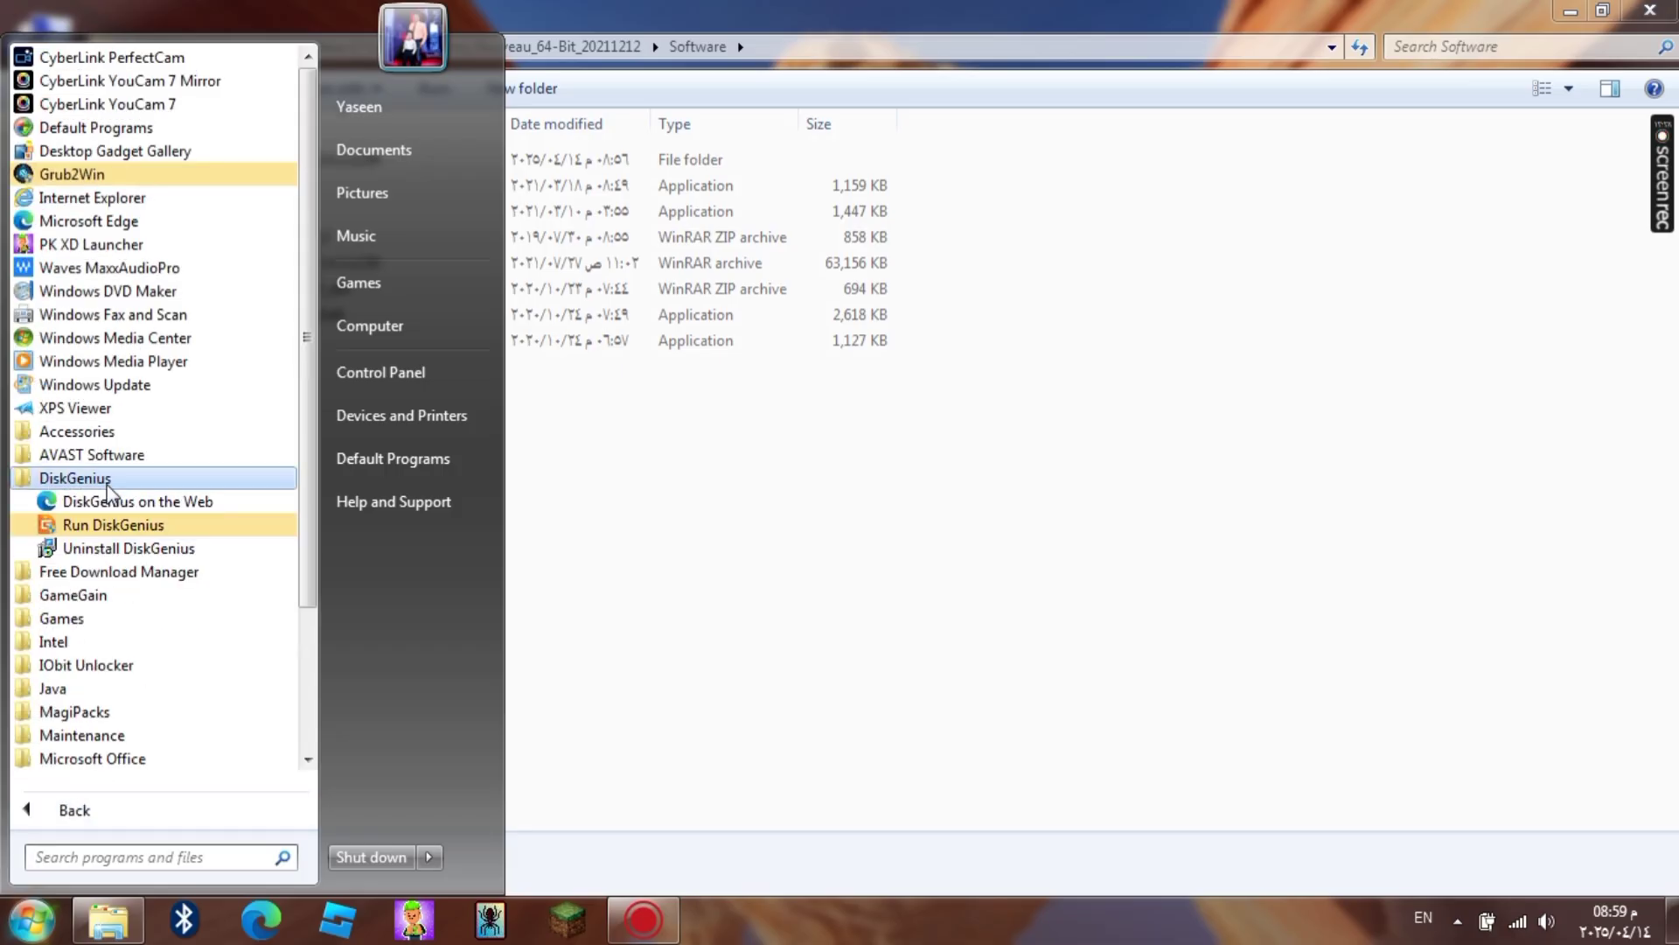
click(131, 528)
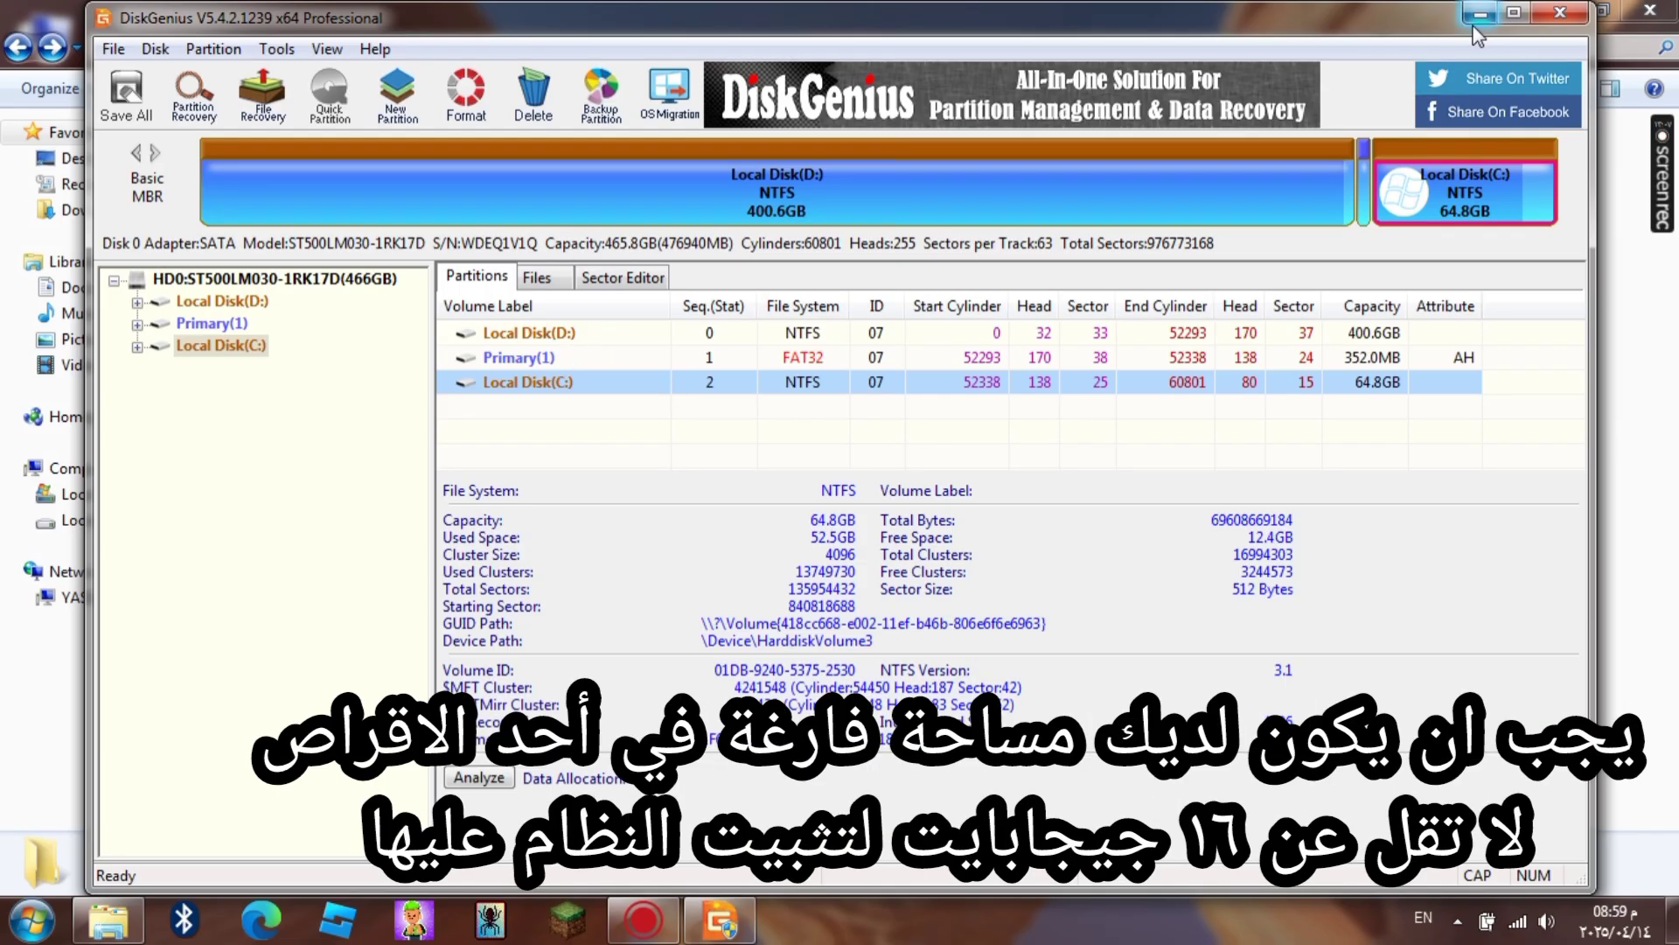
- Set DiskGenius aside and check the free space of the local disks in Computer
click(1480, 14)
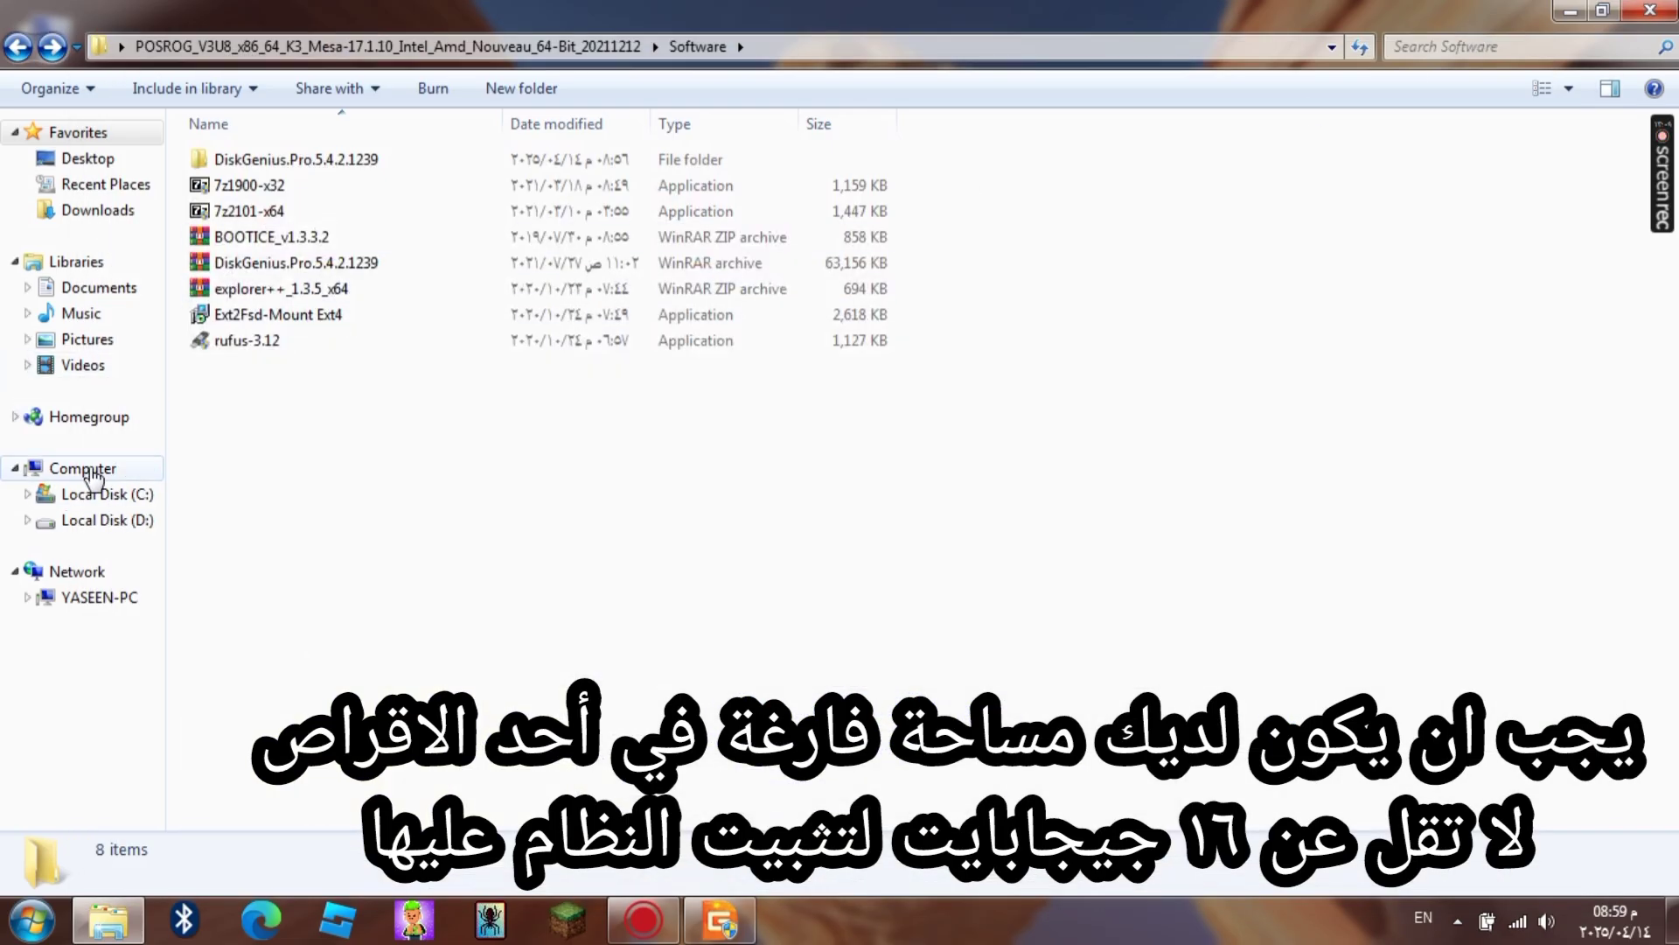
click(91, 472)
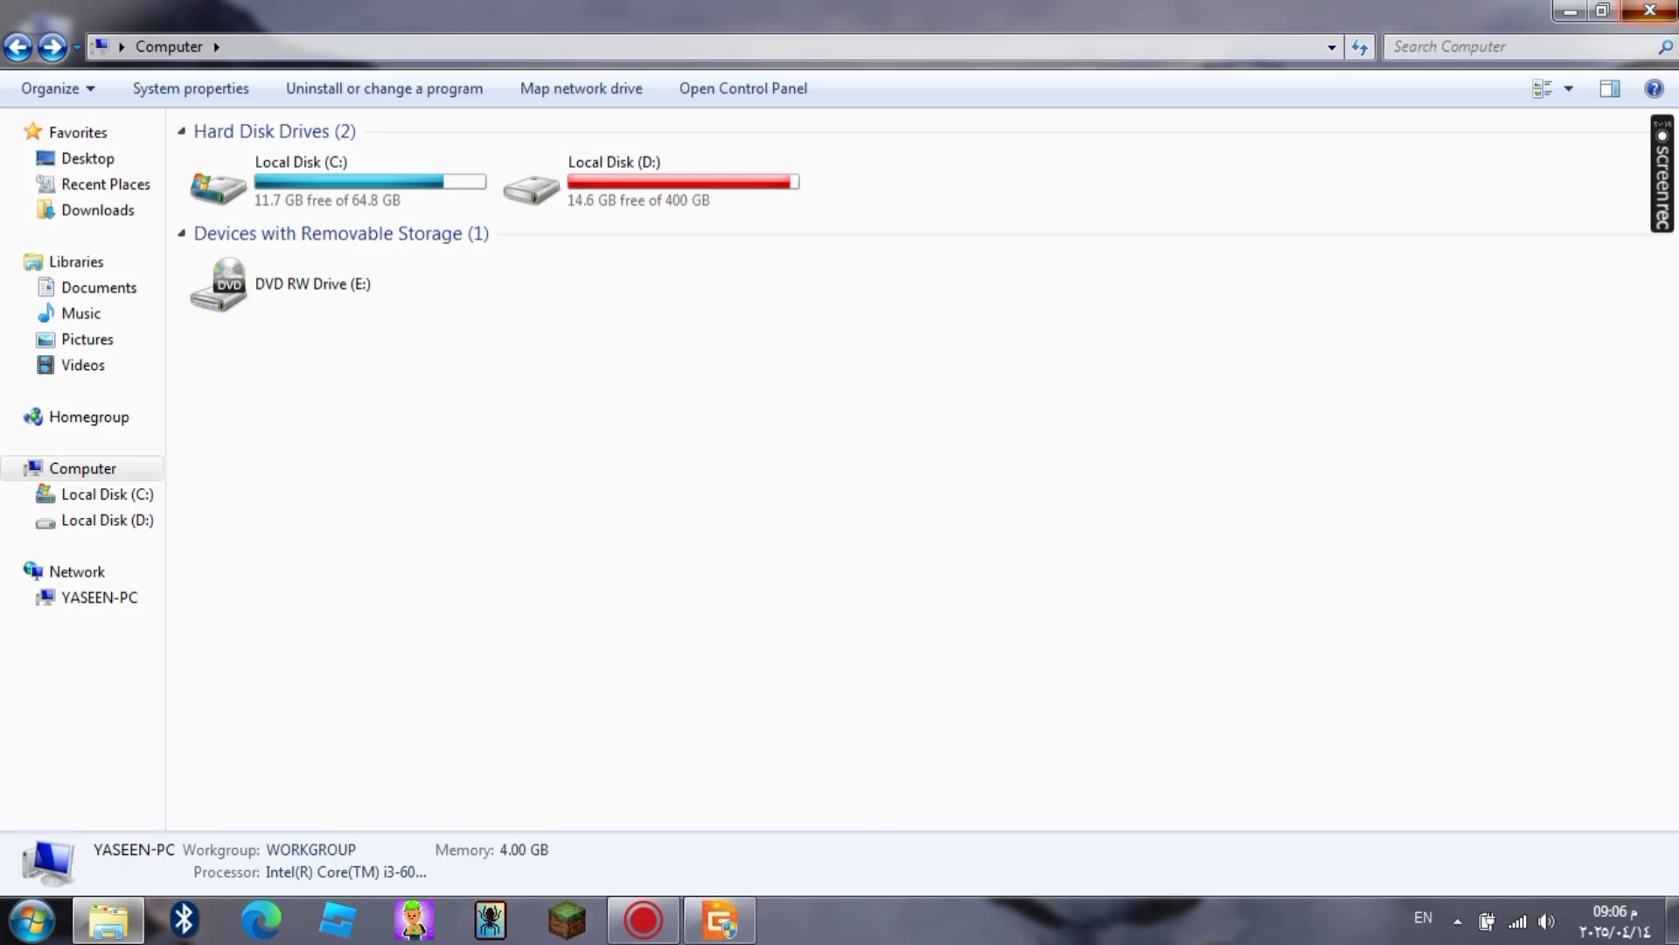
key(alt+F4)
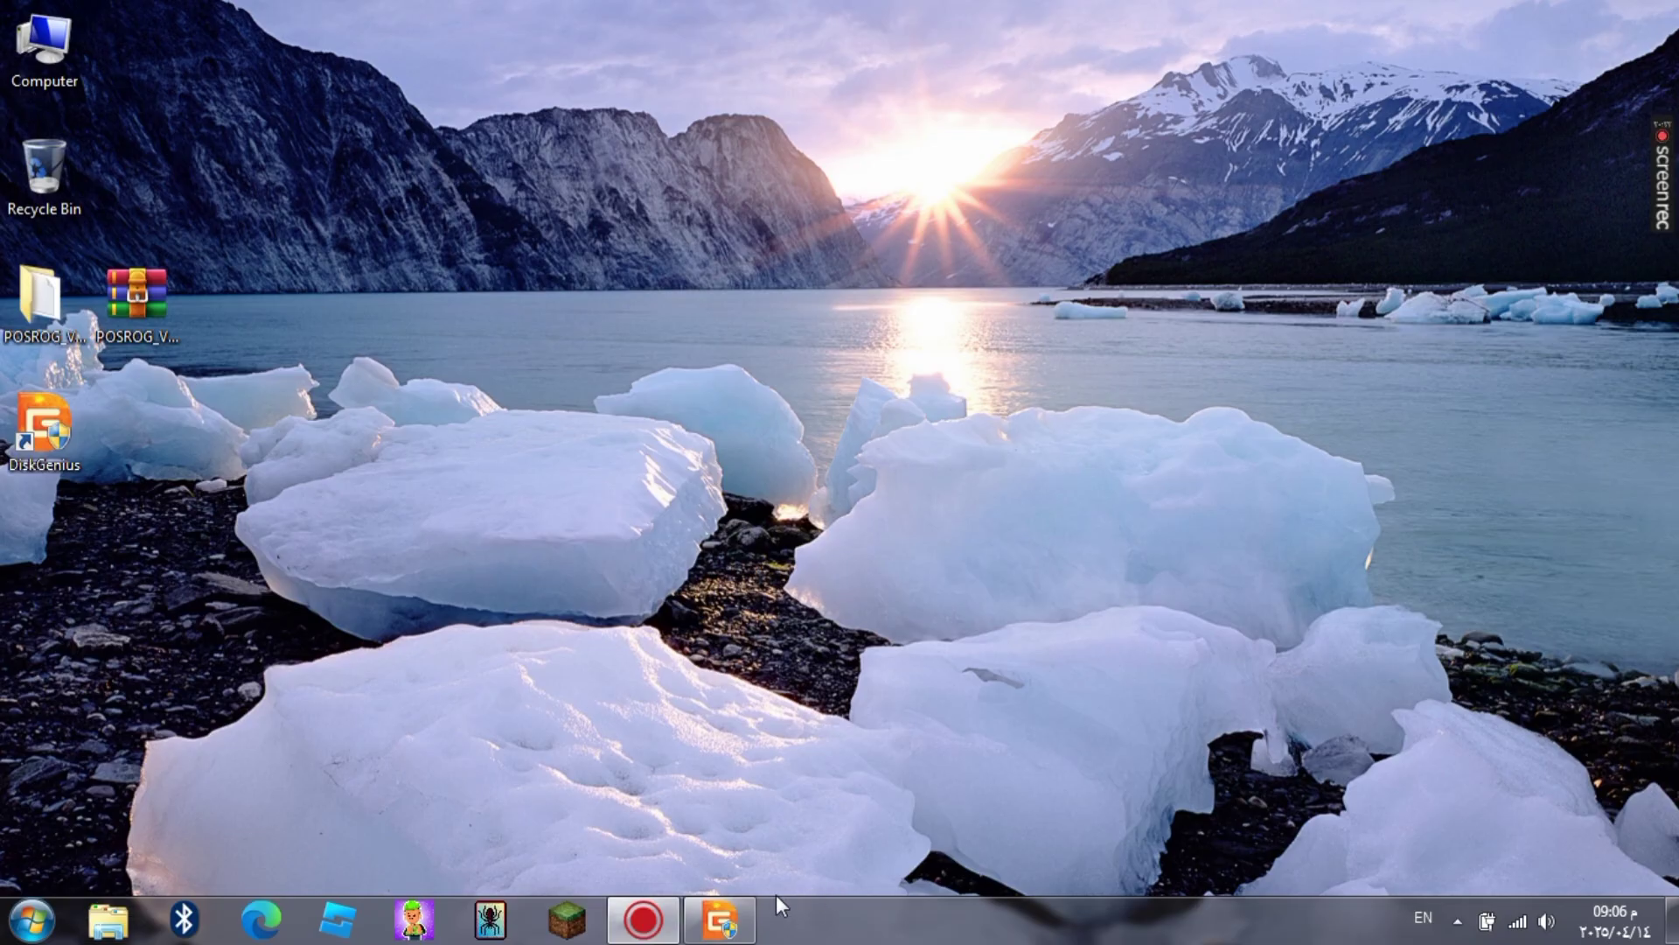
- Close the open DiskGenius session and start the program again from its desktop shortcut
click(720, 918)
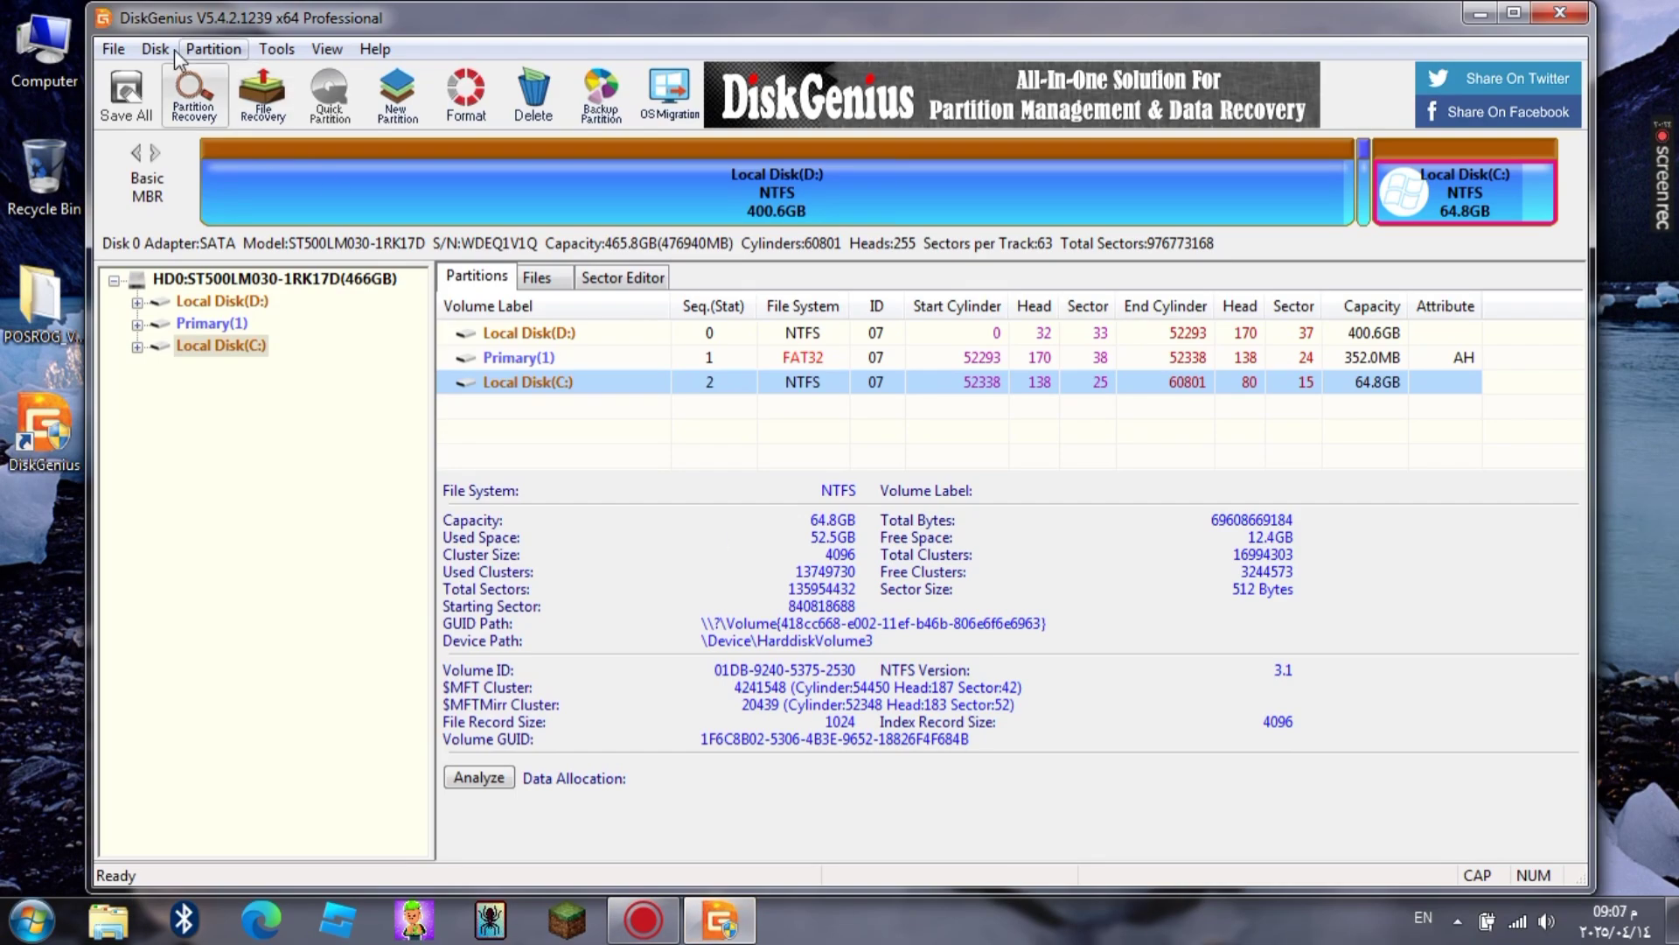
key(alt+F4)
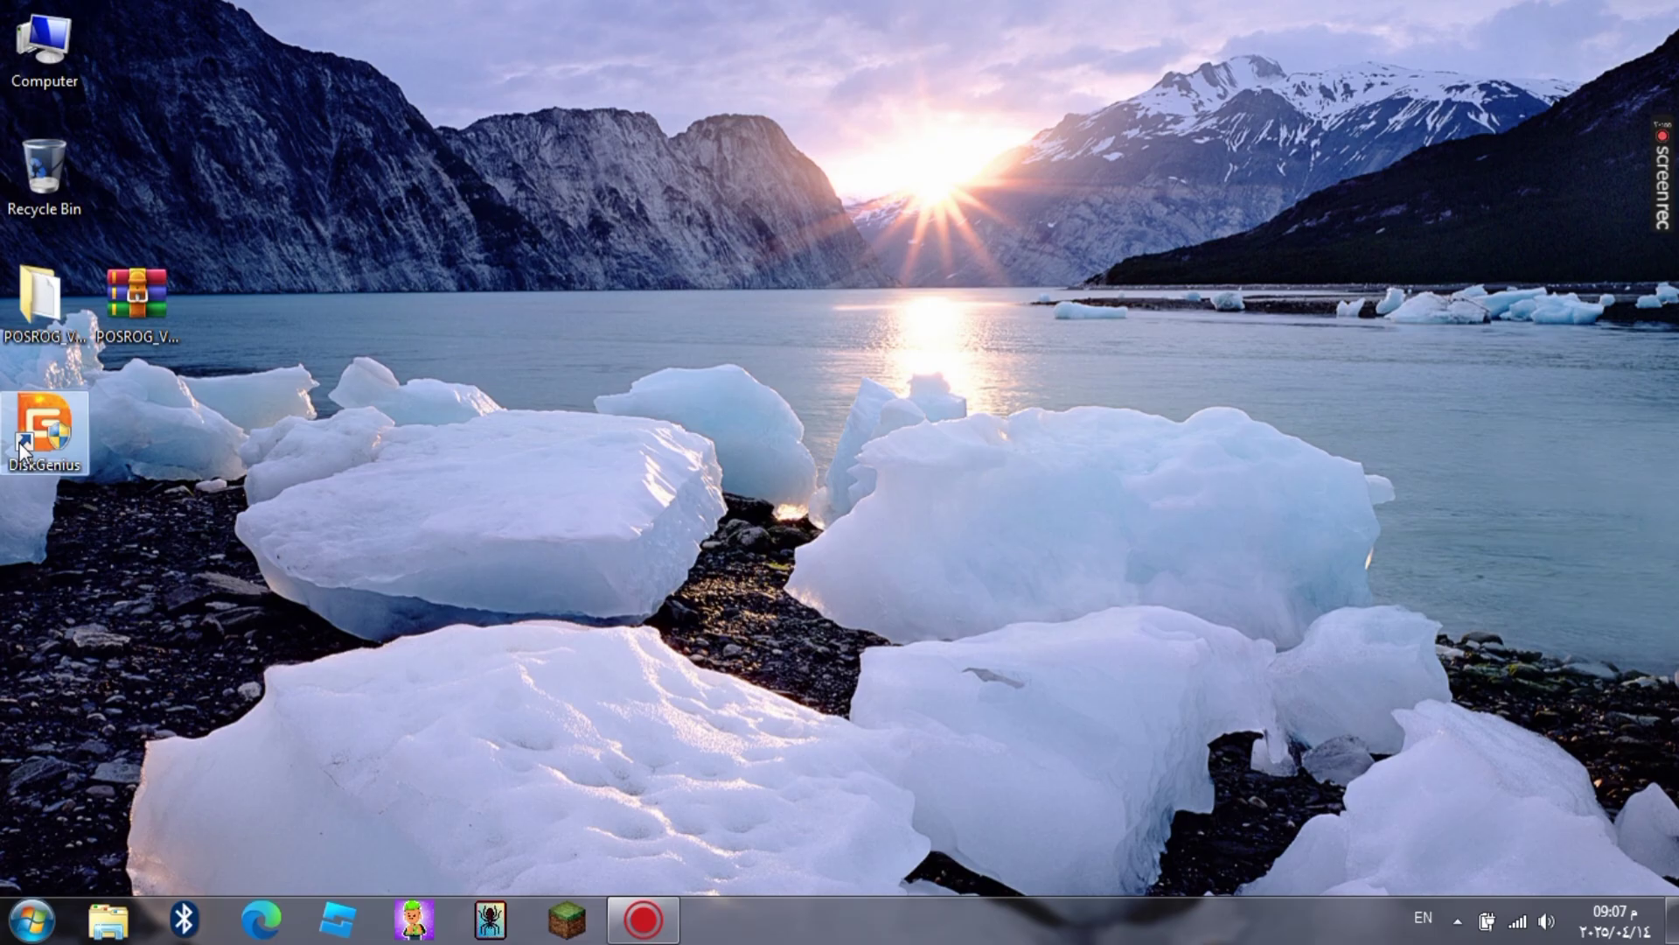
double_click(24, 444)
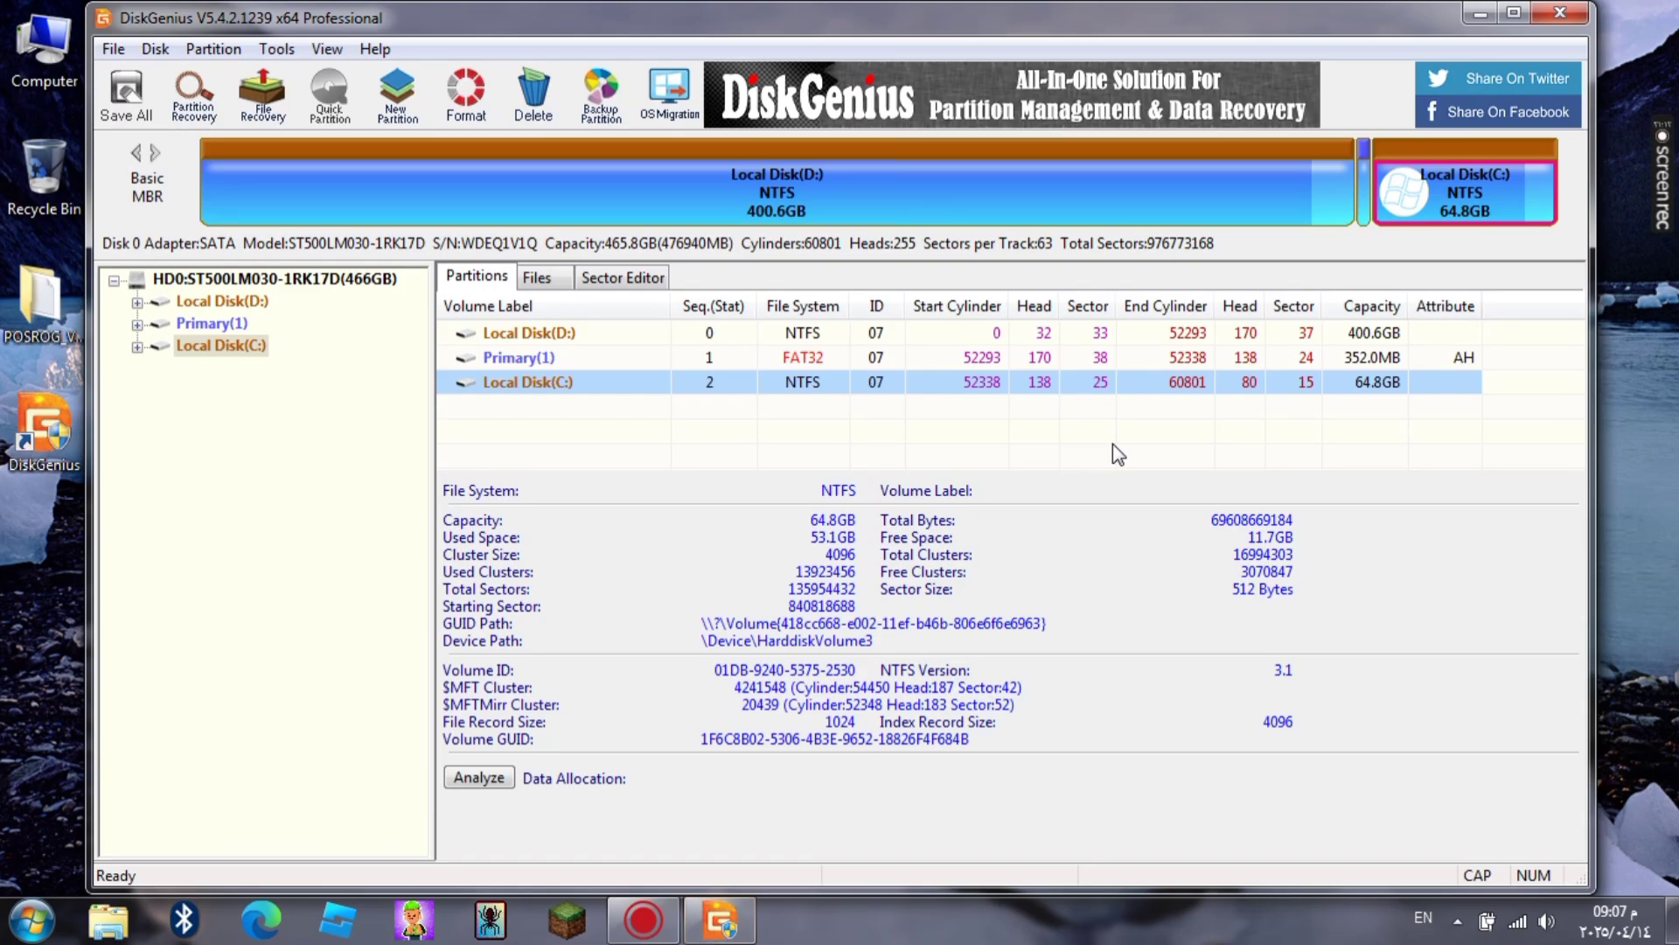
- Resize Local Disk (D:) to 389.59 GB and confirm the restart into Windows PE, with Reboot Windows chosen for when it finishes
right_click(915, 194)
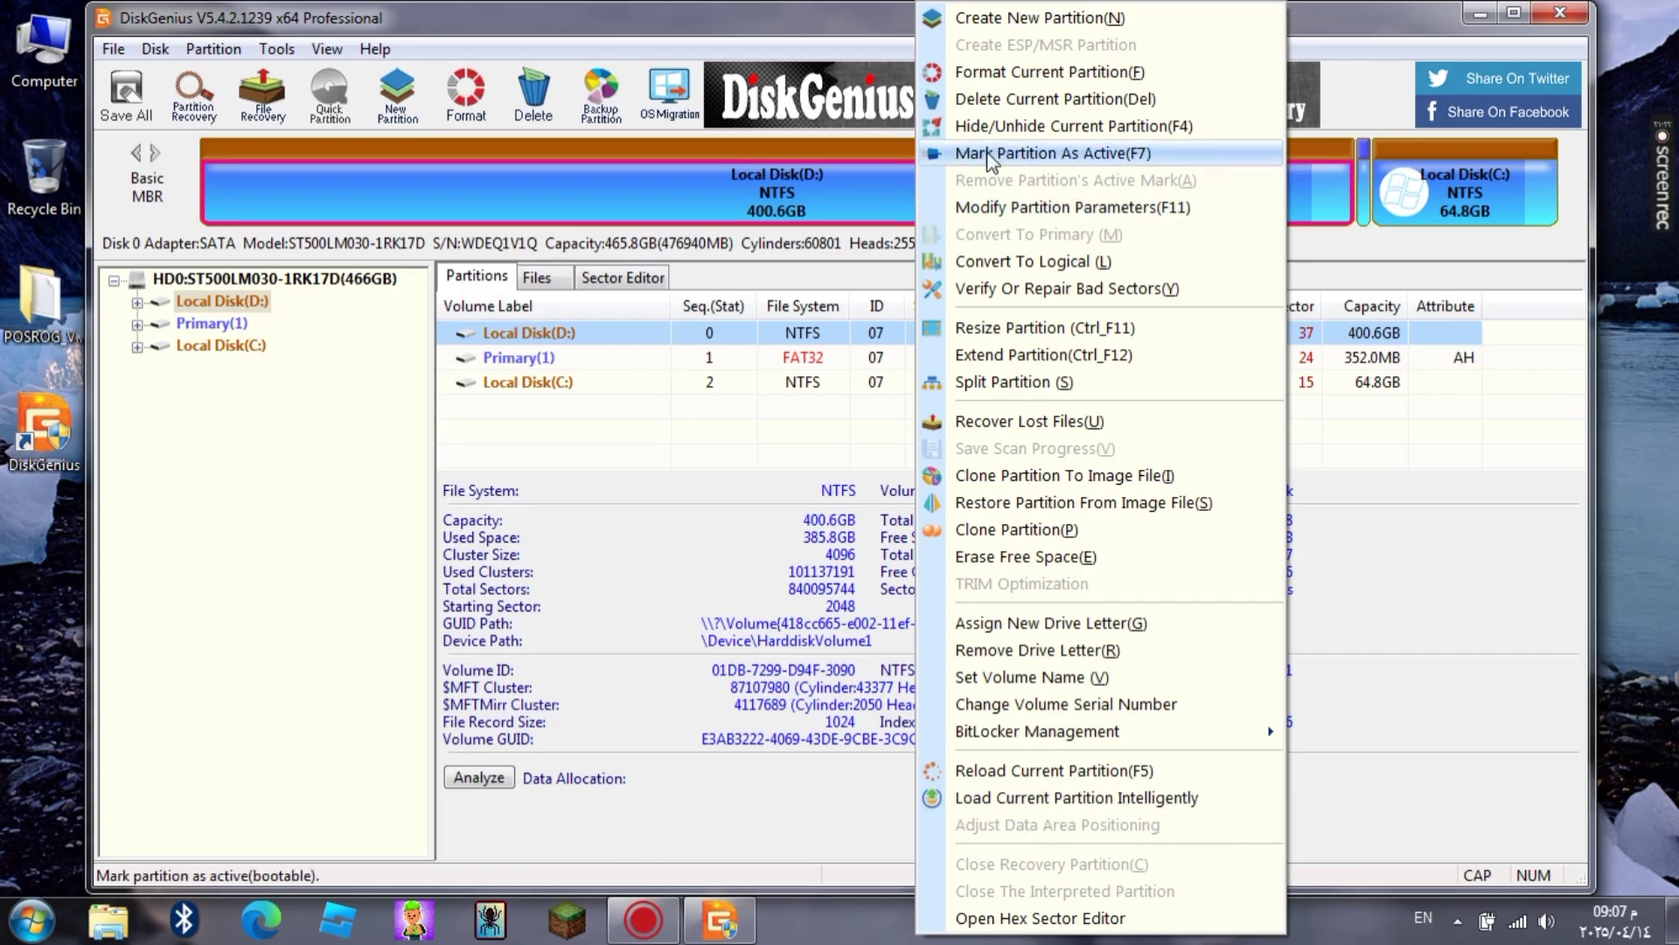
click(1006, 331)
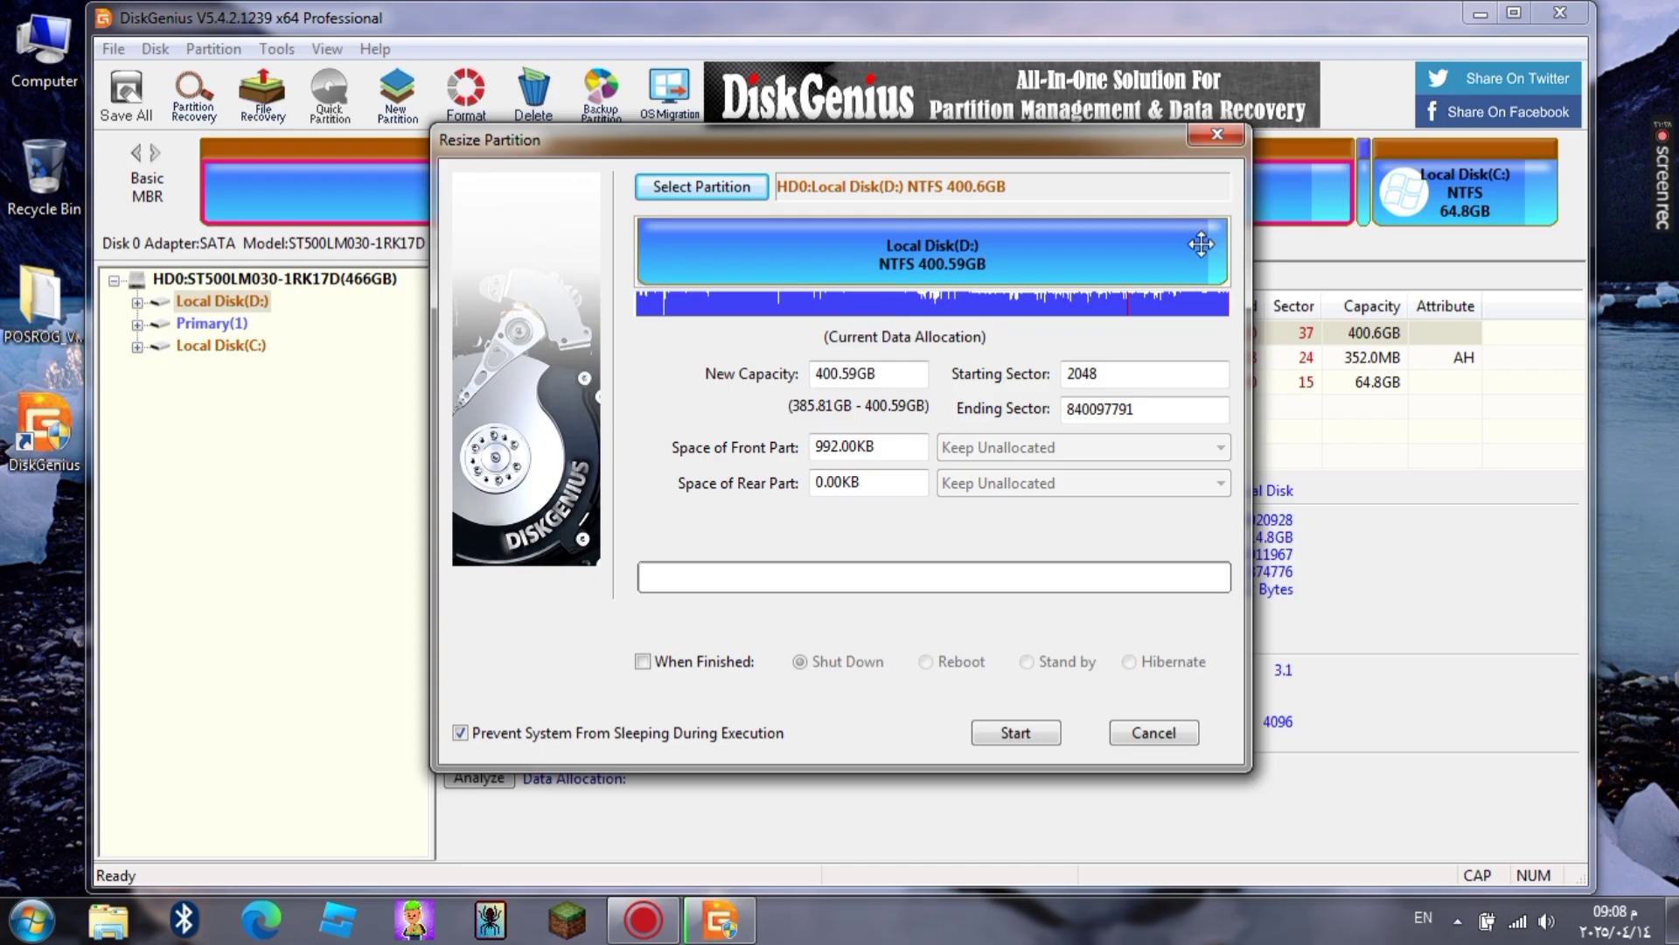
mouse_move(1211, 245)
mouse_down()
mouse_move(1181, 254)
mouse_move(1221, 255)
mouse_move(1182, 259)
mouse_move(1235, 255)
mouse_move(1181, 259)
mouse_move(1235, 268)
mouse_up()
click(1023, 733)
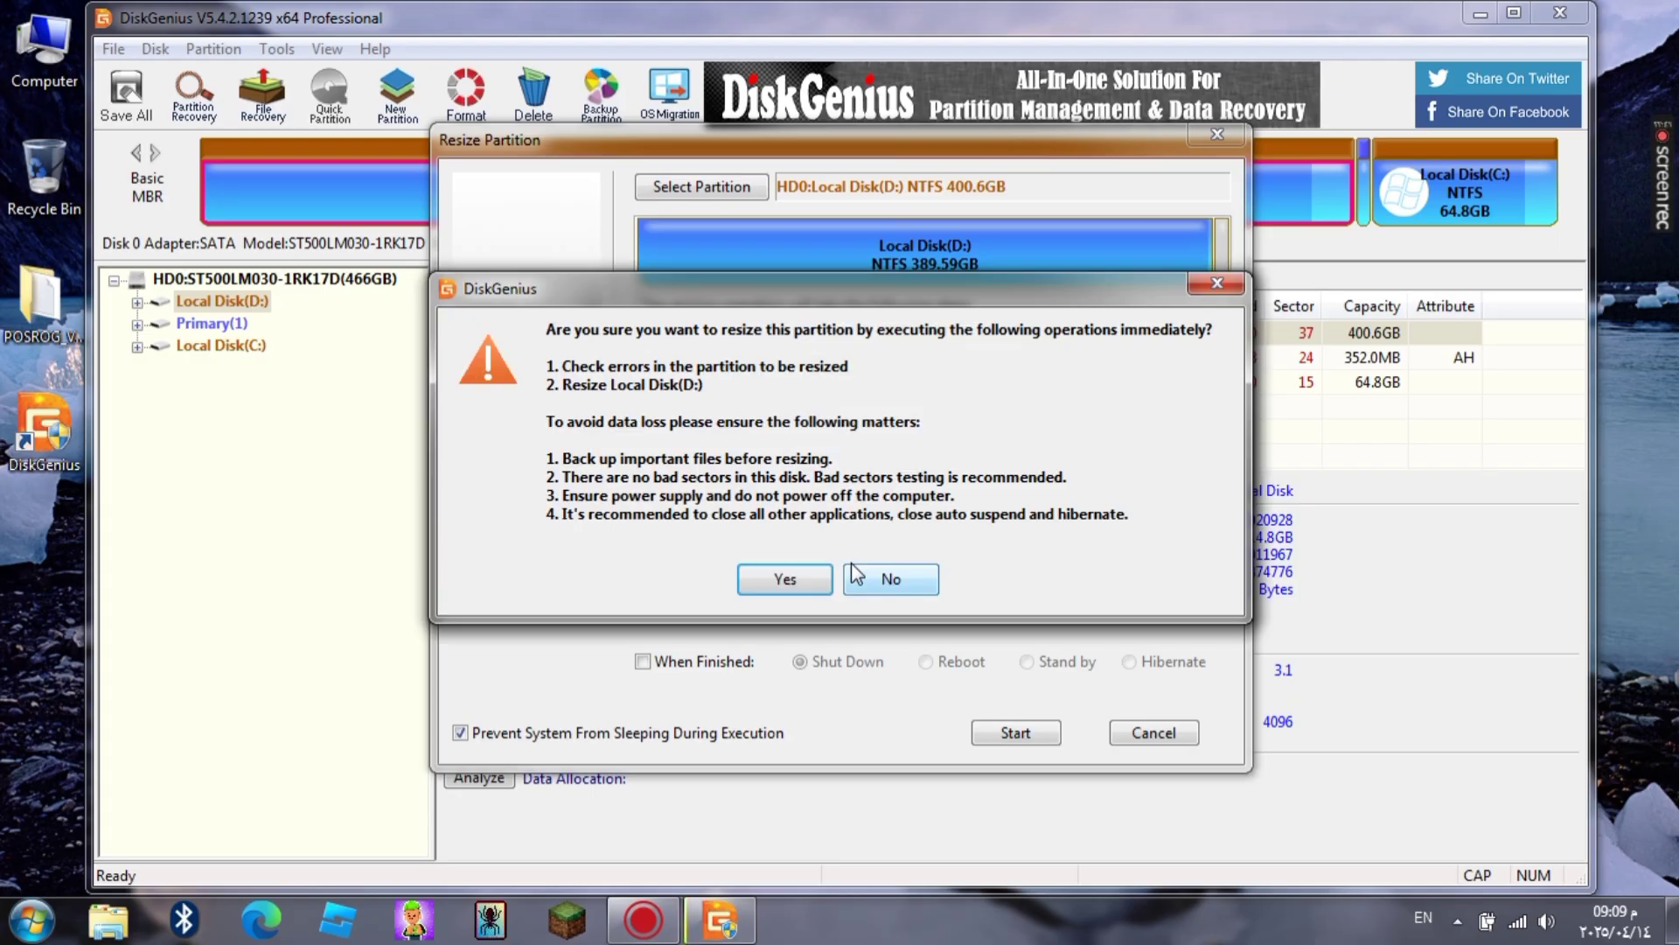
click(782, 582)
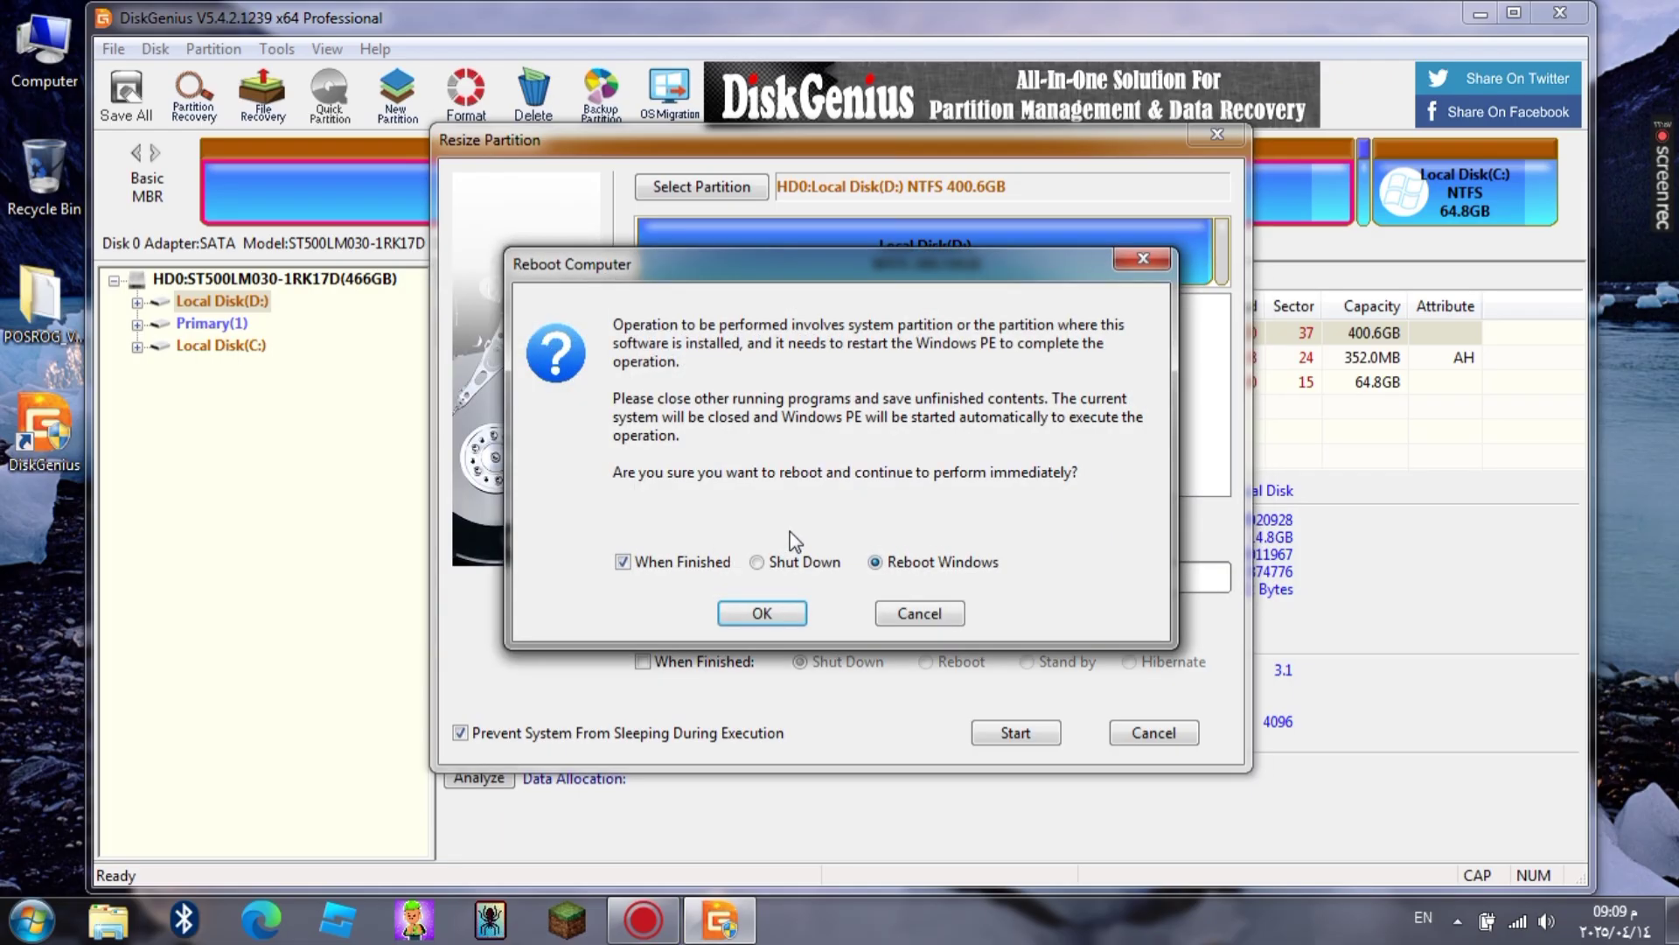
click(765, 612)
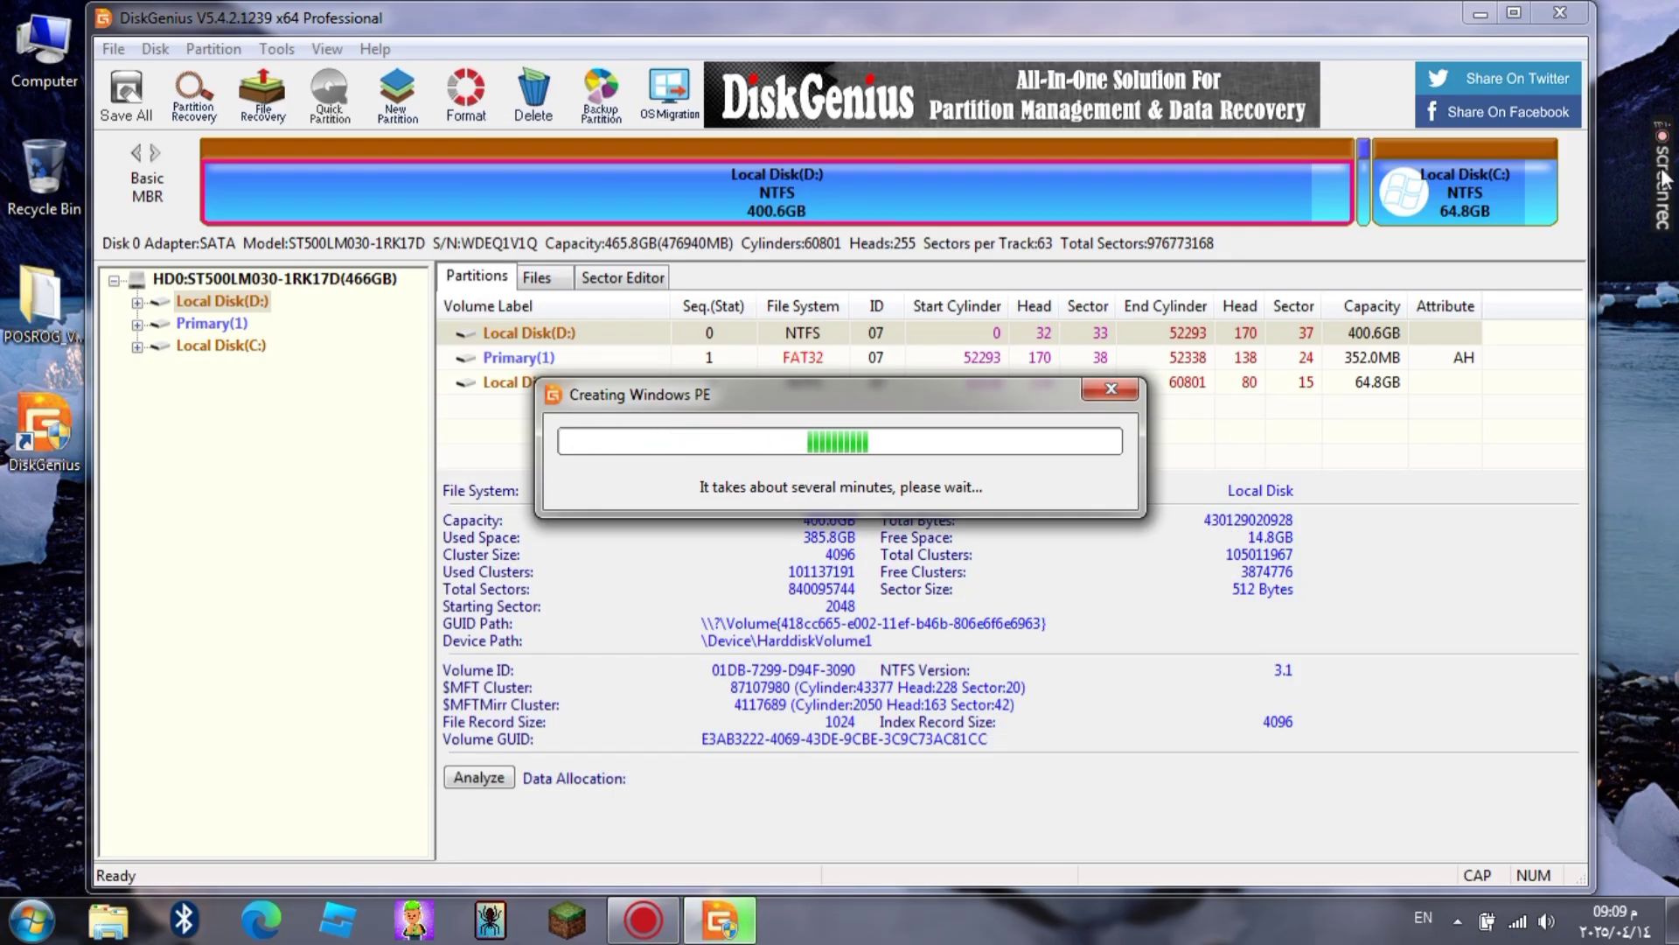
- Open the MiniTool Partition Wizard website from the search results and download the Free Edition, pw-free-online.exe, to the Downloads folder
mouse_move(1667, 191)
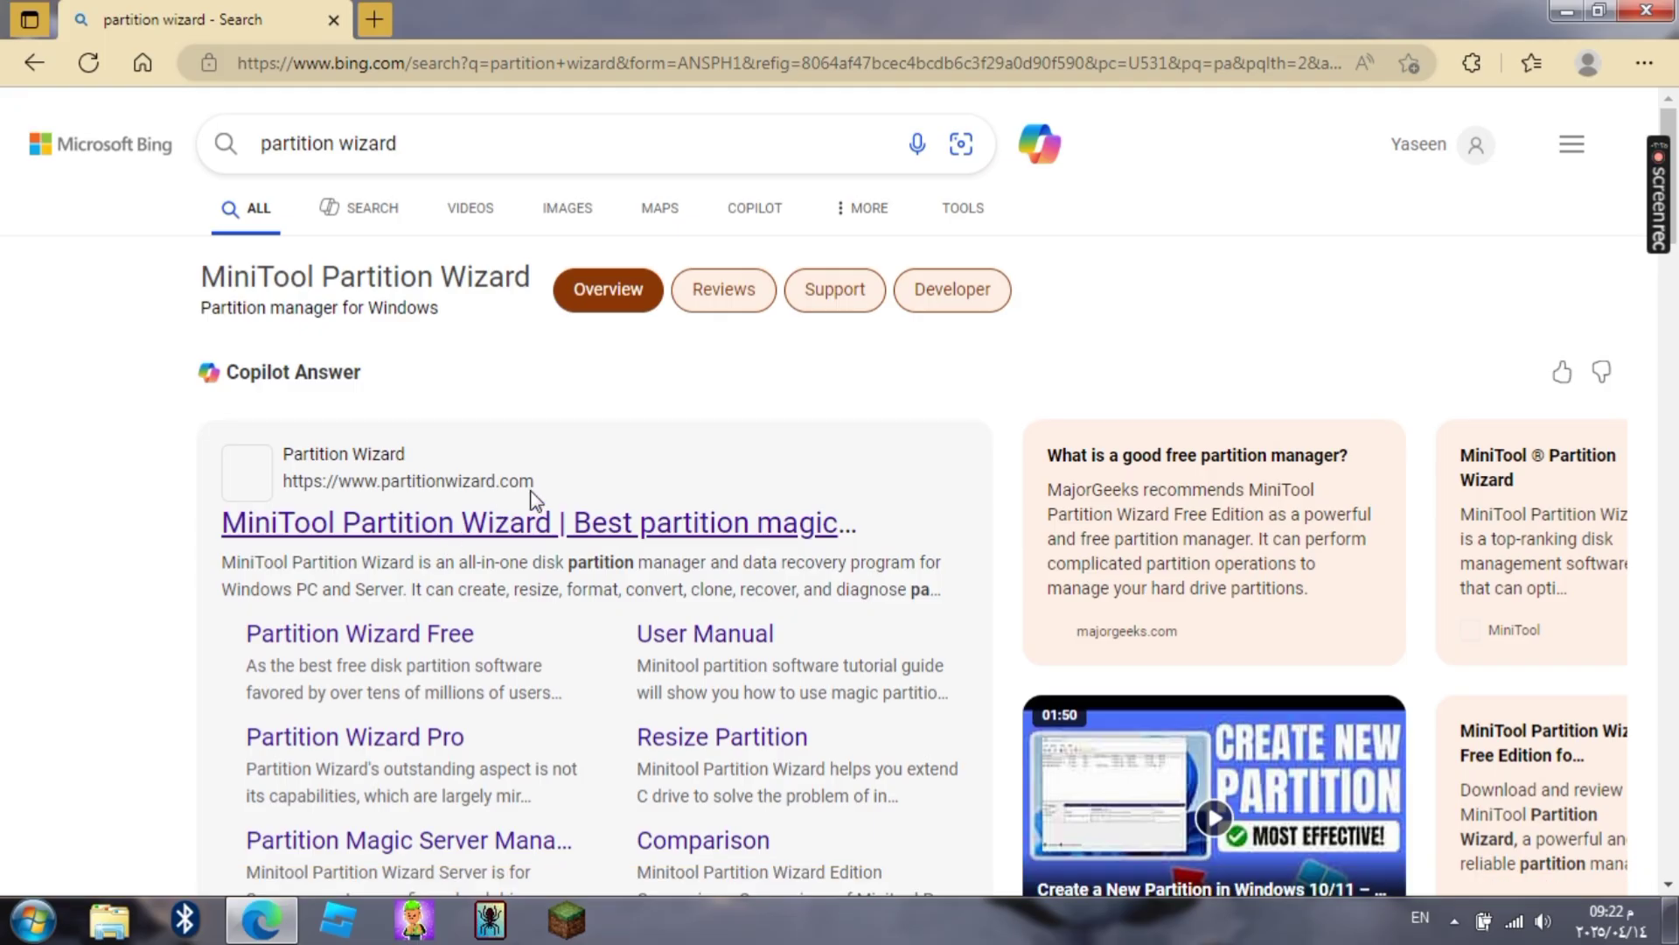
click(532, 496)
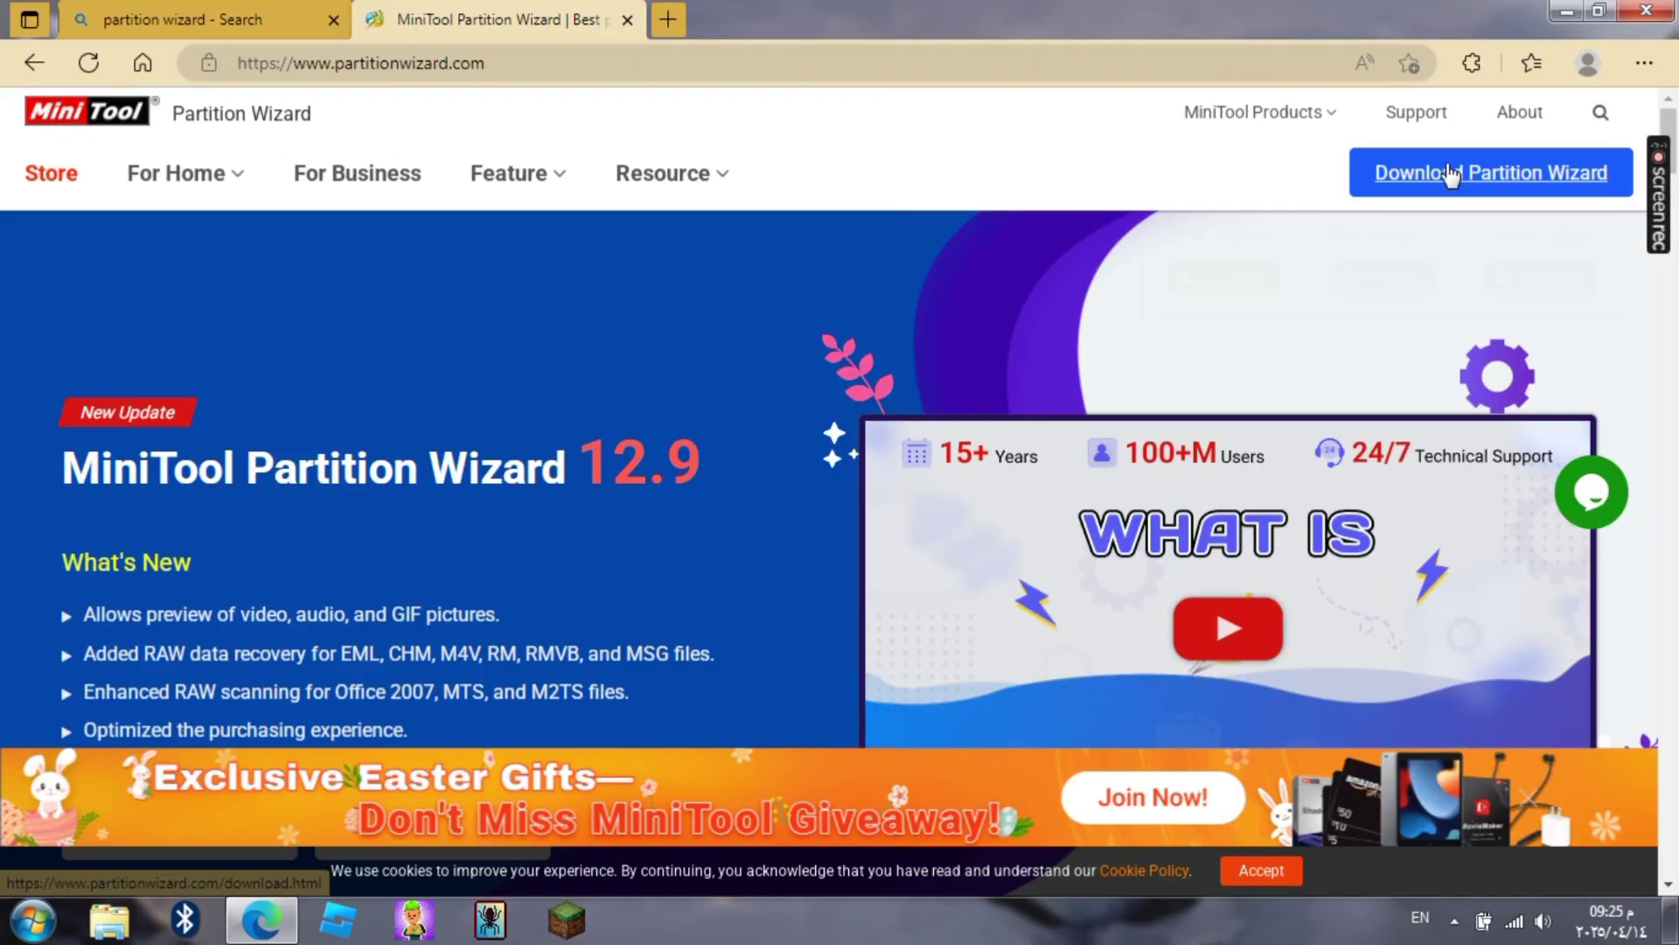
mouse_move(1449, 174)
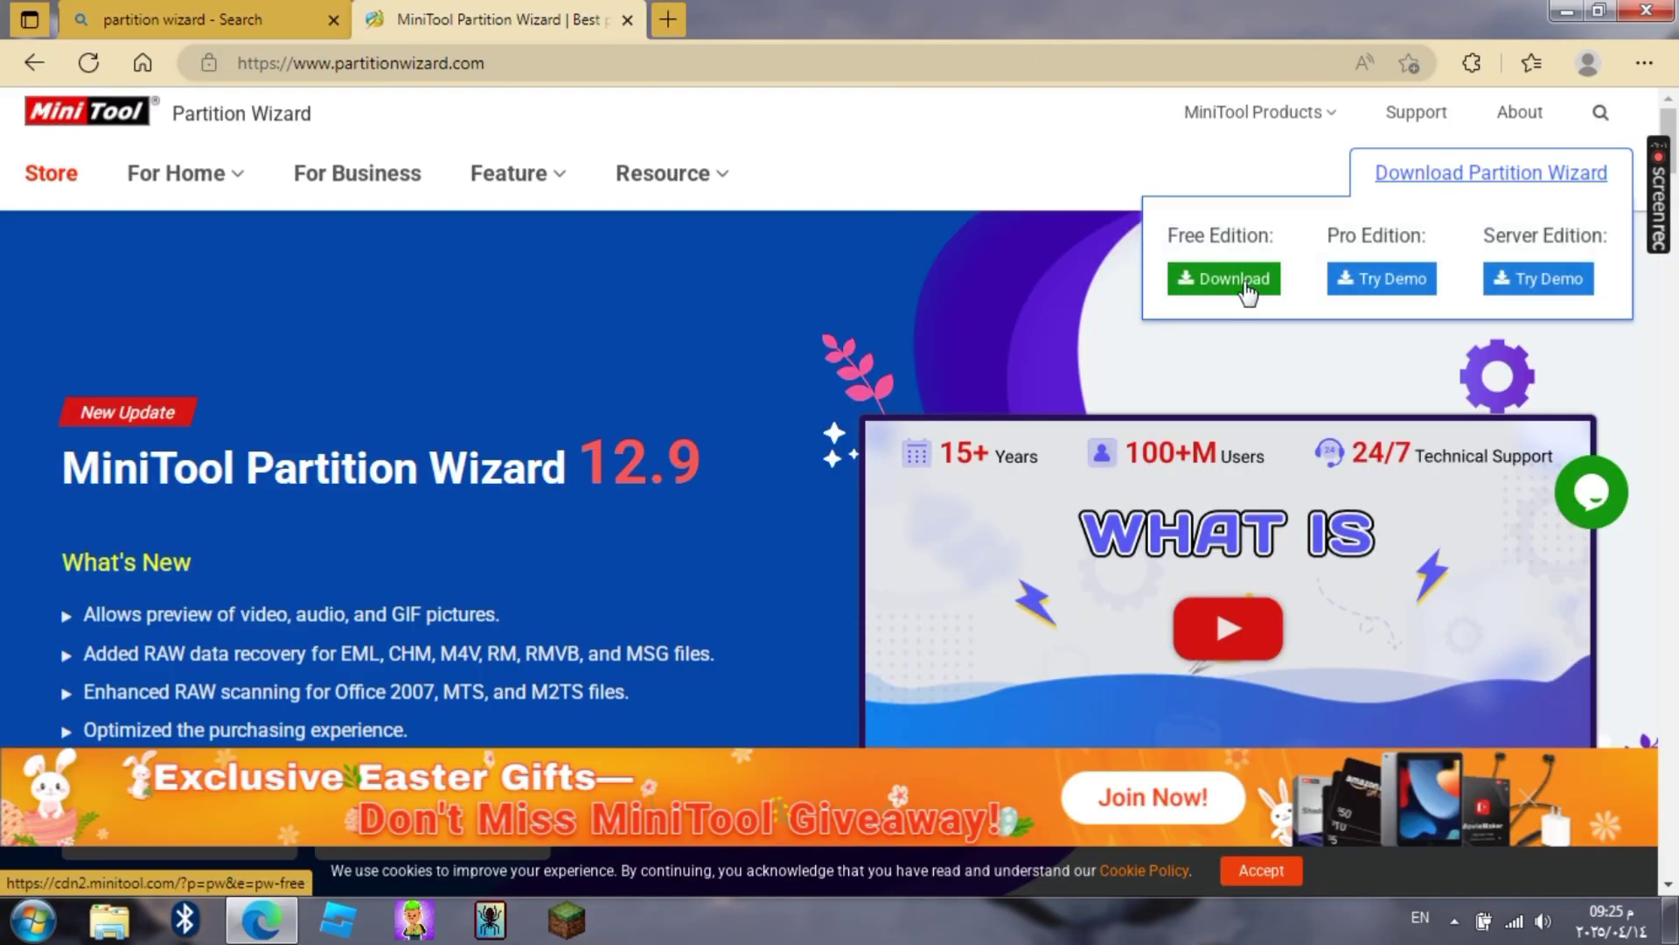
click(1242, 282)
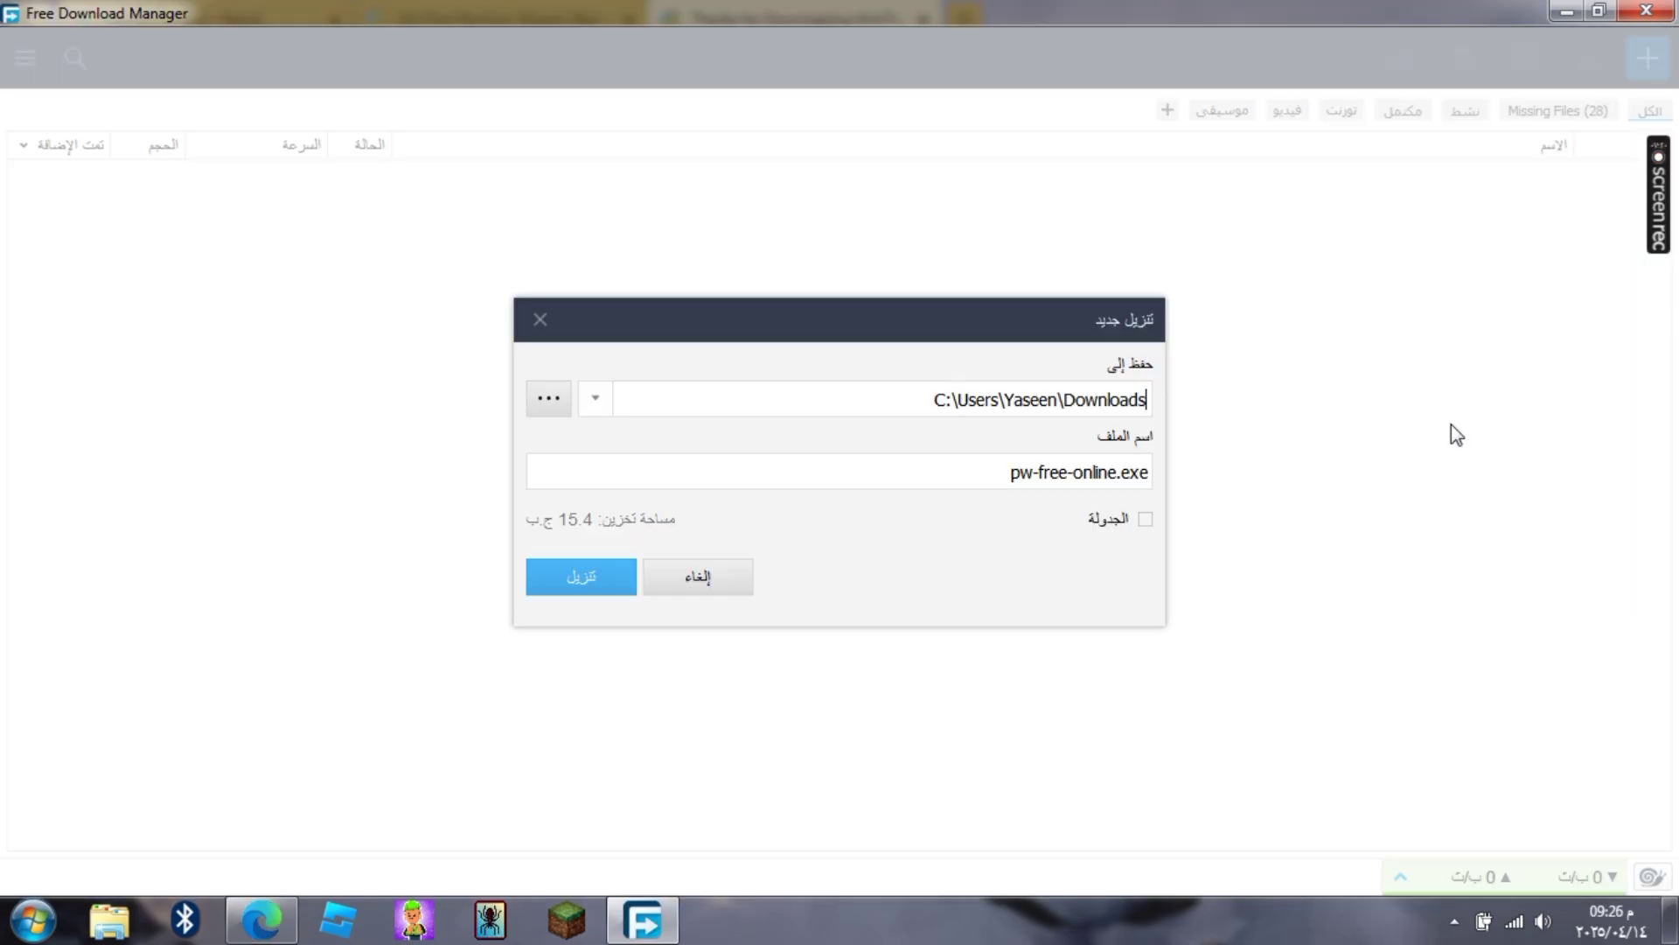
click(575, 586)
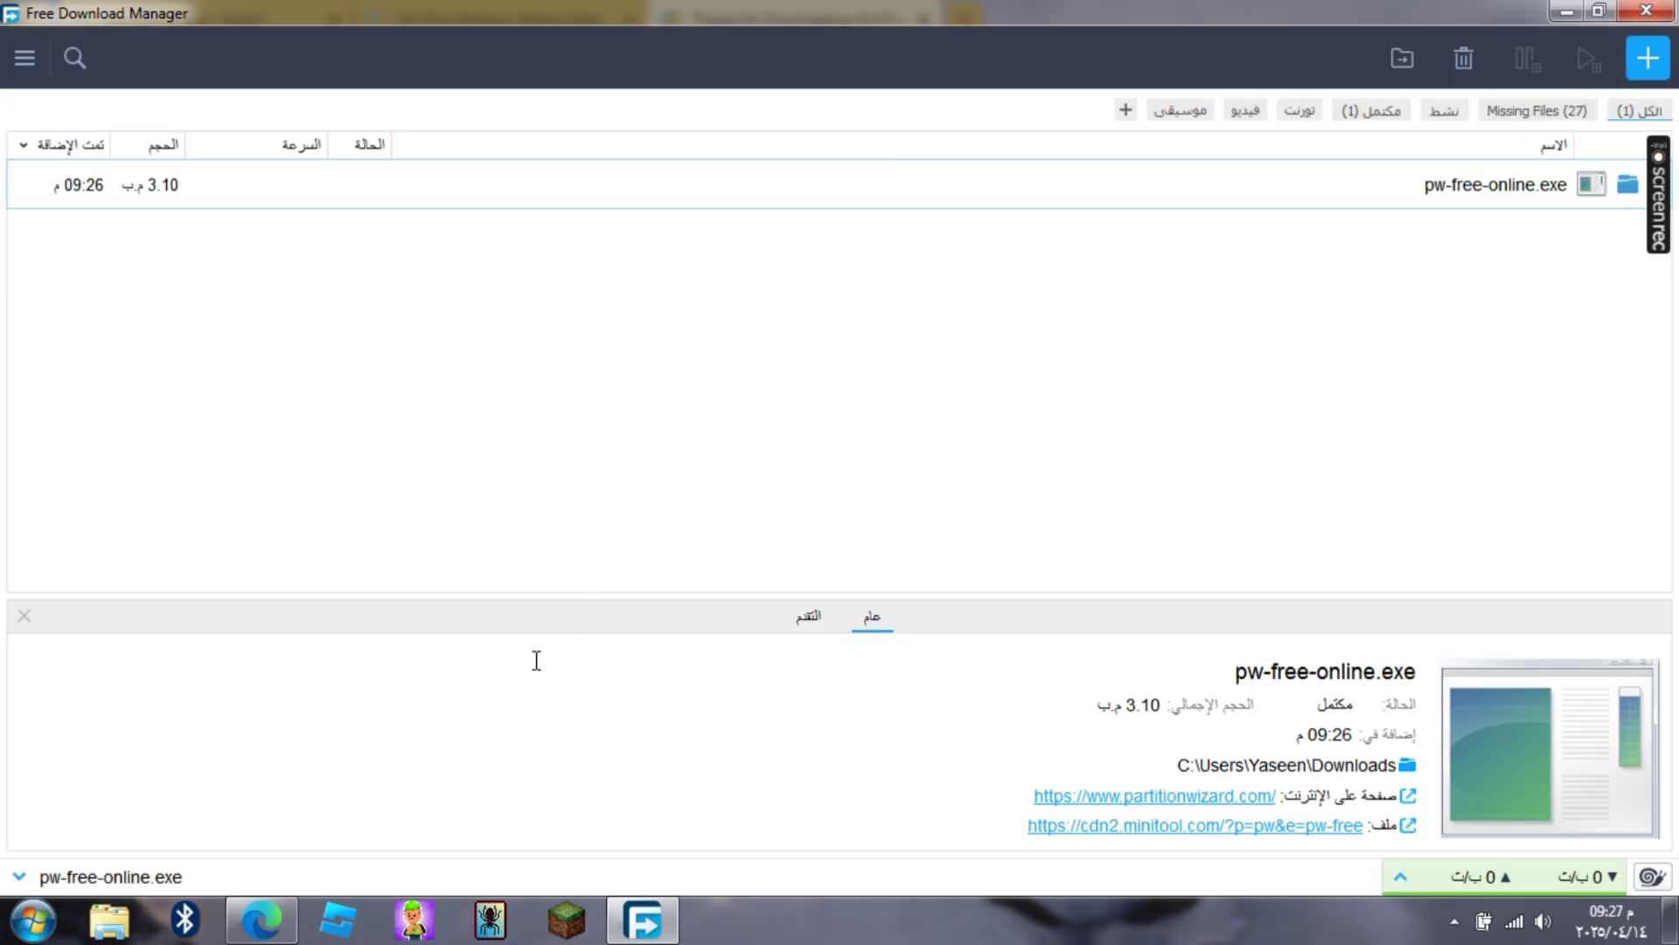
- Close Free Download Manager and the web browser
click(1657, 9)
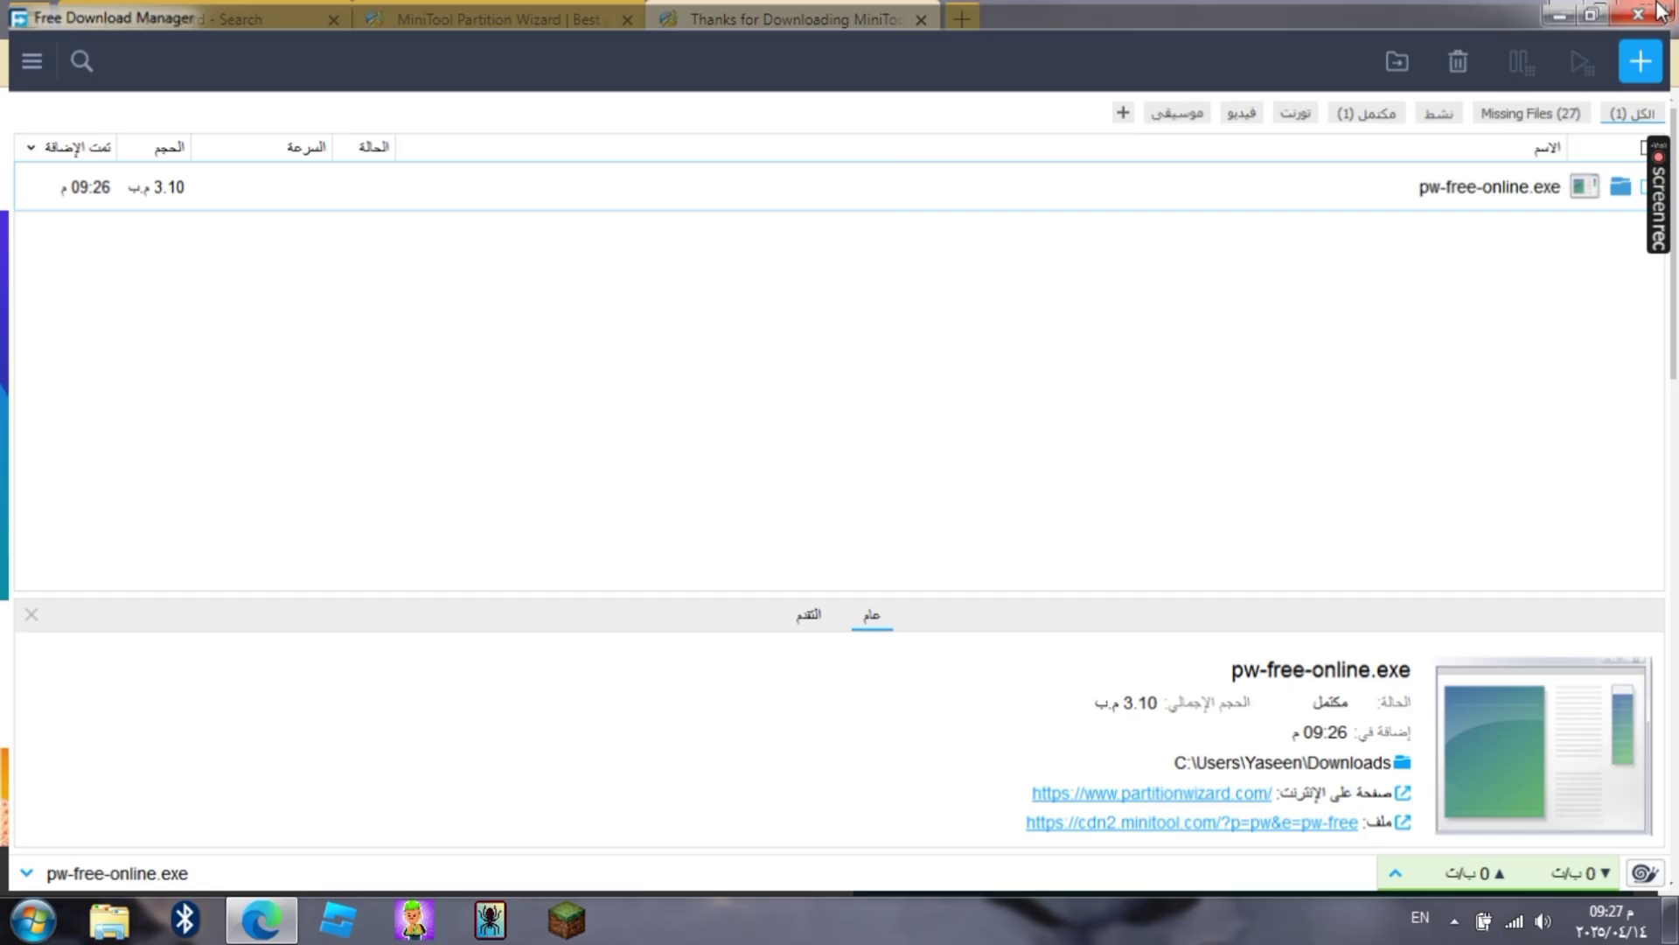
click(1662, 10)
click(1646, 12)
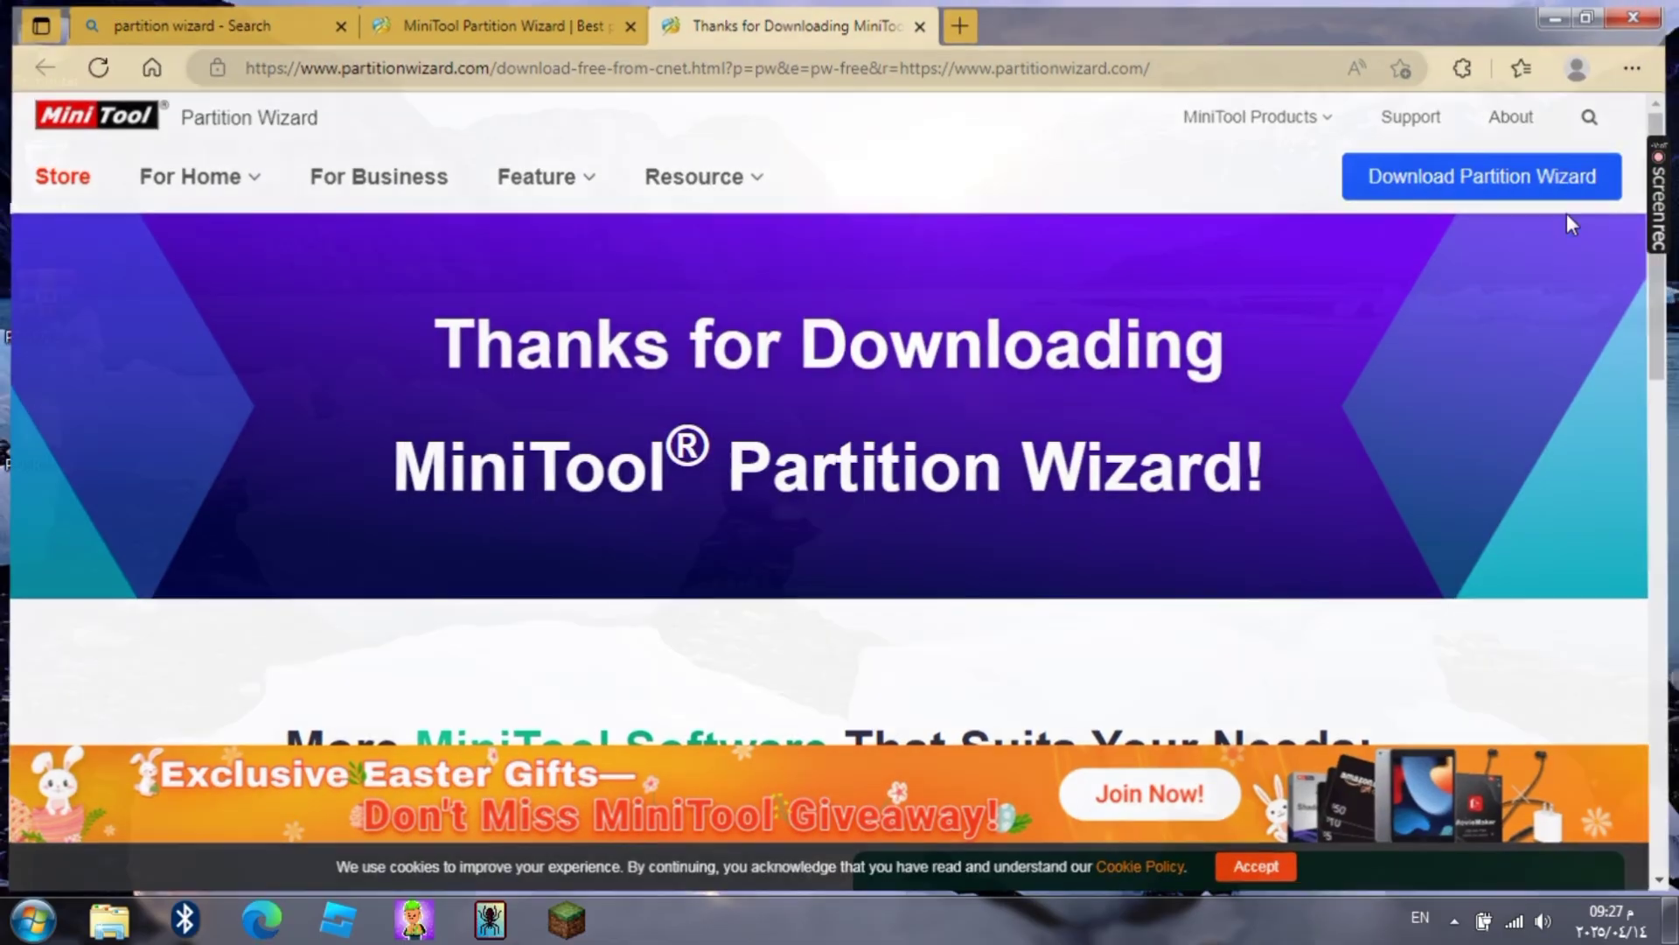
- Install the free edition of MiniTool Partition Wizard without ShadowMaker Free or the Customer Experience Improvement Program, and launch it on finishing
click(28, 47)
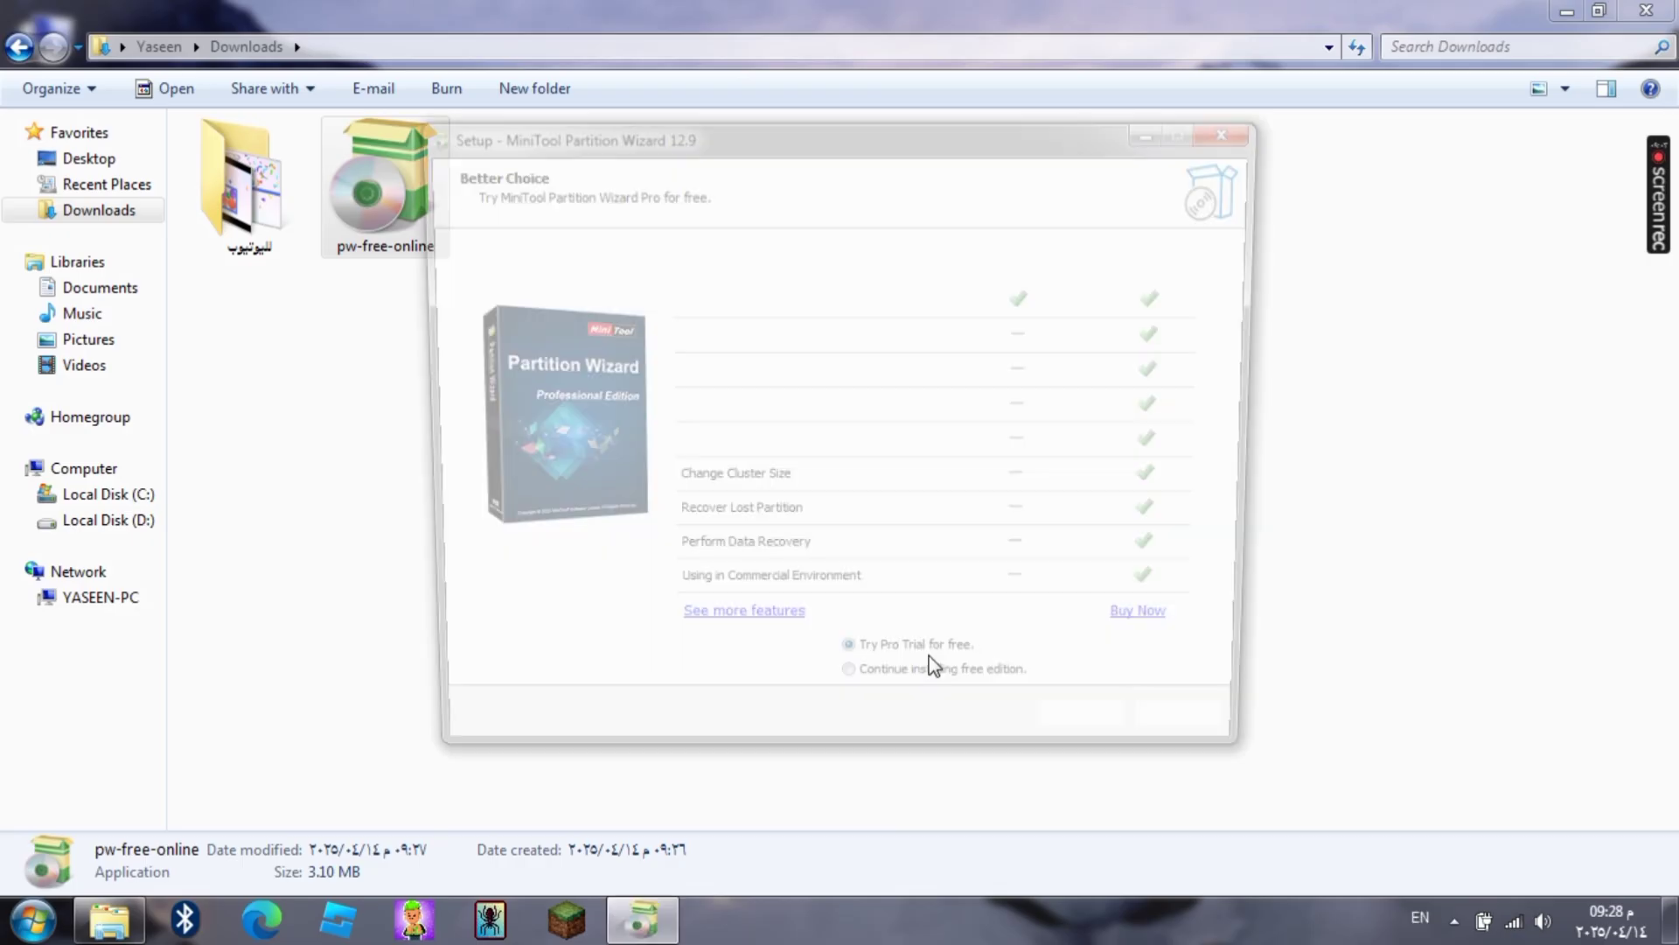
click(937, 700)
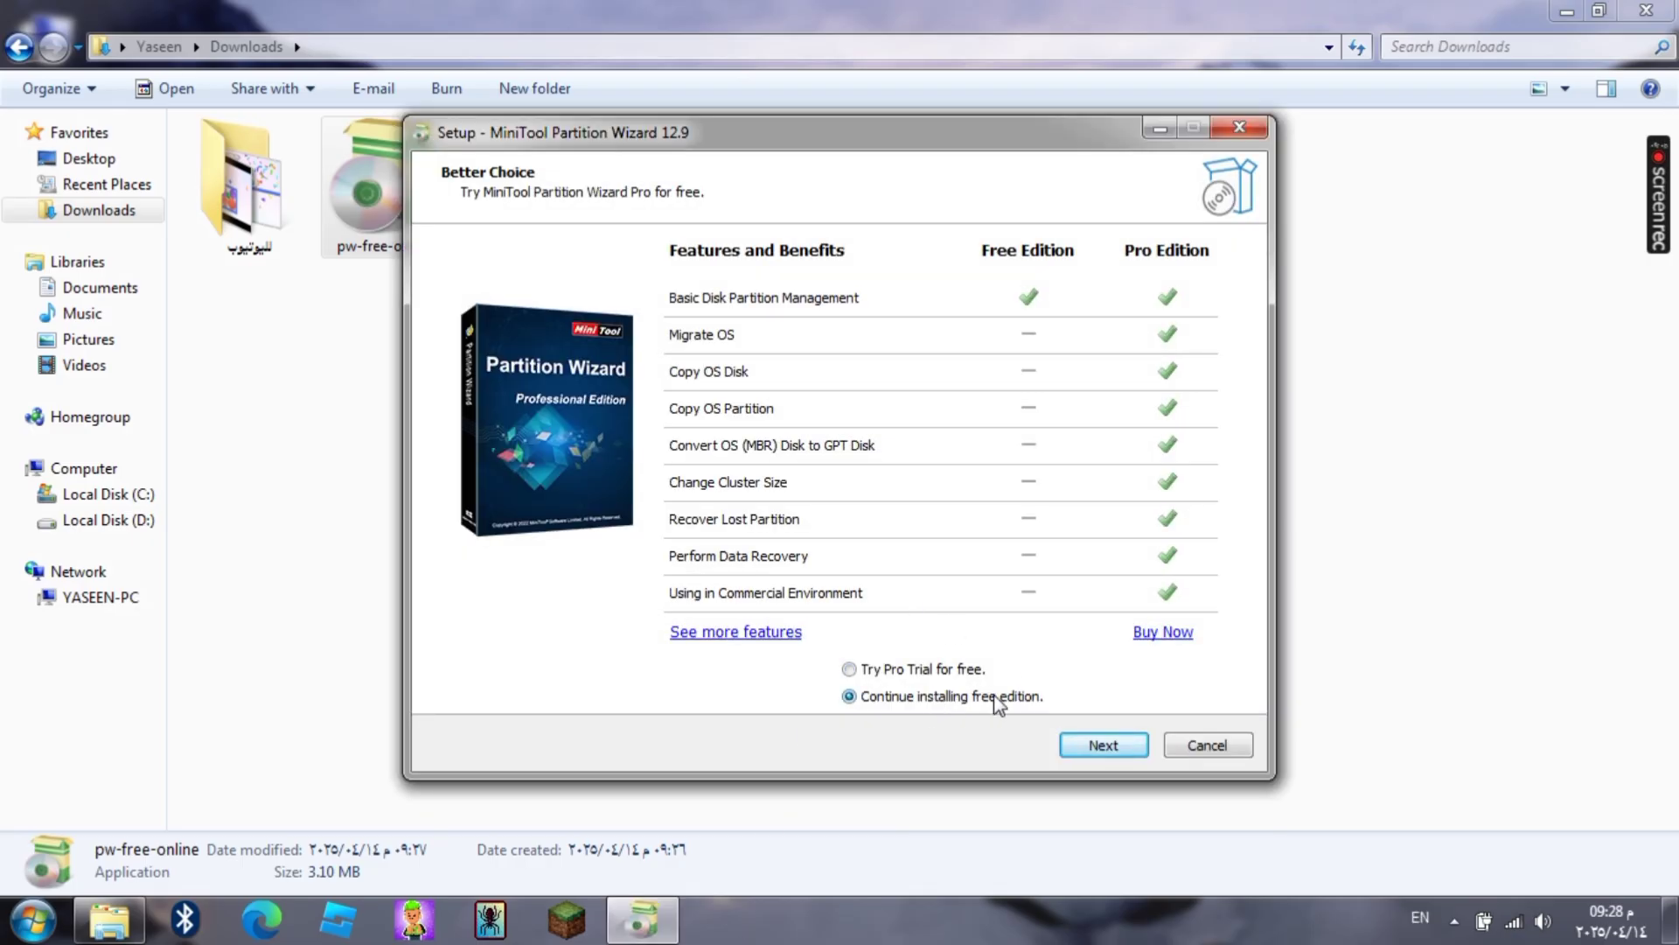
click(1103, 745)
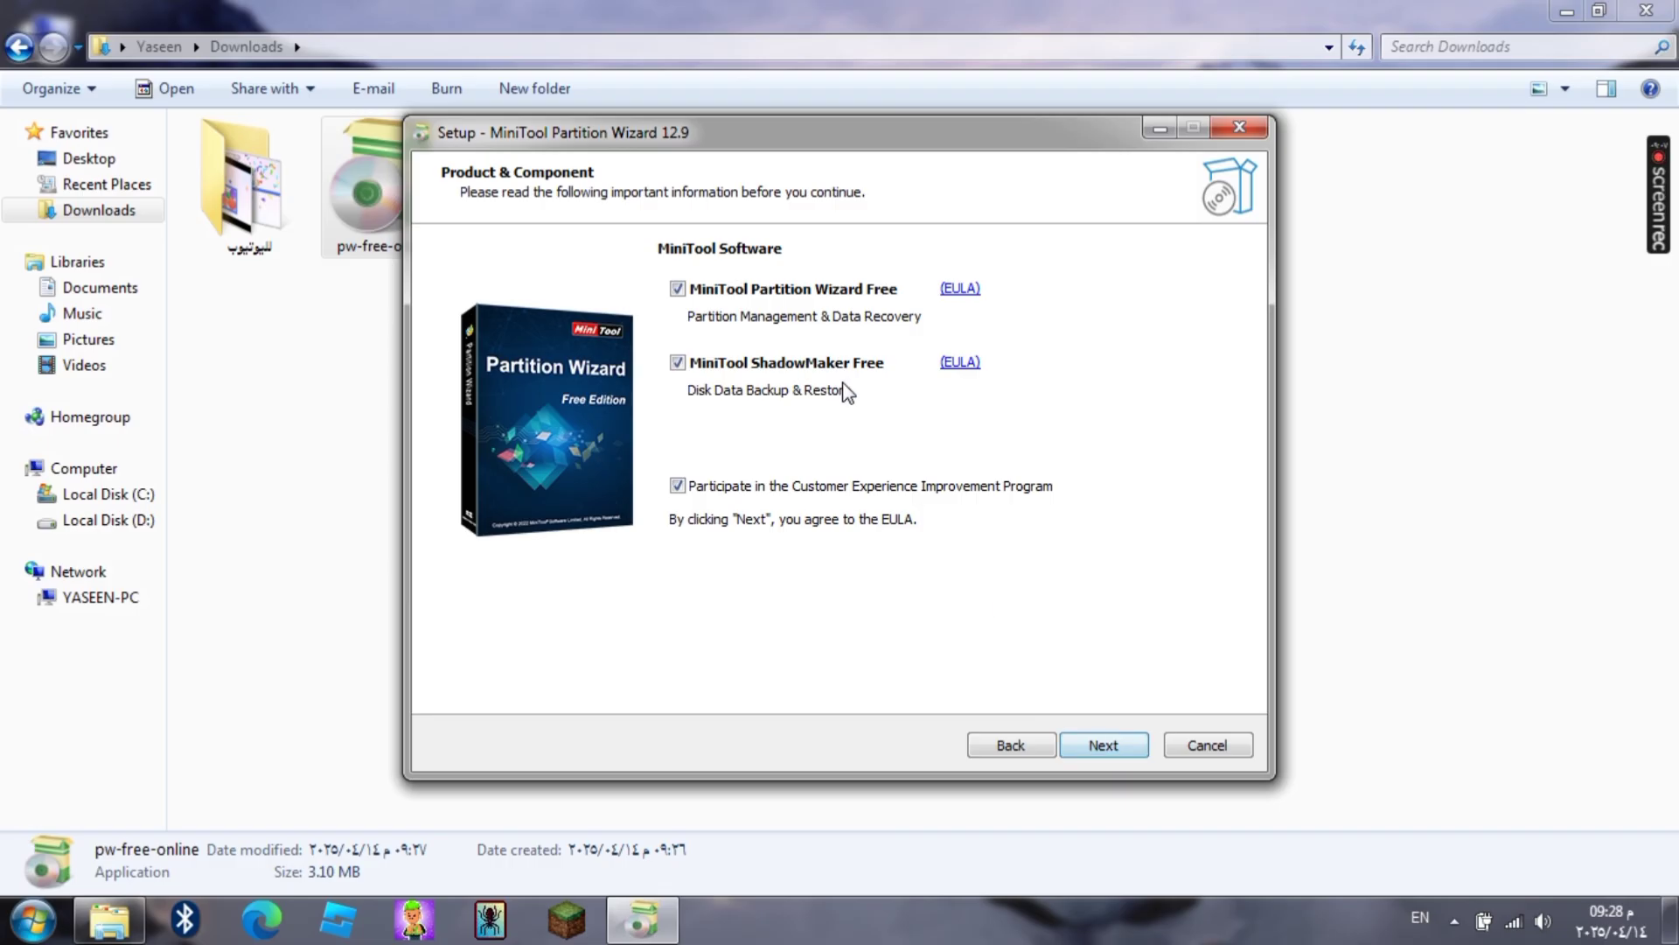
click(832, 367)
click(814, 487)
click(1139, 749)
click(1137, 748)
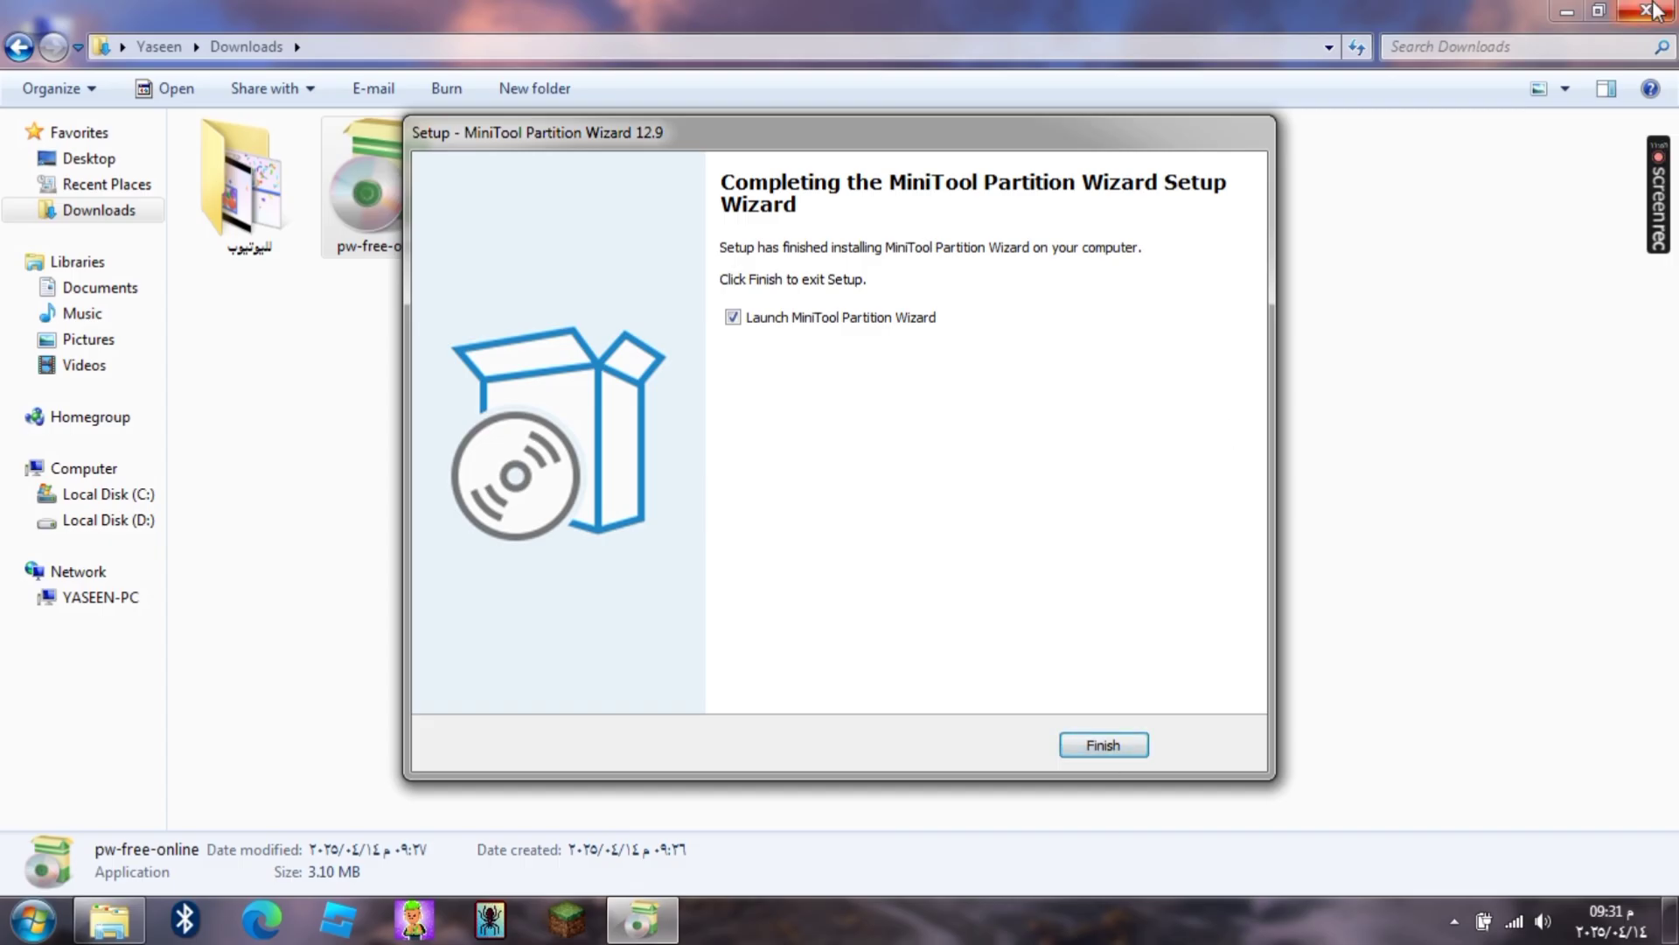
click(1104, 746)
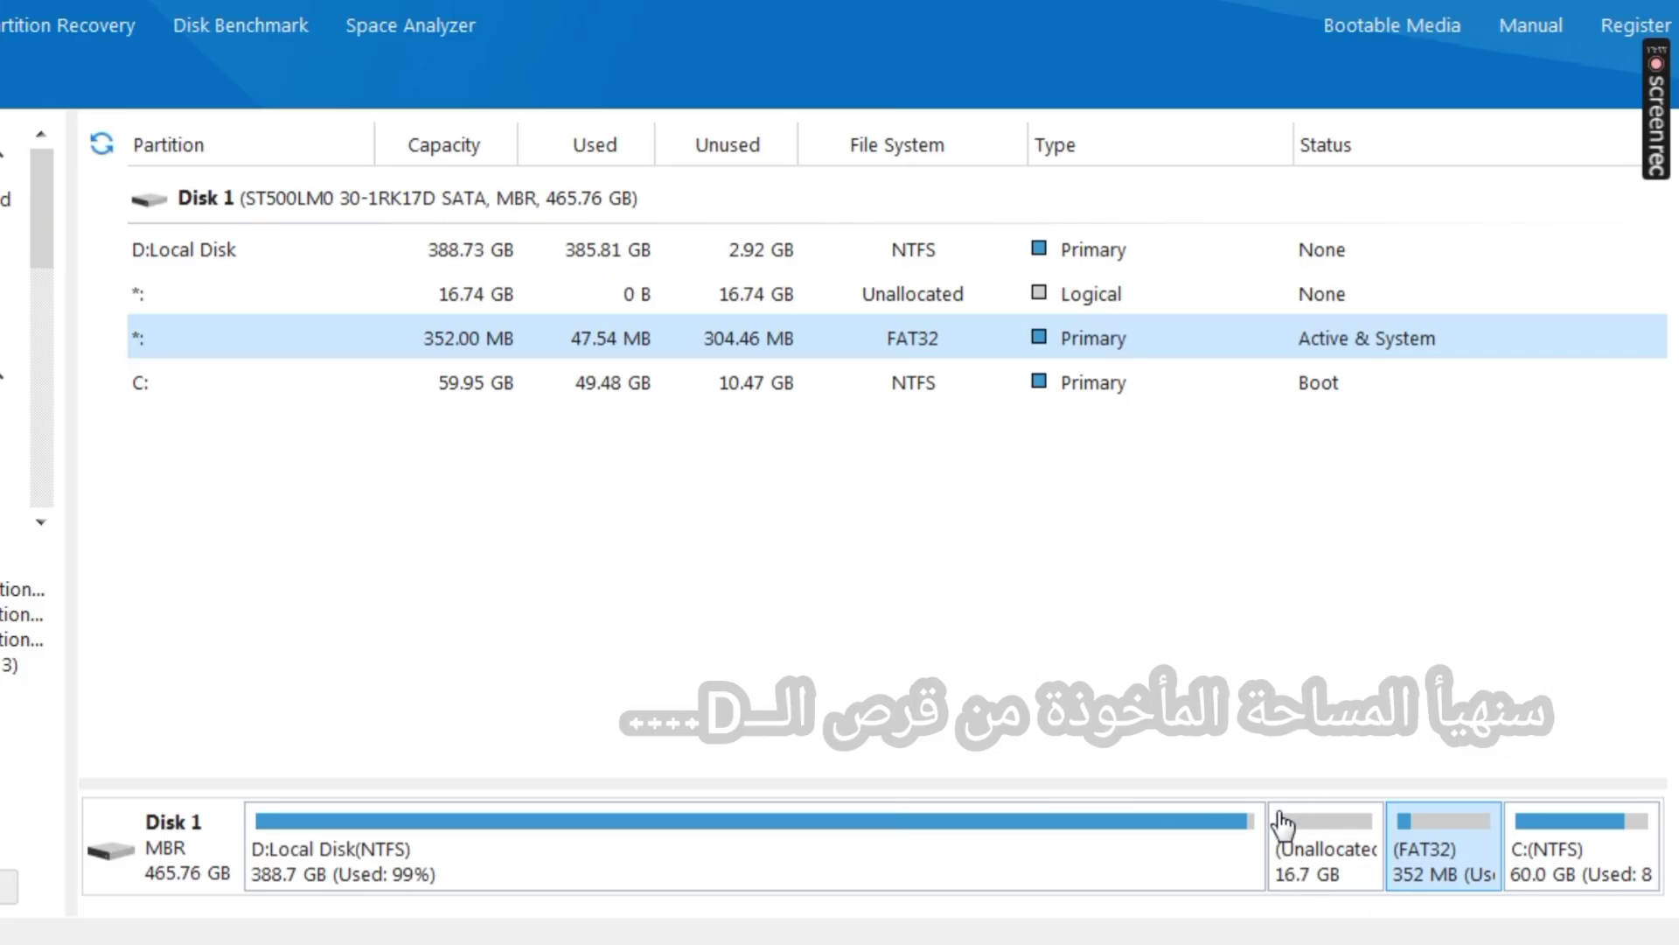
- Create a primary Ext4 partition of 16.74 GB in the unallocated space next to drive D:
right_click(1308, 844)
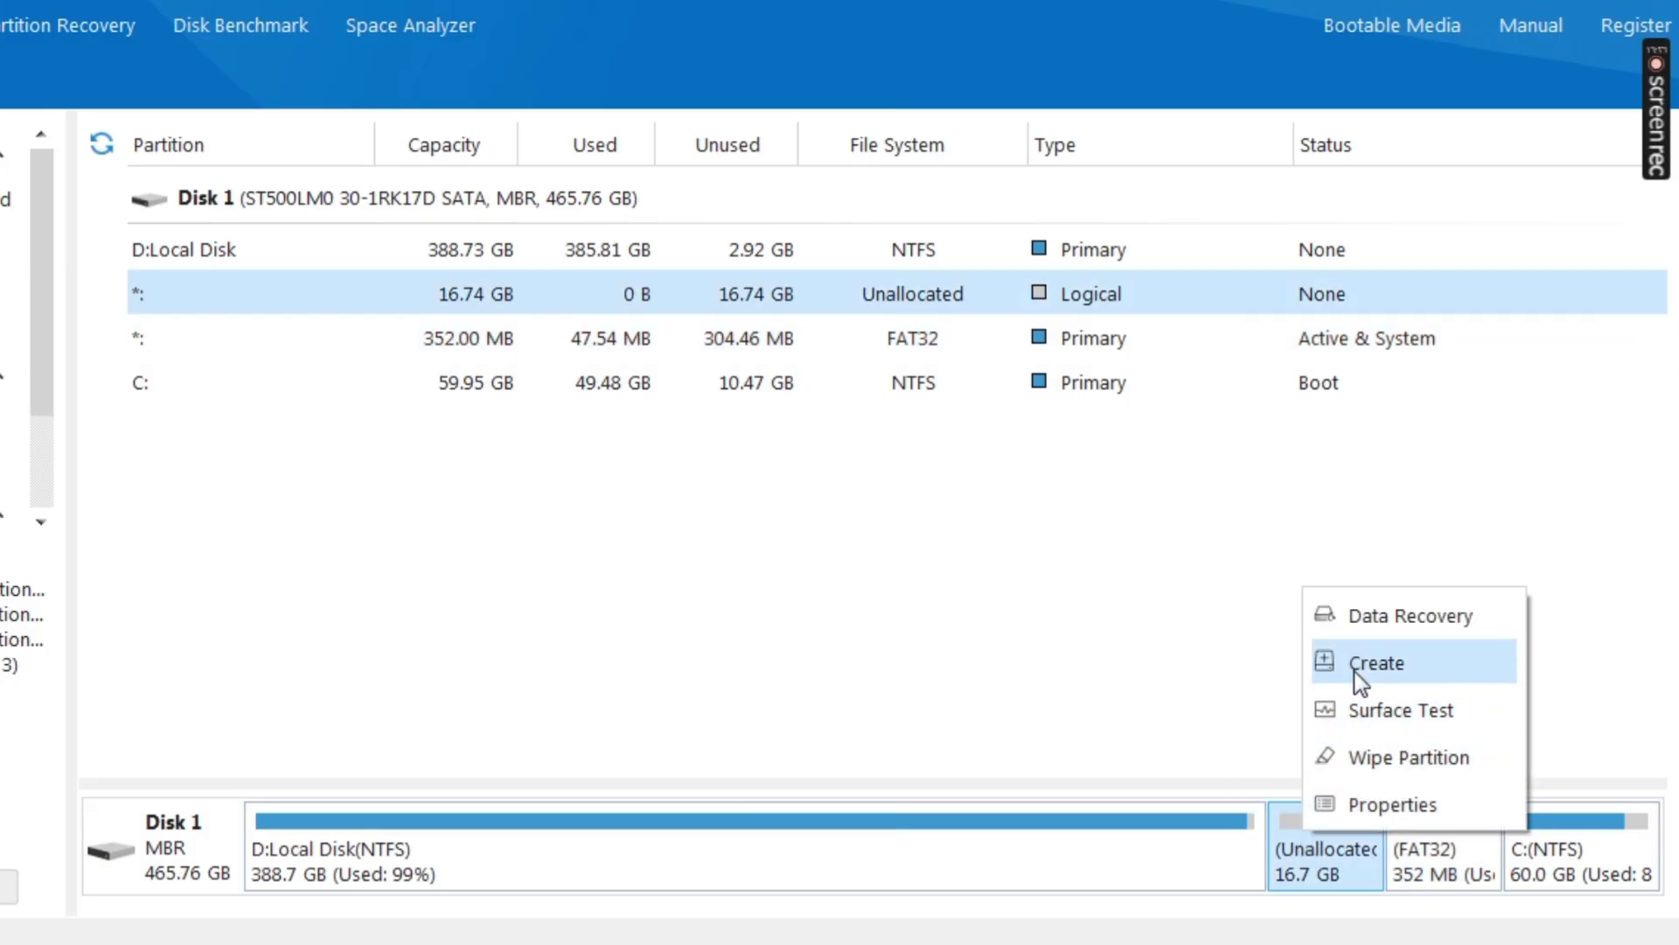
click(1375, 664)
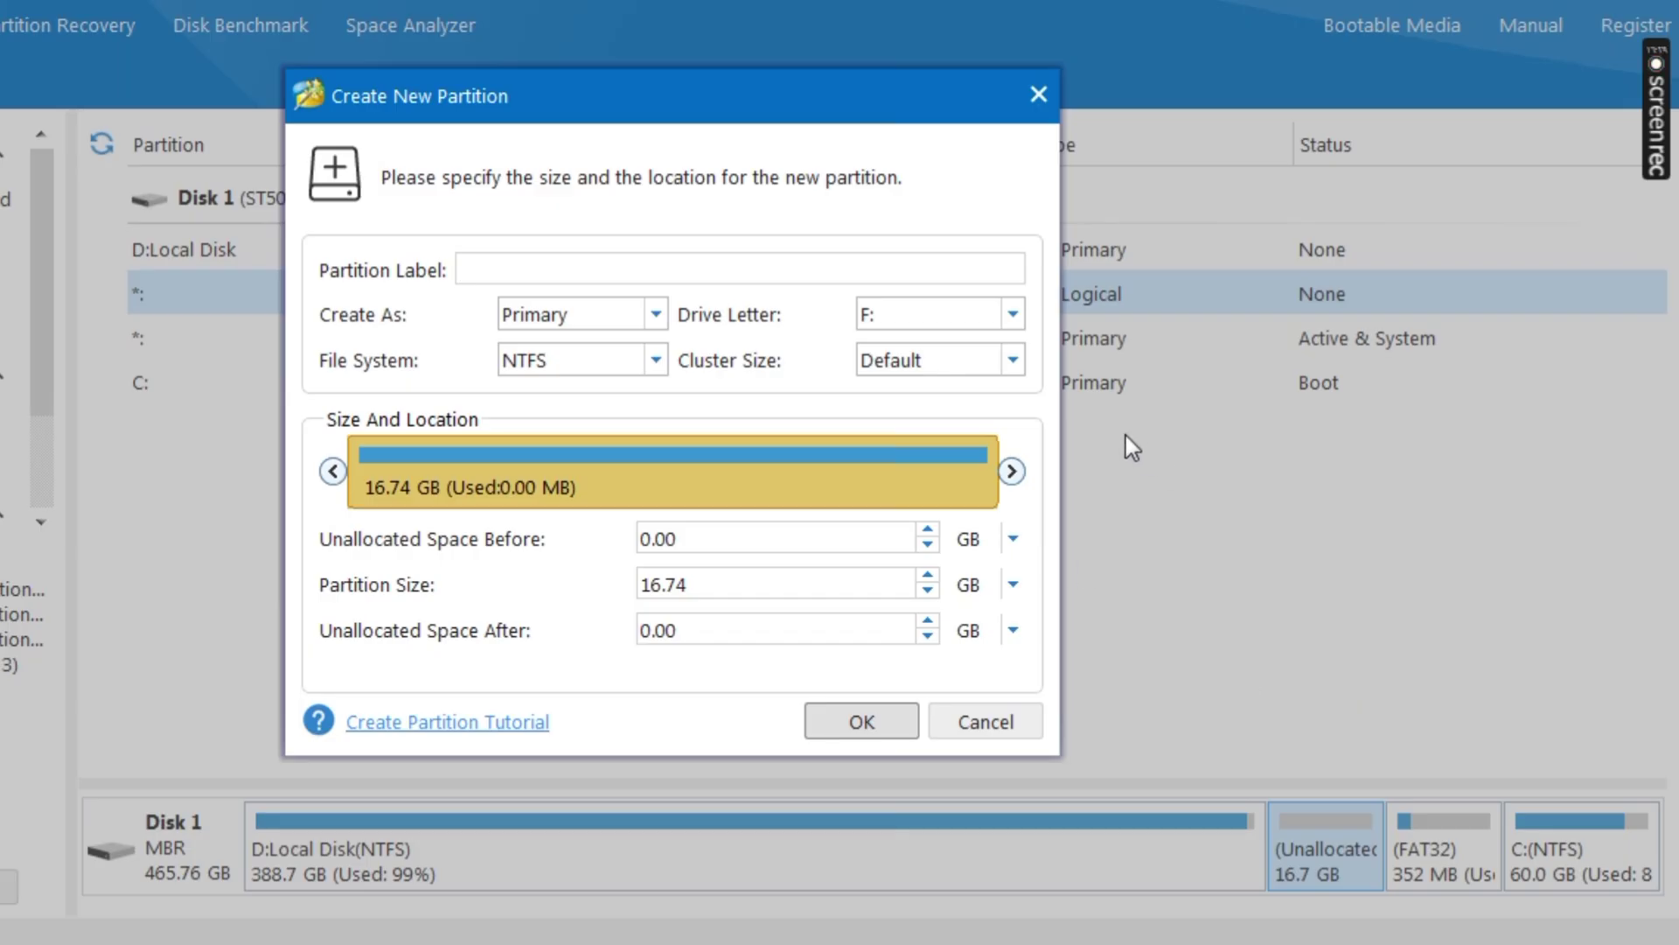
click(612, 366)
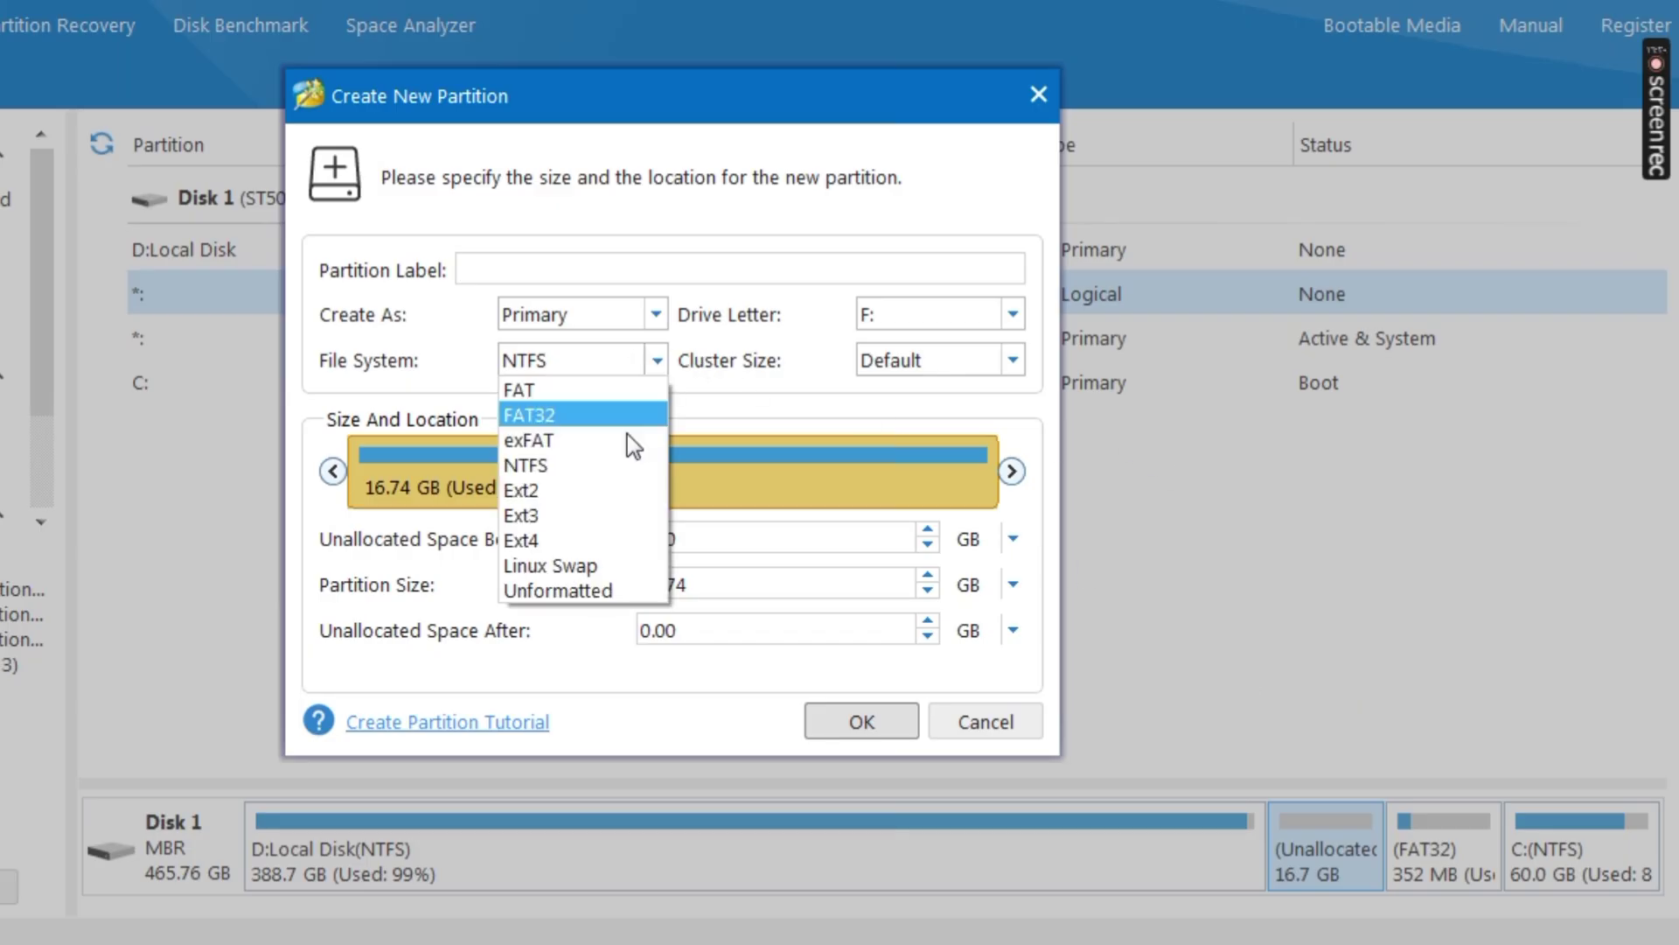
click(615, 542)
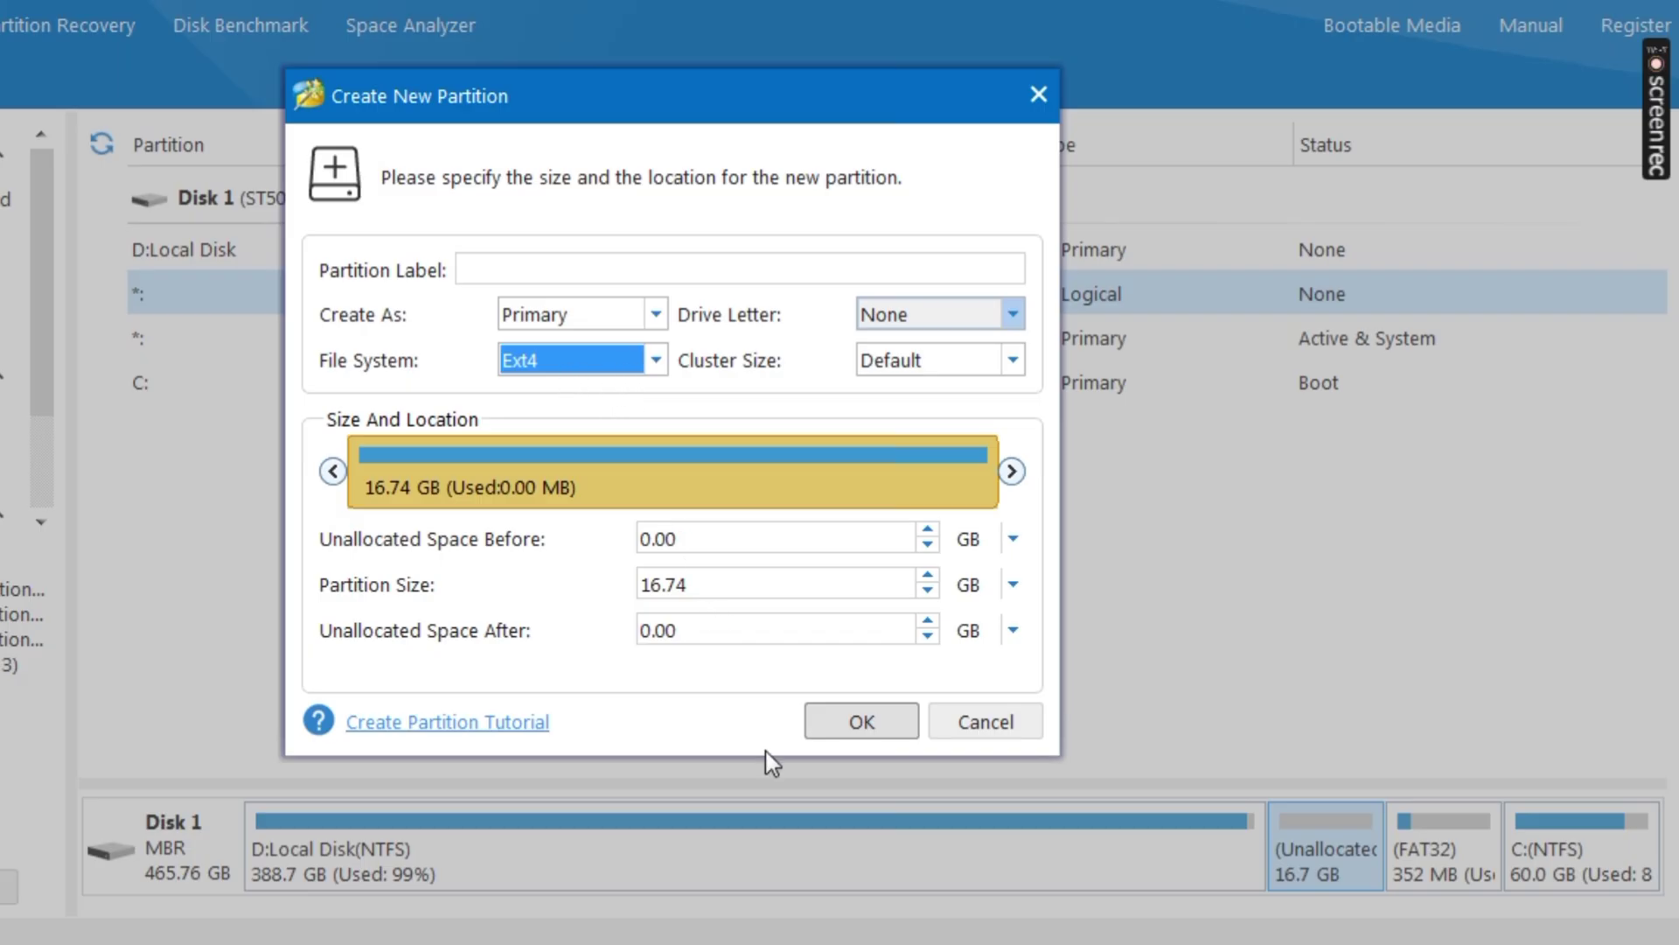
click(863, 722)
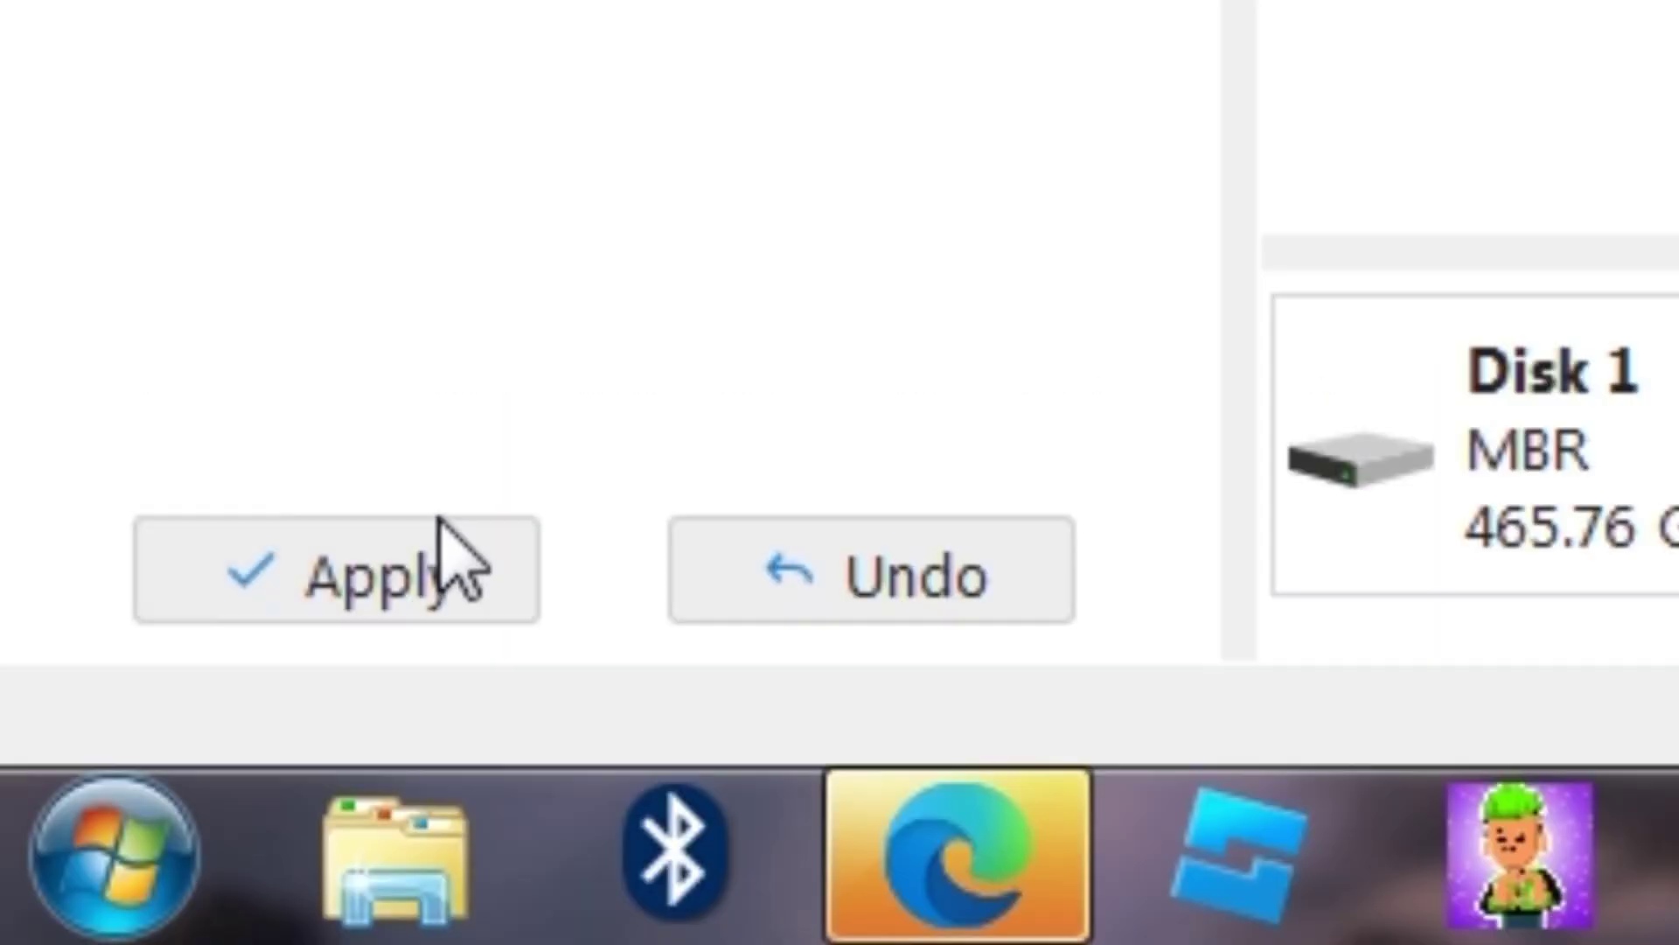
- Apply the pending partition changes and restart the PC so the remaining operations run at boot
click(442, 562)
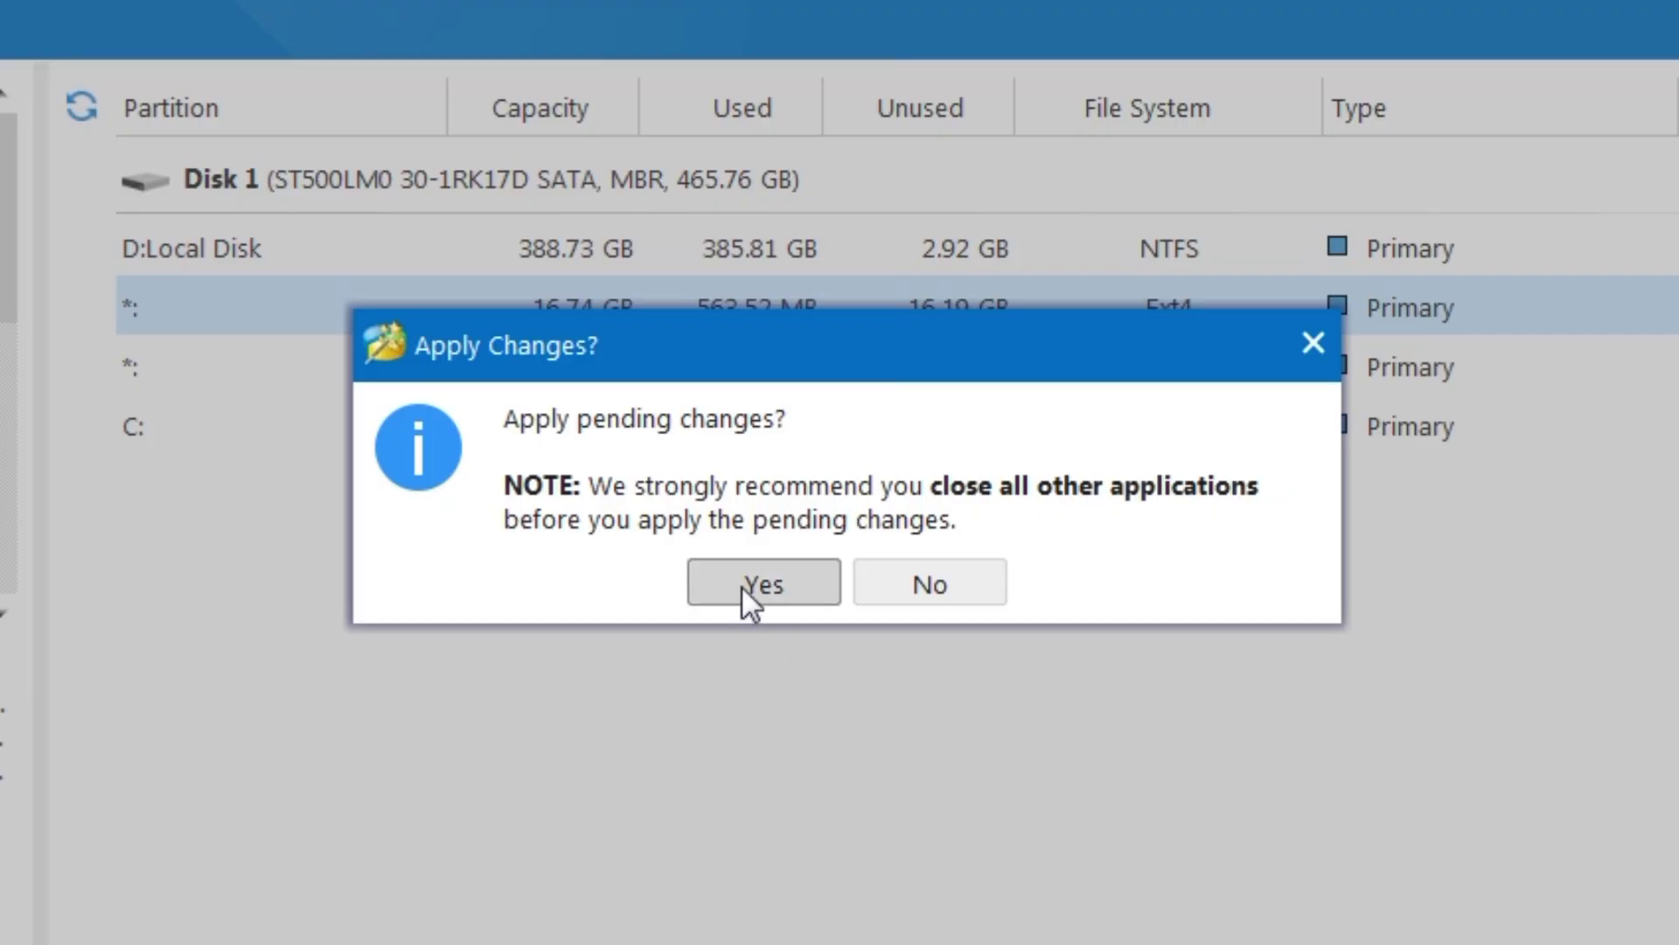
click(777, 584)
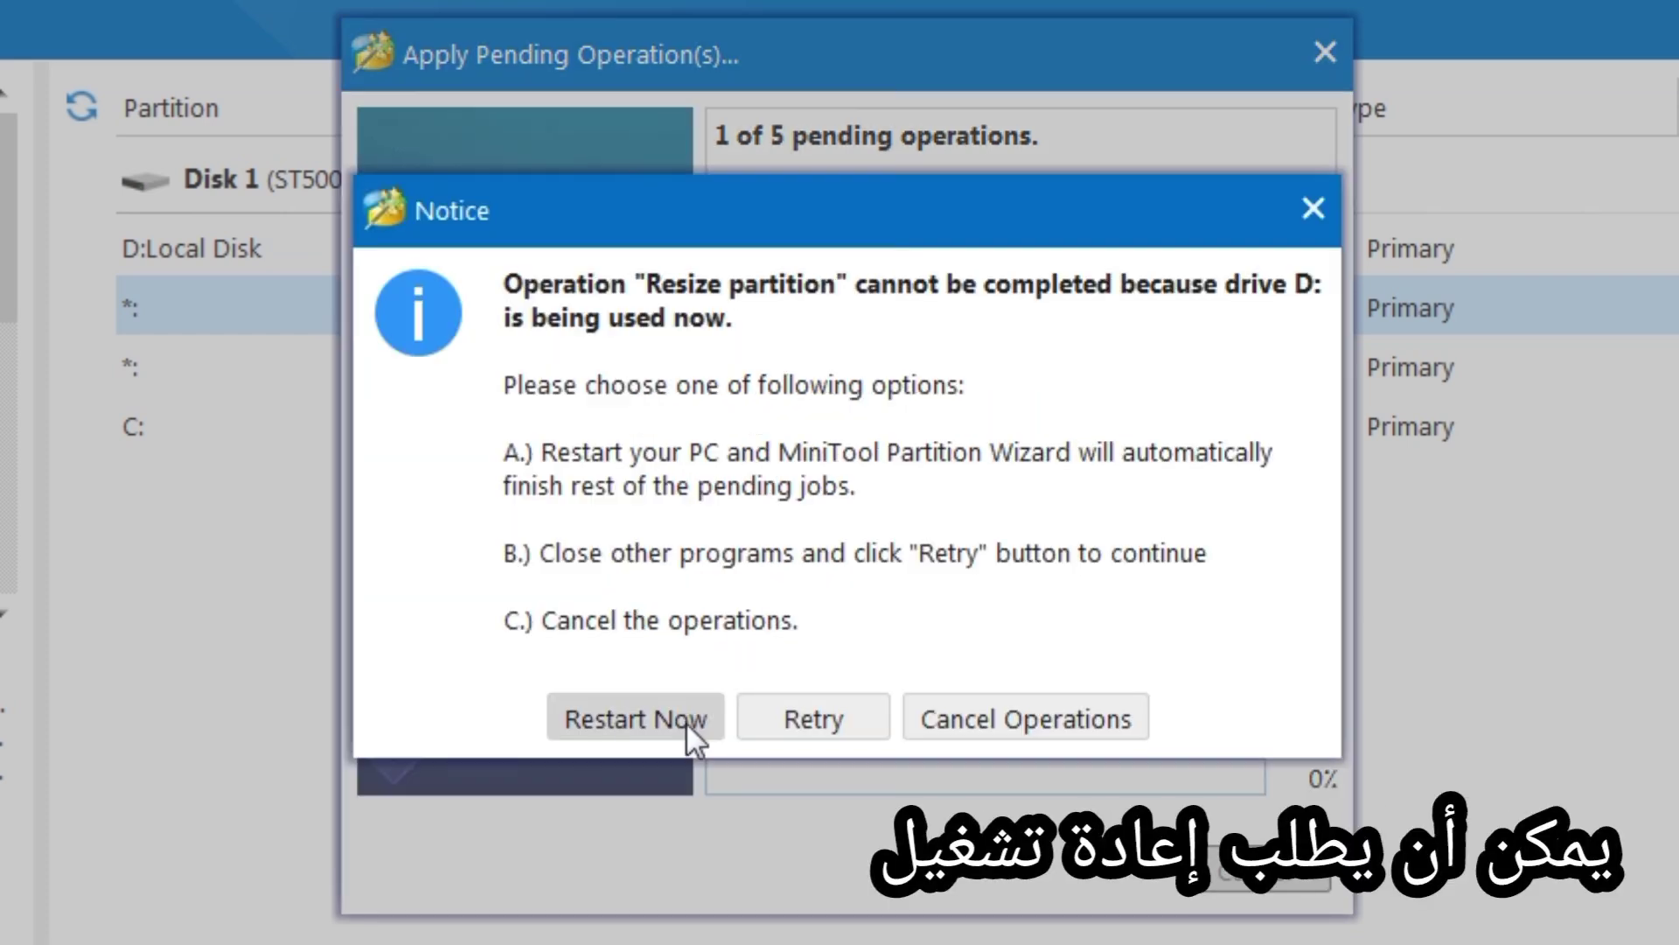
click(686, 721)
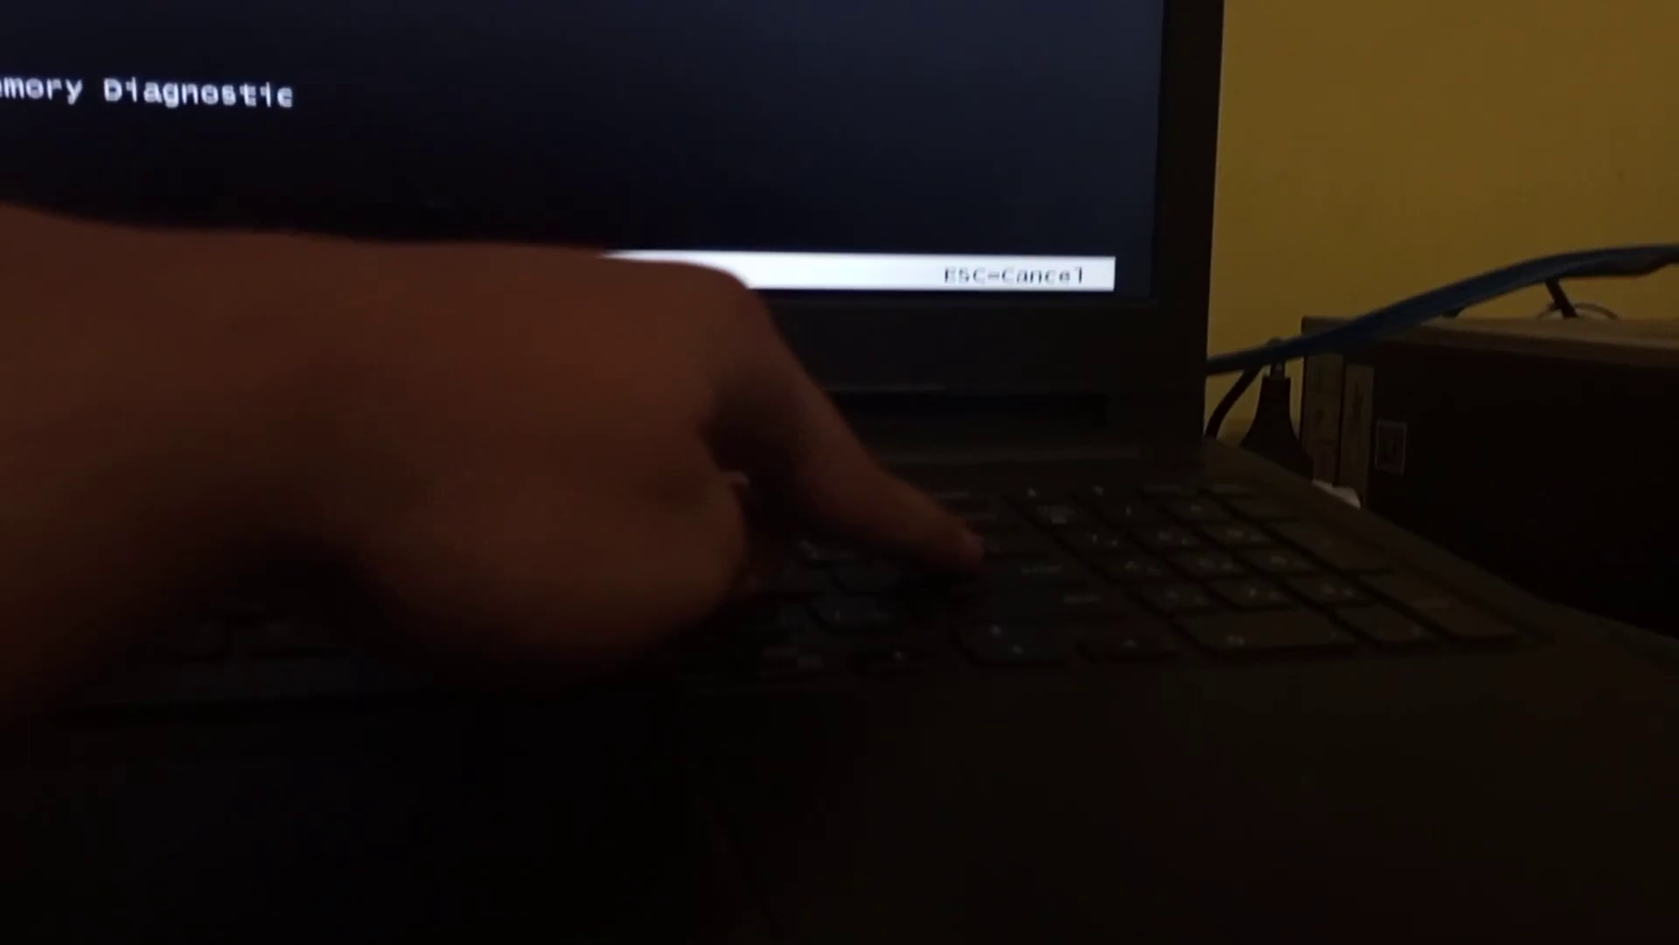
key(Return)
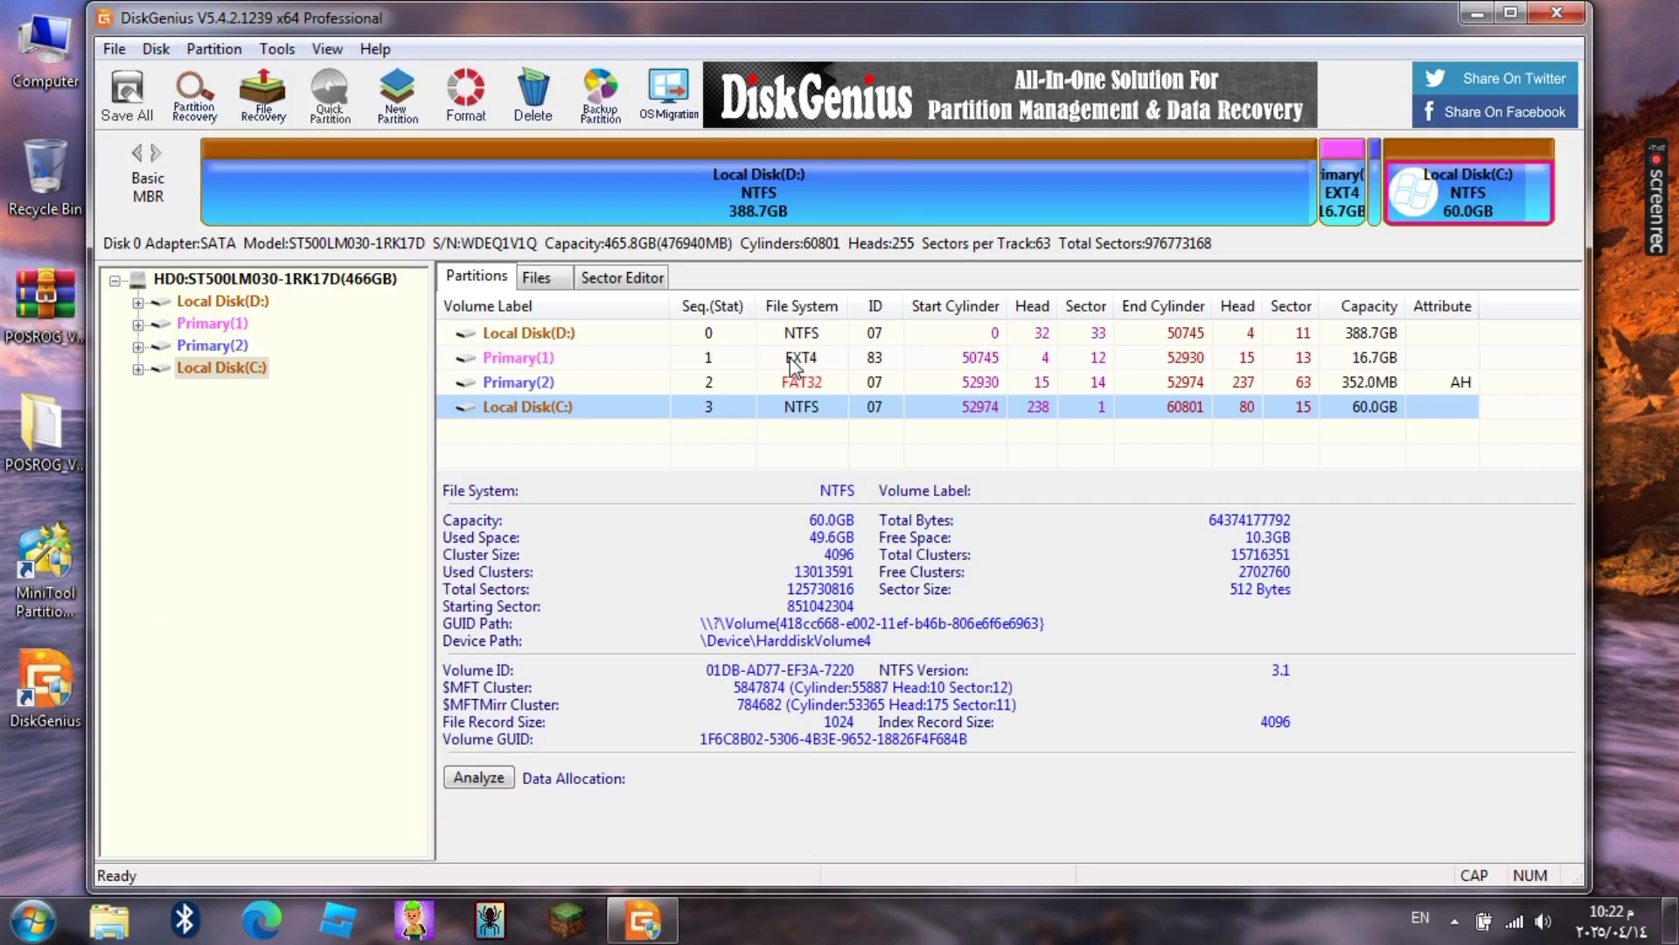
- In DiskGenius, show the files of the EXT4 partition and start a new folder in its root
click(796, 365)
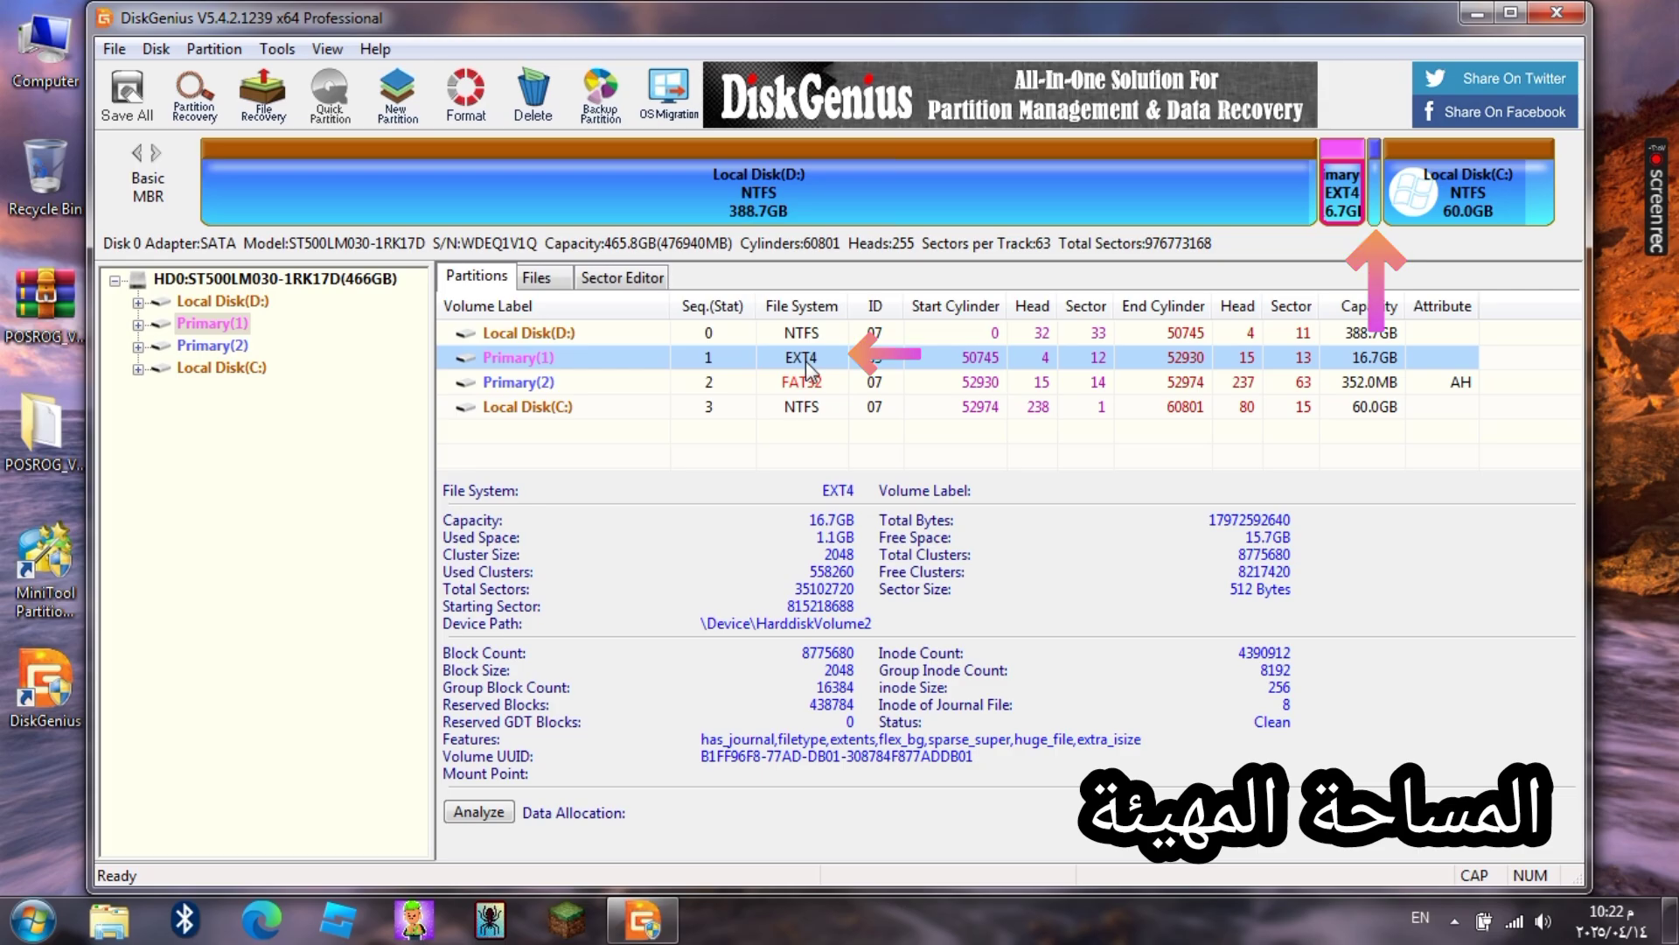
click(537, 278)
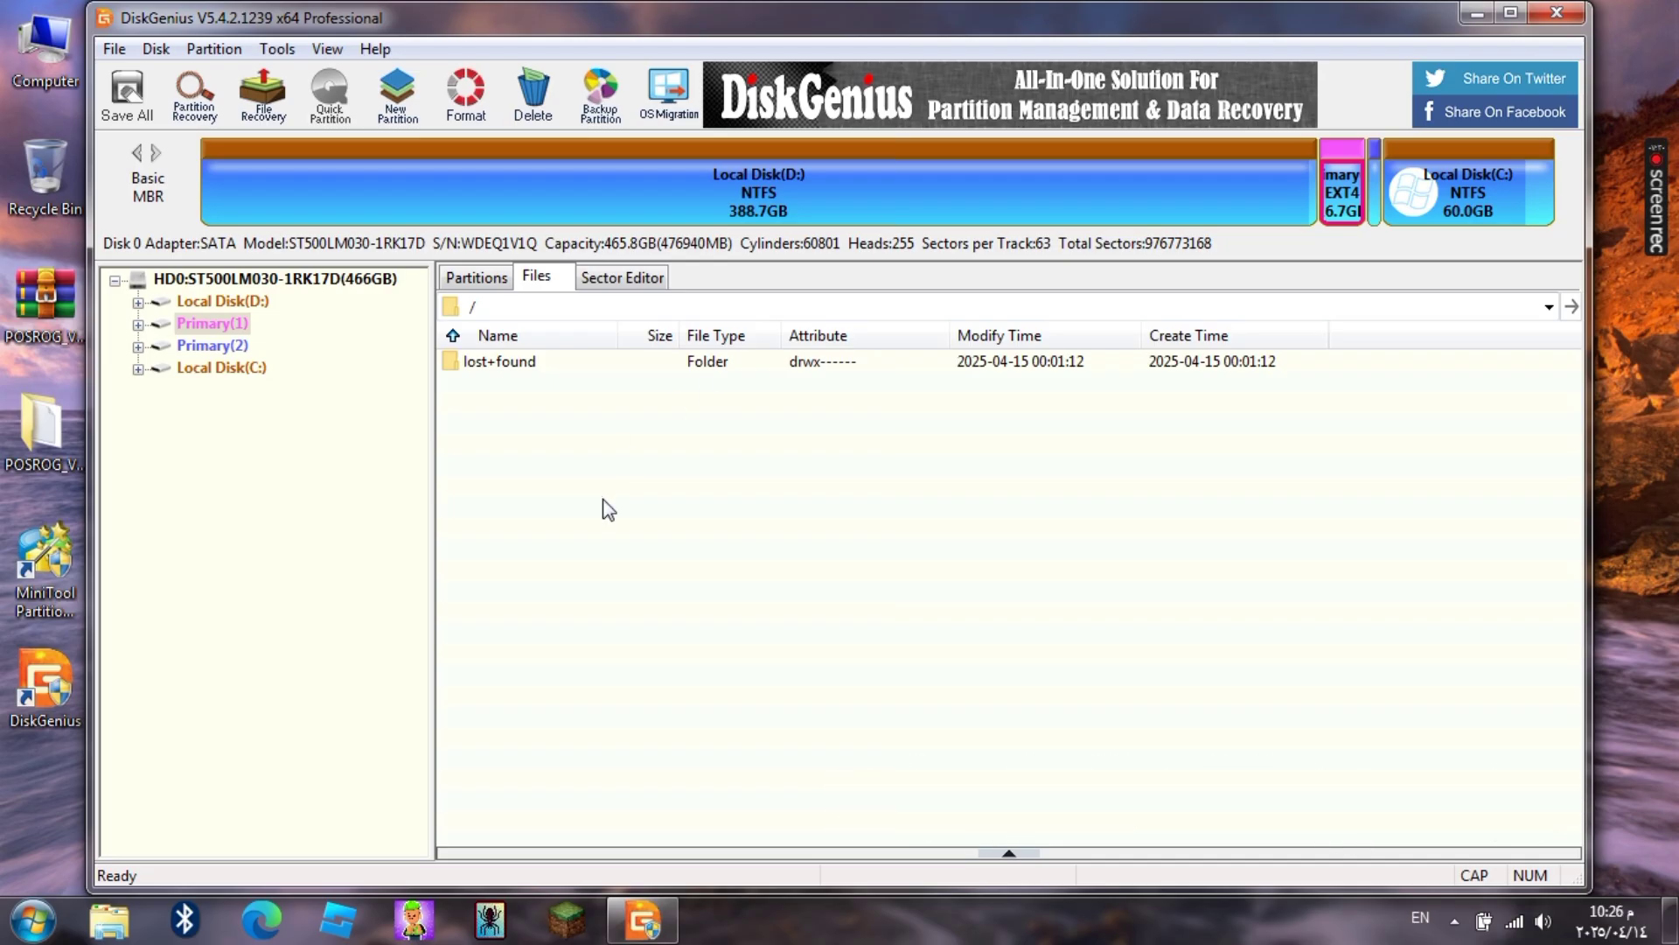
right_click(602, 498)
click(696, 224)
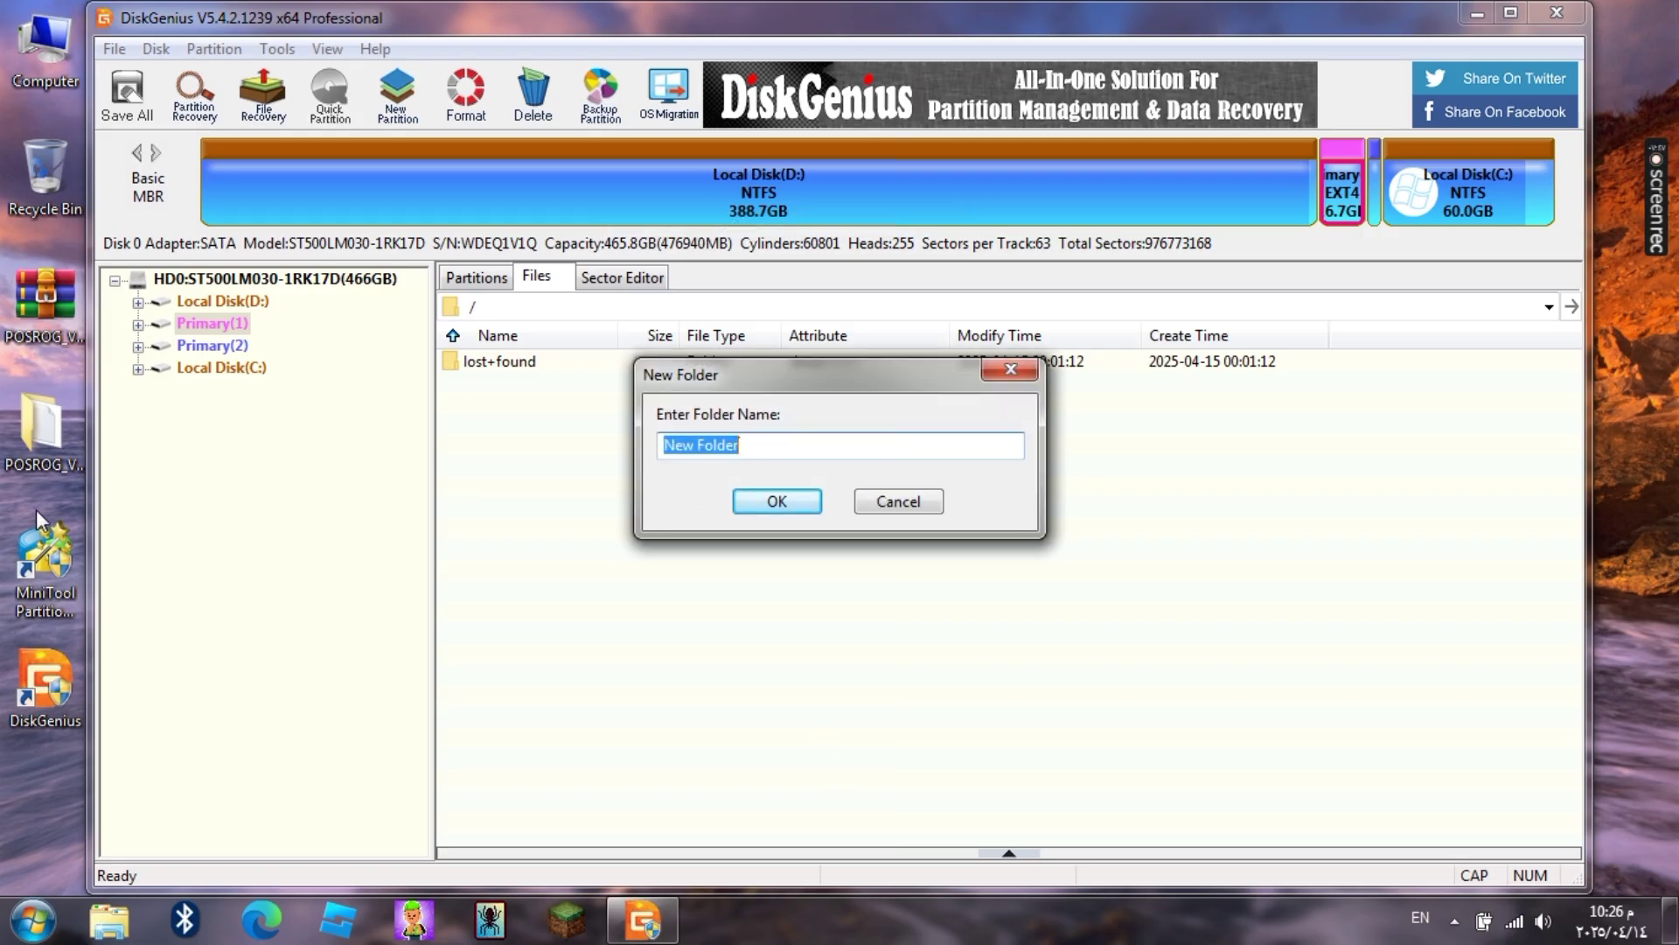
- Copy the folder name "posrog" from the "Read this how to install POSROG" file in the POSROG package folder and close the file
double_click(24, 464)
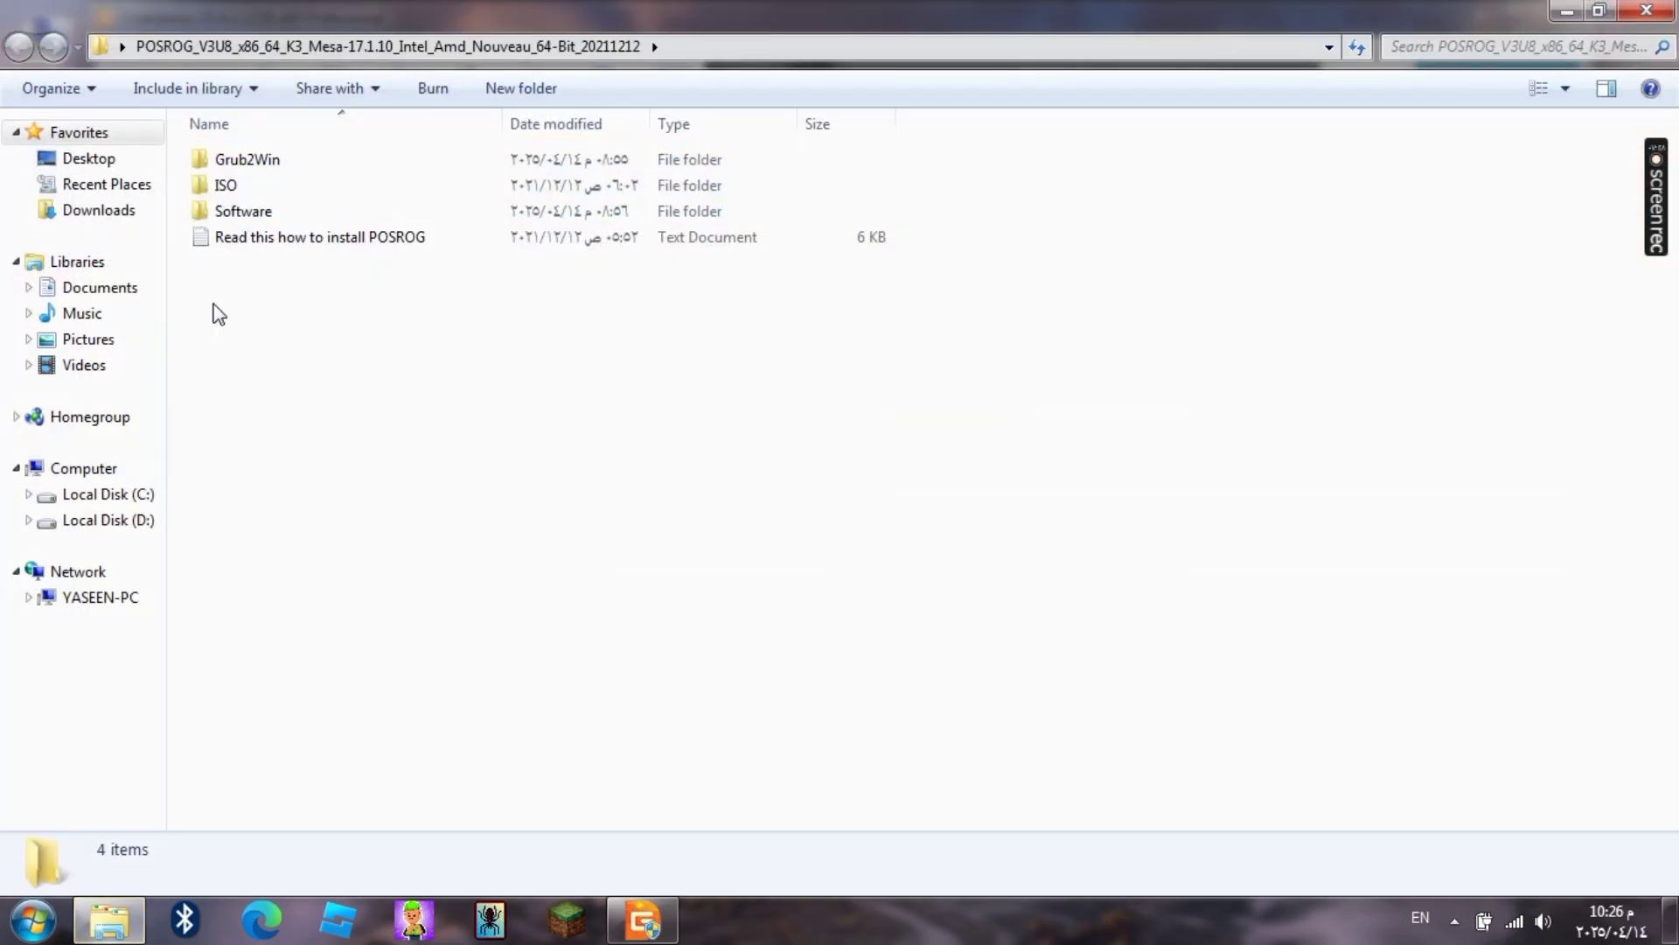
double_click(284, 240)
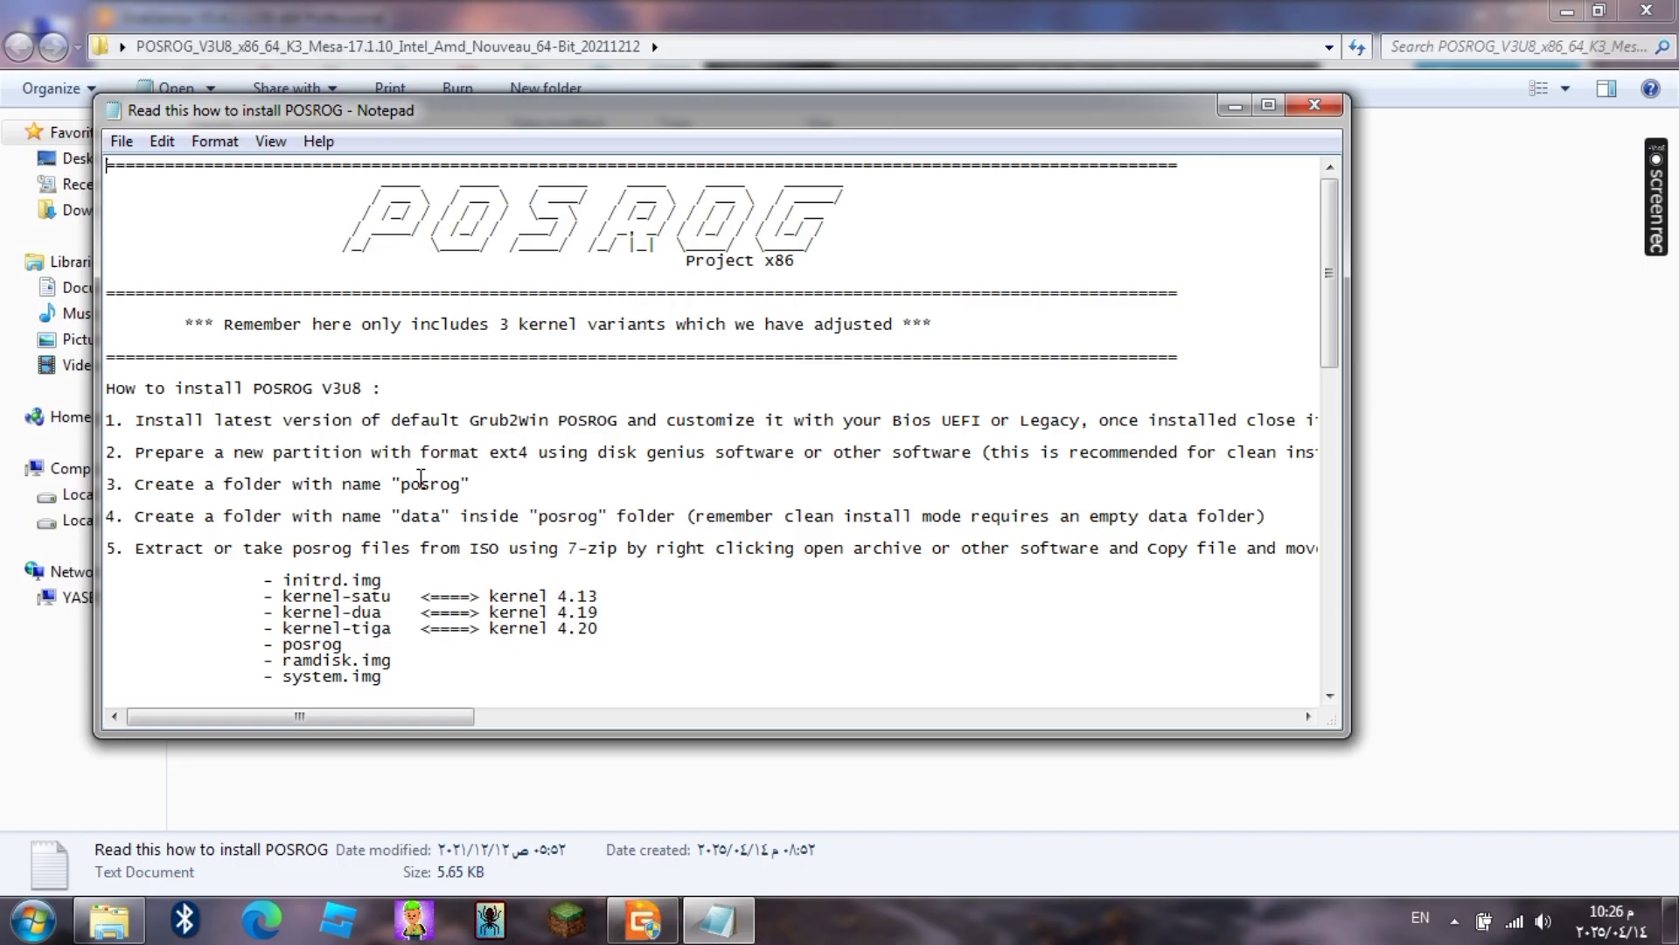
drag(418, 492, 459, 484)
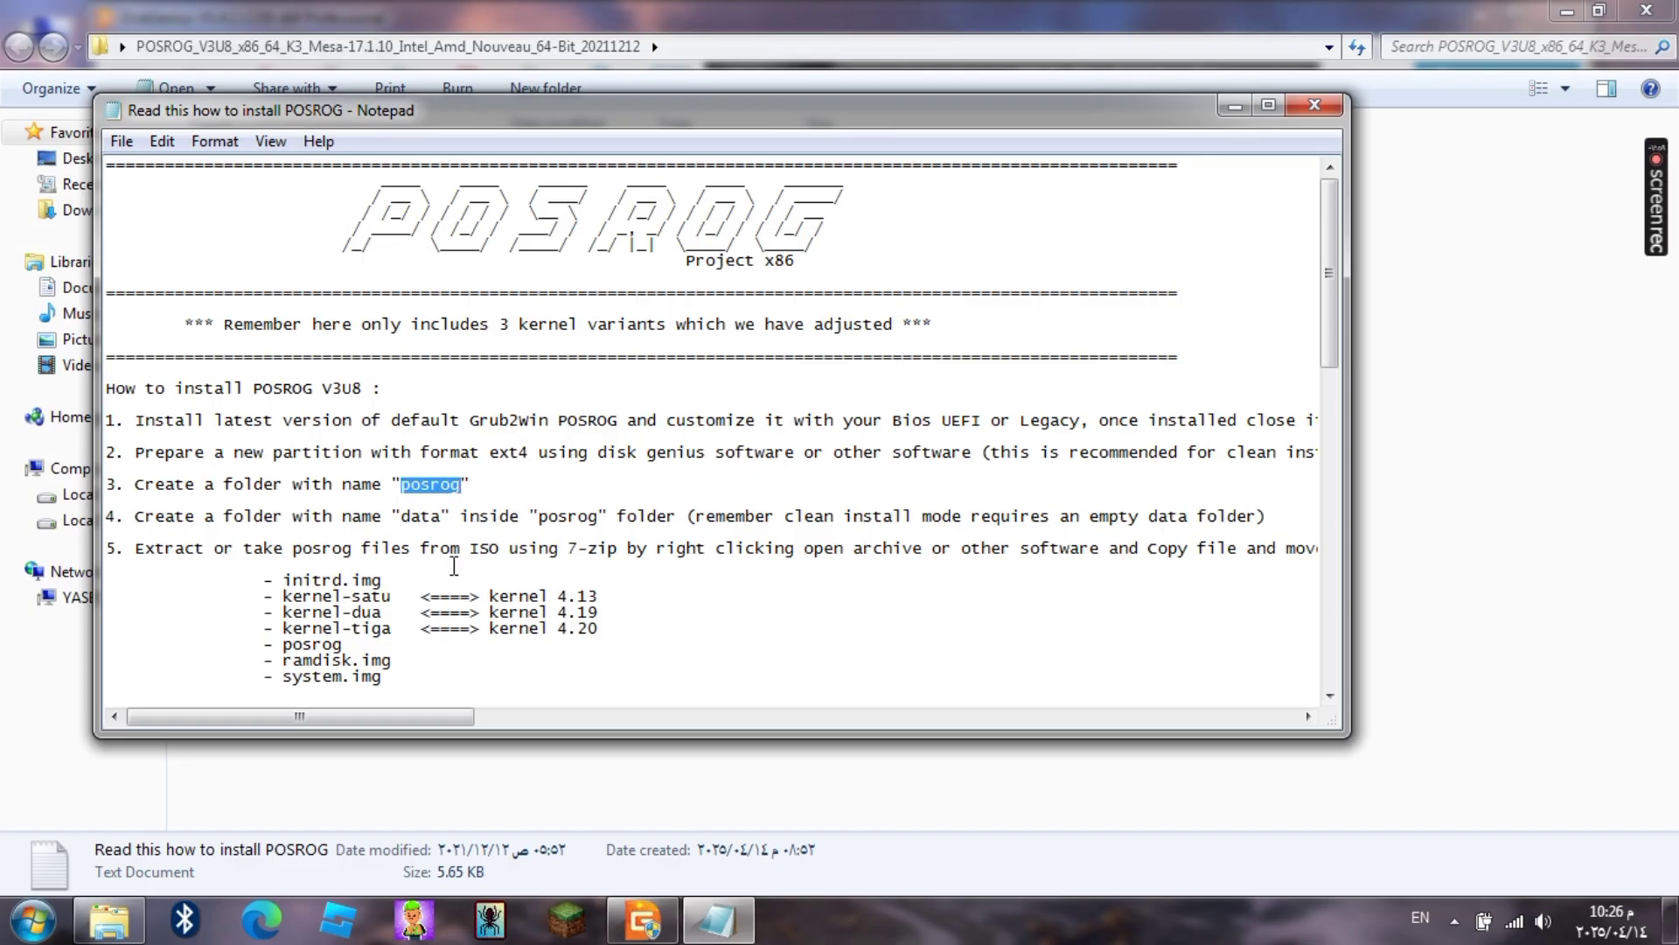
right_click(431, 491)
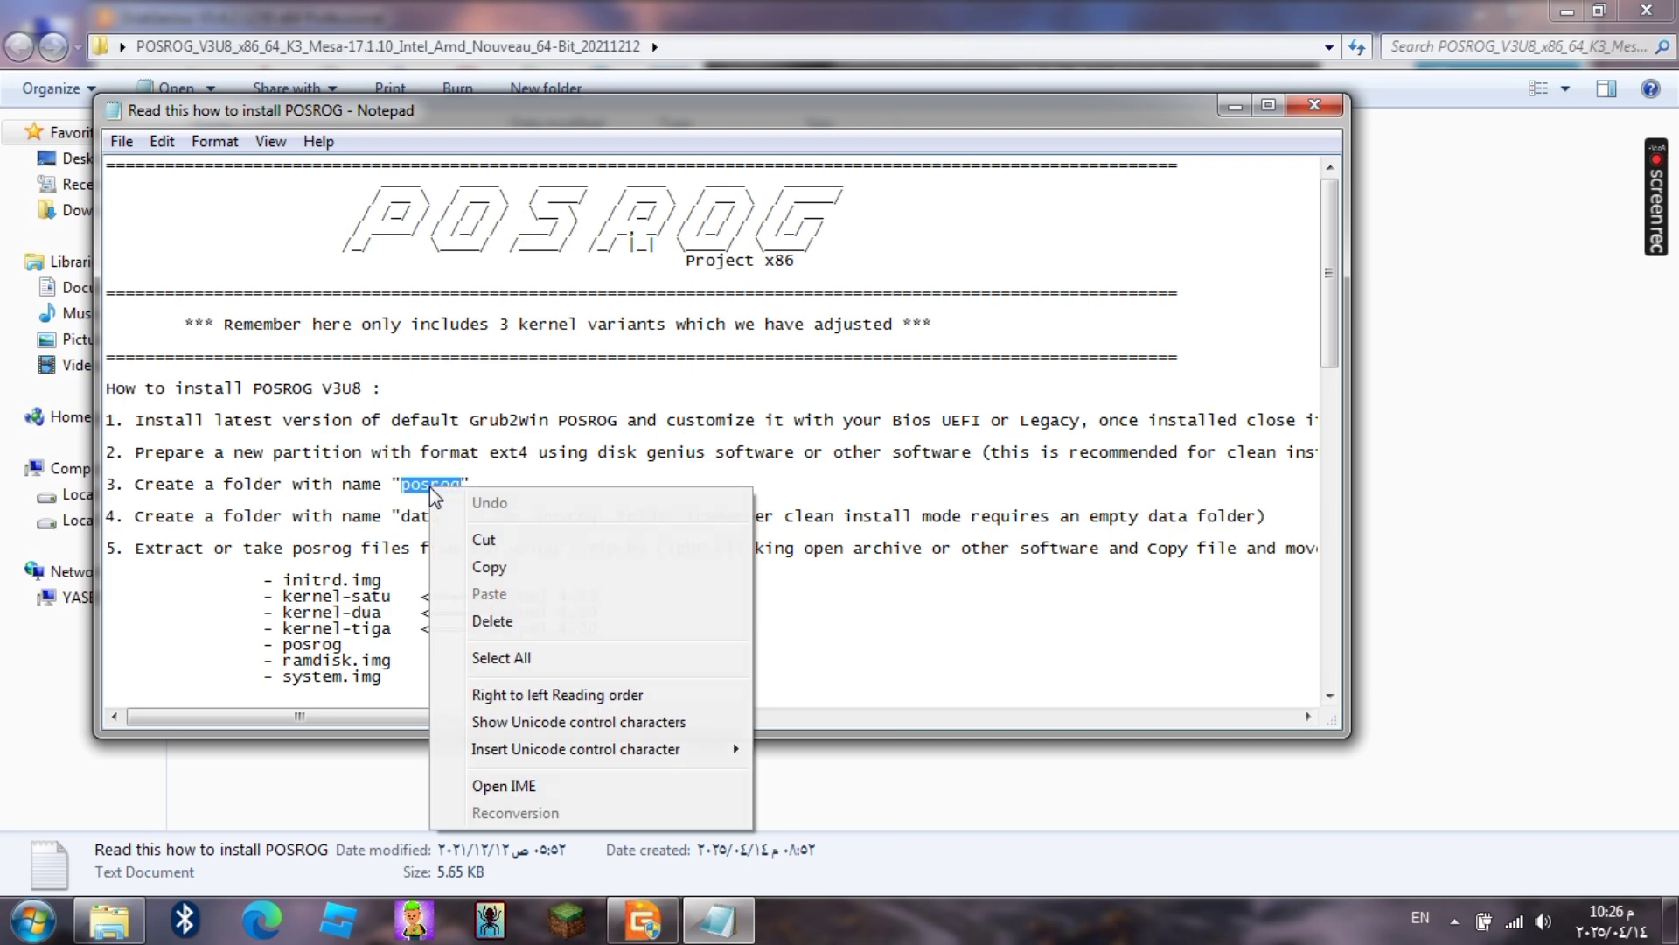
click(479, 567)
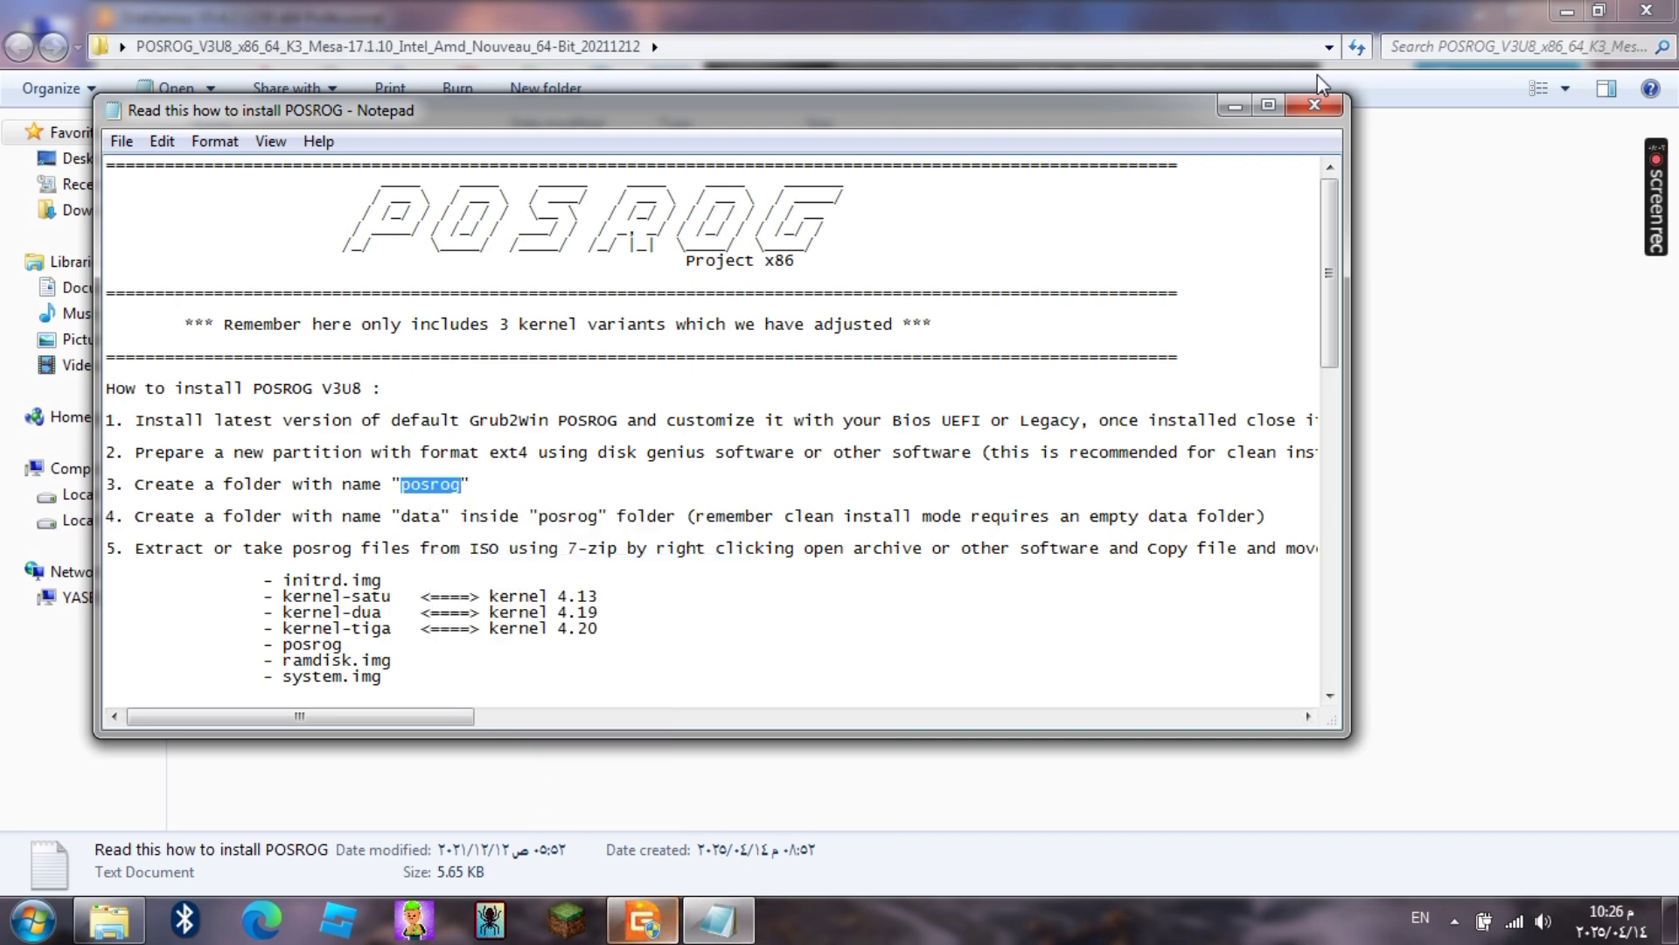
click(1312, 106)
- Return to DiskGenius, name the new folder "posrog" and create it in the EXT4 partition's root
click(643, 921)
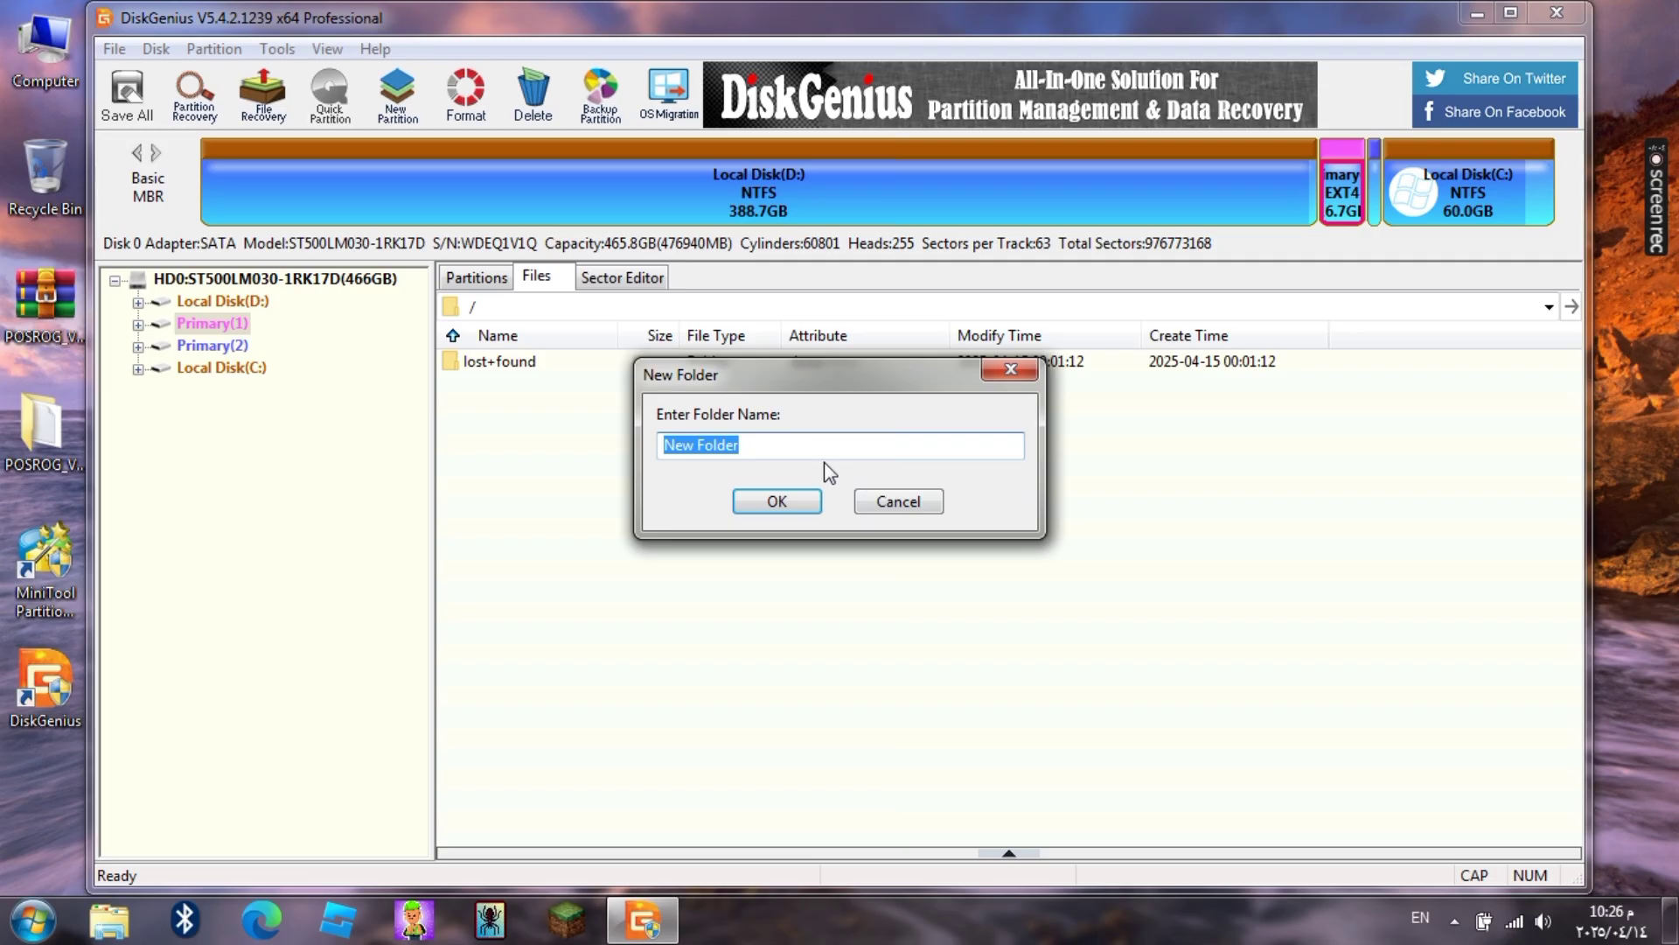
key(BackSpace)
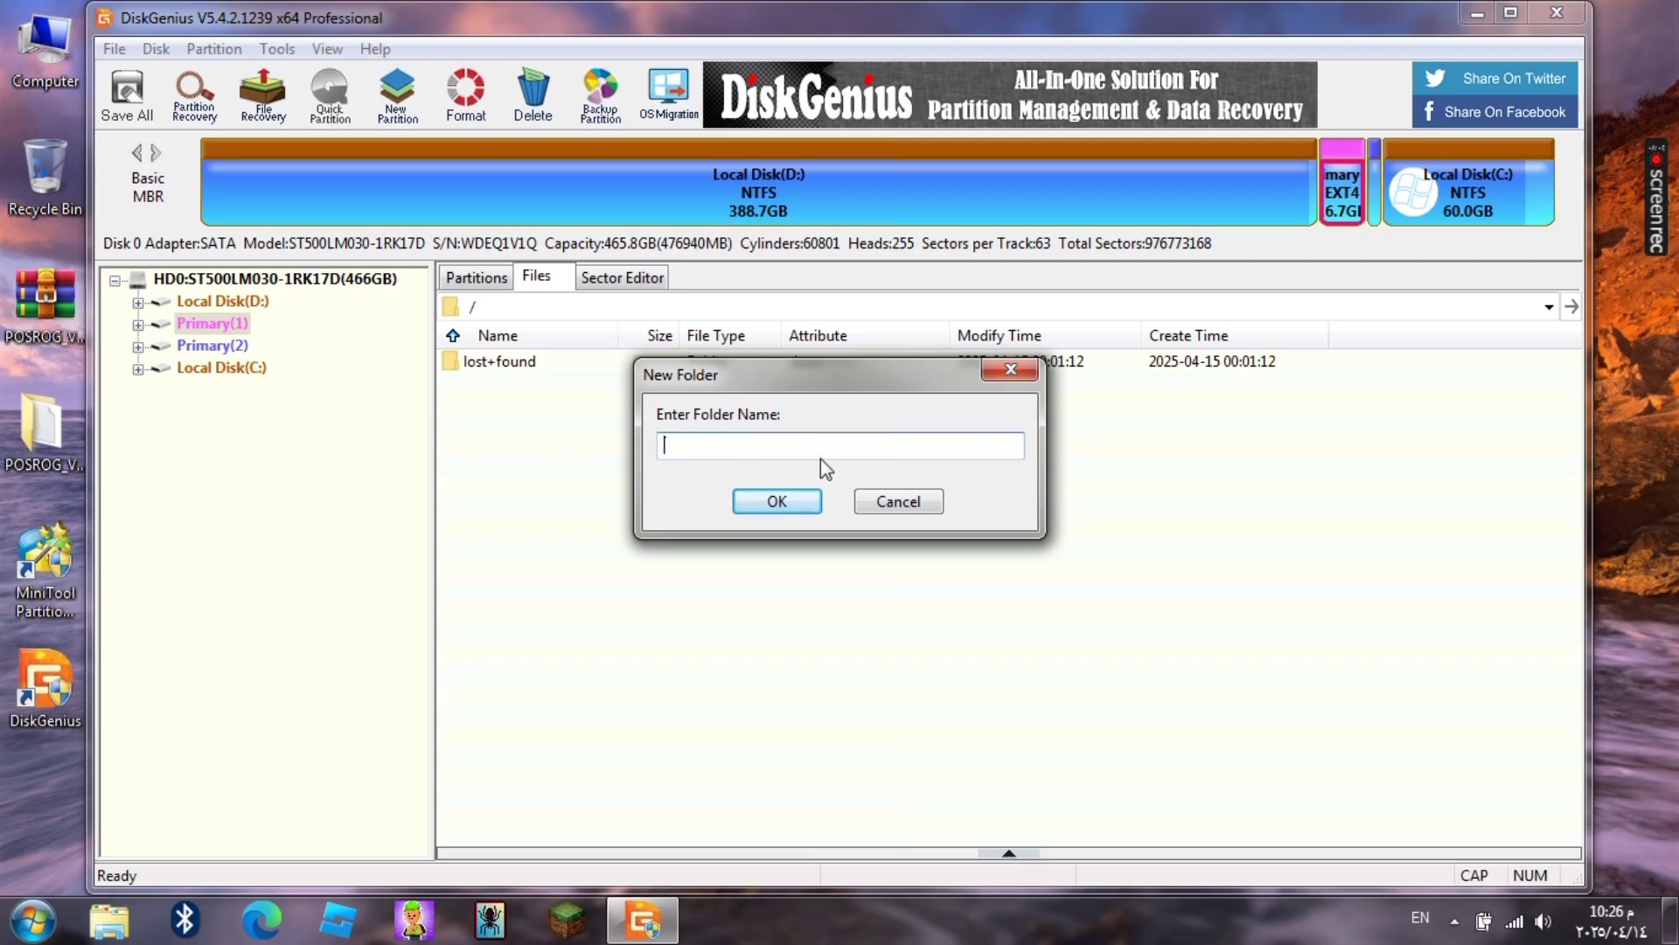
right_click(778, 446)
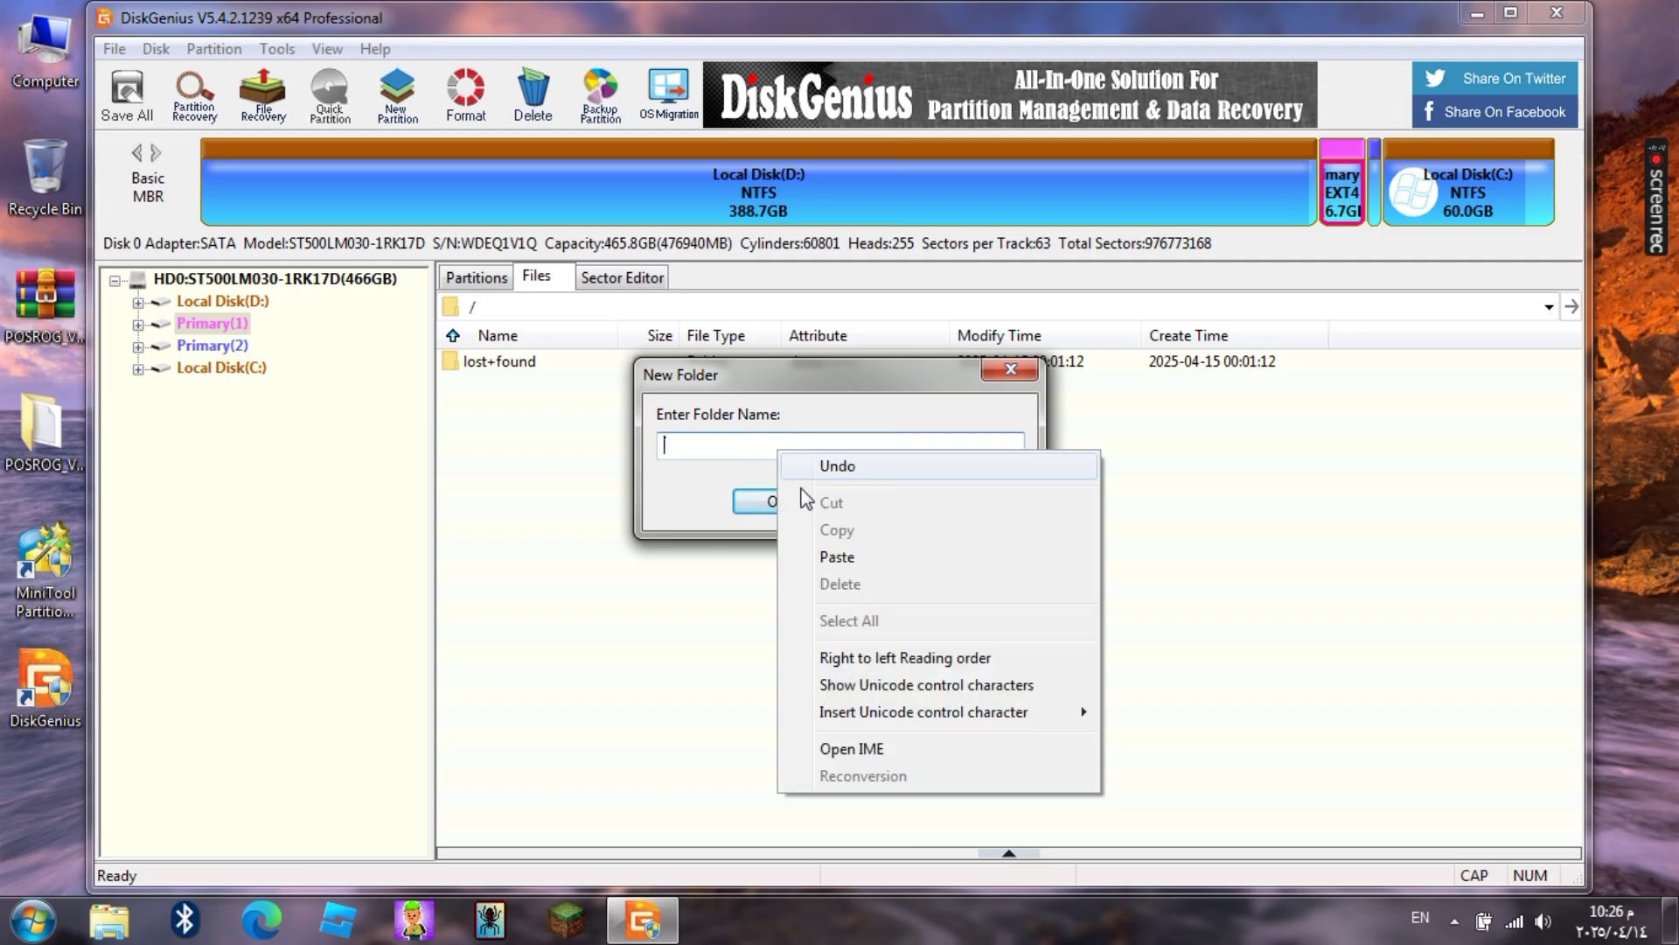
click(864, 560)
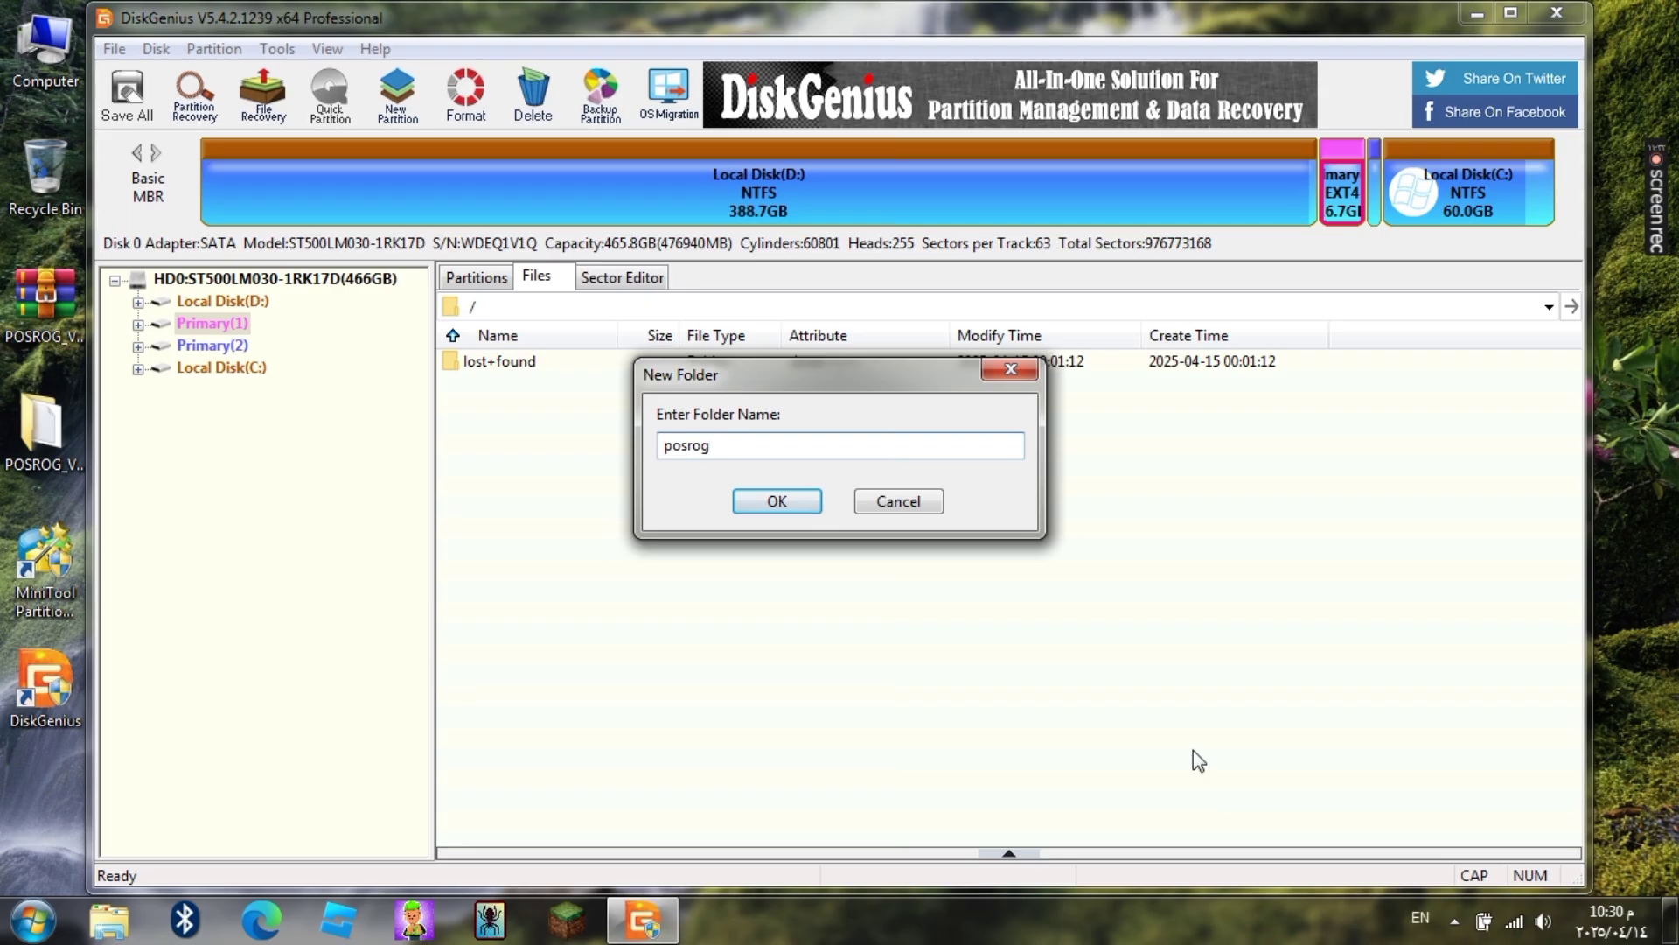
click(793, 509)
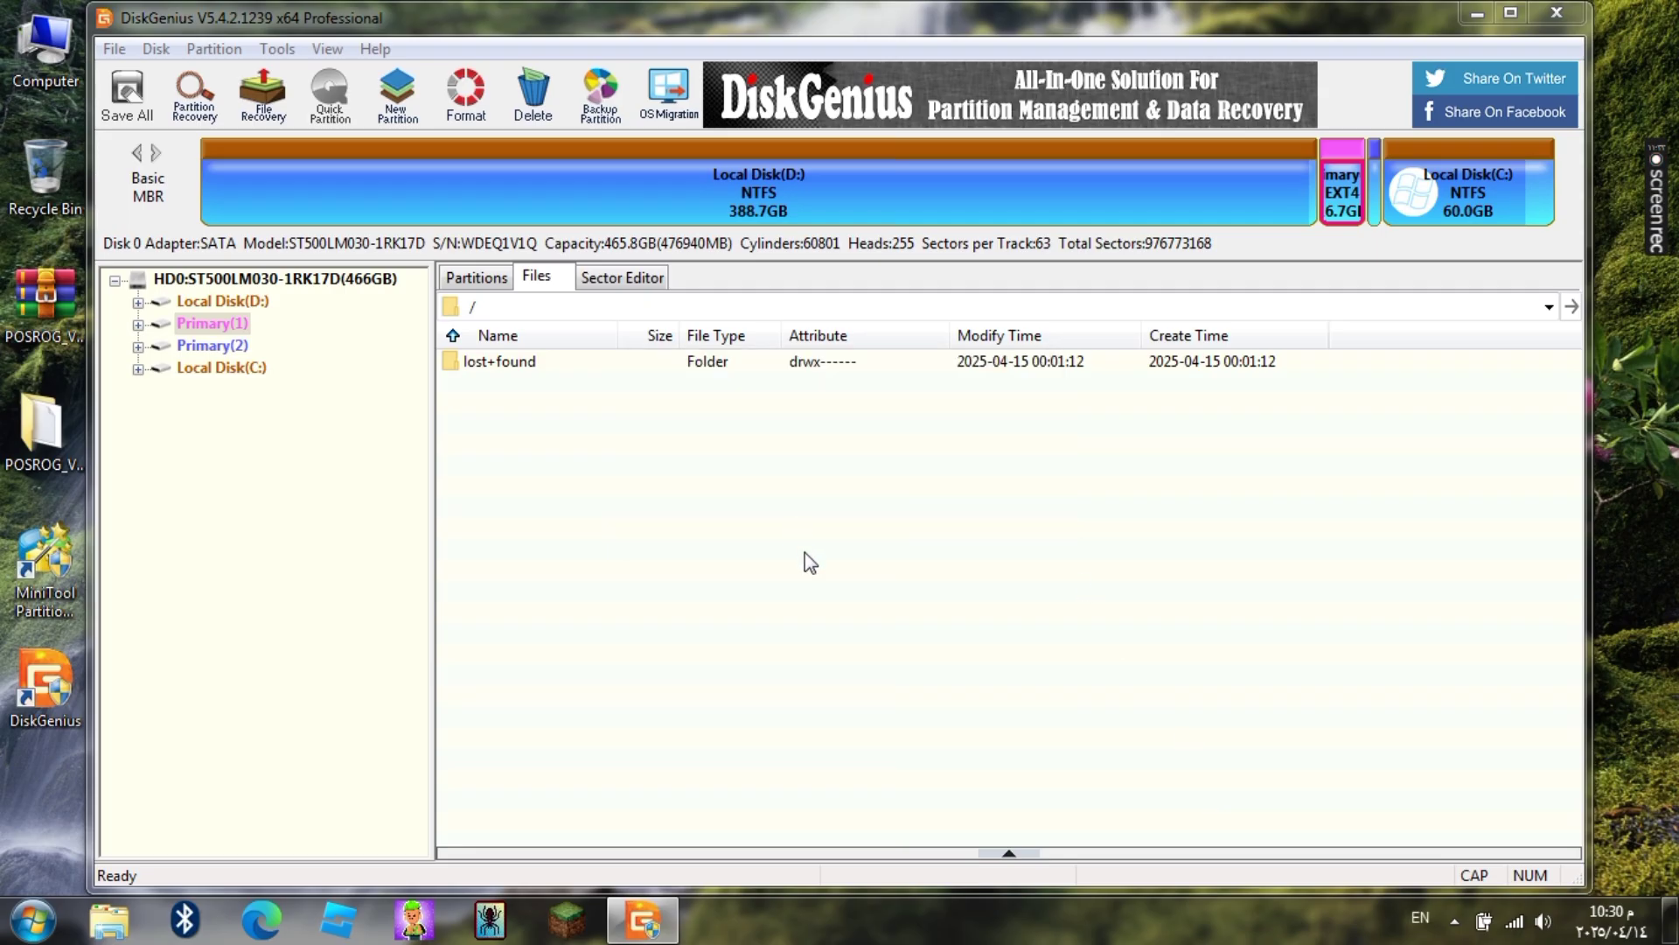
mouse_move(821, 597)
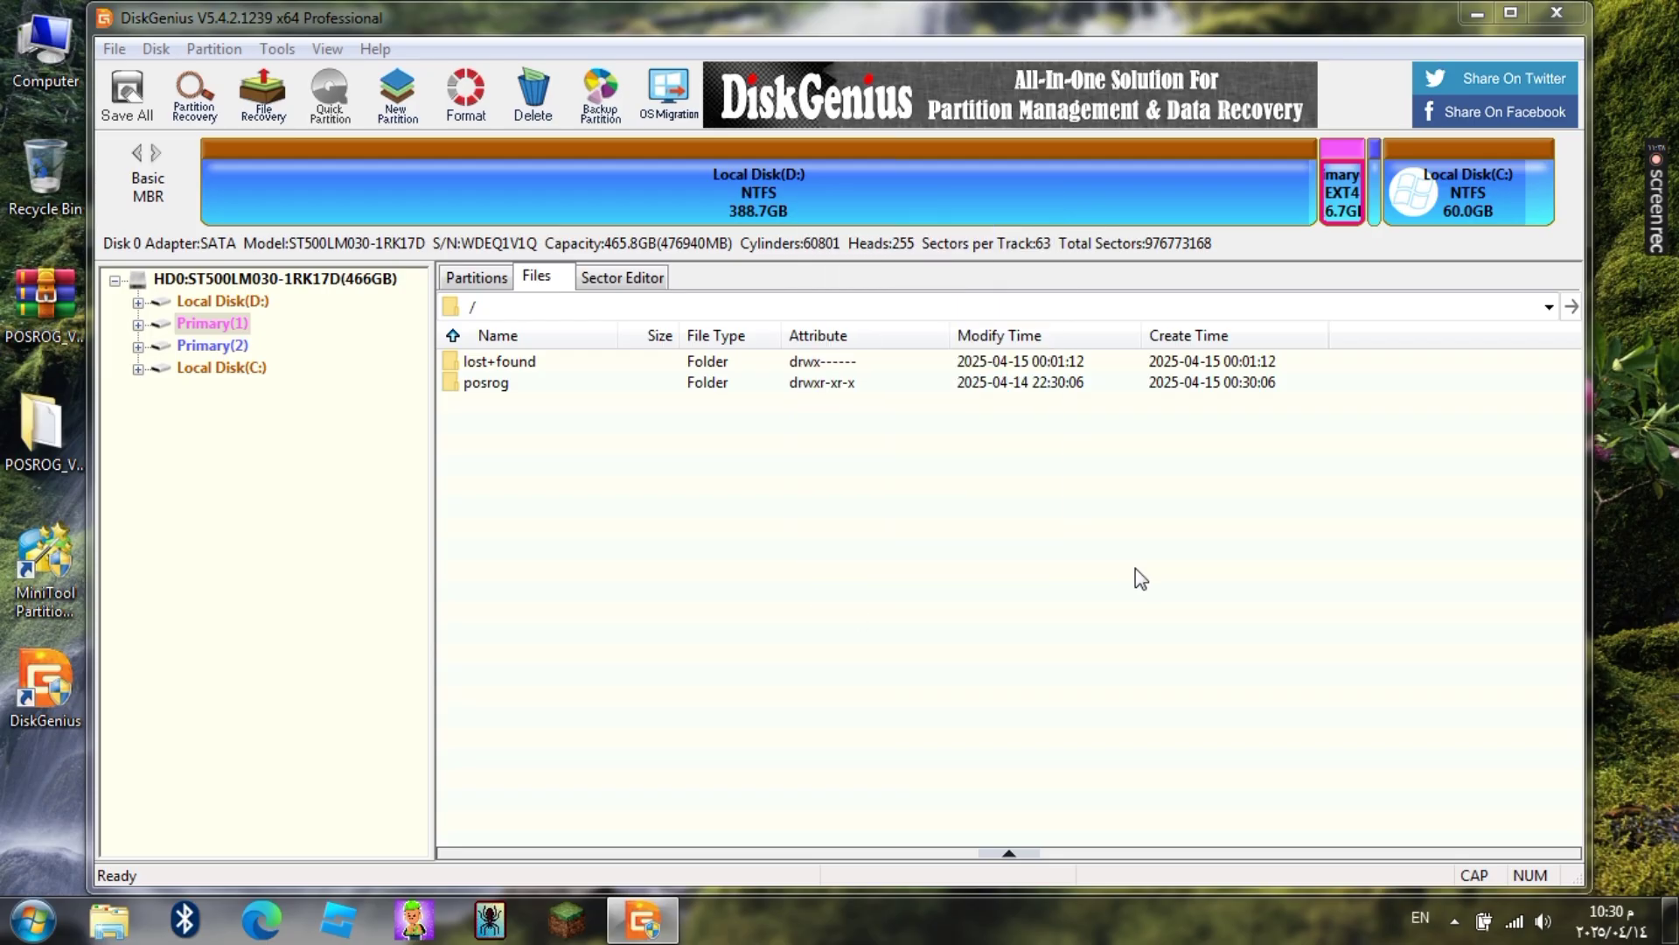
- Permanently delete the lost+found folder from the EXT4 partition's root and open the posrog folder
click(575, 369)
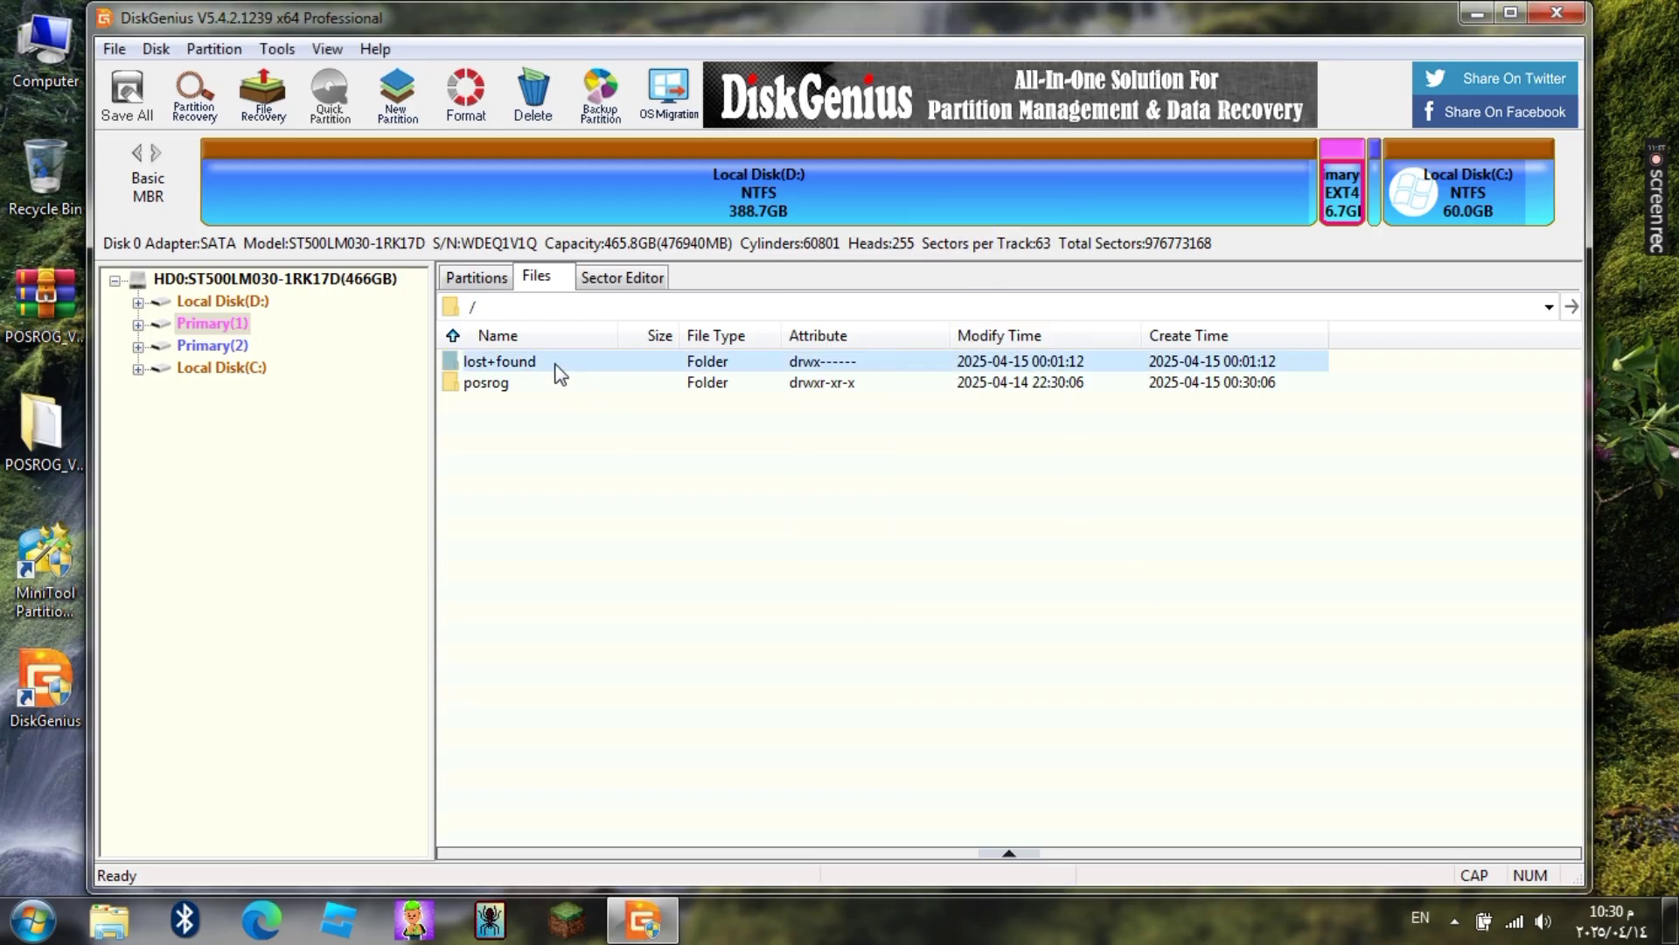
right_click(545, 363)
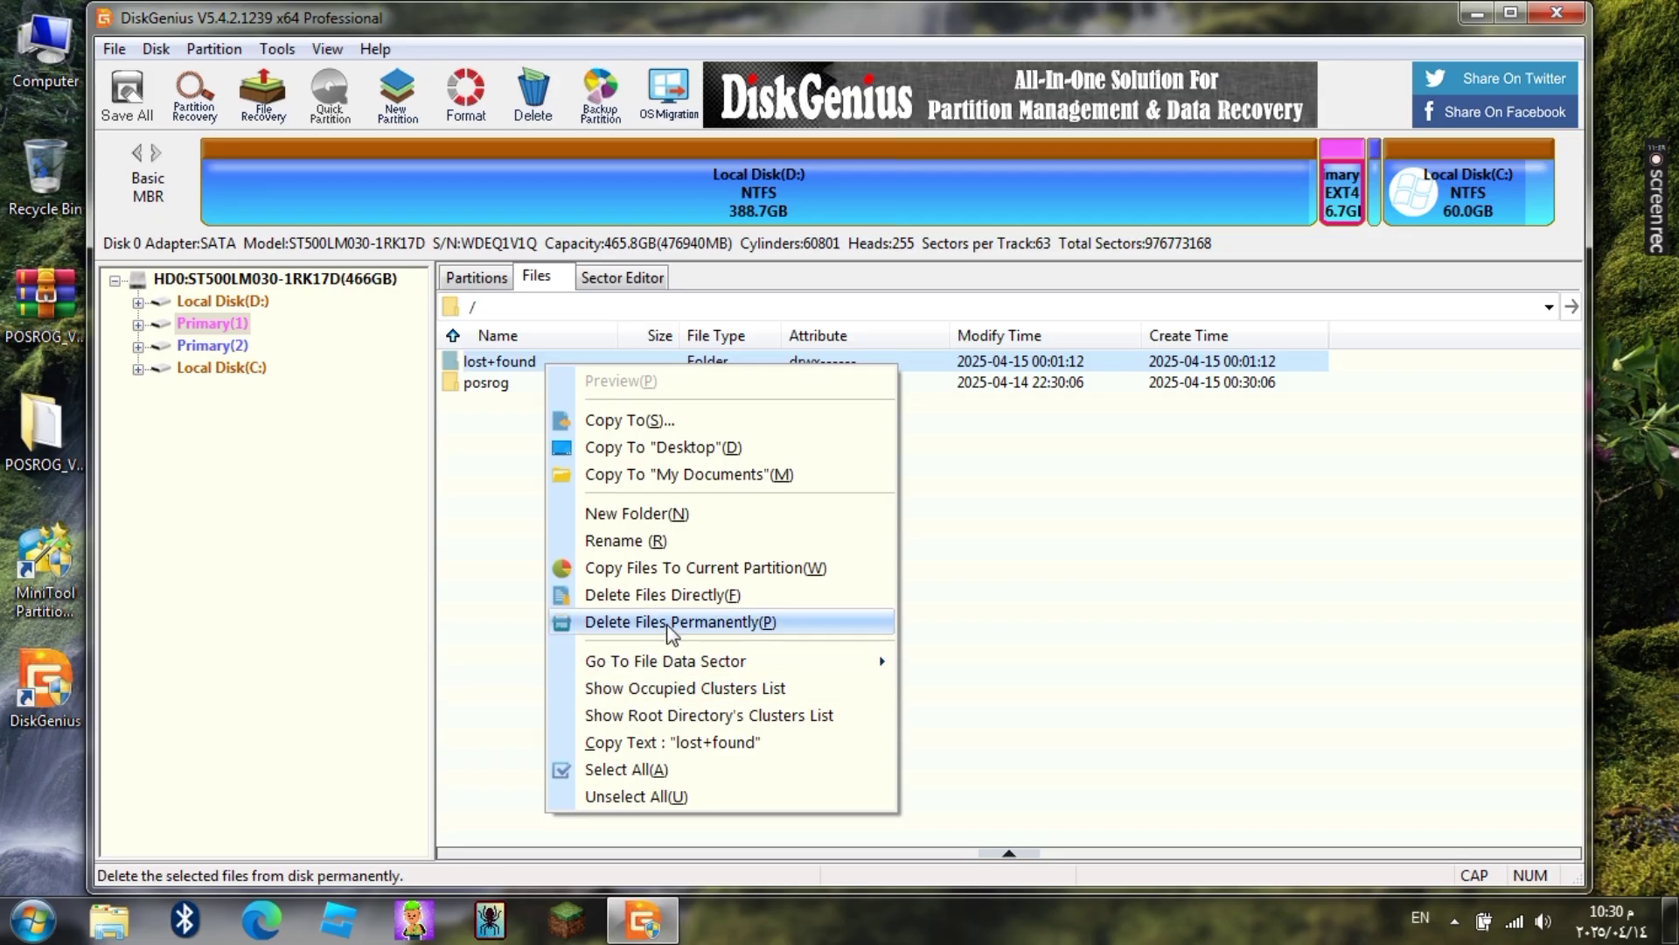
click(693, 631)
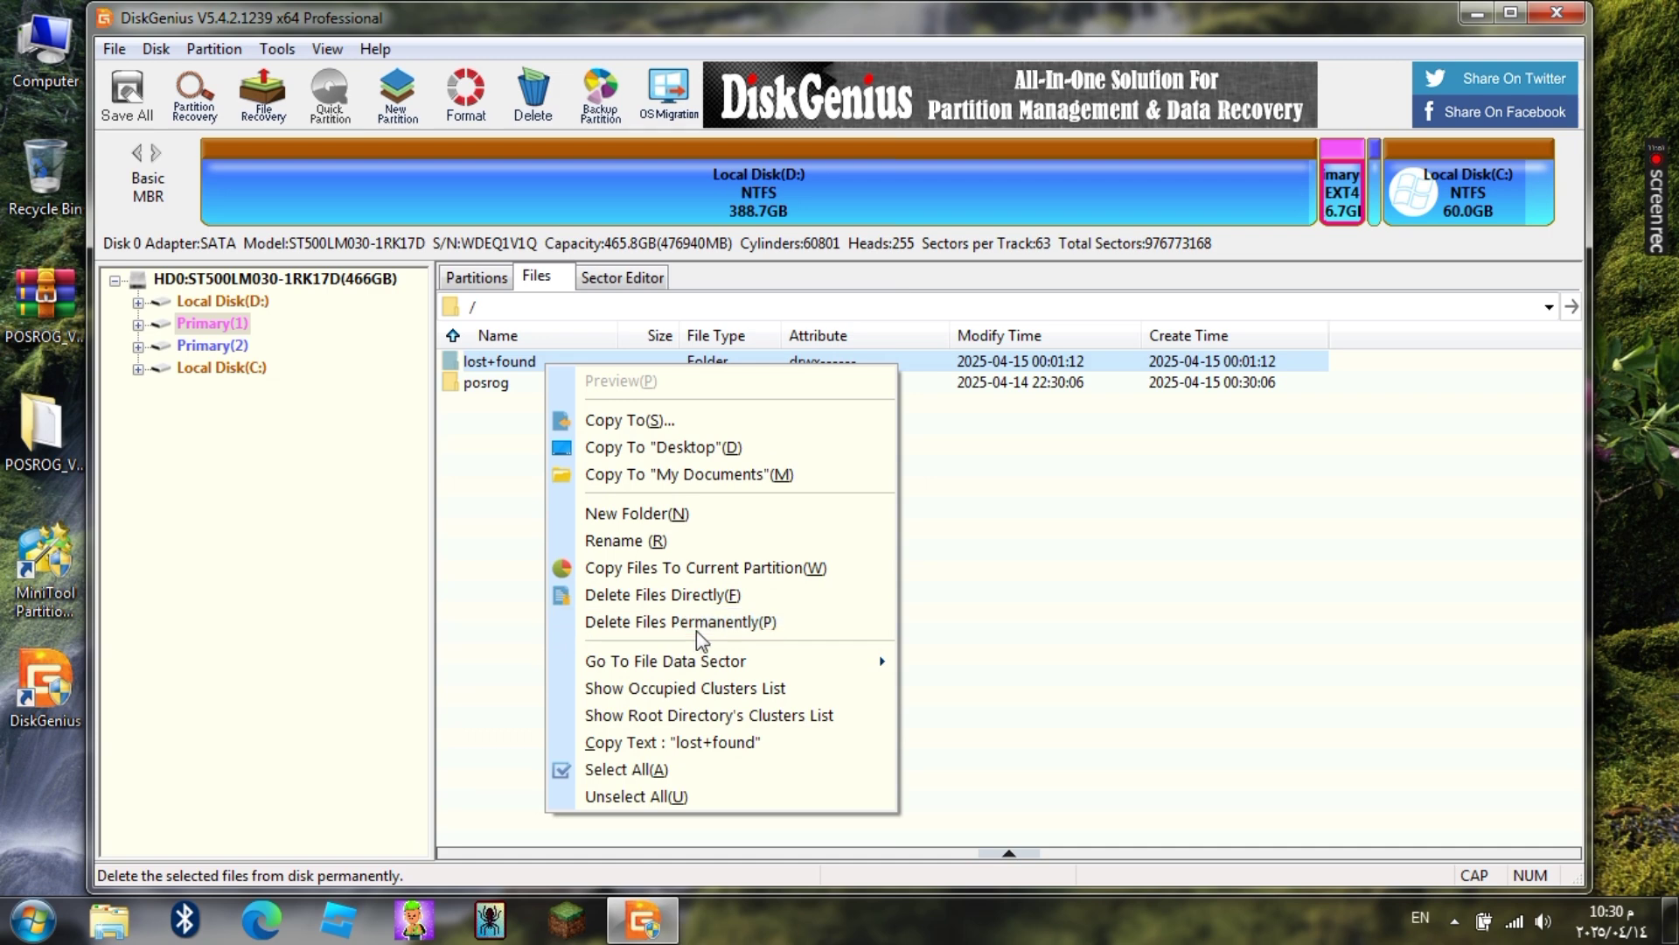
click(859, 664)
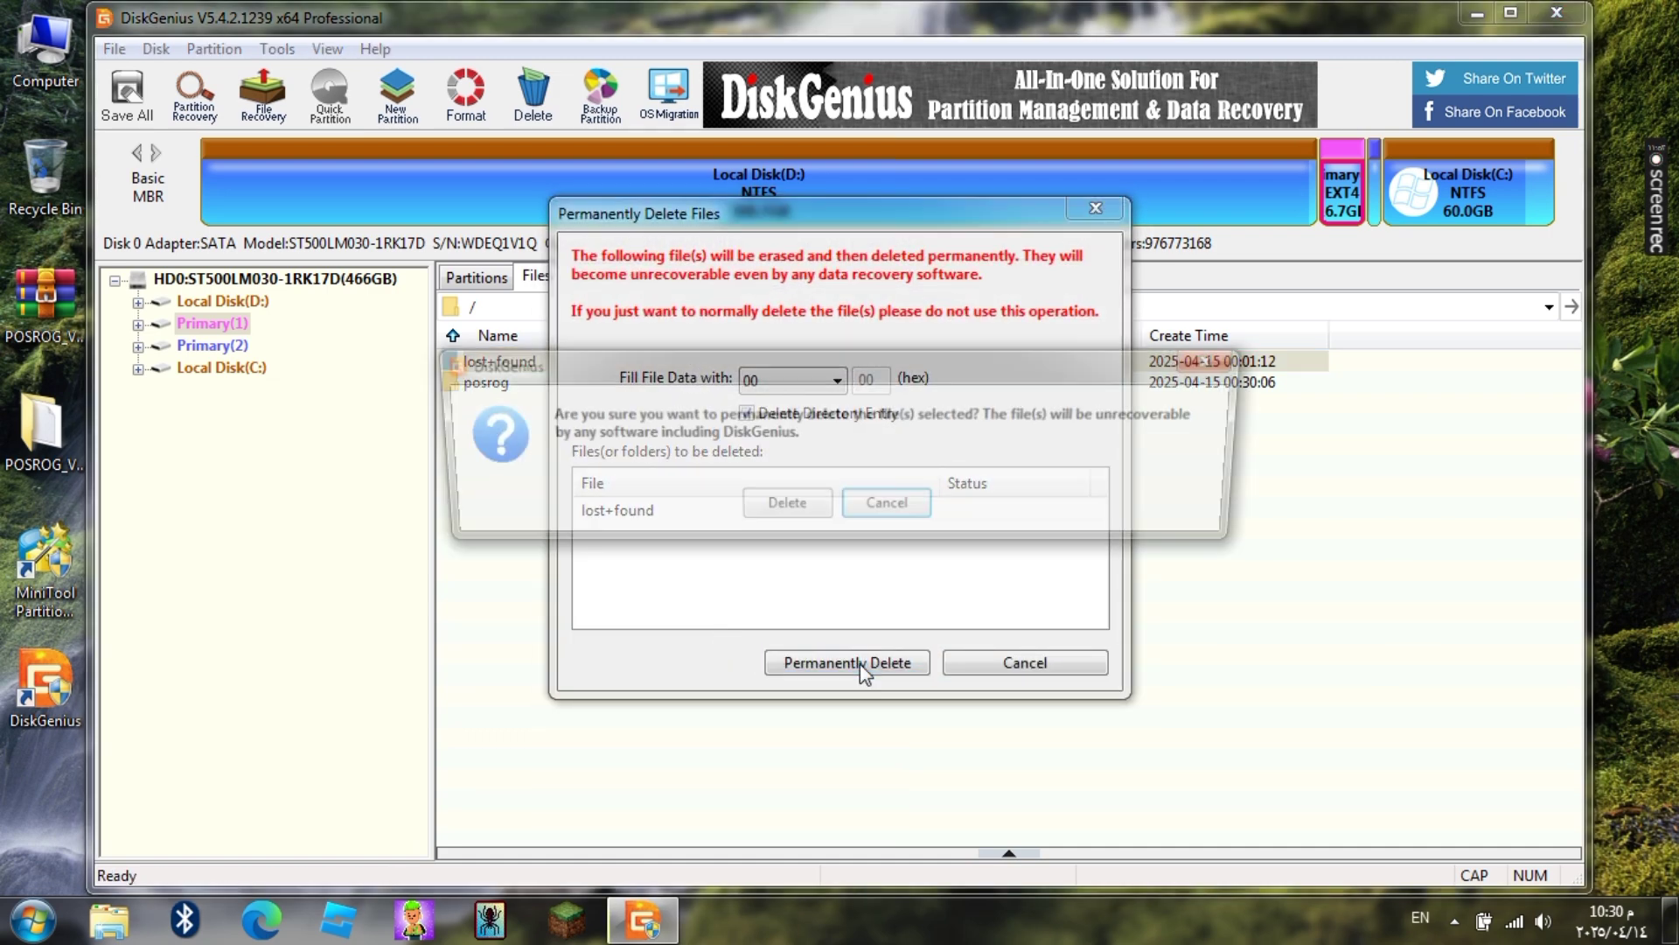
click(795, 500)
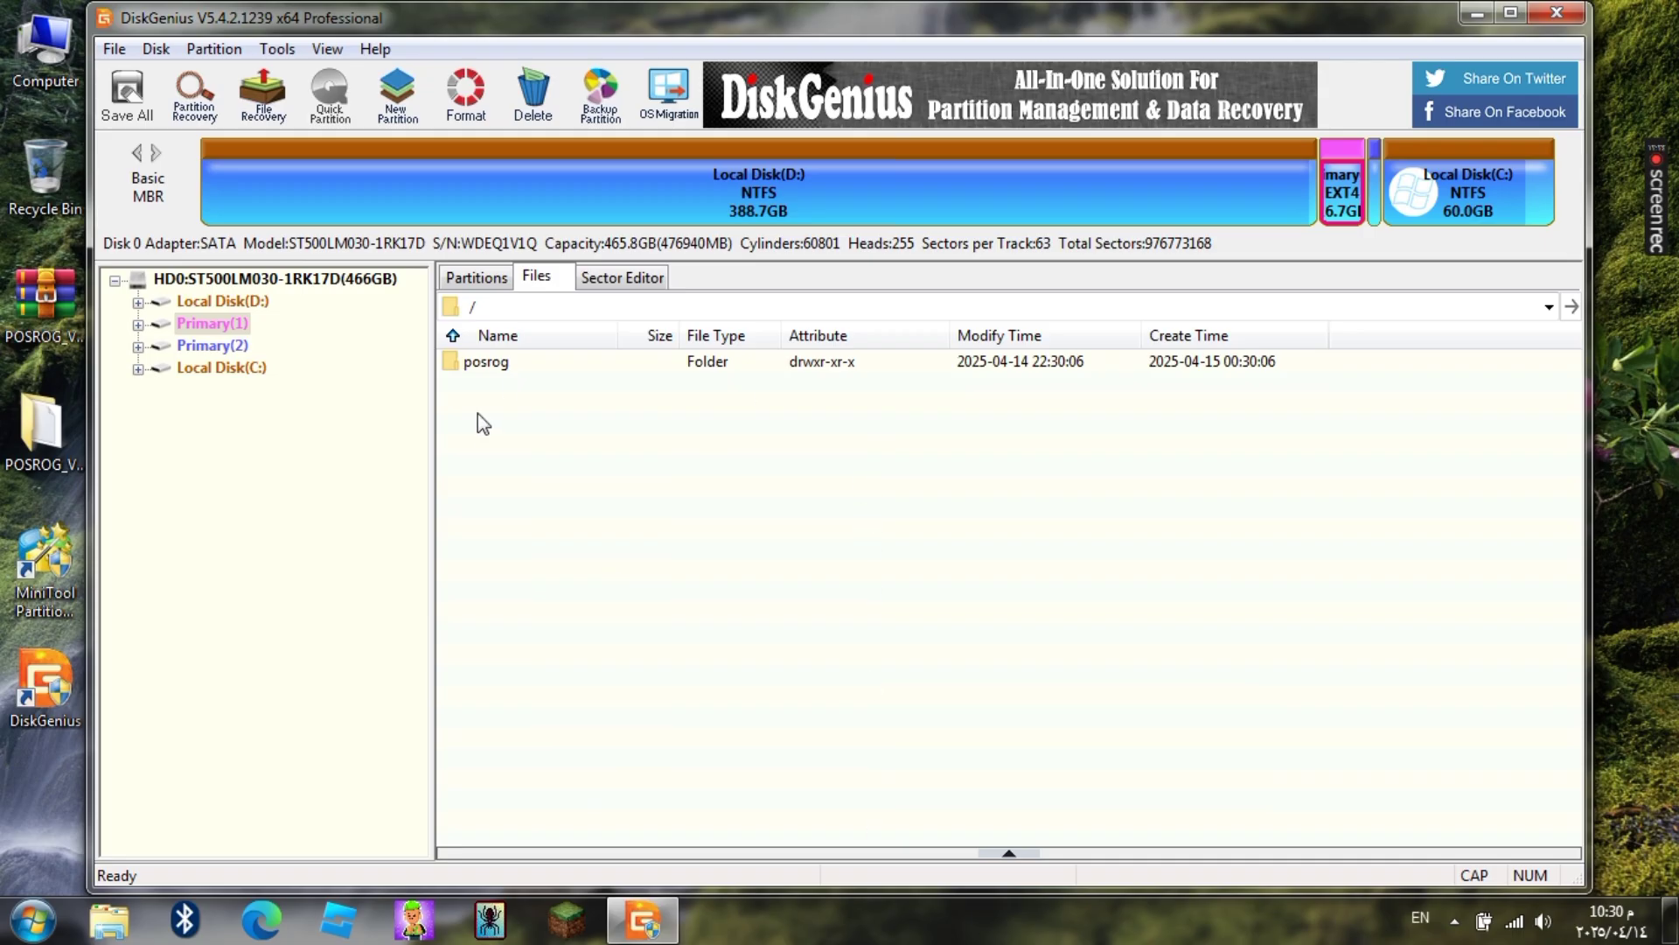
click(469, 366)
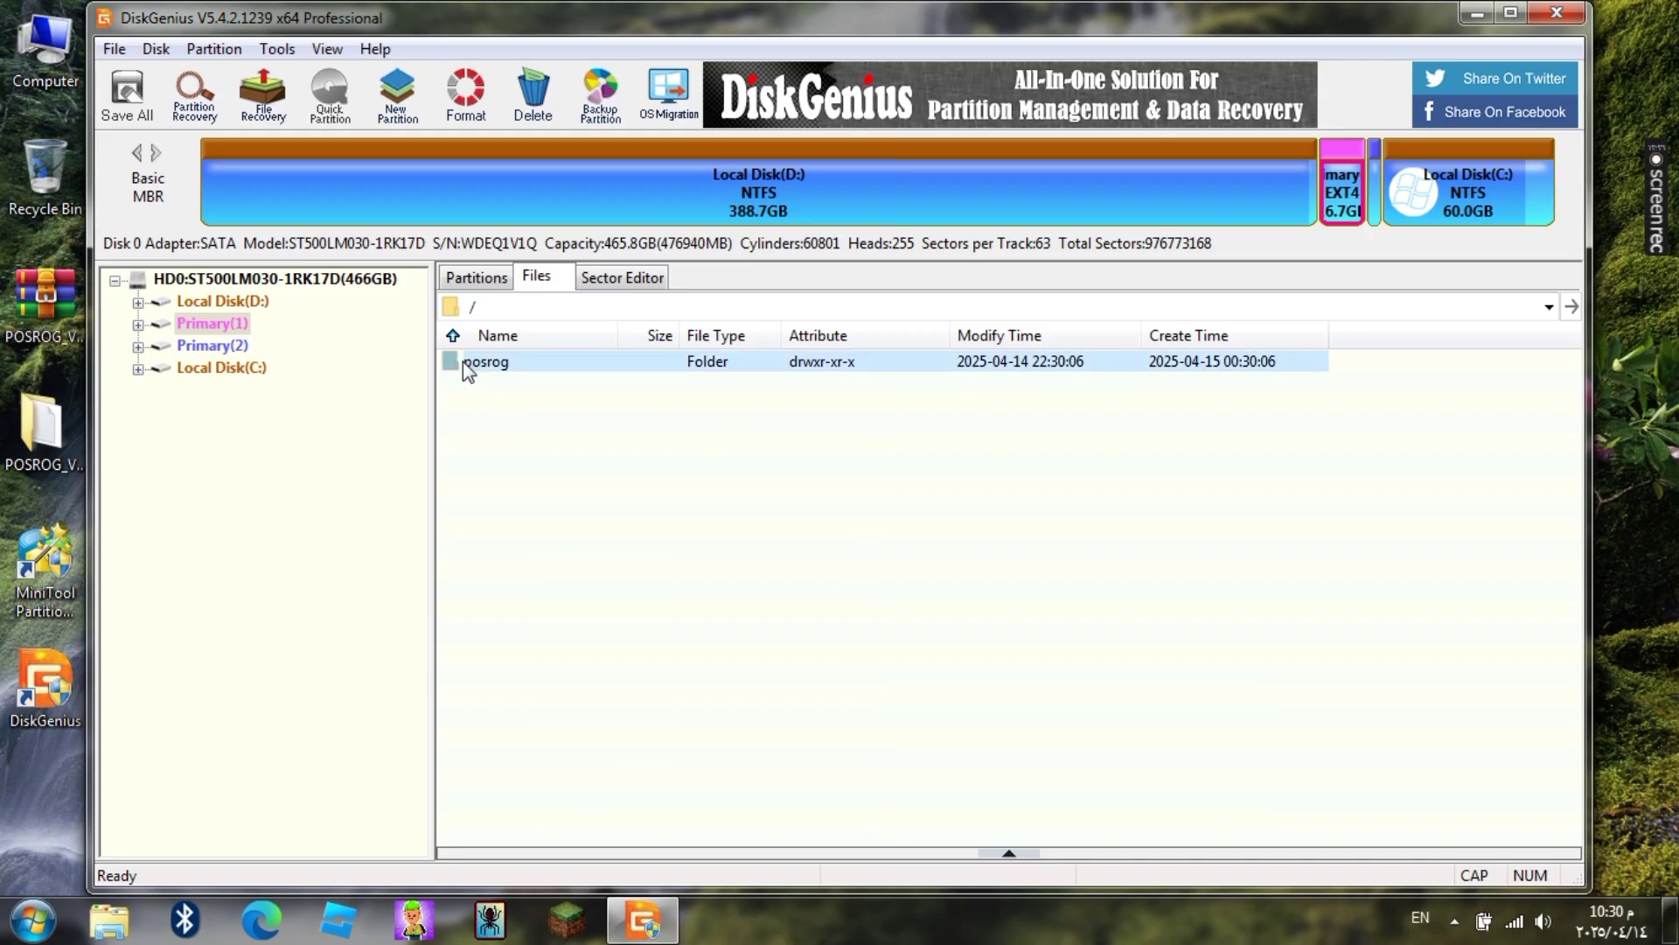
double_click(463, 361)
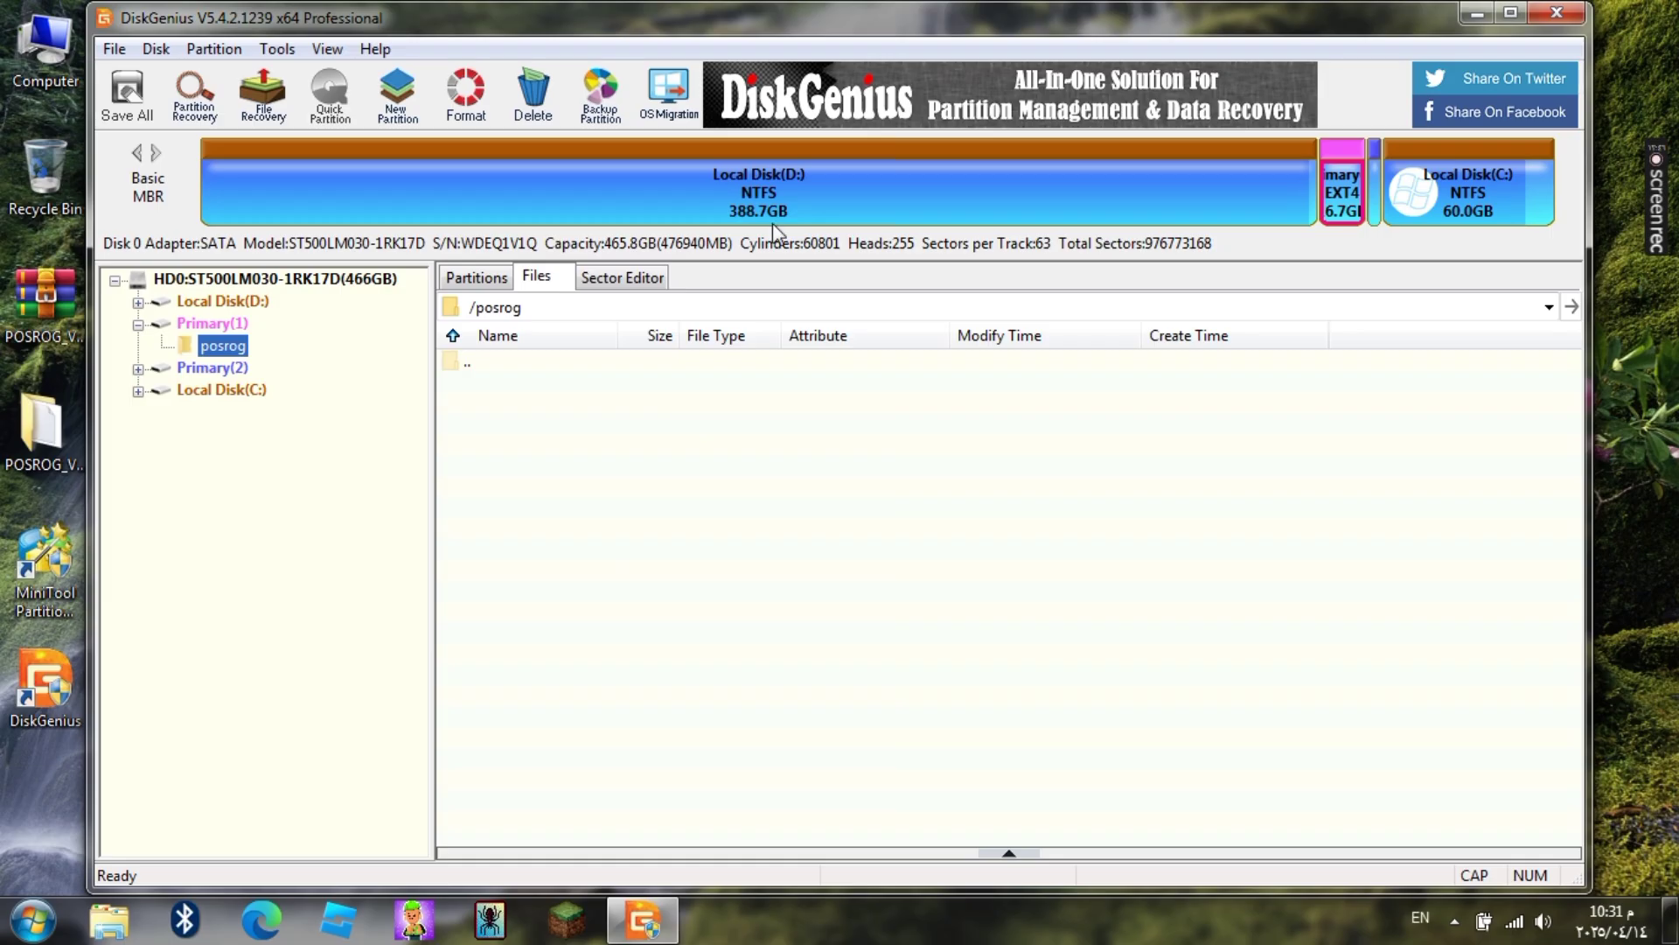
- Extract the POSROG_V3U8 disc image in the POSROG package's ISO folder to a POSROG_V3U8 subfolder
click(1486, 16)
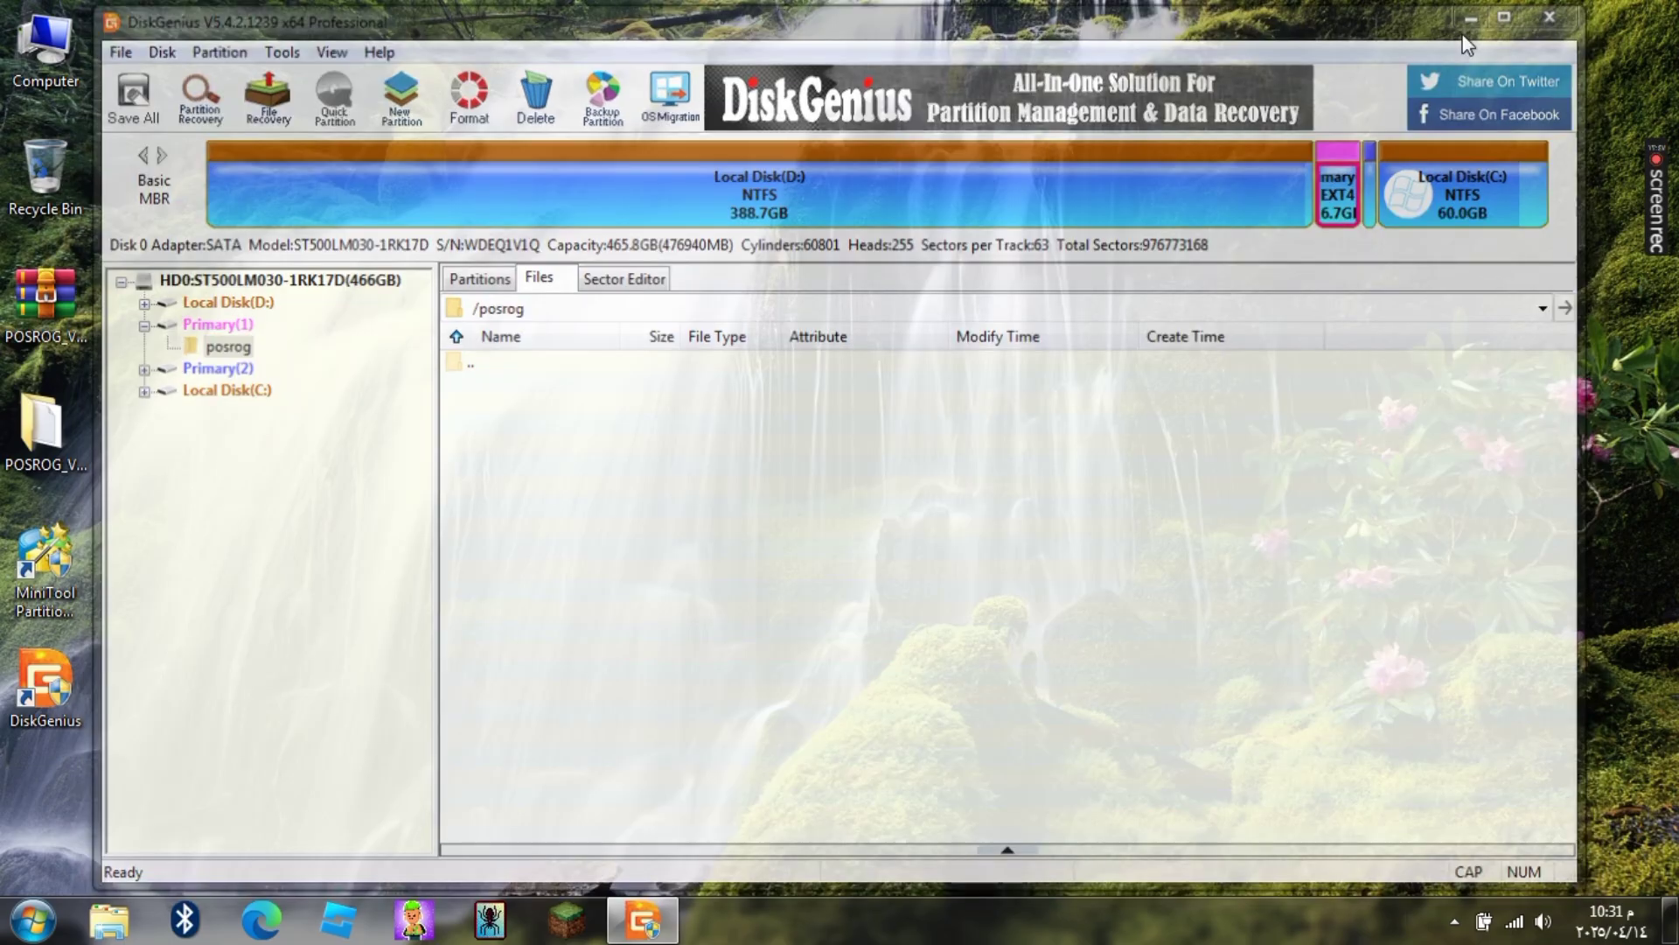
double_click(45, 433)
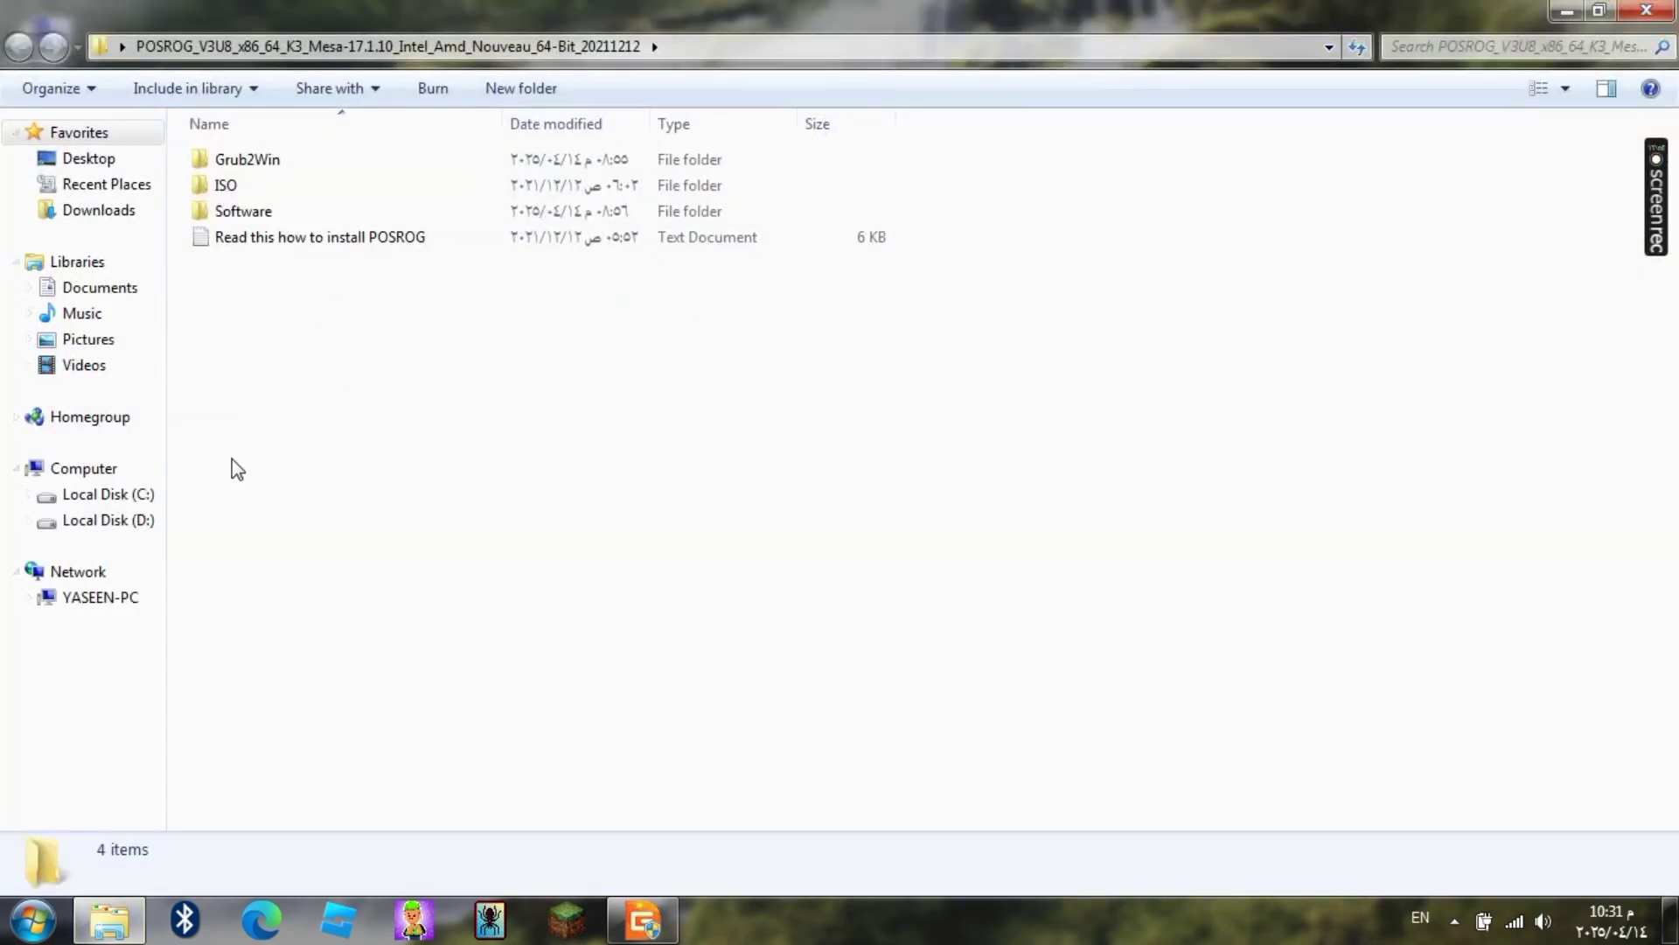
double_click(253, 186)
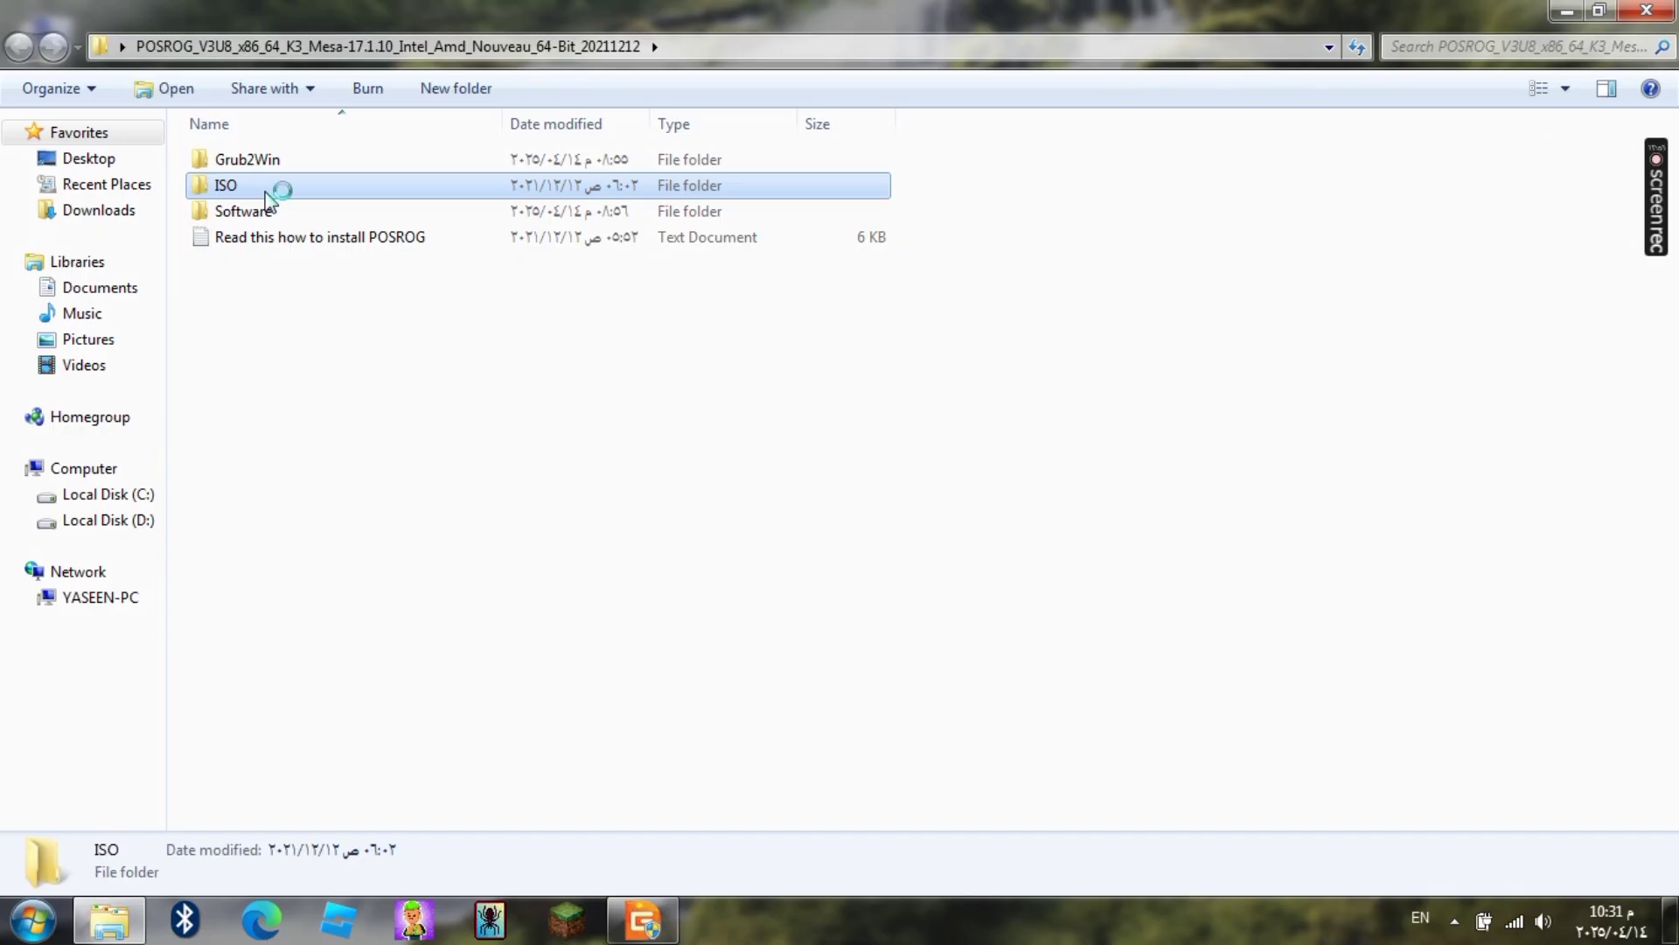
click(269, 167)
right_click(271, 172)
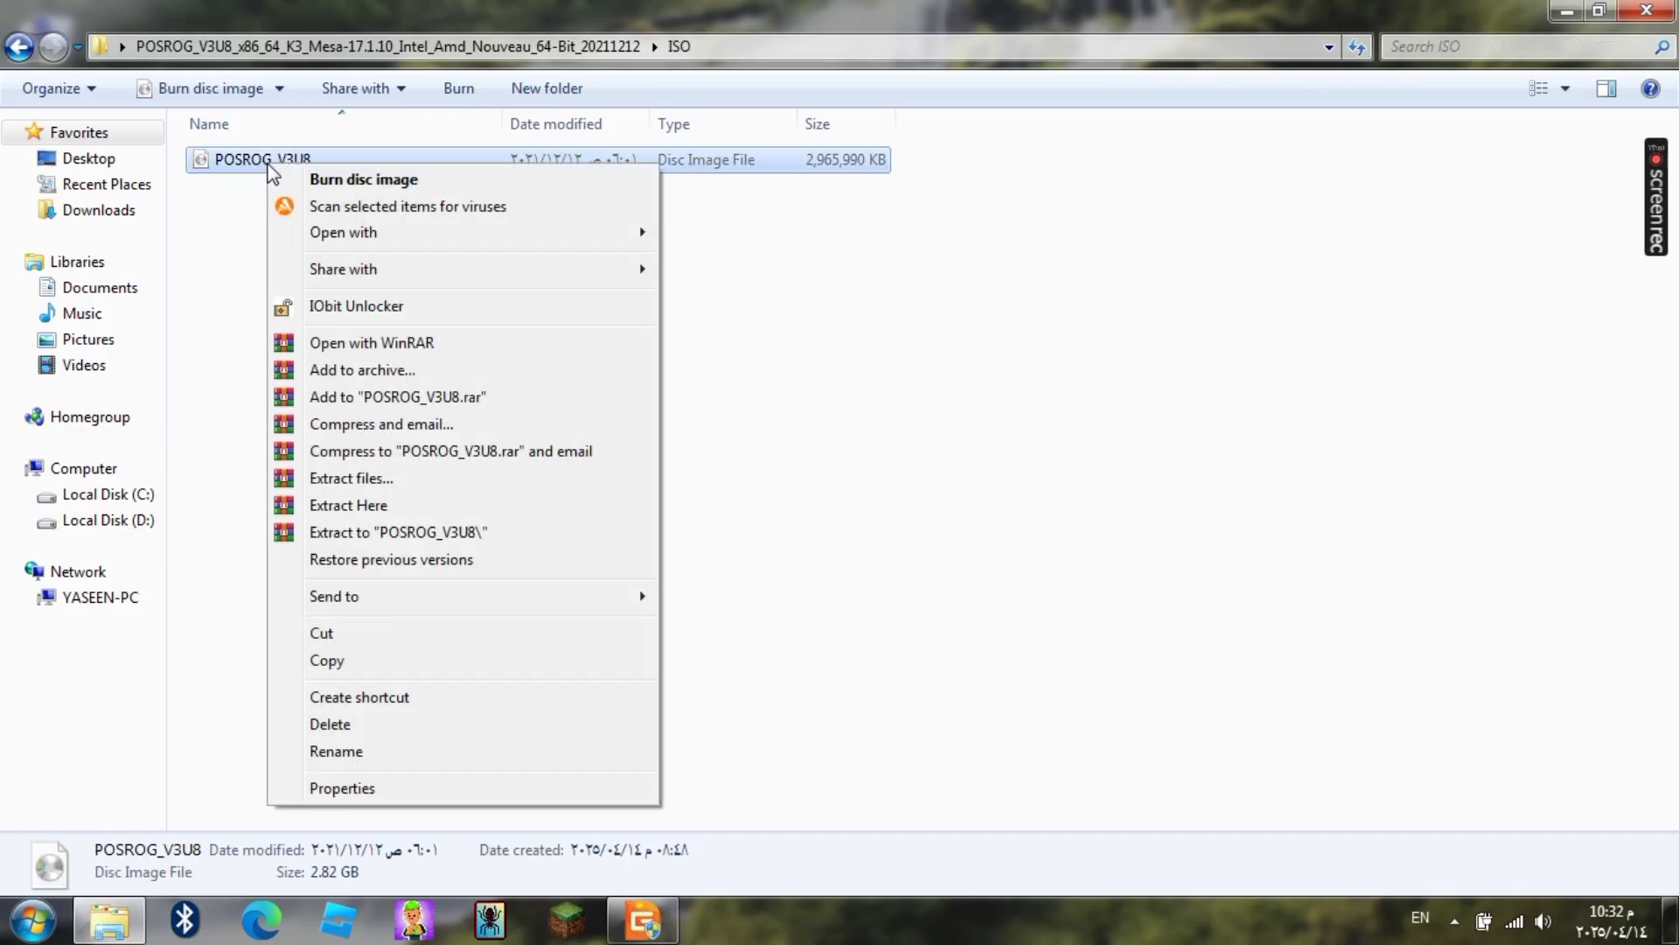
click(382, 534)
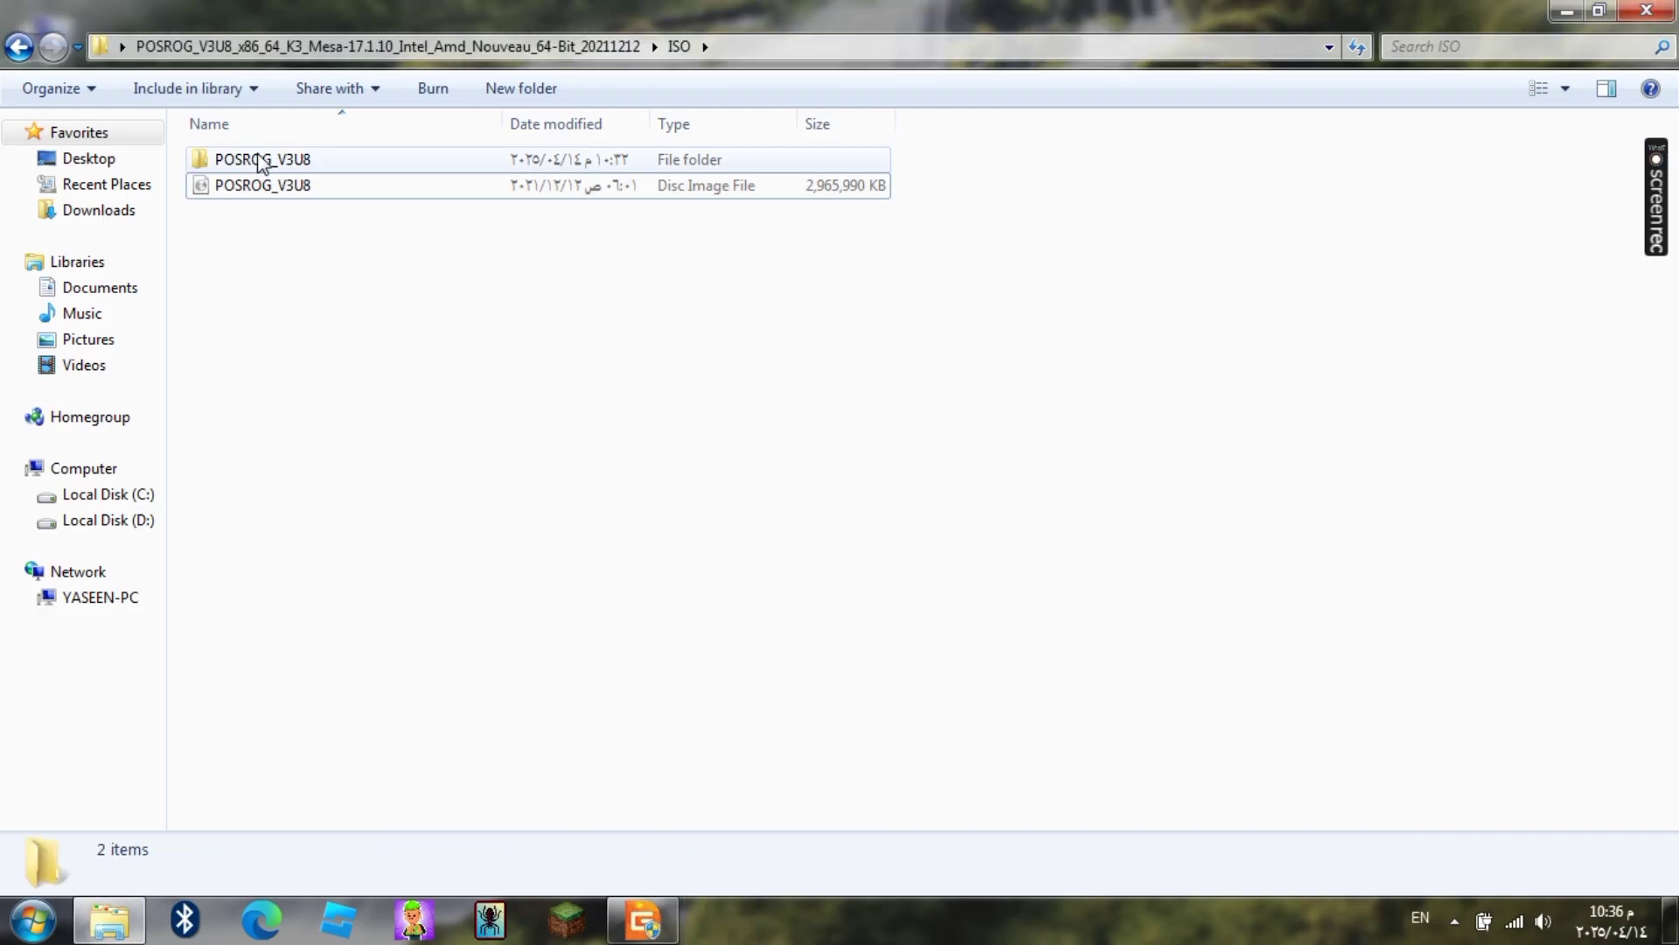
- Copy the eight extracted files from initrd through system, excluding the subfolders and TRANS.TBL, into the EXT4 partition's posrog folder with DiskGenius
double_click(262, 160)
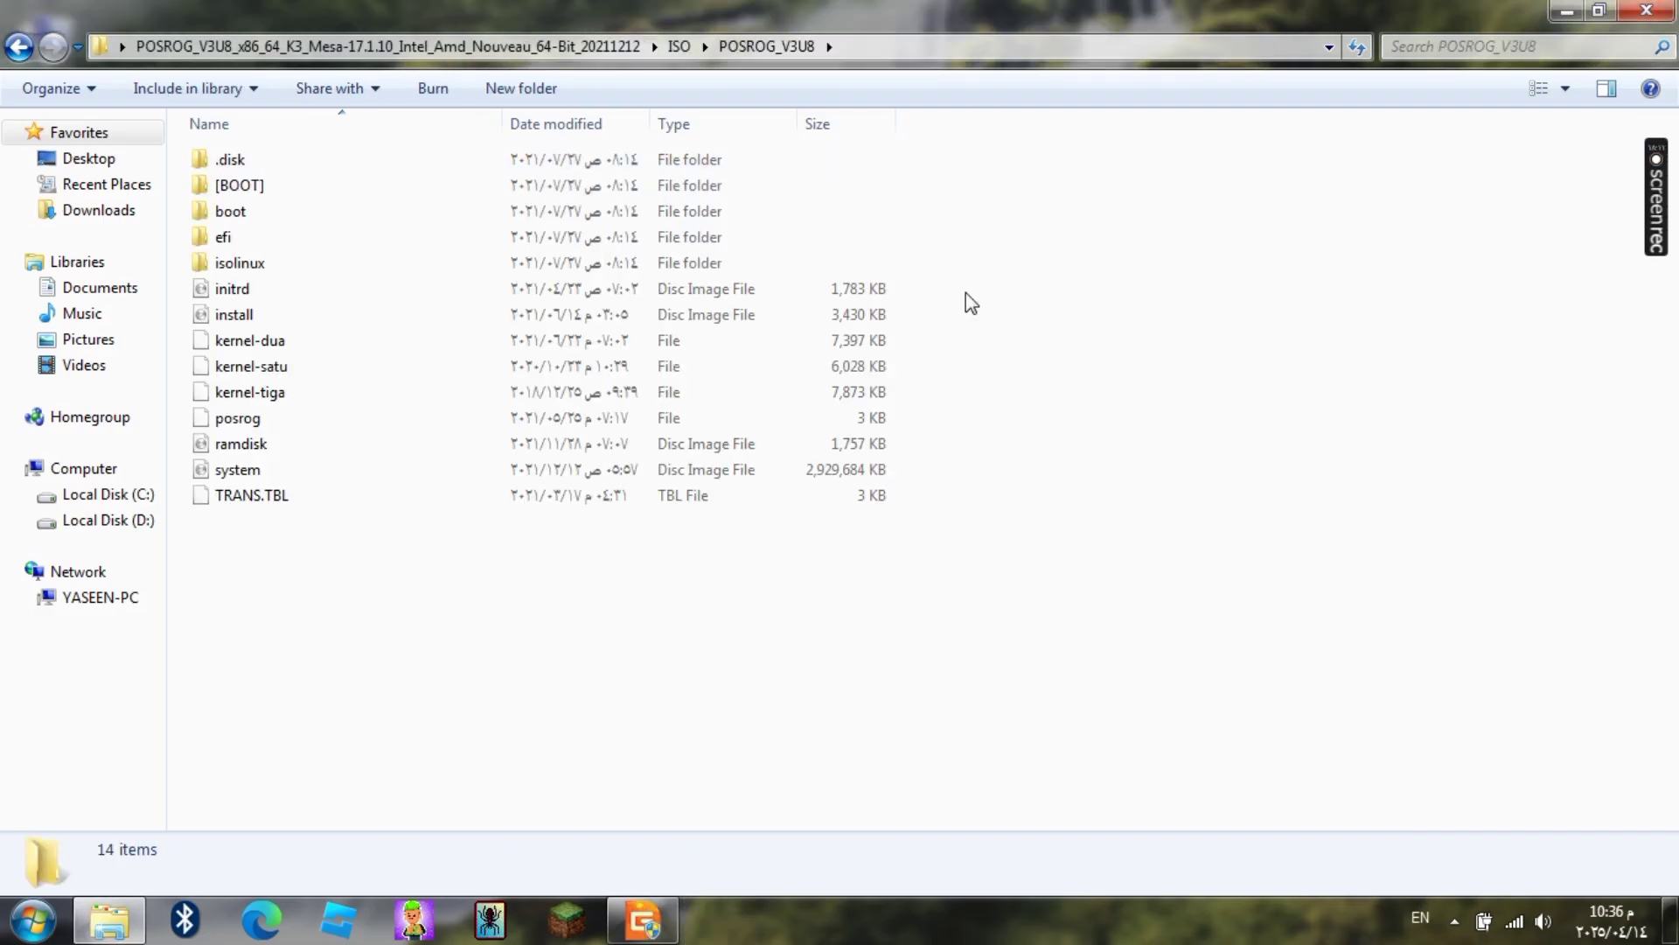
drag(905, 307, 850, 477)
click(652, 925)
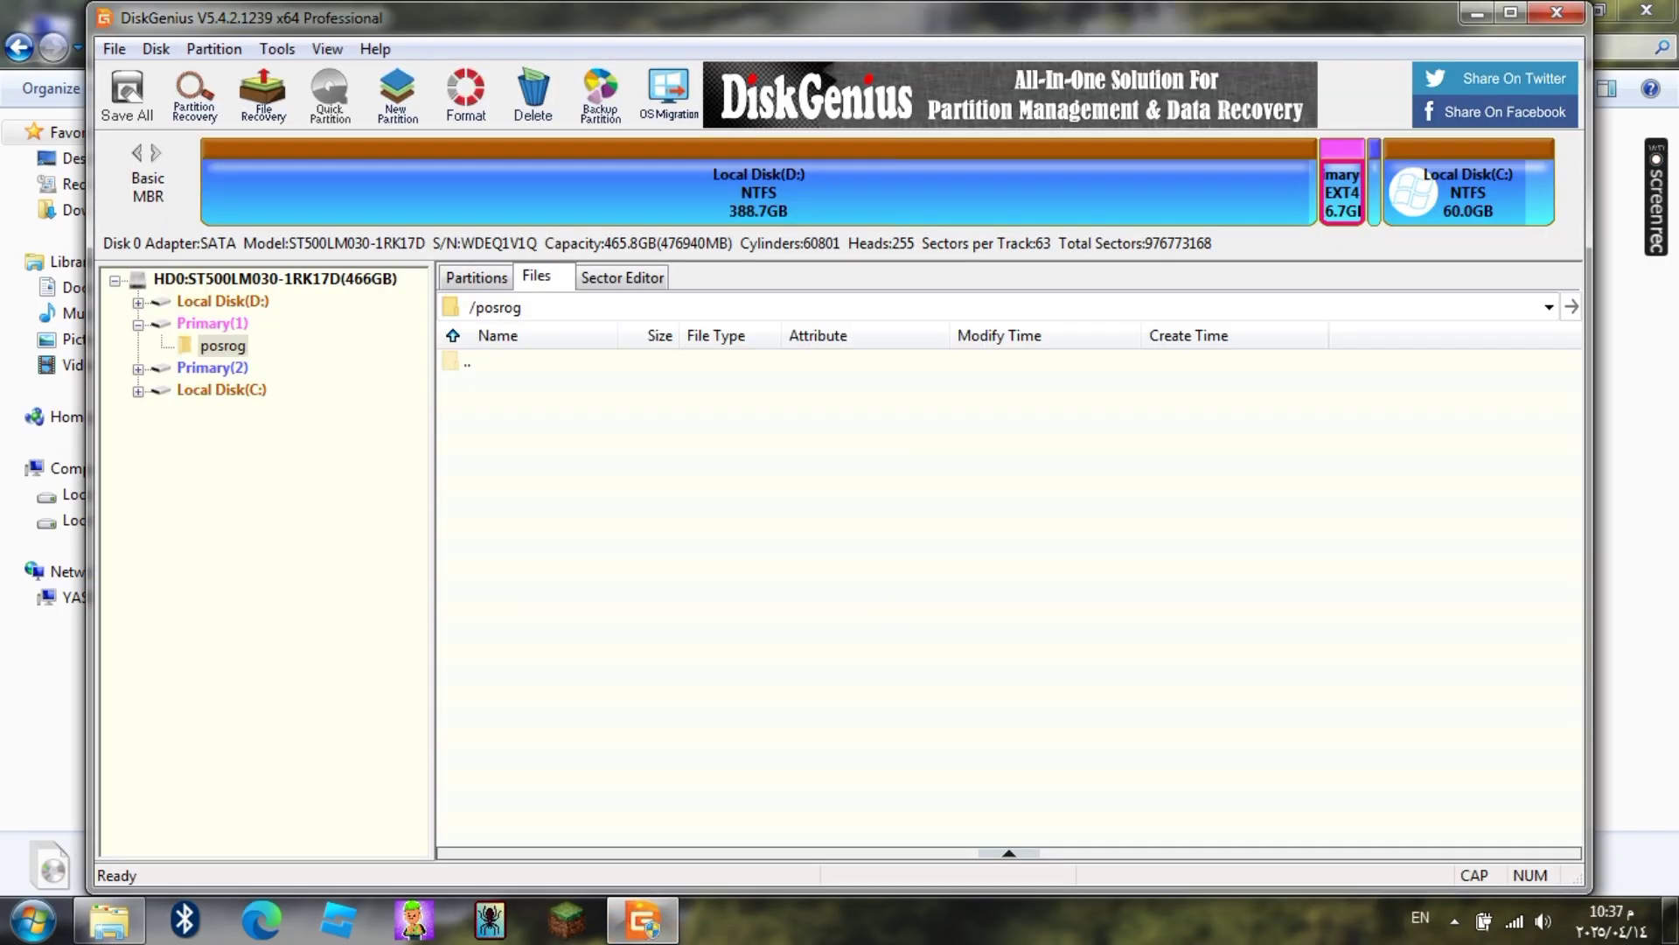
drag(92, 49, 793, 158)
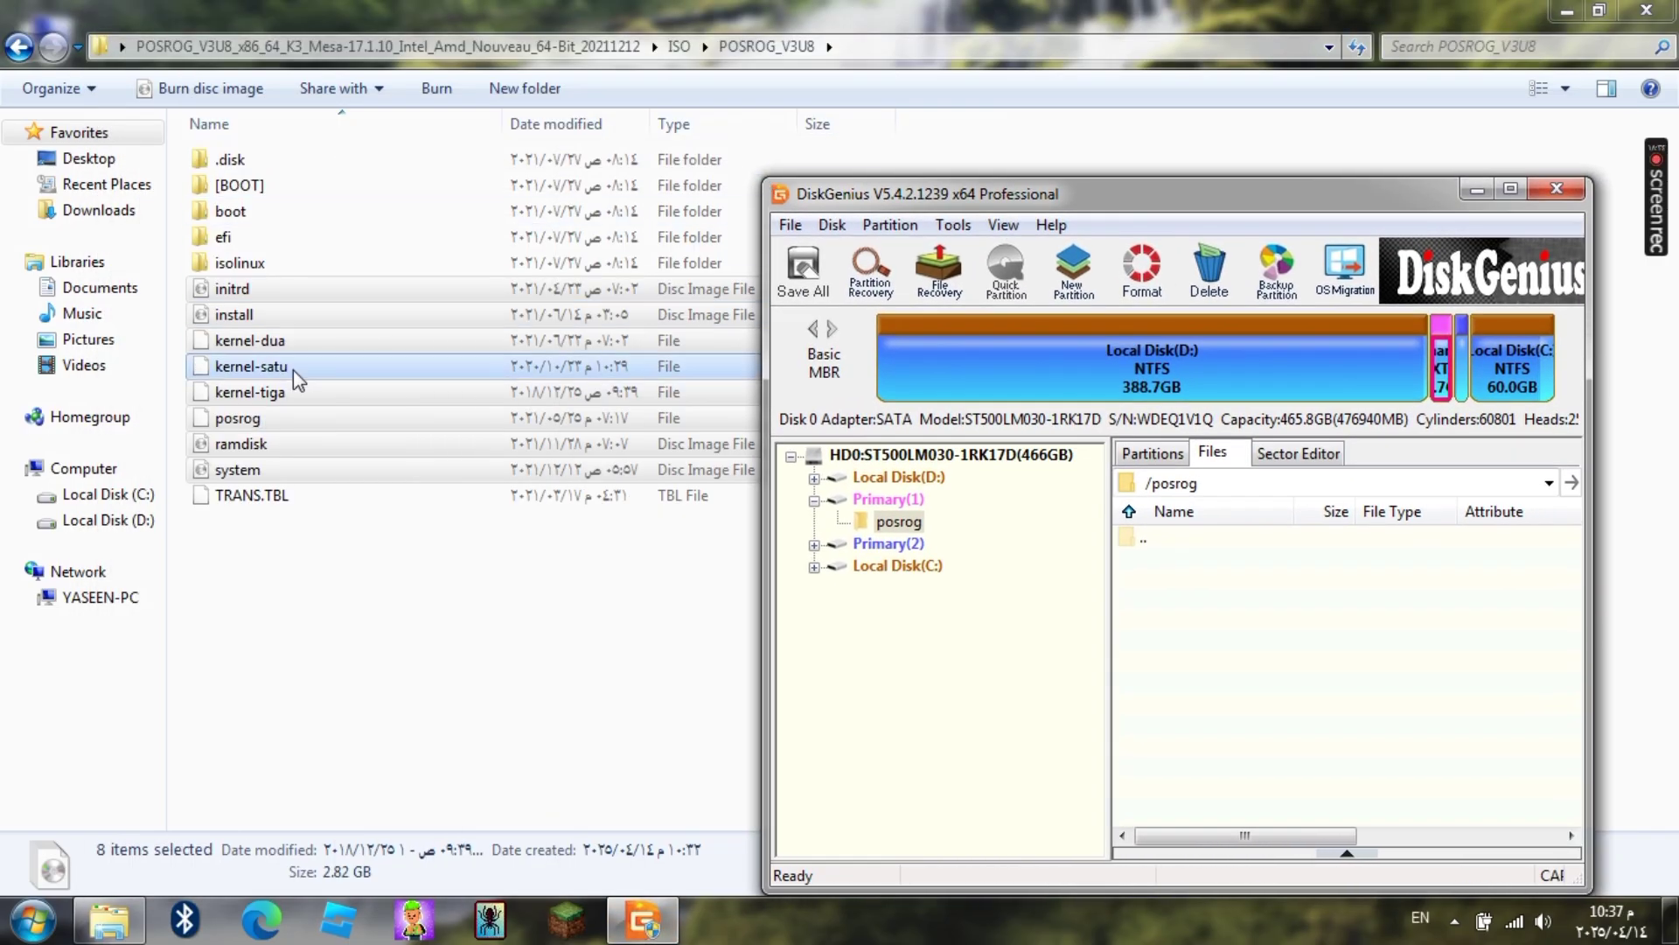
drag(334, 398, 1218, 604)
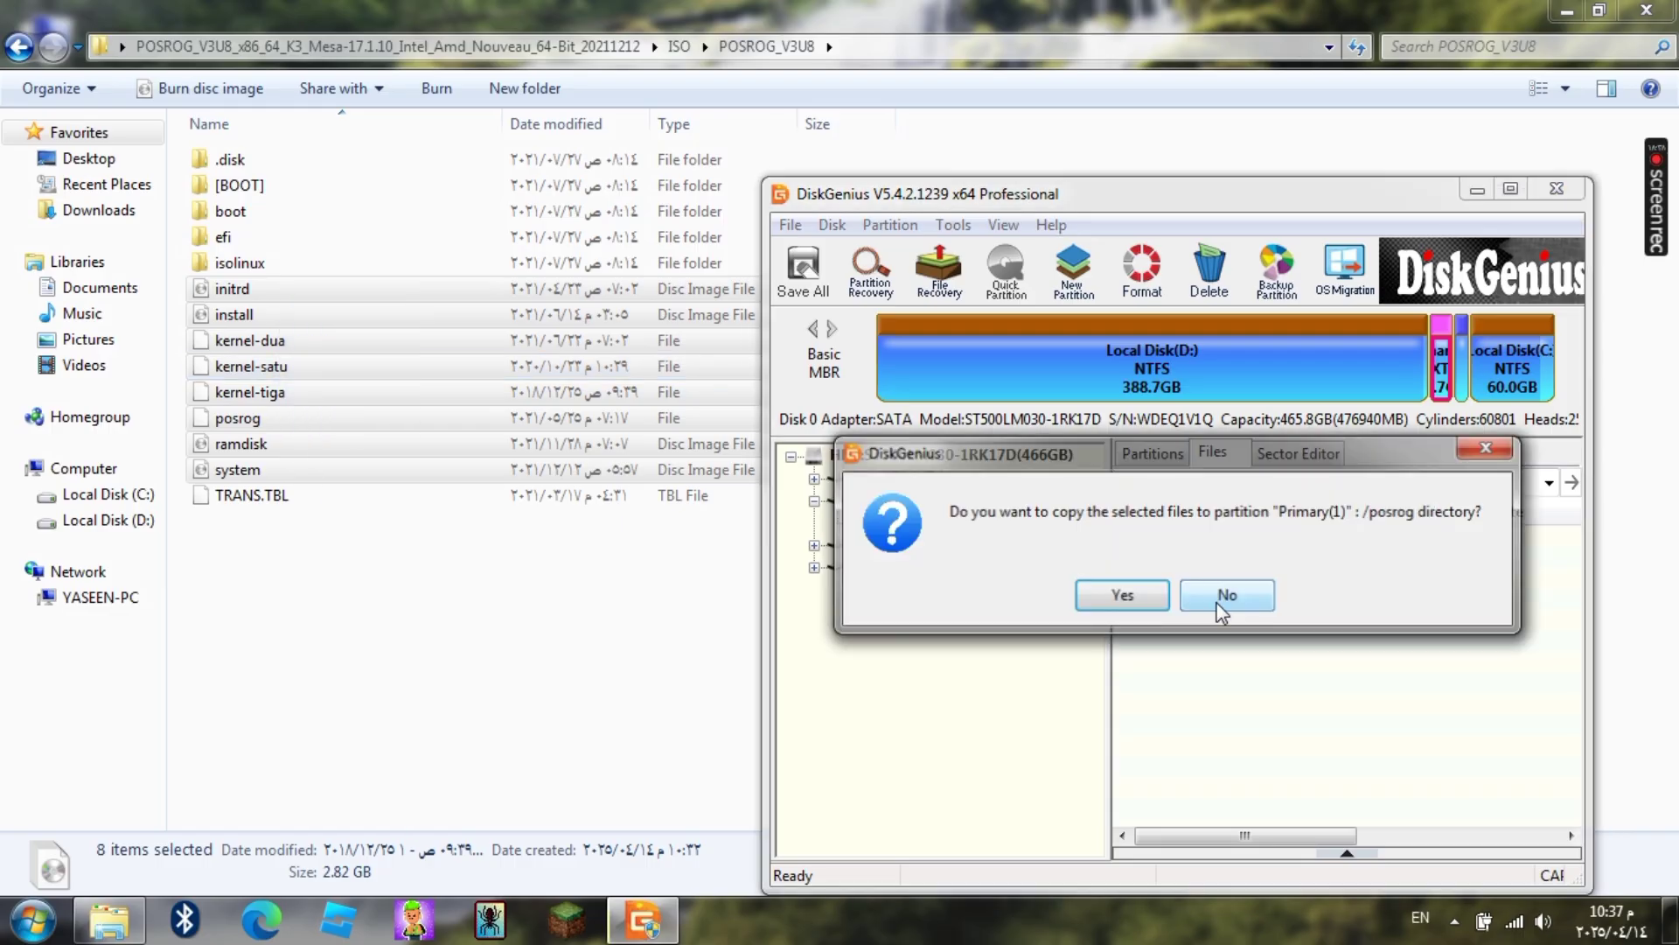
click(1142, 600)
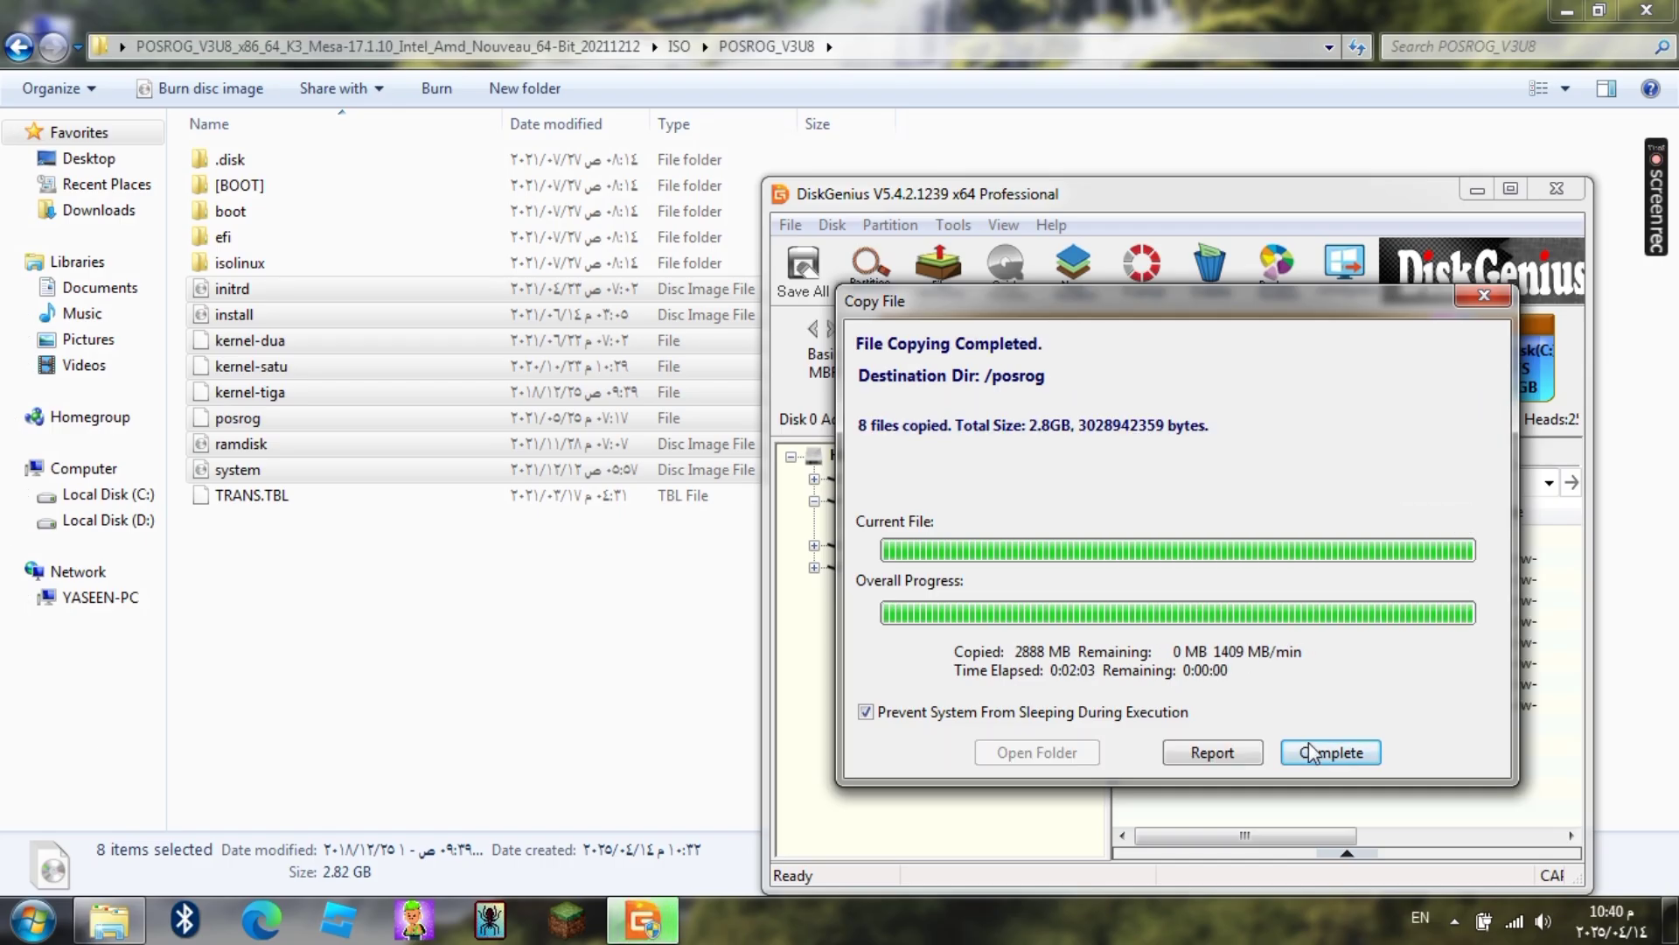
click(1311, 748)
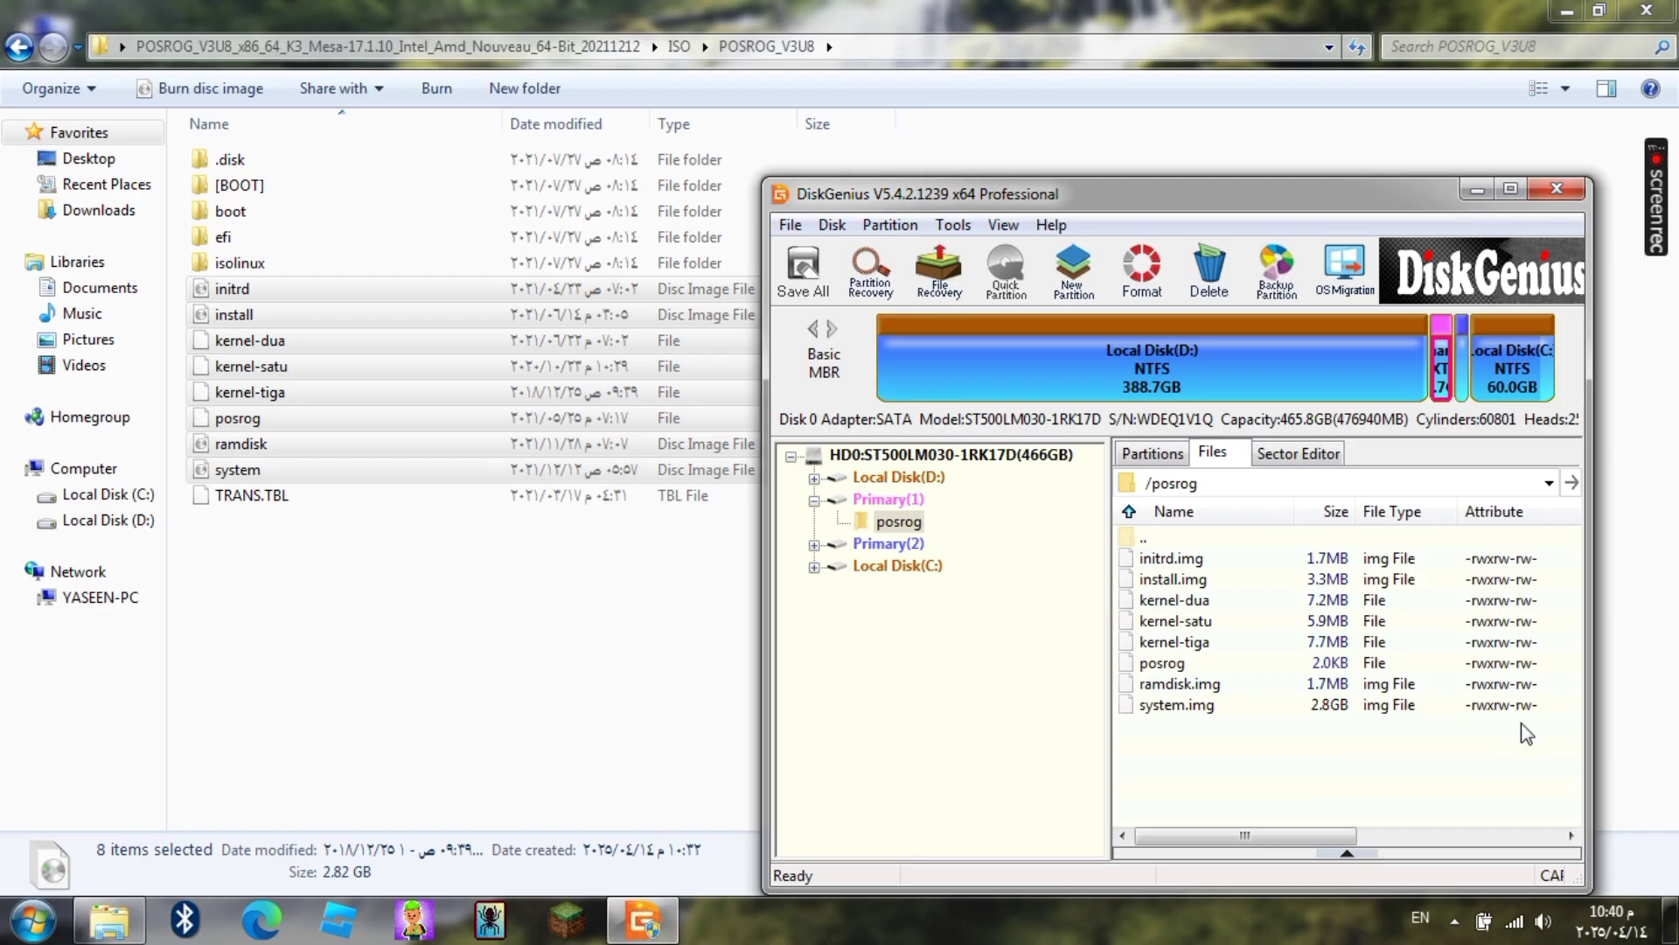
- Create a new folder named "data" inside the EXT4 partition's posrog folder
click(524, 638)
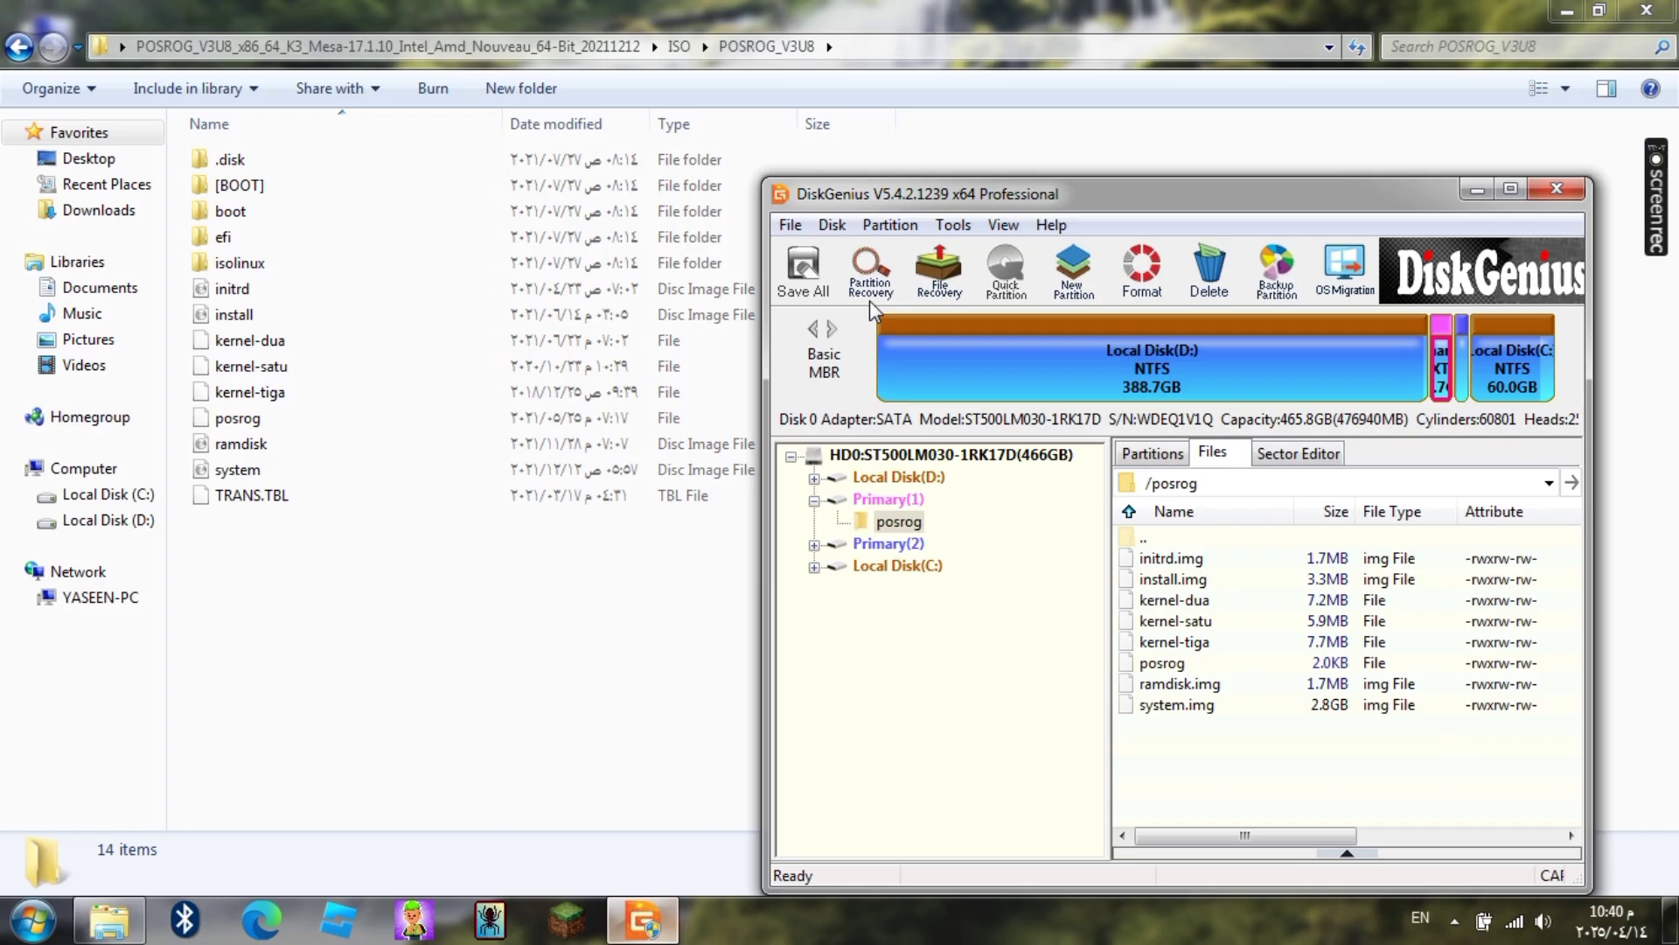
drag(761, 178, 111, 6)
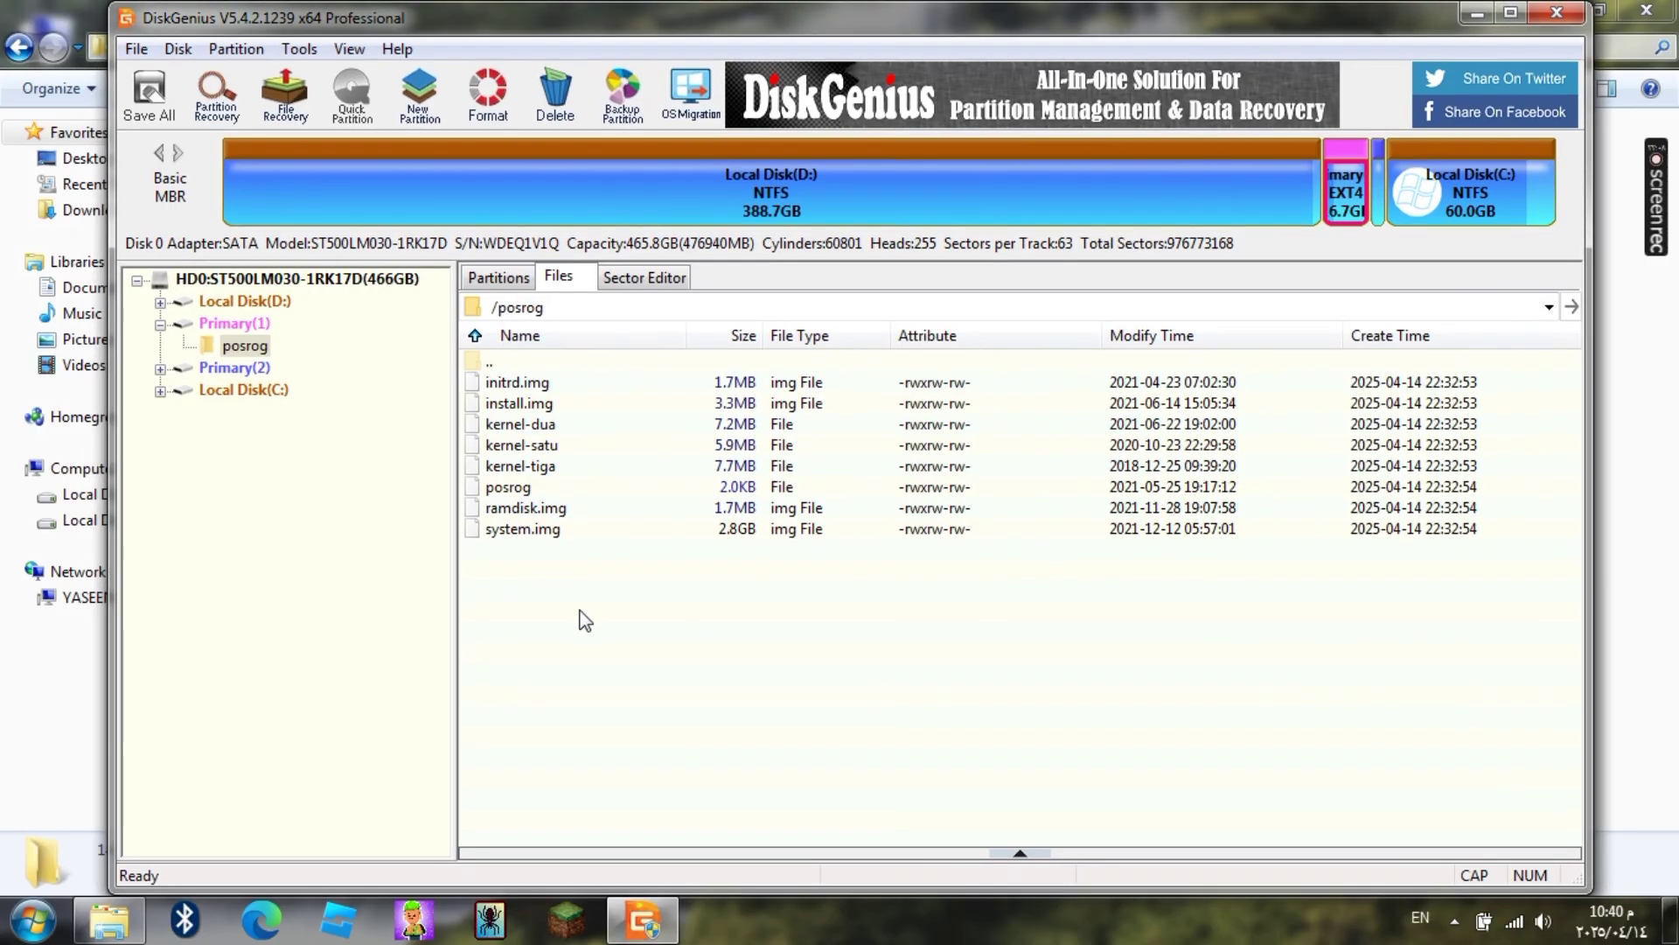
right_click(607, 632)
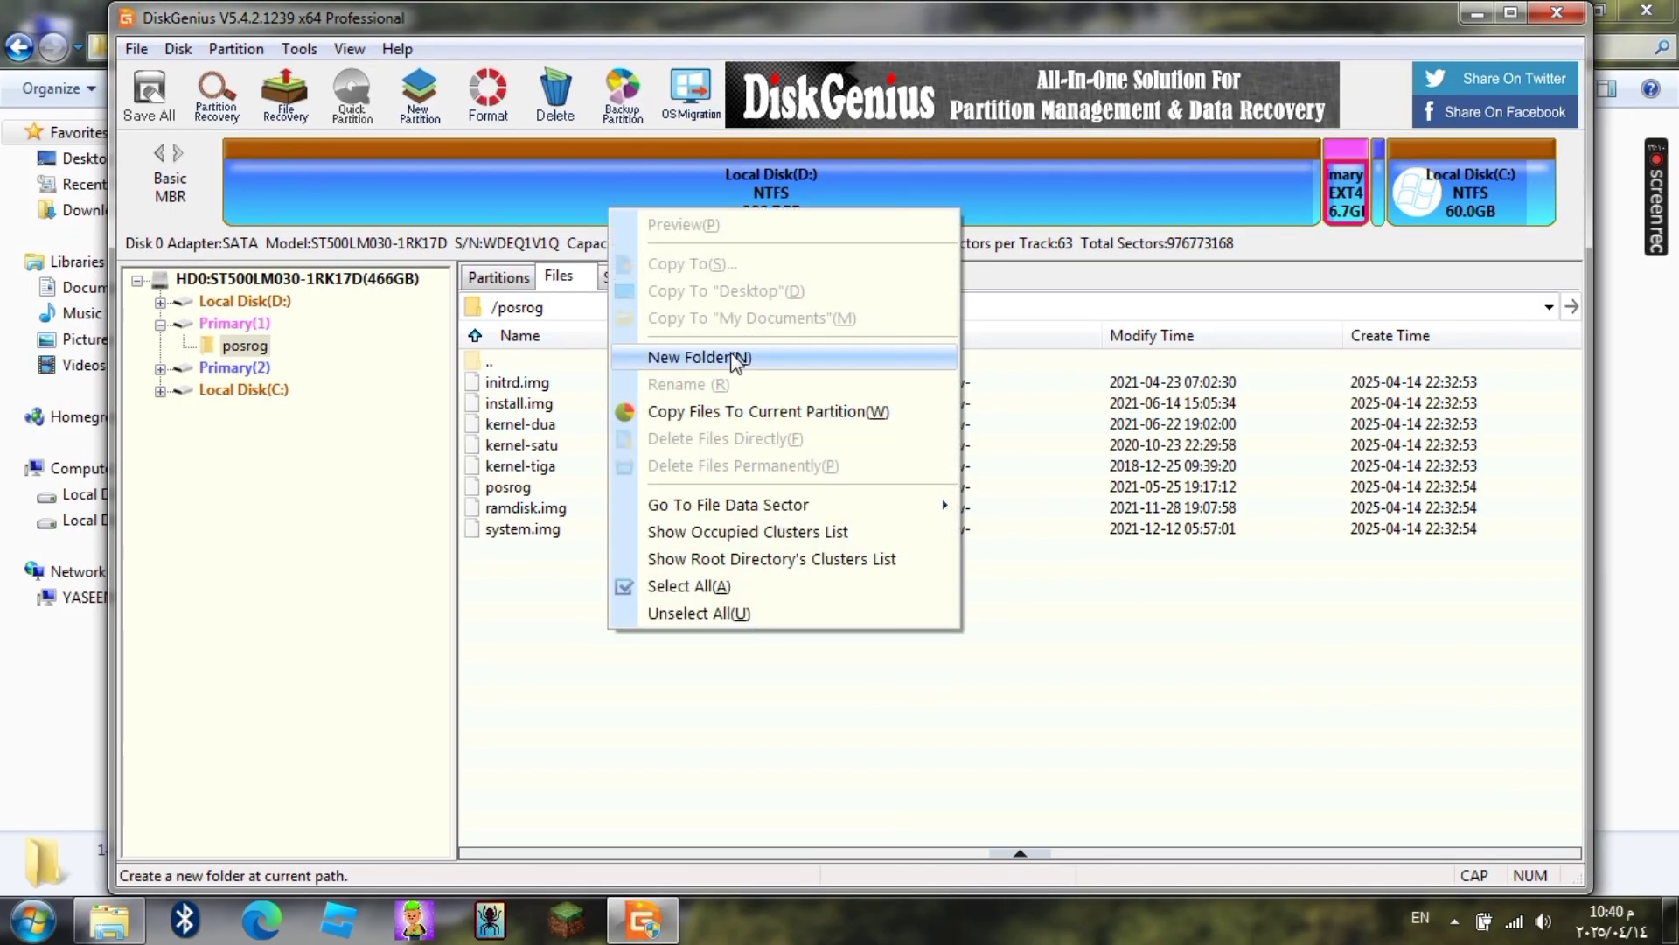
click(733, 359)
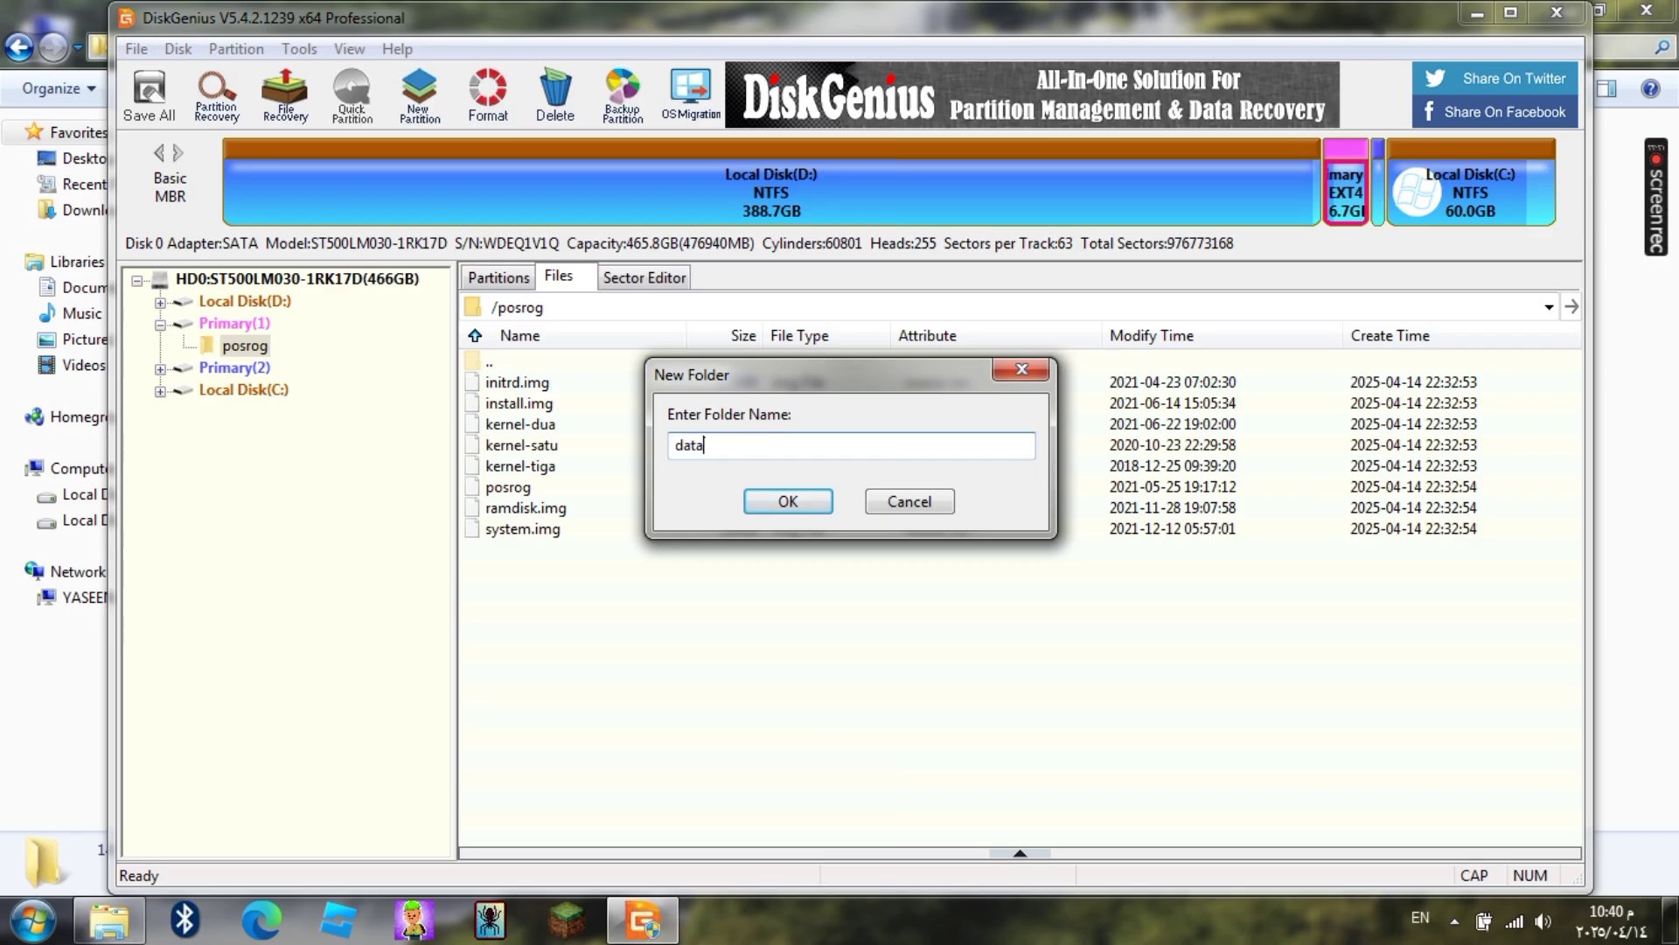
click(810, 505)
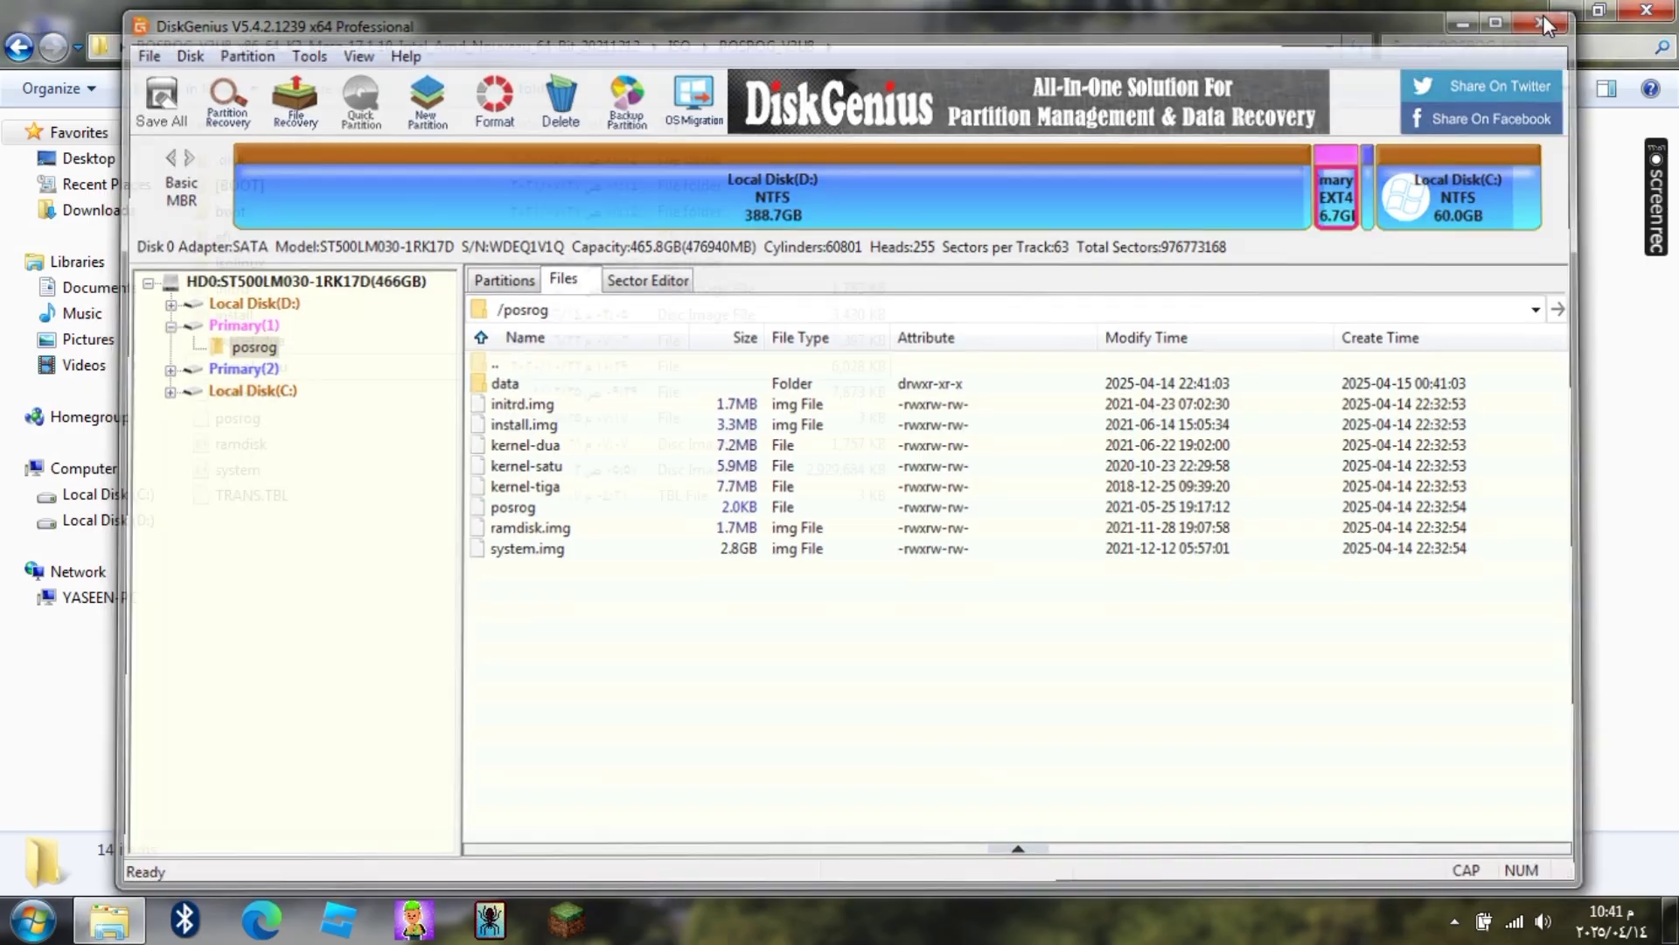
- Close DiskGenius and the extracted files' folder window, and restart the PC
click(1545, 19)
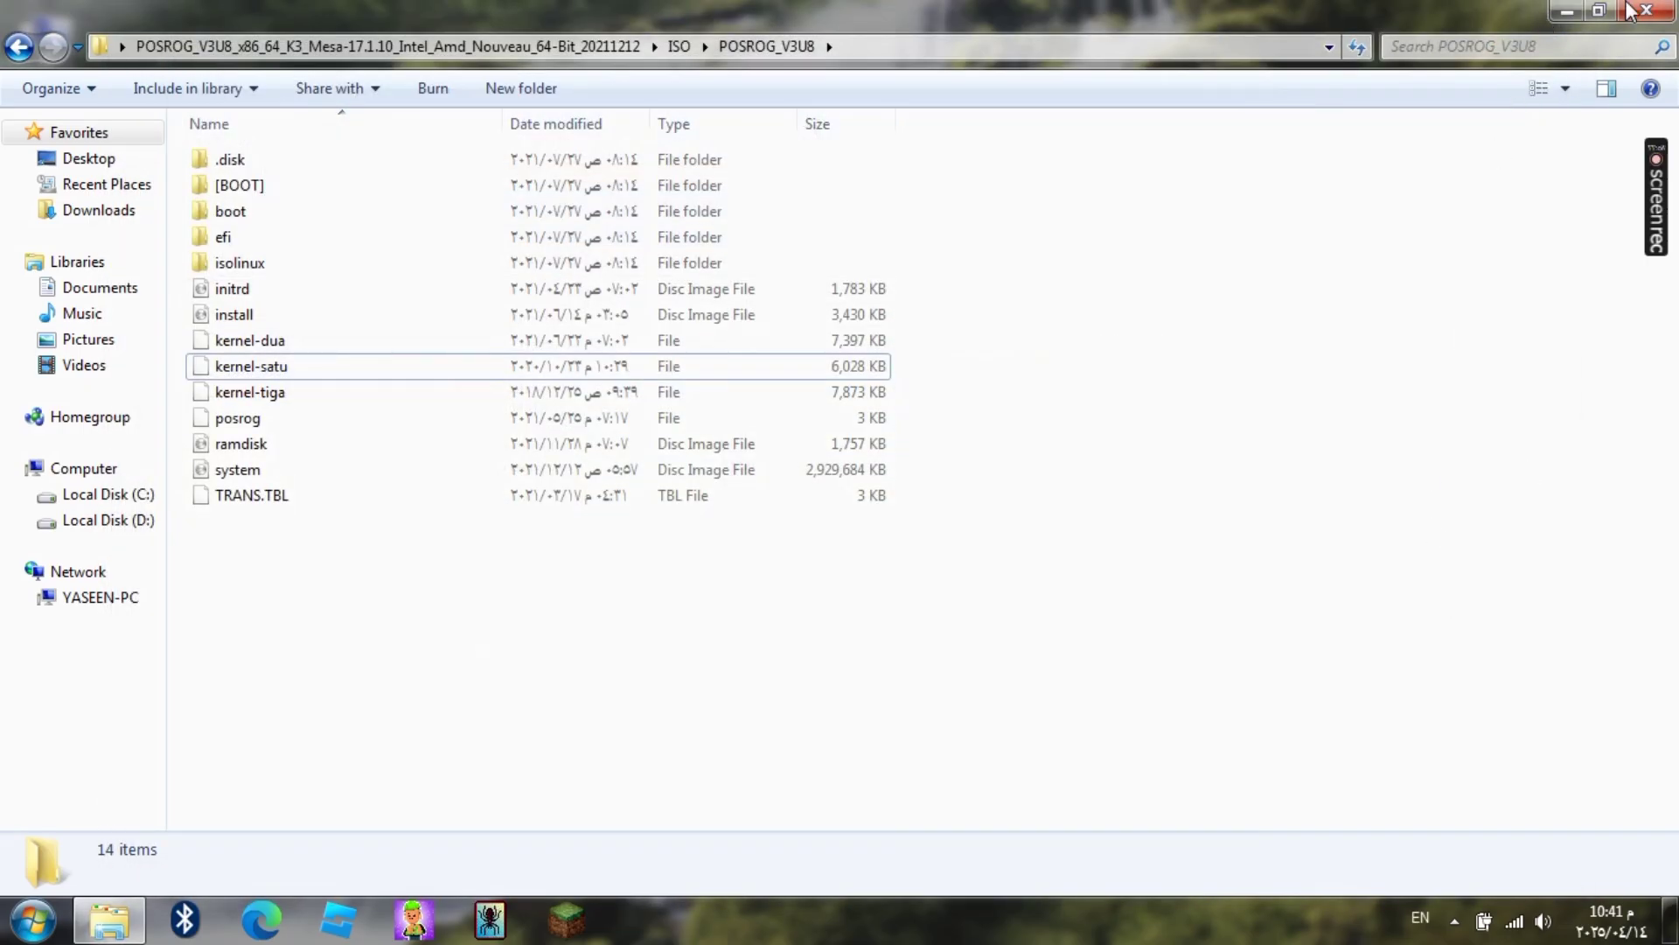
click(1665, 11)
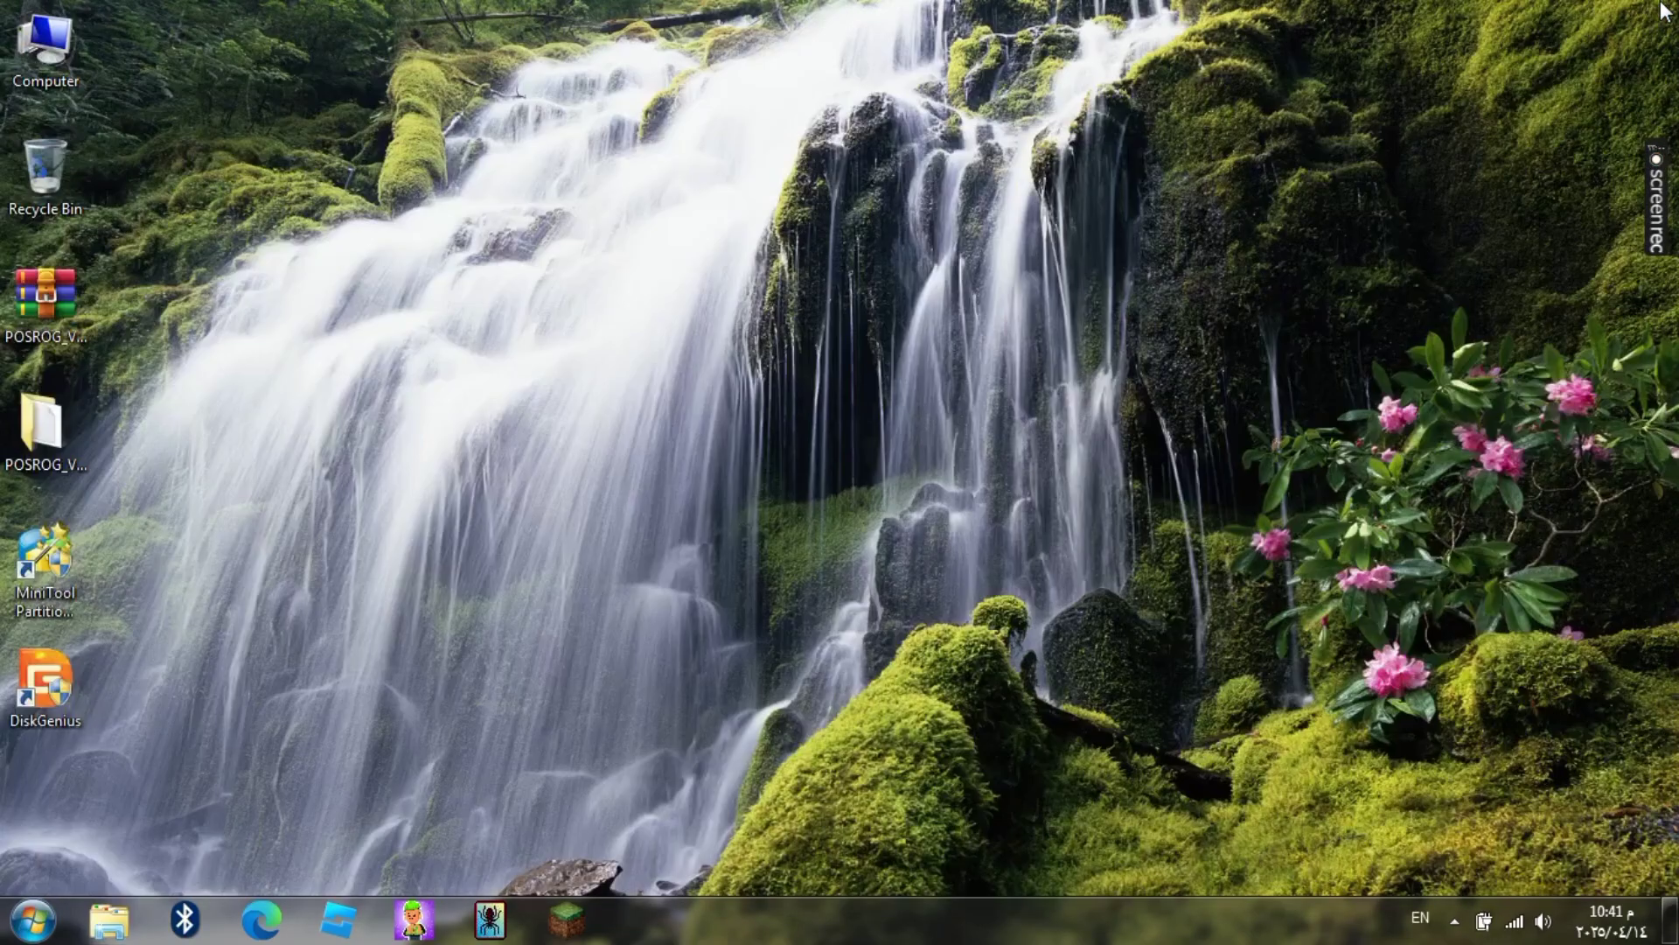
click(32, 919)
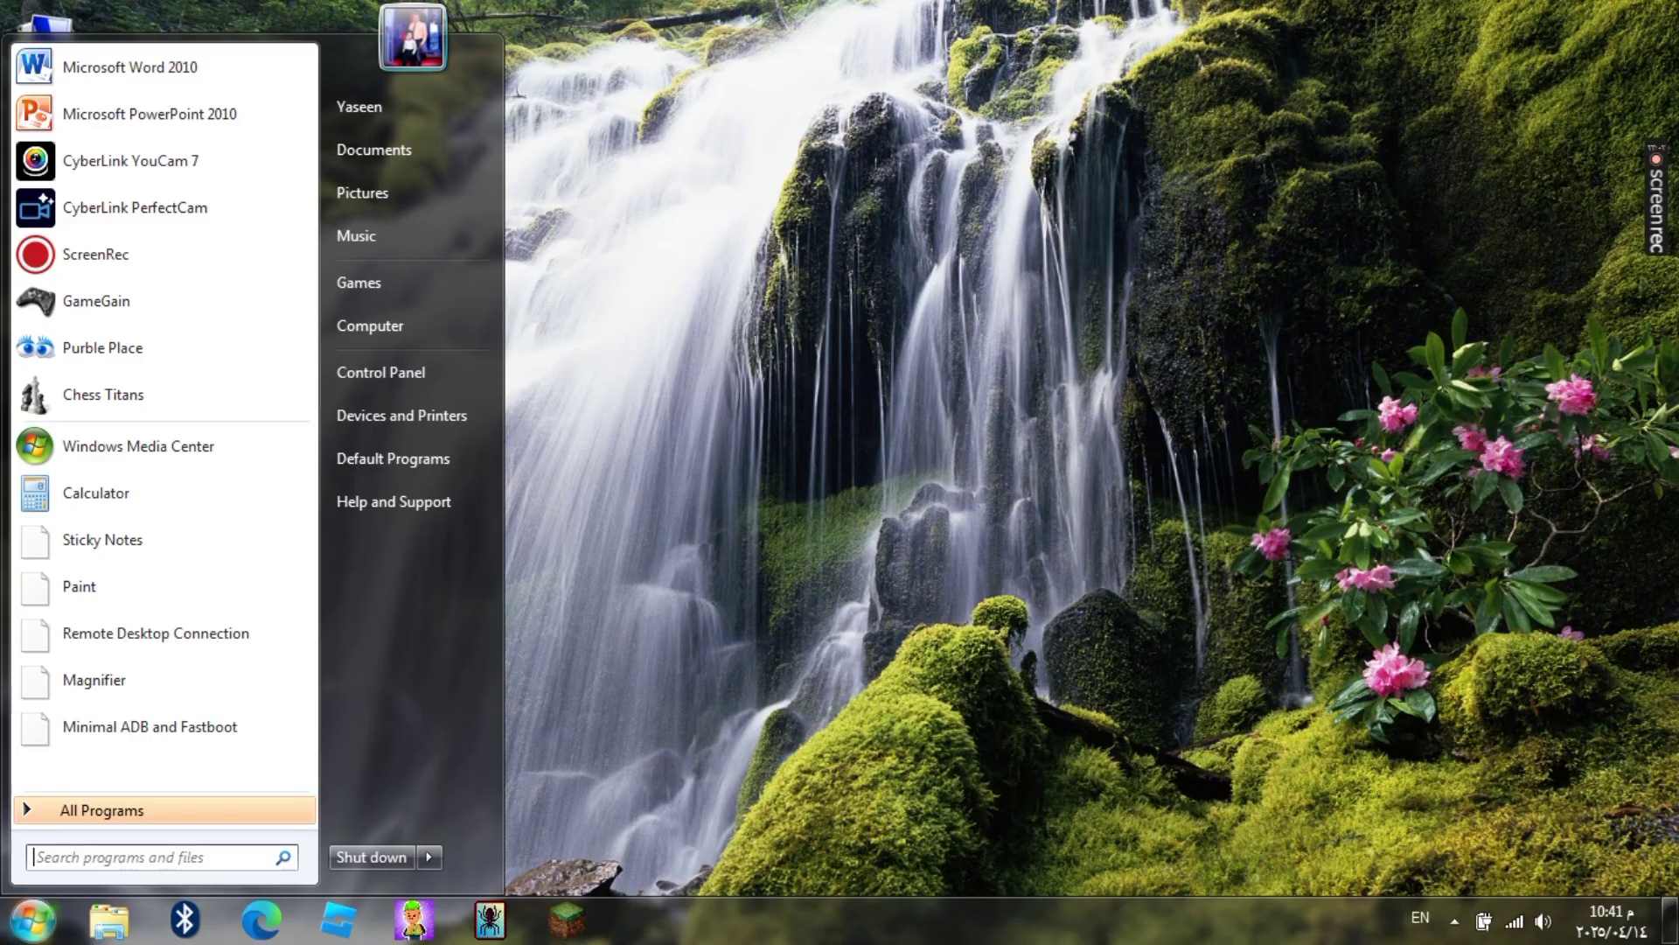
click(431, 856)
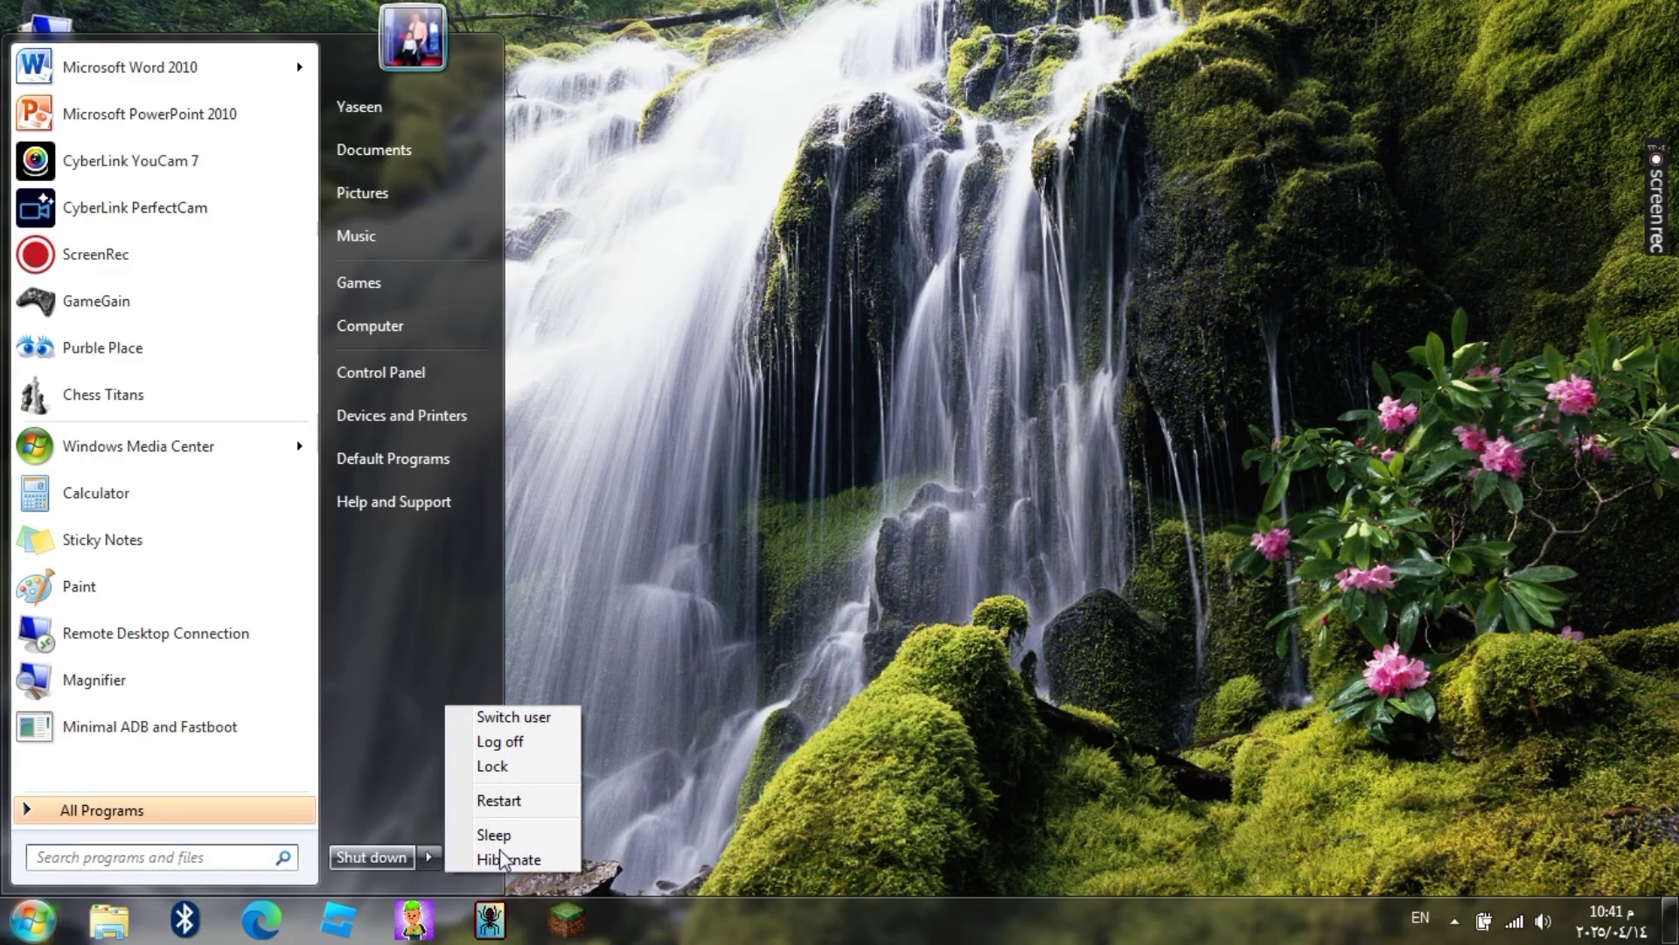
click(500, 801)
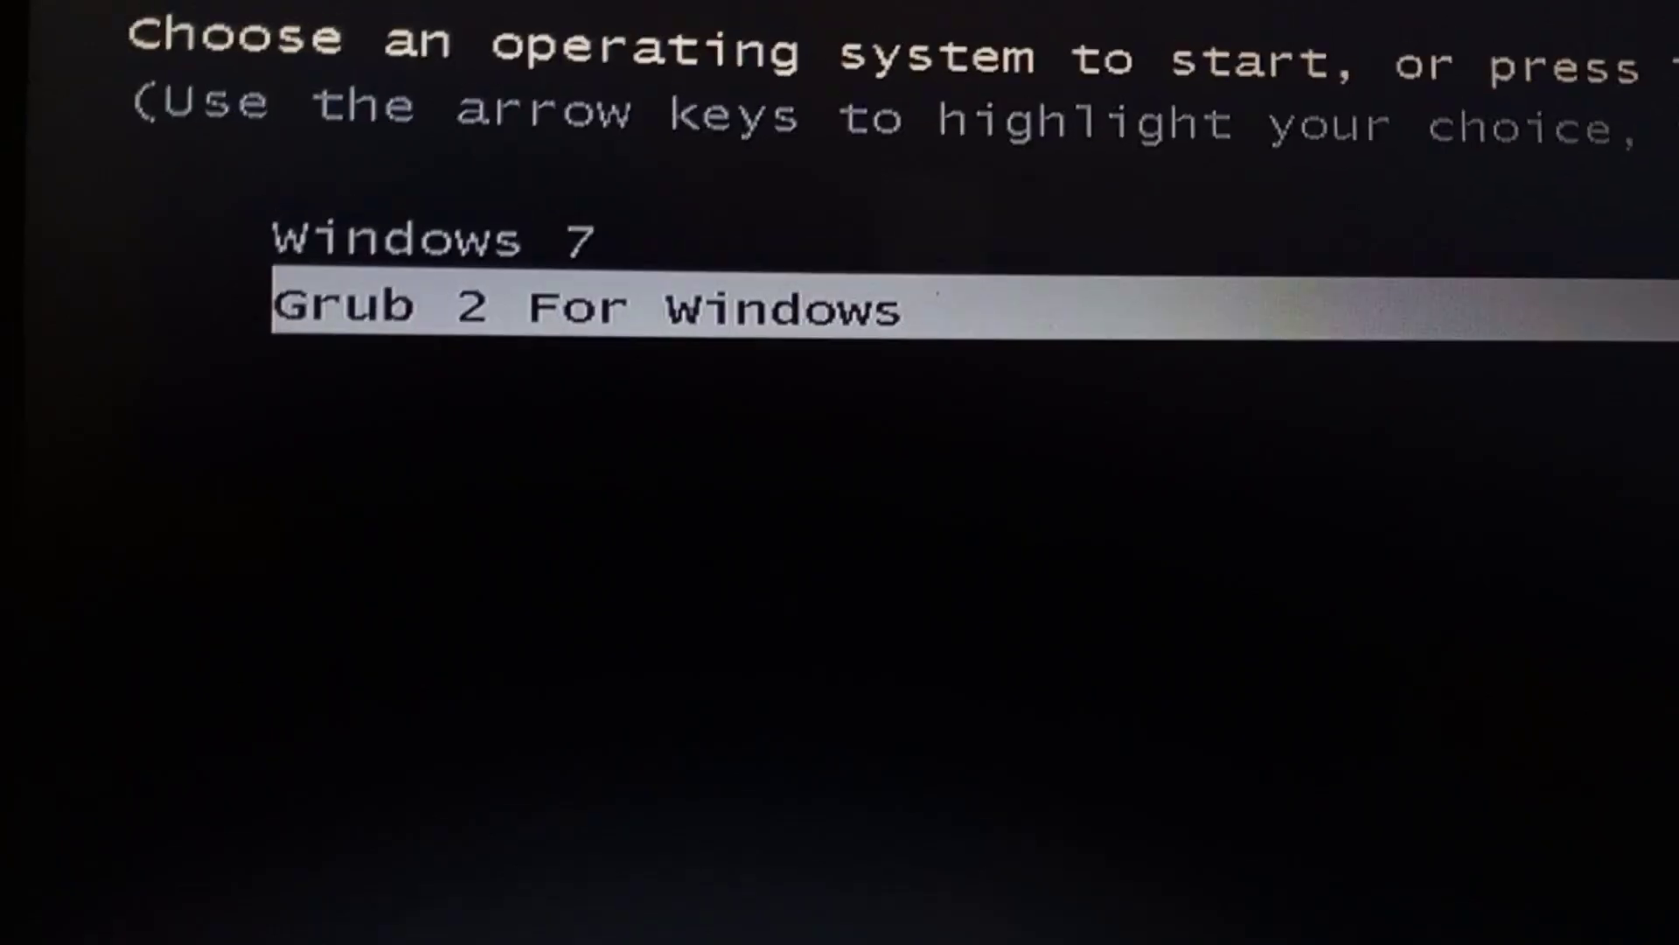
key(Return)
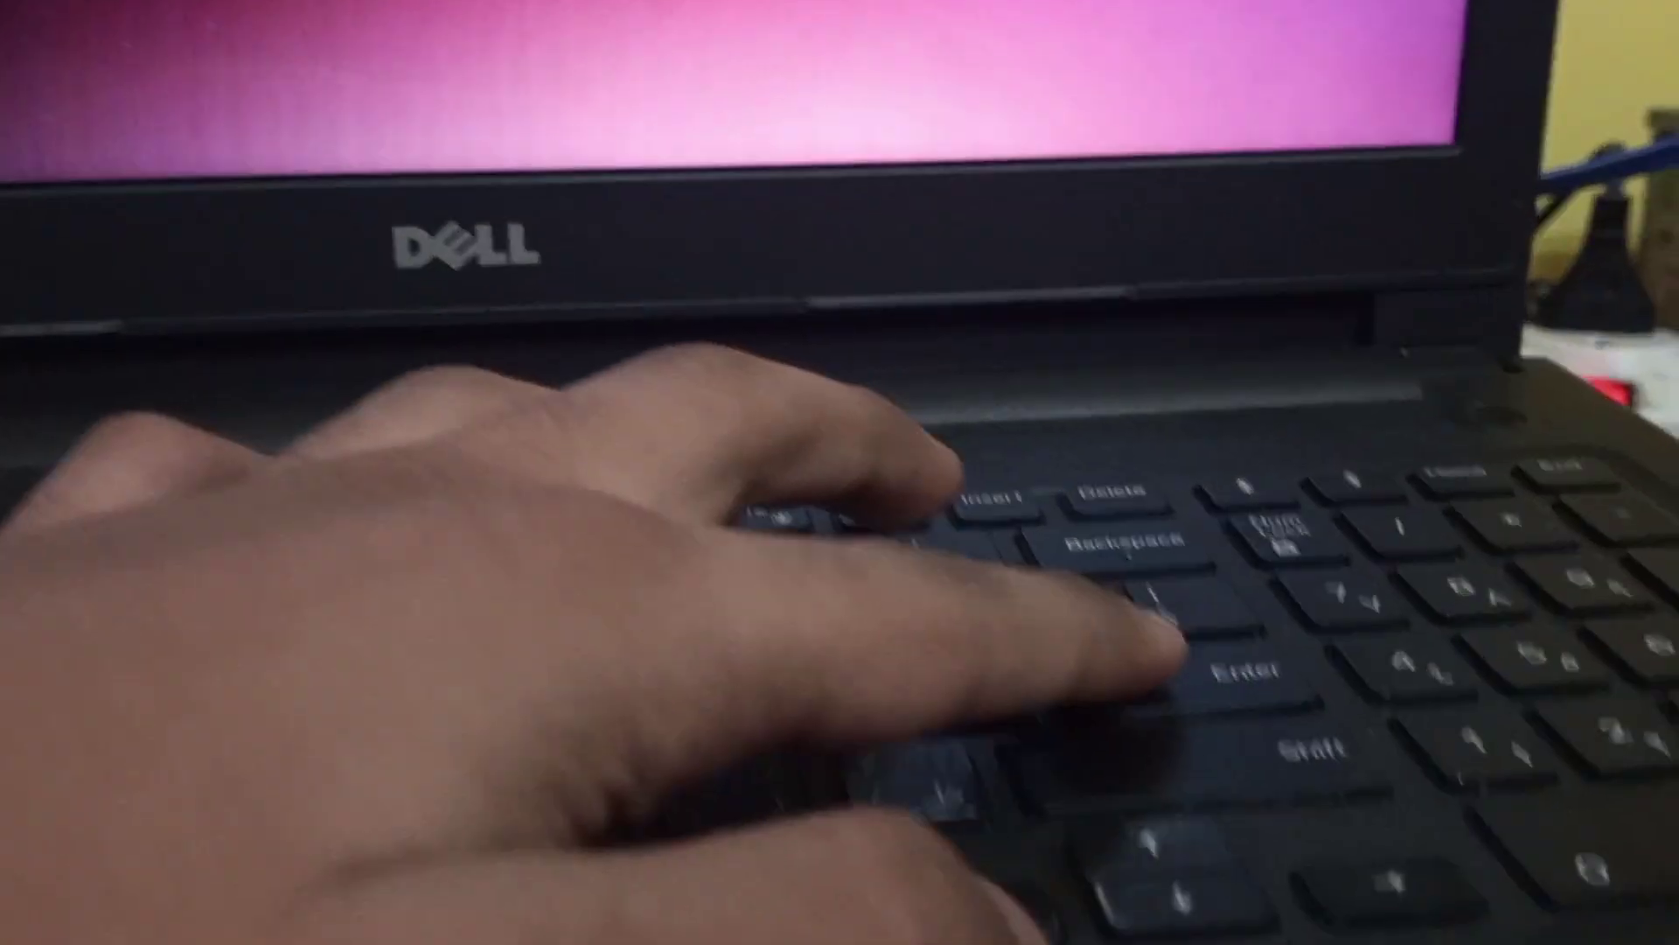
key(Return)
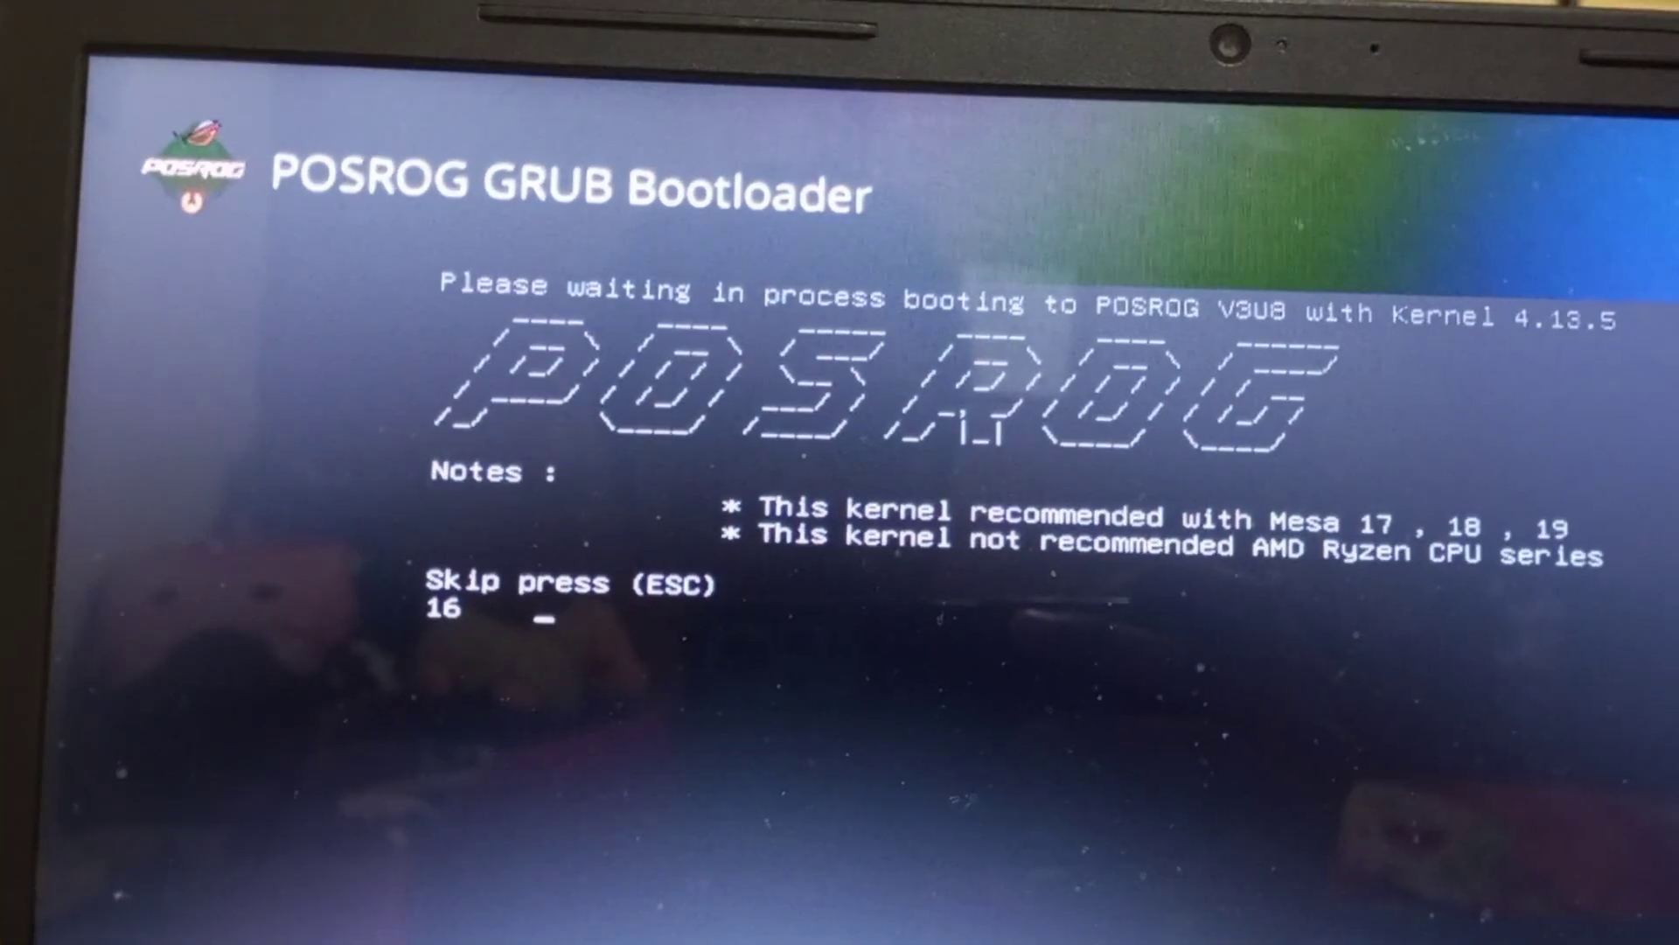
key(Escape)
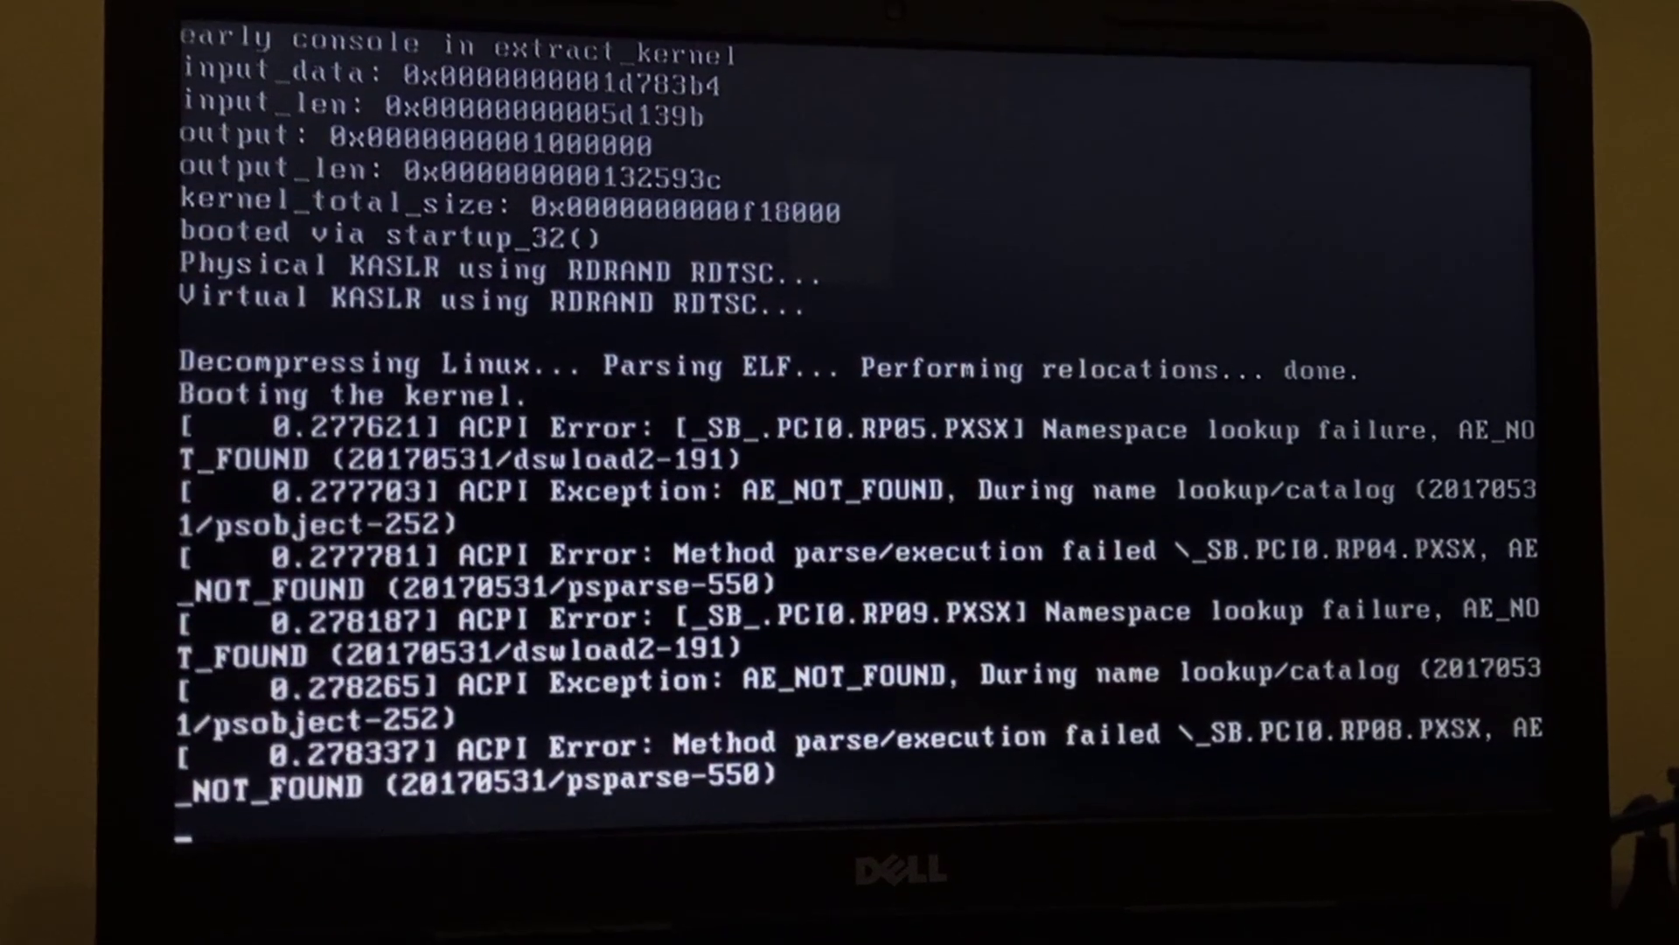